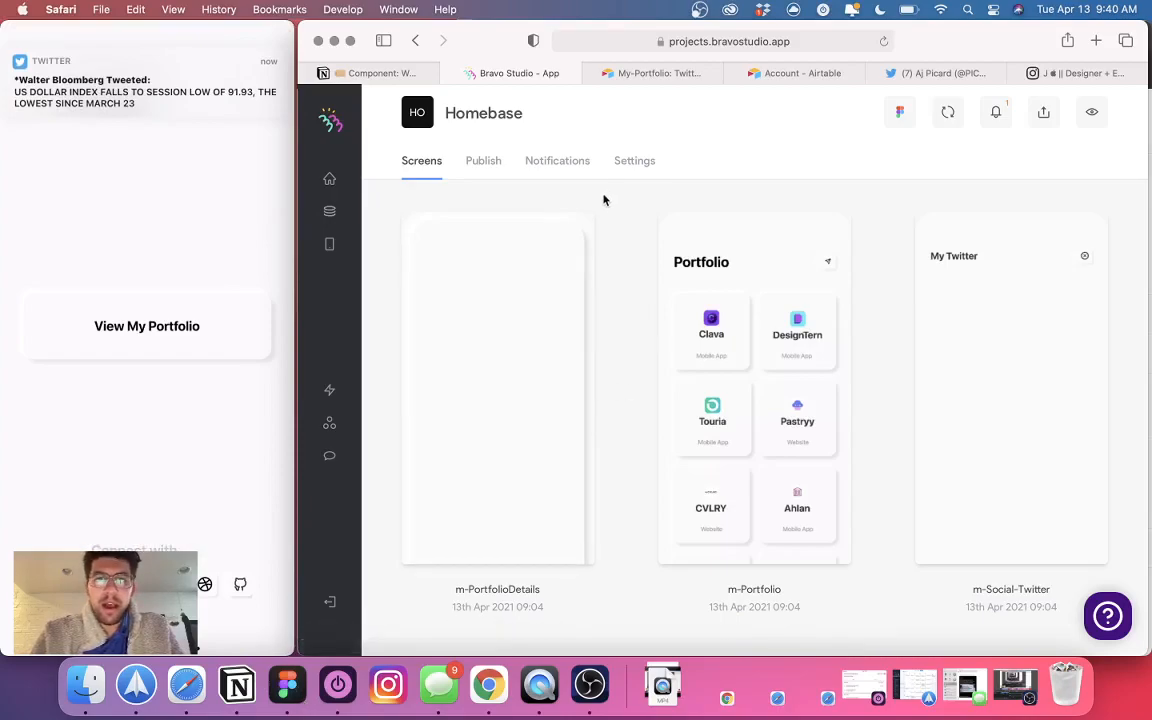
pyautogui.scroll(-3, 571, 329)
pyautogui.scroll(3, 568, 329)
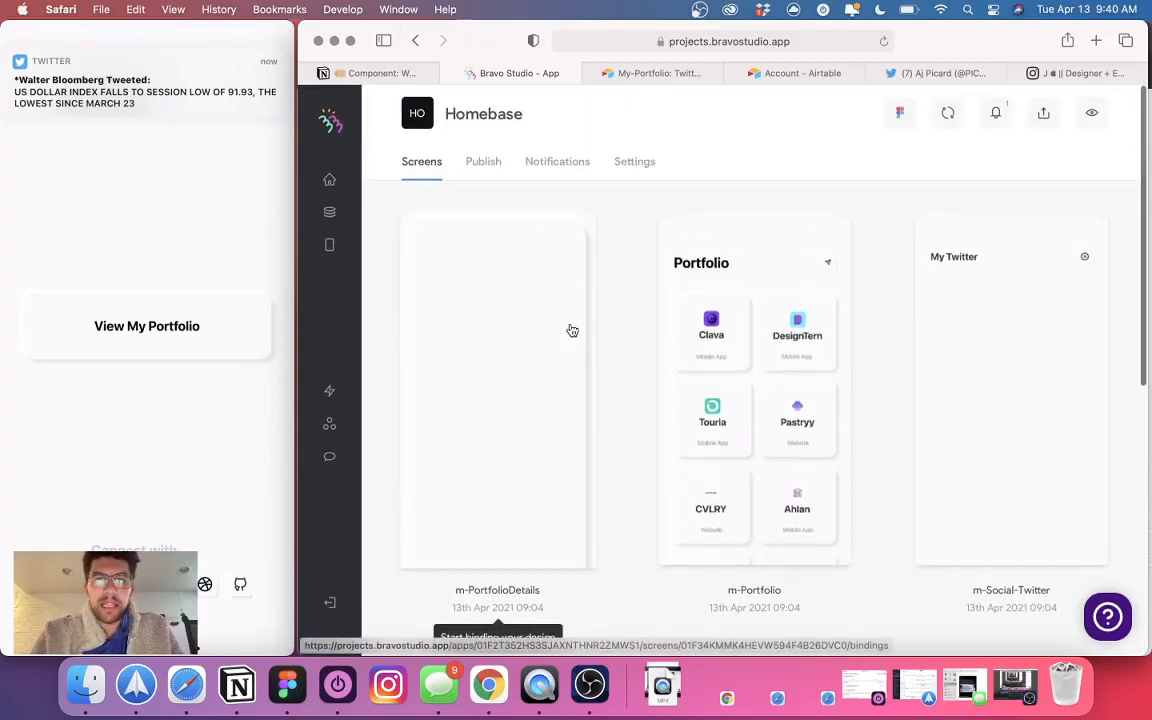
pyautogui.click(237, 686)
pyautogui.press('super+Tab')
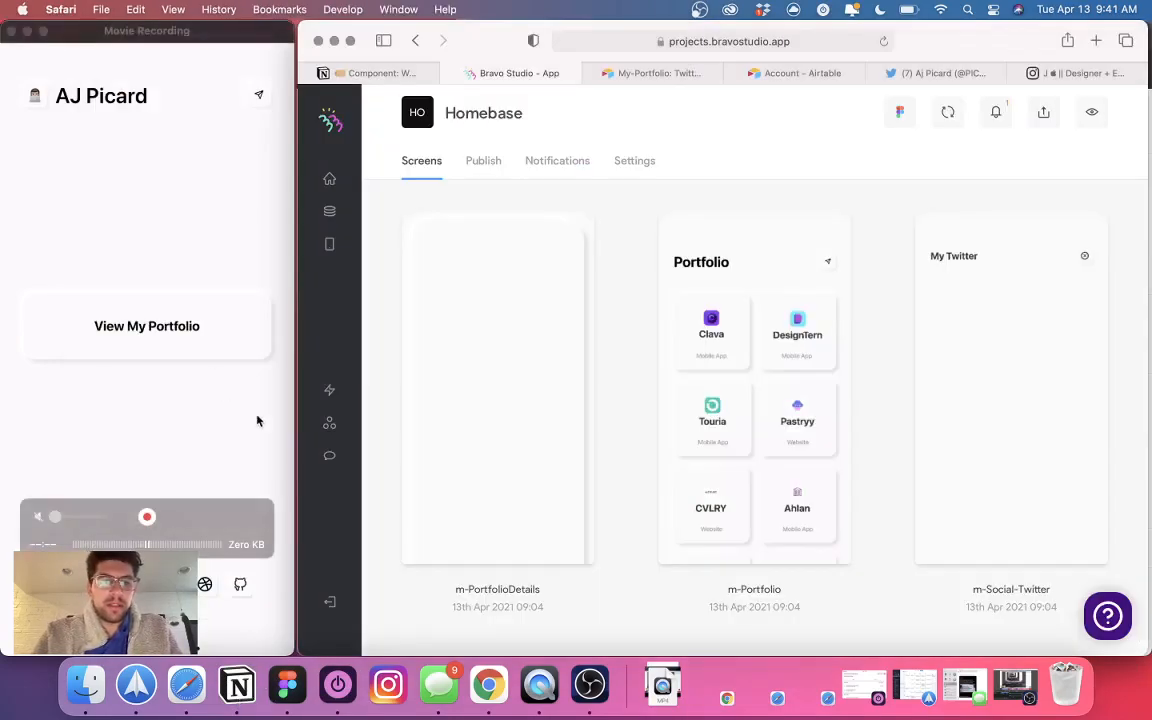
# - Switch to the Homebase file in Figma and narrow the layer list to give the canvas more room
pyautogui.click(287, 684)
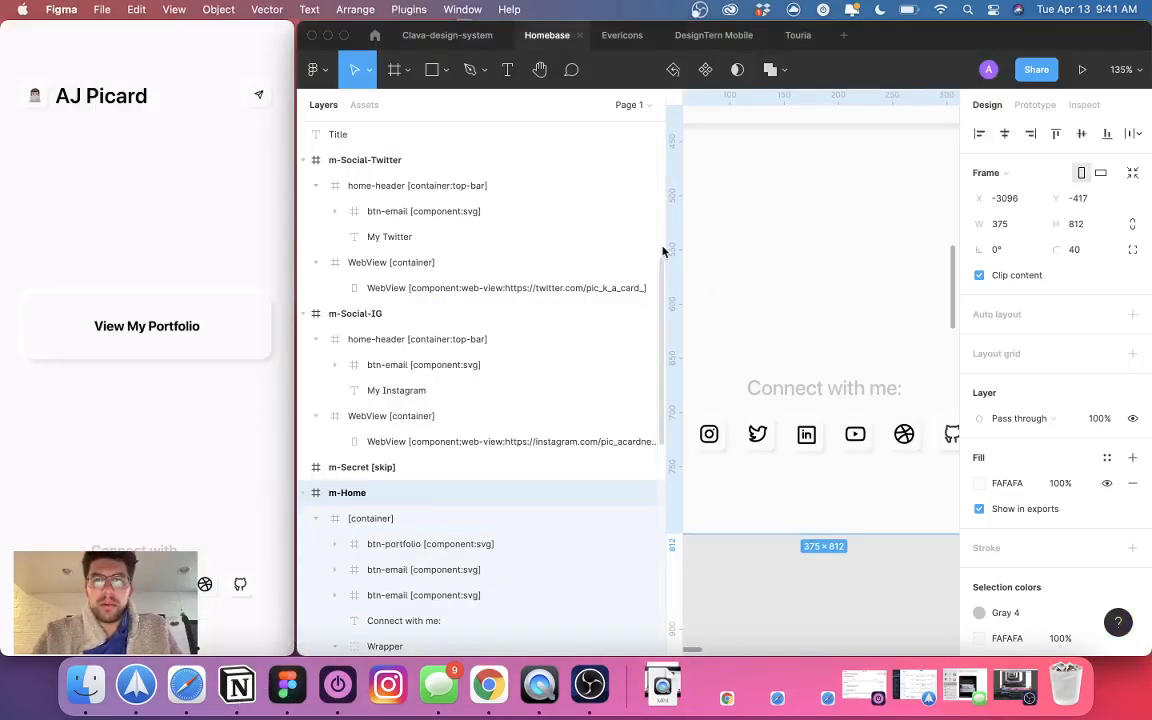
pyautogui.moveTo(668, 246); pyautogui.dragTo(437, 252)
pyautogui.scroll(-5, 779, 273)
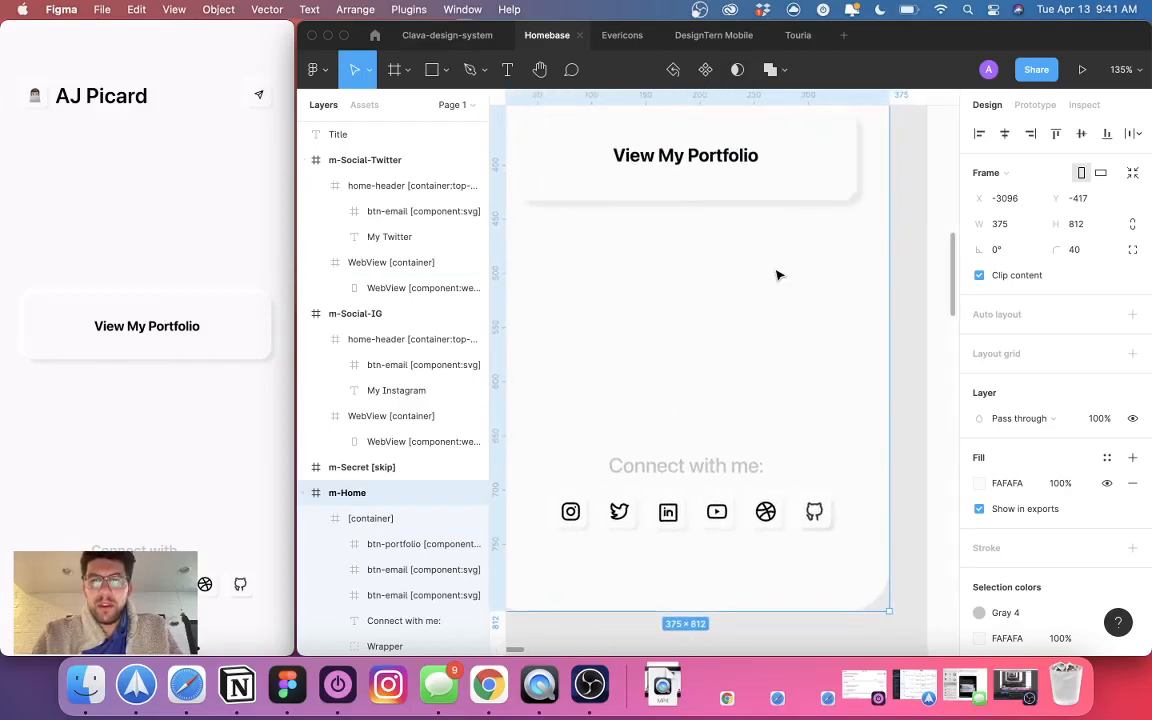
# - Enlarge the btn-IG frame in the "Connect with me:" row of m-Home to 30 × 31
pyautogui.click(678, 404)
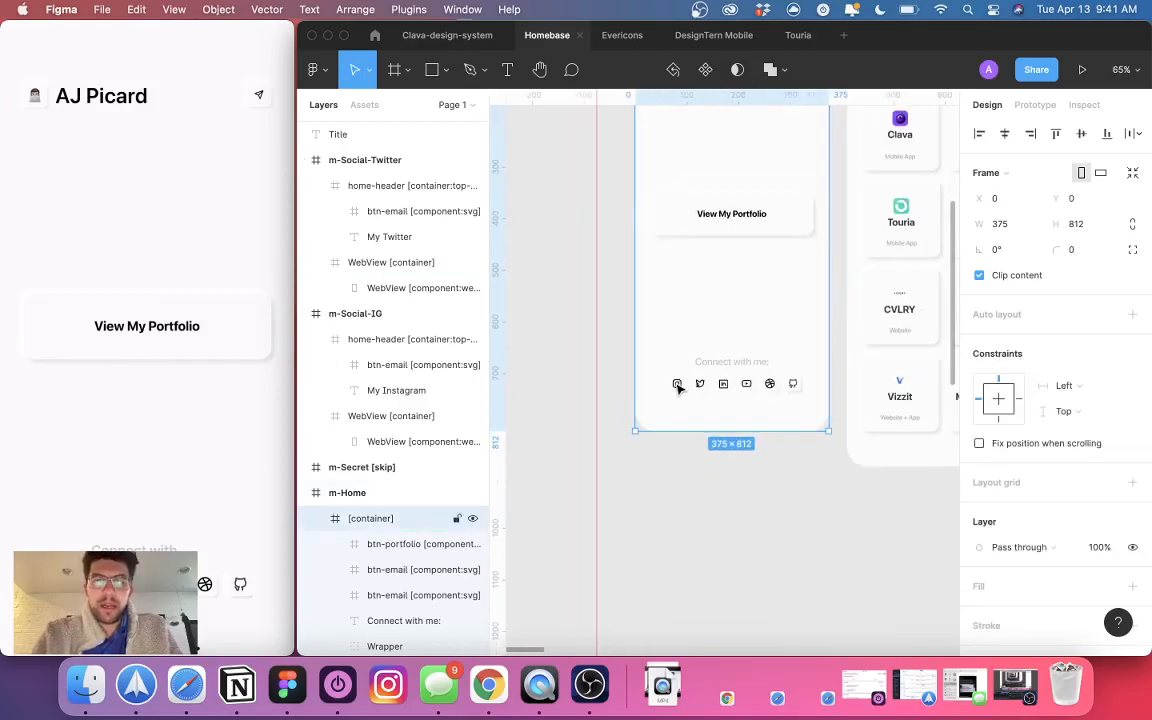
pyautogui.click(676, 386)
pyautogui.click(677, 386)
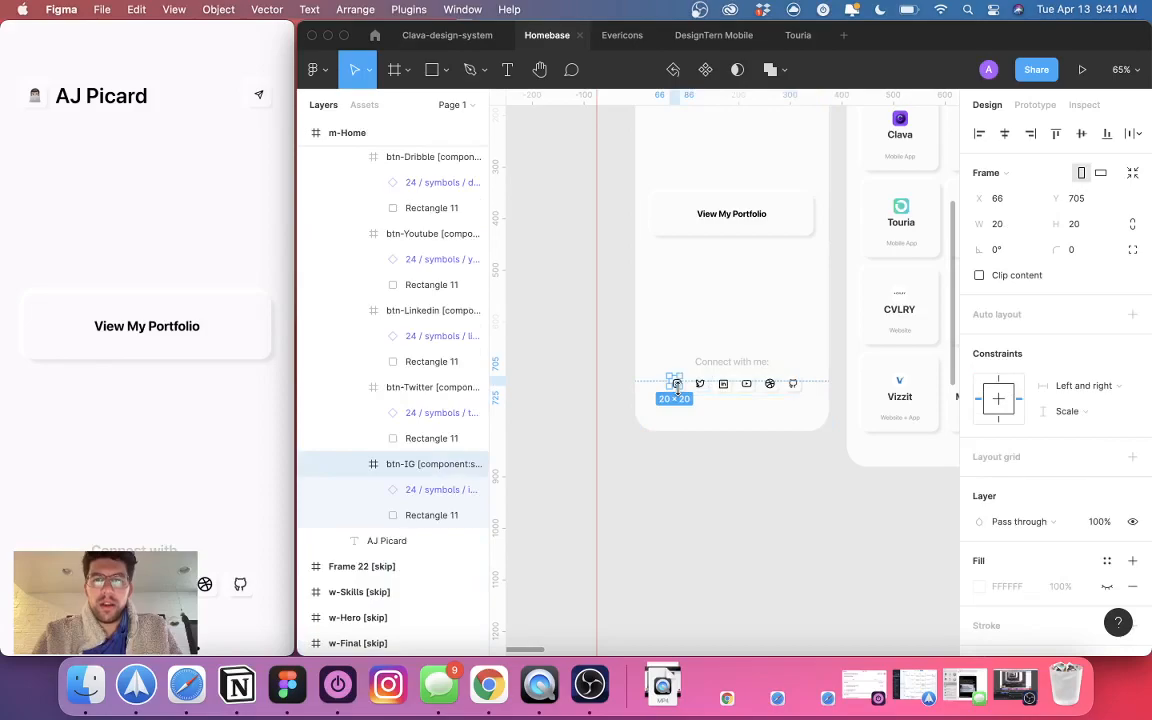
pyautogui.scroll(5, 681, 406)
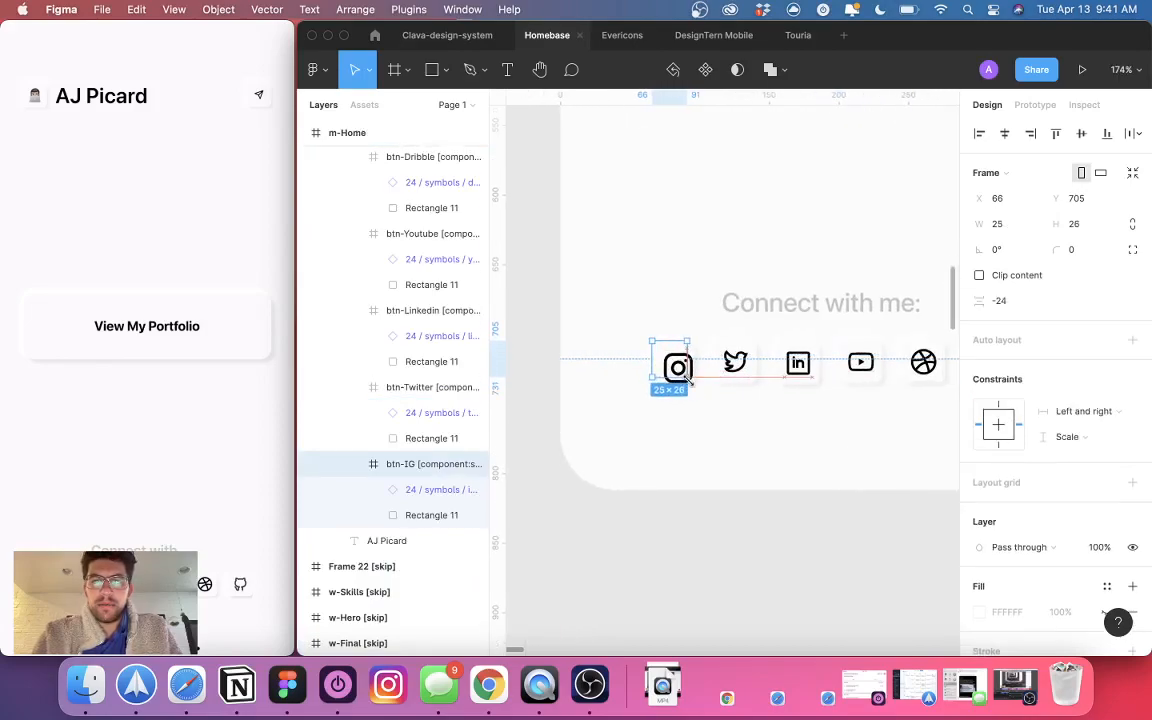
pyautogui.click(689, 381)
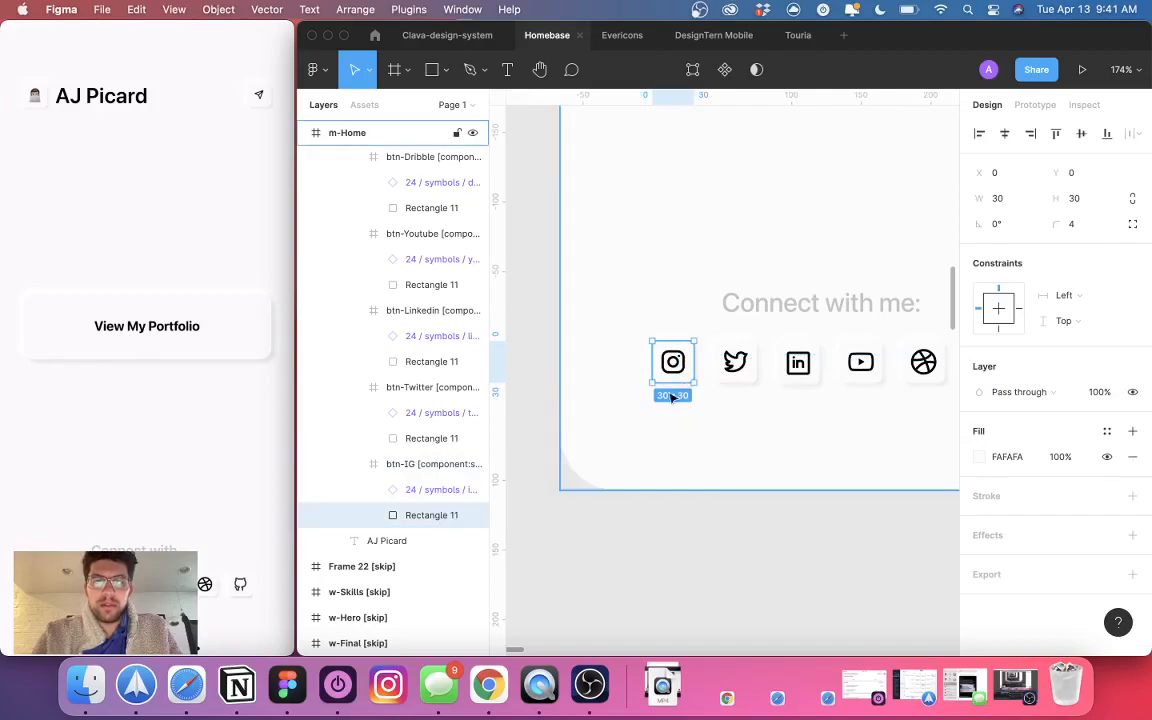
pyautogui.click(404, 470)
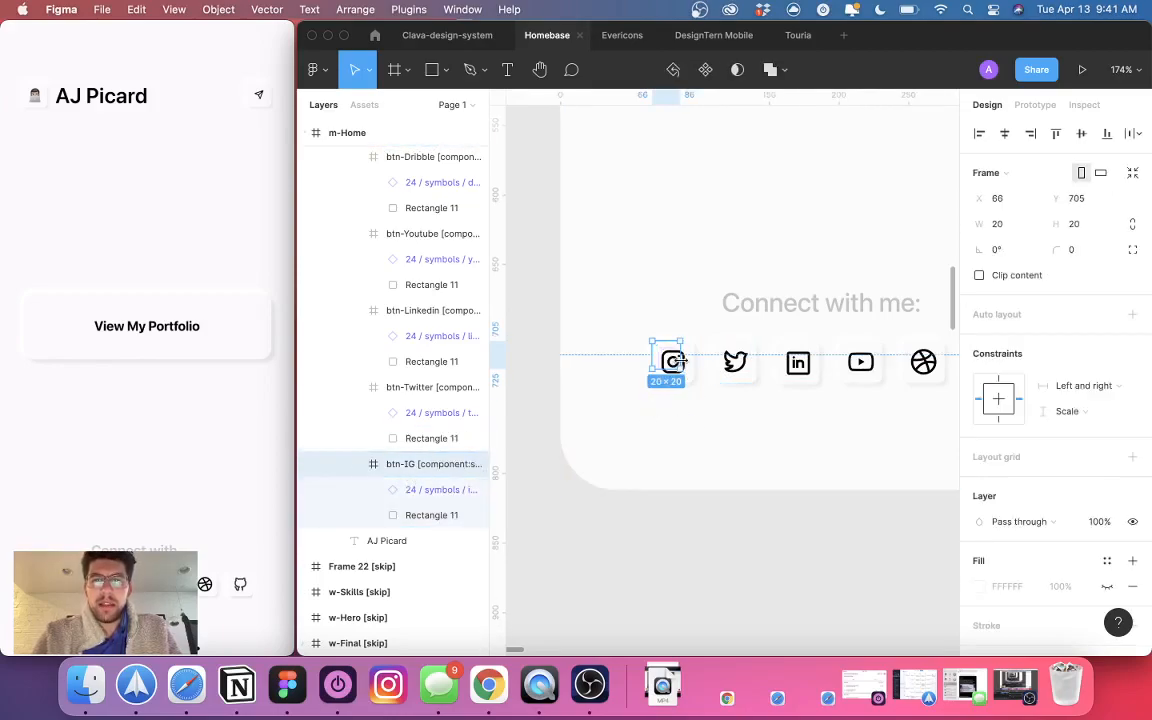
pyautogui.moveTo(682, 360); pyautogui.dragTo(694, 361)
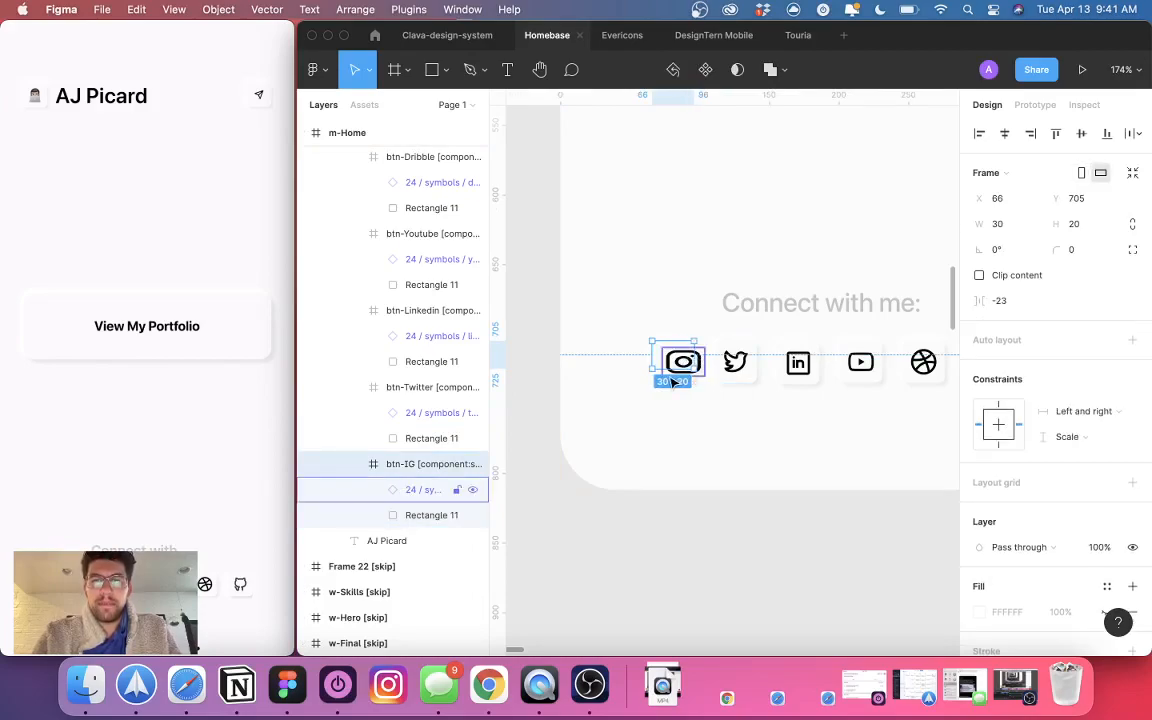
pyautogui.doubleClick(688, 362)
pyautogui.click(654, 365)
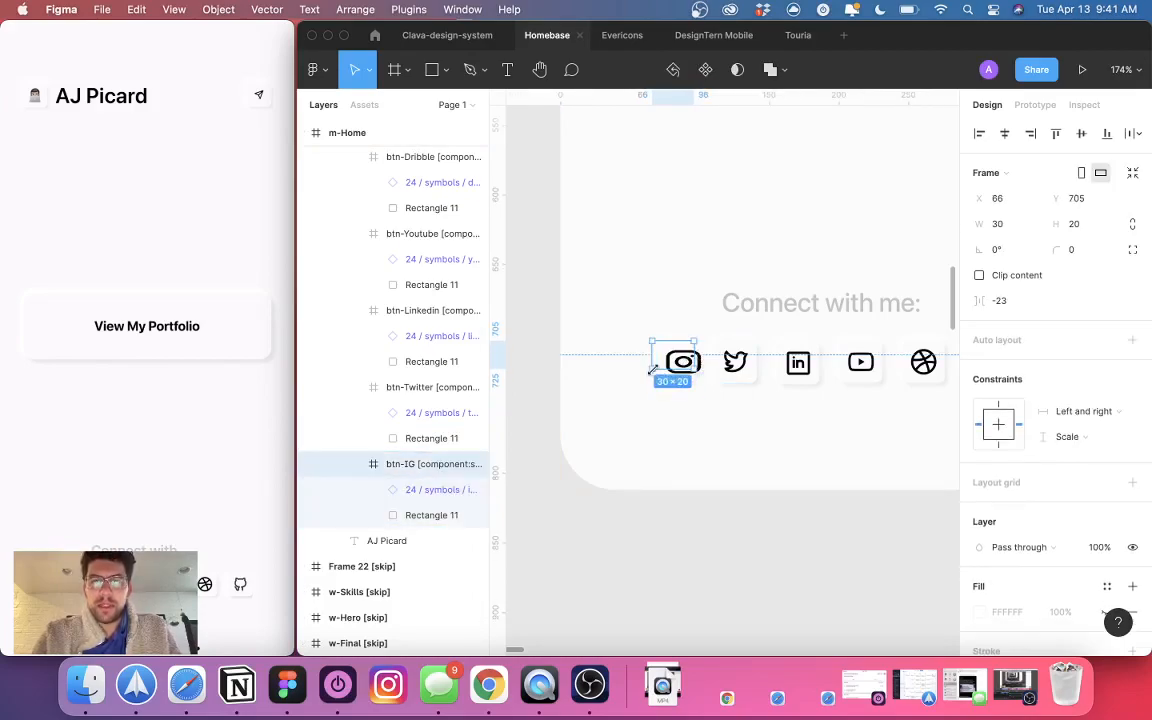
pyautogui.moveTo(658, 371); pyautogui.dragTo(659, 384)
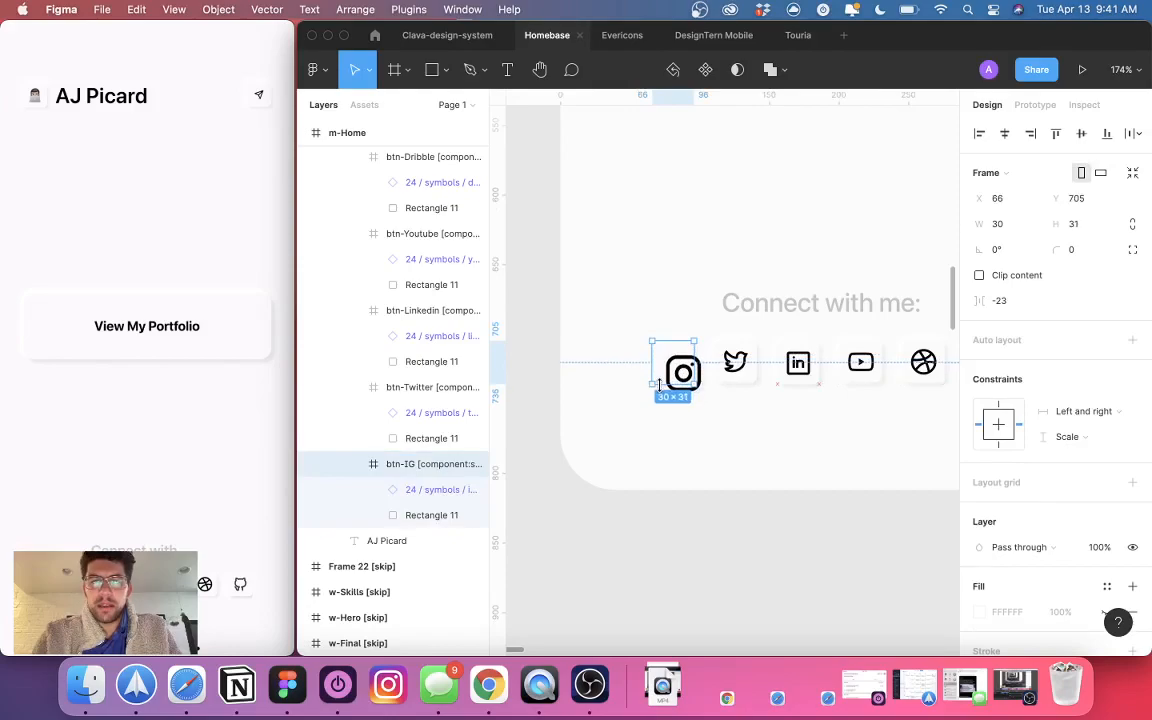
# - Set the Instagram icon inside btn-IG to 20 × 20 and center it on its background rectangle
pyautogui.doubleClick(679, 377)
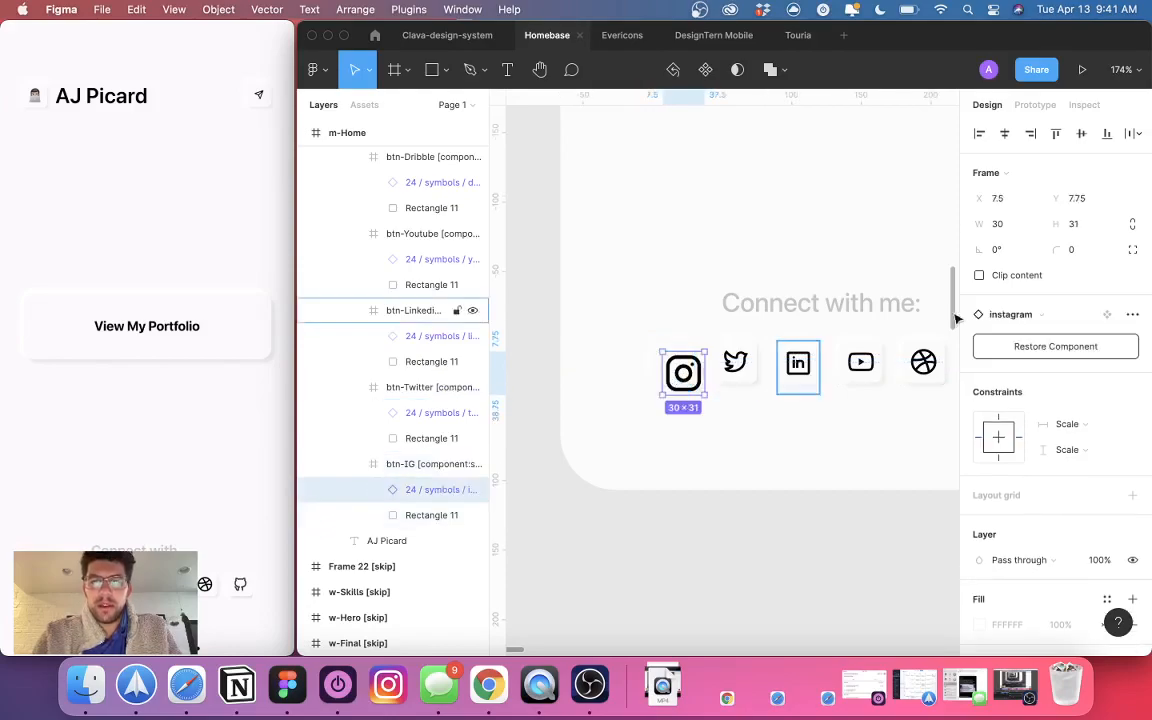
pyautogui.write('2')
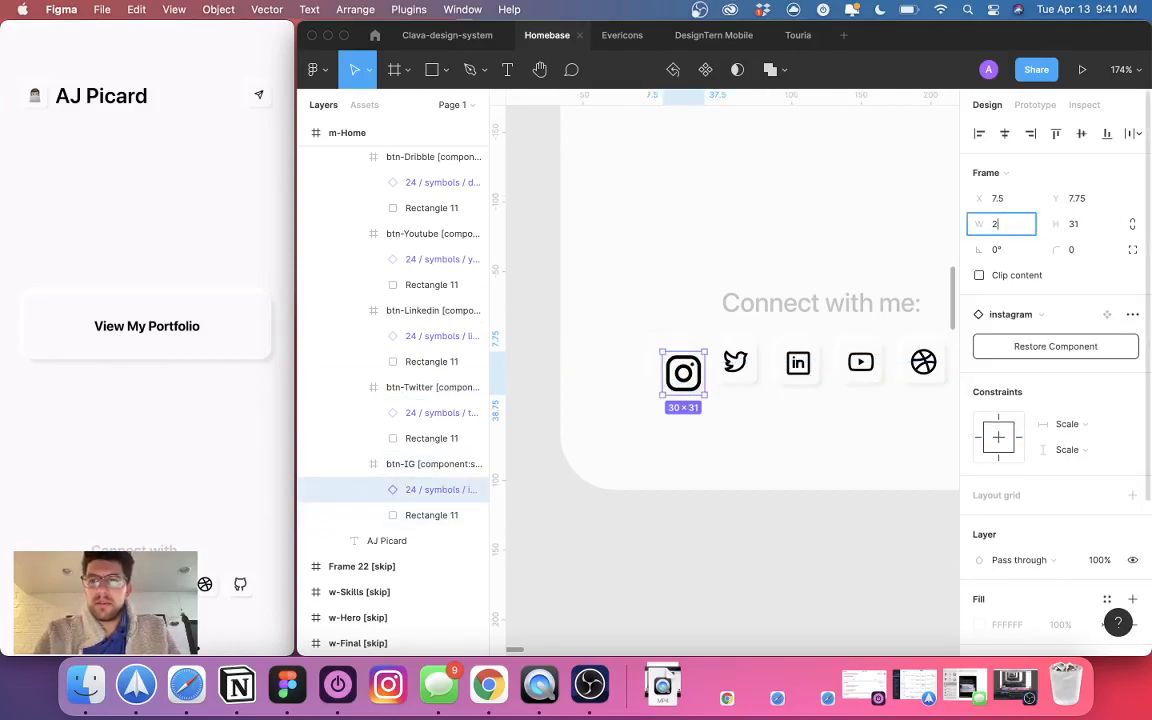
pyautogui.write('0')
pyautogui.press('Tab')
pyautogui.write('20')
pyautogui.press('Return')
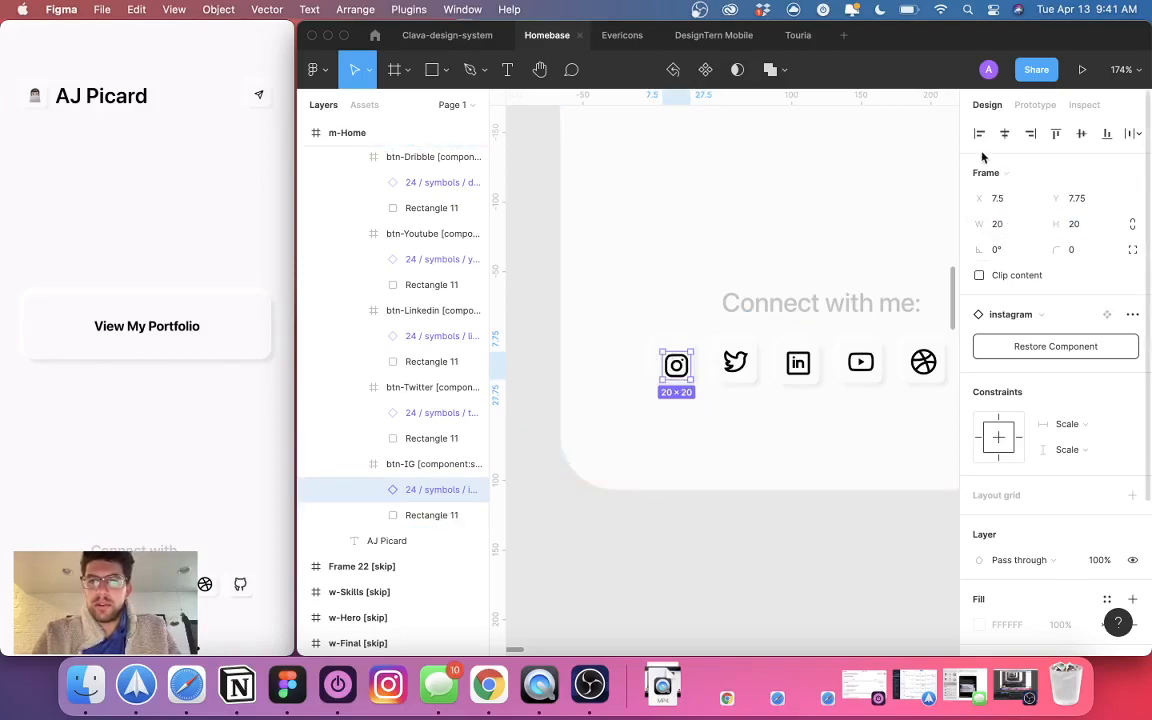
pyautogui.keyDown('shift'); pyautogui.click(411, 515); pyautogui.keyUp('shift')
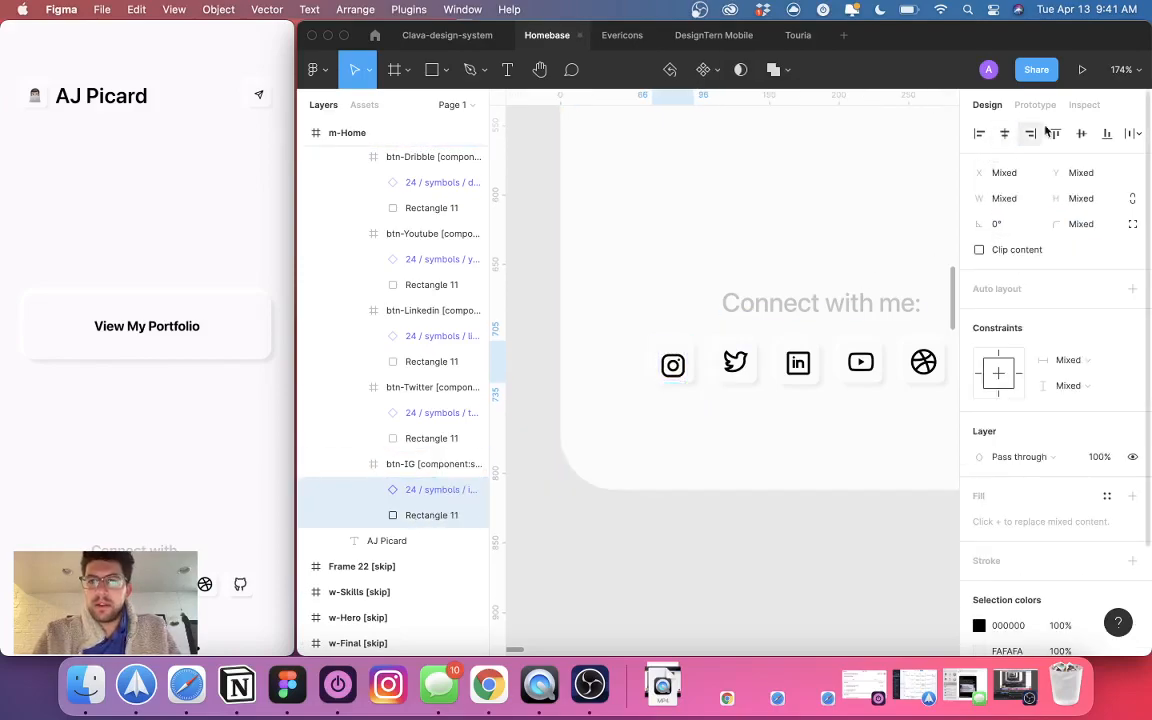
pyautogui.click(678, 433)
# - Resize the btn-Twitter frame in the social button row to 30 × 30
pyautogui.doubleClick(733, 360)
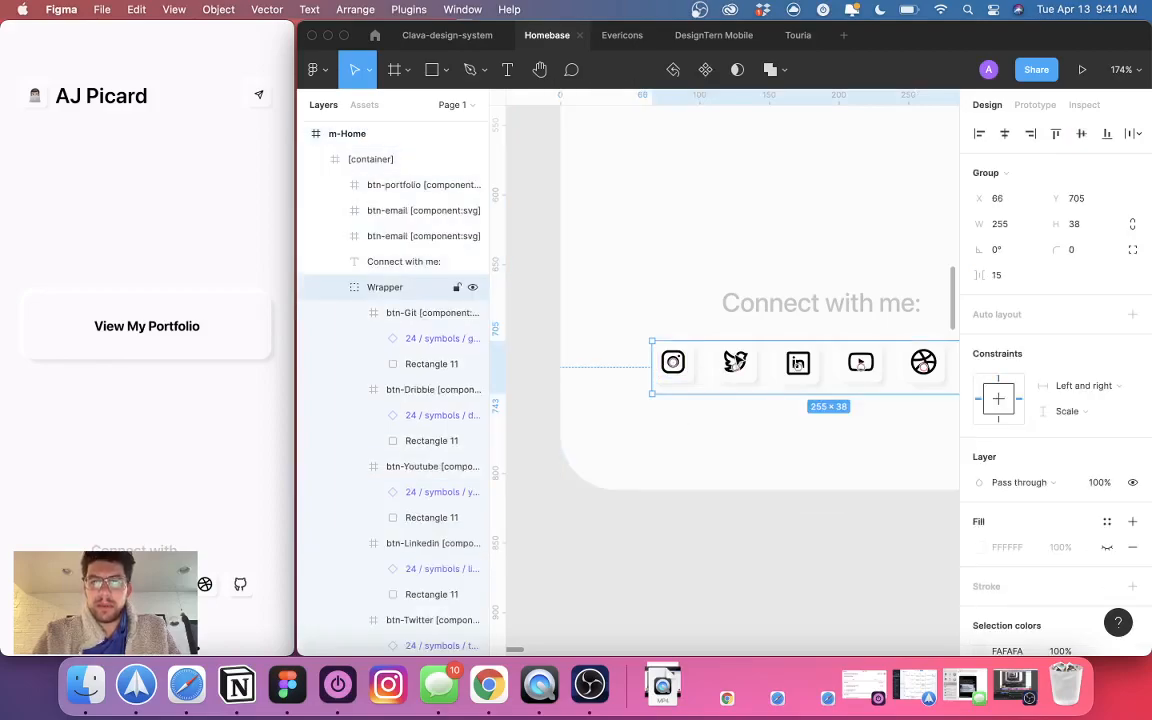
pyautogui.doubleClick(736, 358)
pyautogui.doubleClick(736, 358)
pyautogui.click(733, 411)
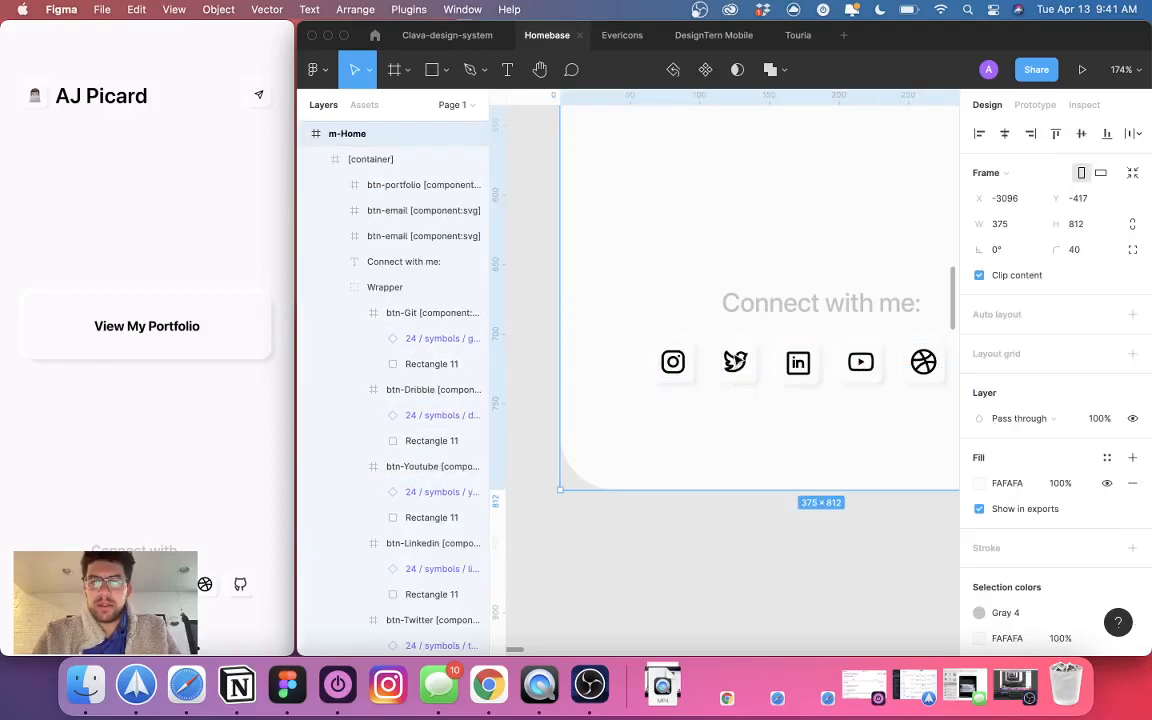
pyautogui.doubleClick(736, 358)
pyautogui.doubleClick(736, 358)
pyautogui.moveTo(739, 394); pyautogui.dragTo(739, 383)
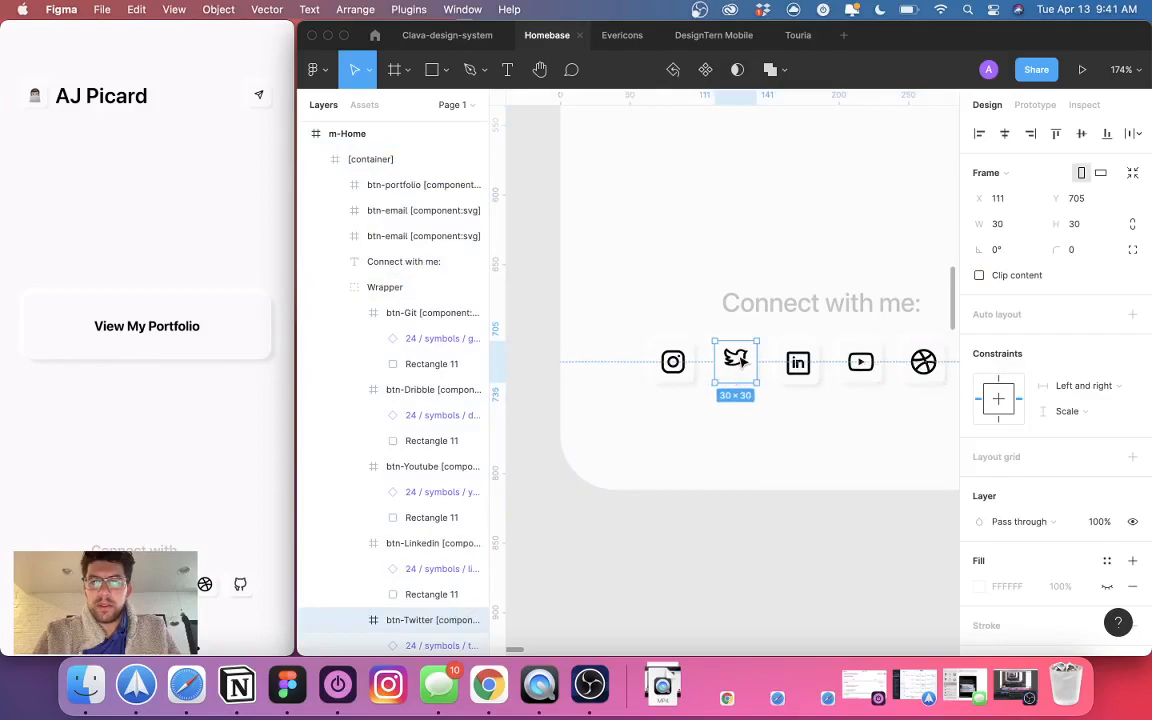
# - Set the Twitter icon to 20 × 20 and center it vertically on its background rectangle
pyautogui.doubleClick(737, 360)
pyautogui.write('20')
pyautogui.press('Return')
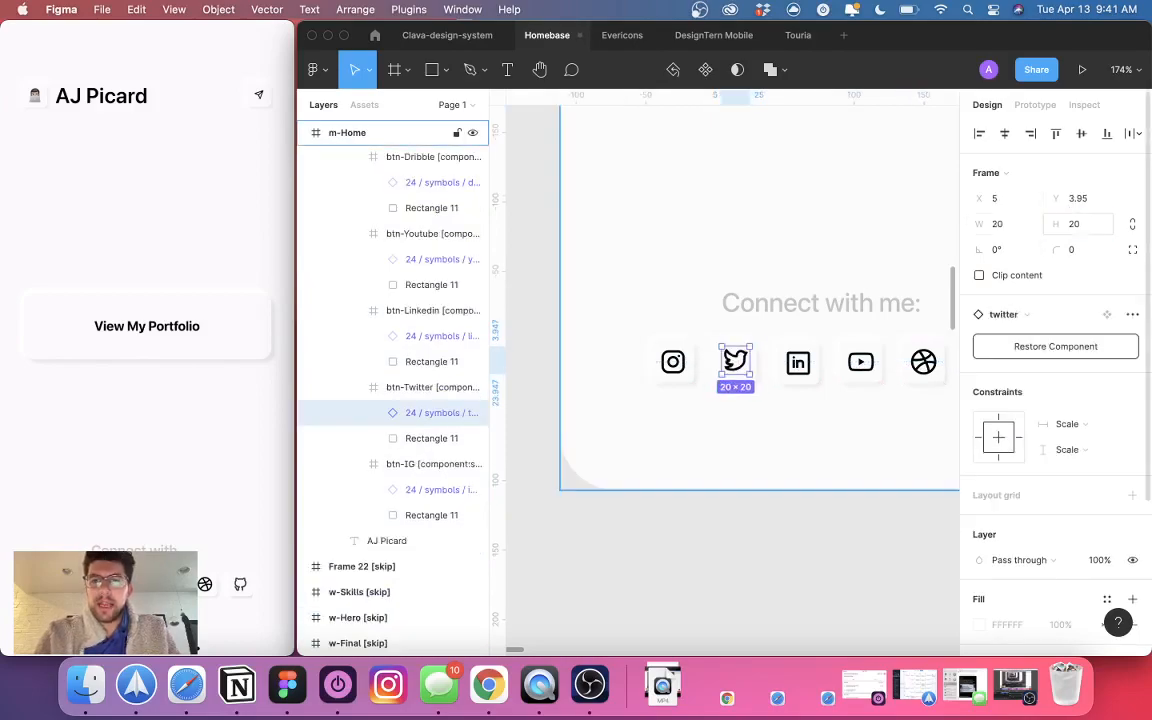
pyautogui.keyDown('shift'); pyautogui.click(416, 440); pyautogui.keyUp('shift')
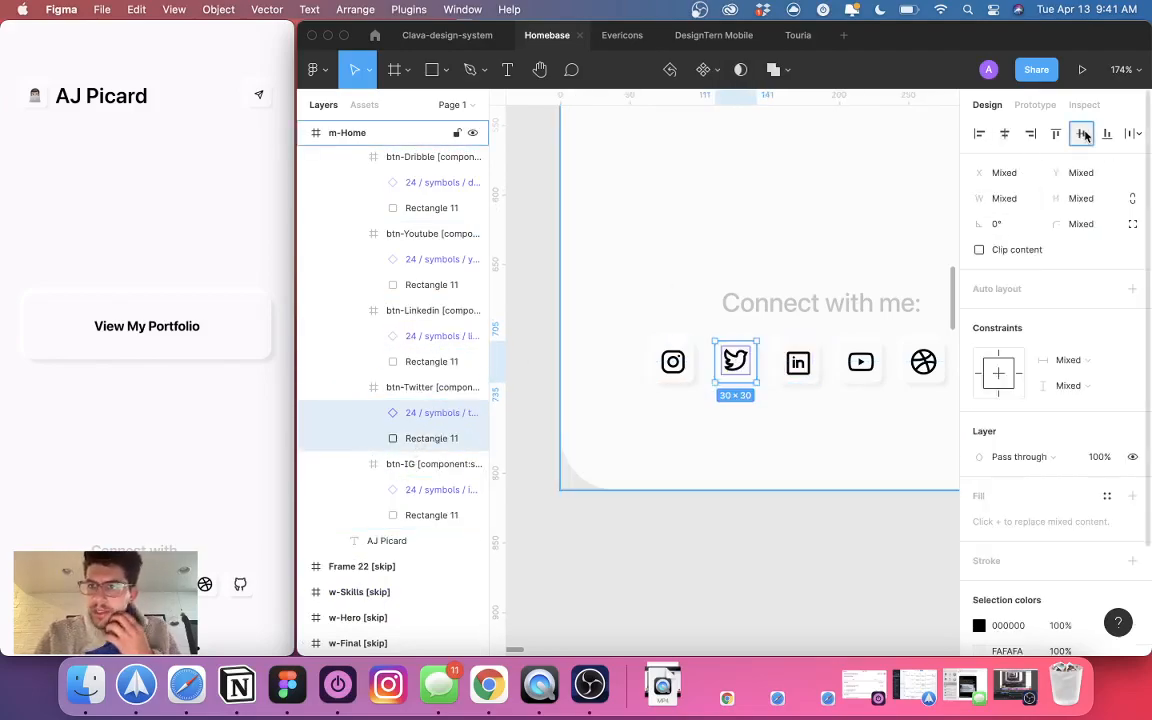
pyautogui.click(740, 419)
# - Examine the frame sizes and spacing of the social buttons in the Wrapper group
pyautogui.hscroll(3, 738, 420)
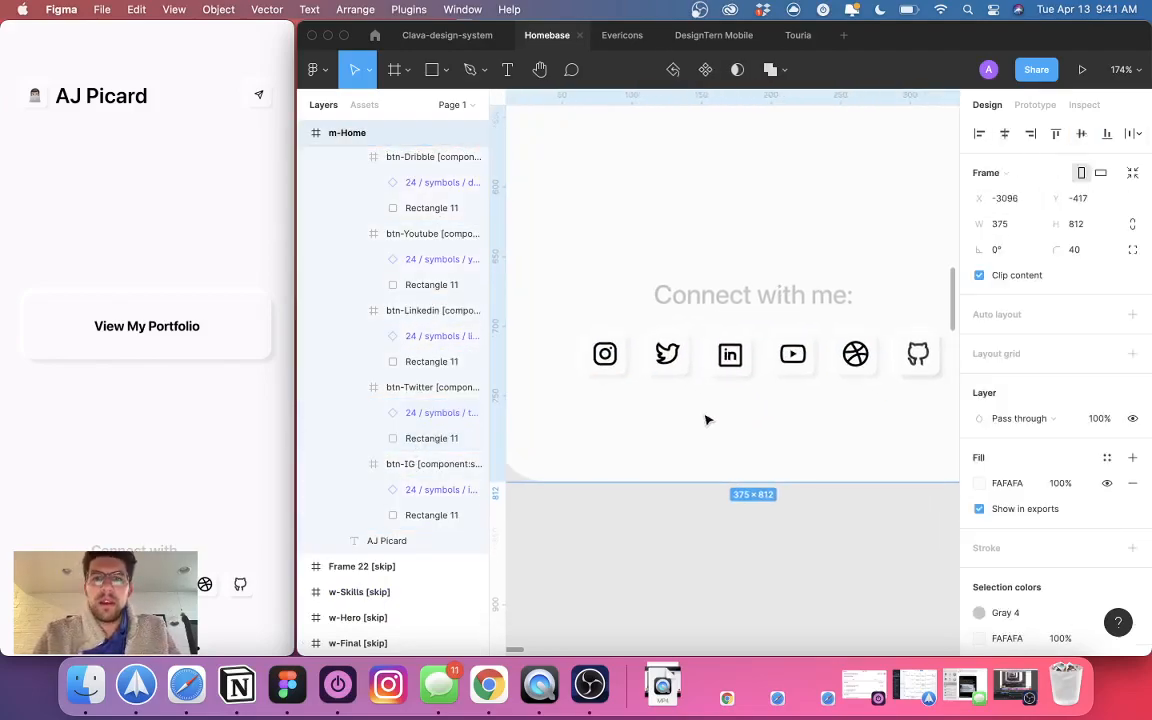
pyautogui.click(603, 371)
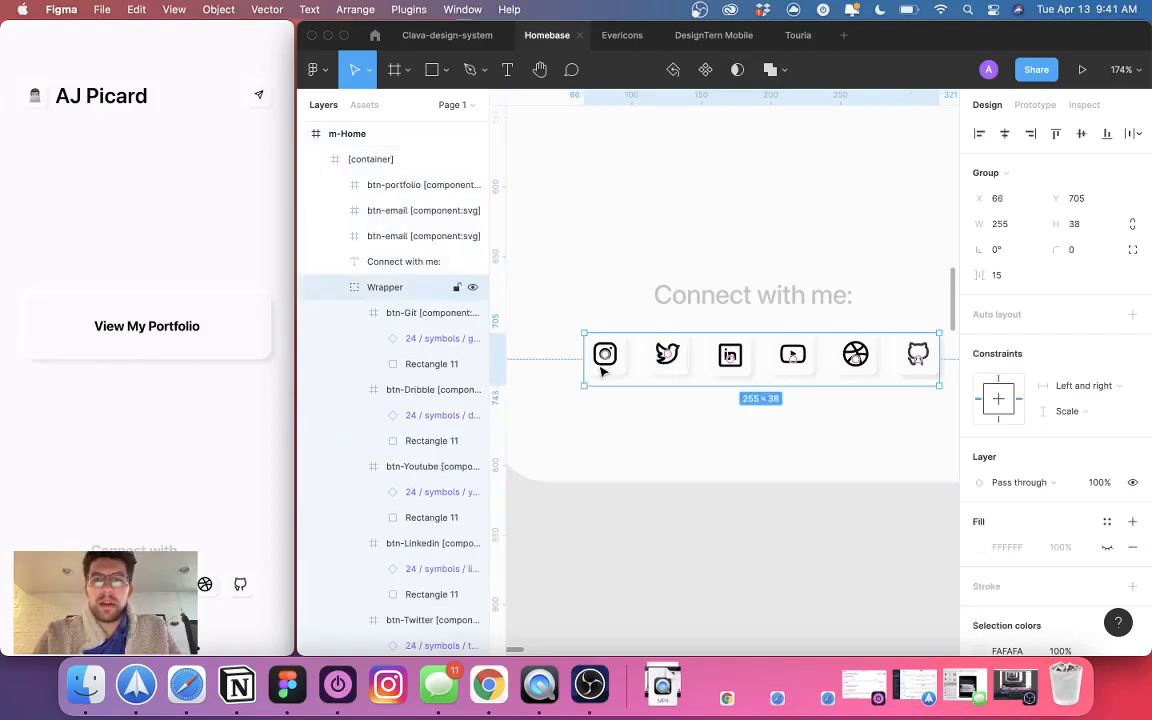
pyautogui.doubleClick(666, 368)
pyautogui.click(621, 374)
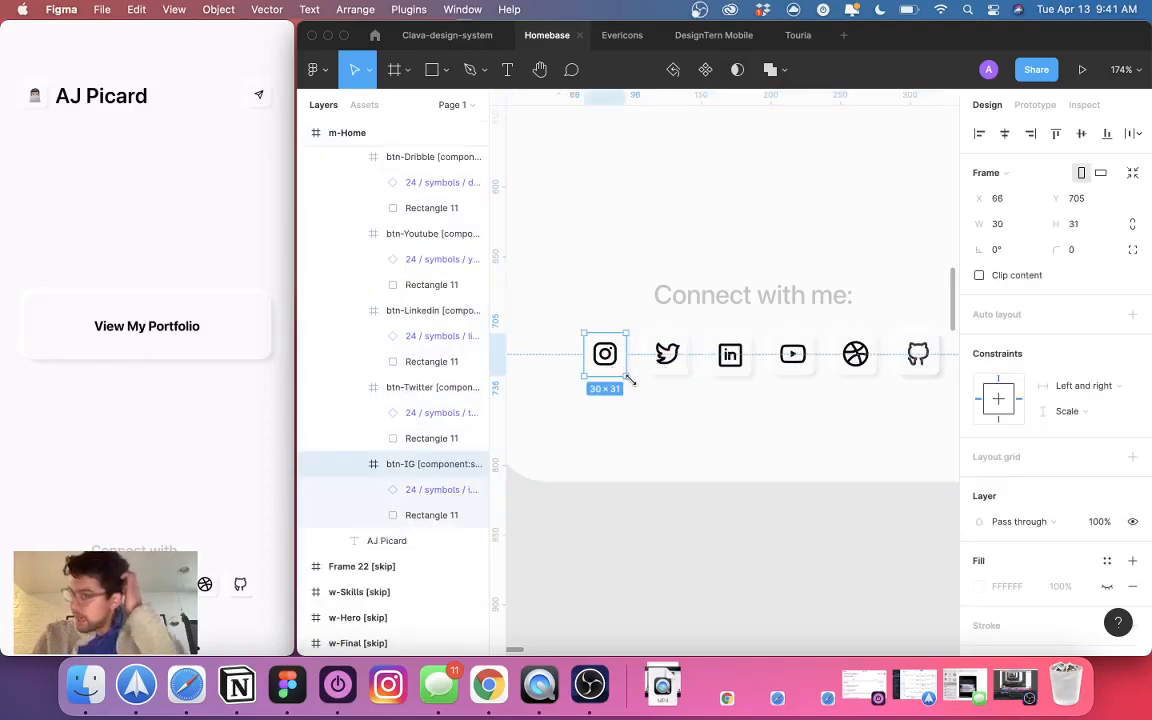
pyautogui.click(707, 381)
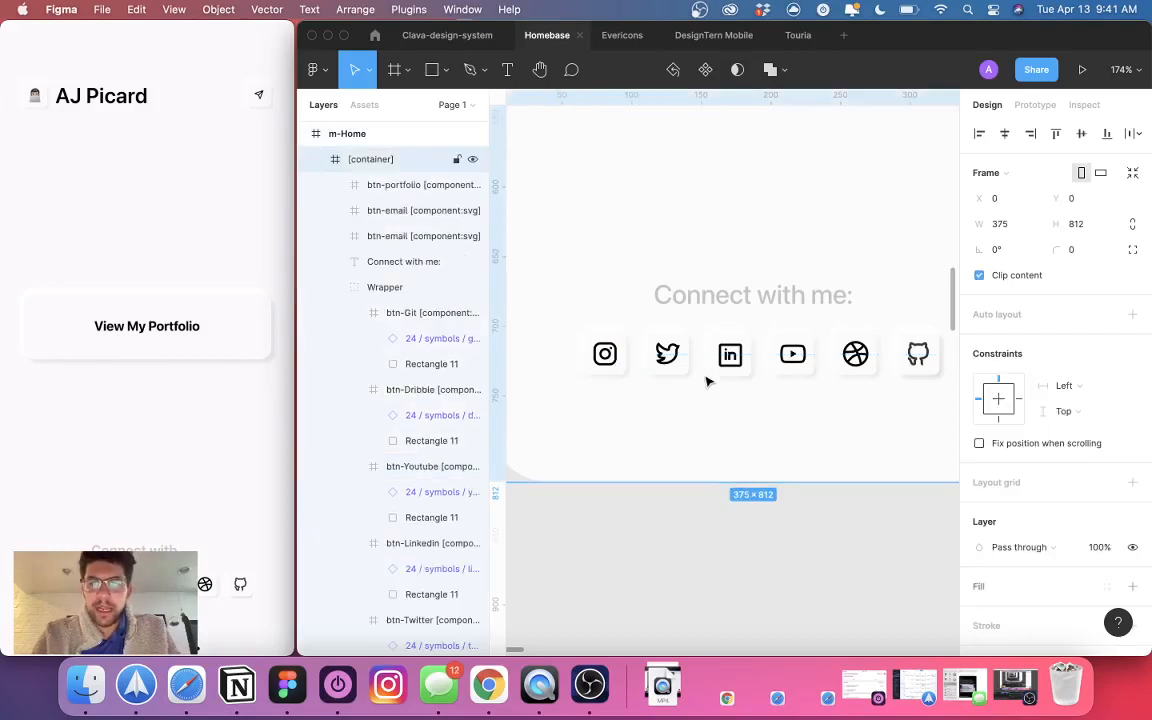
pyautogui.click(669, 372)
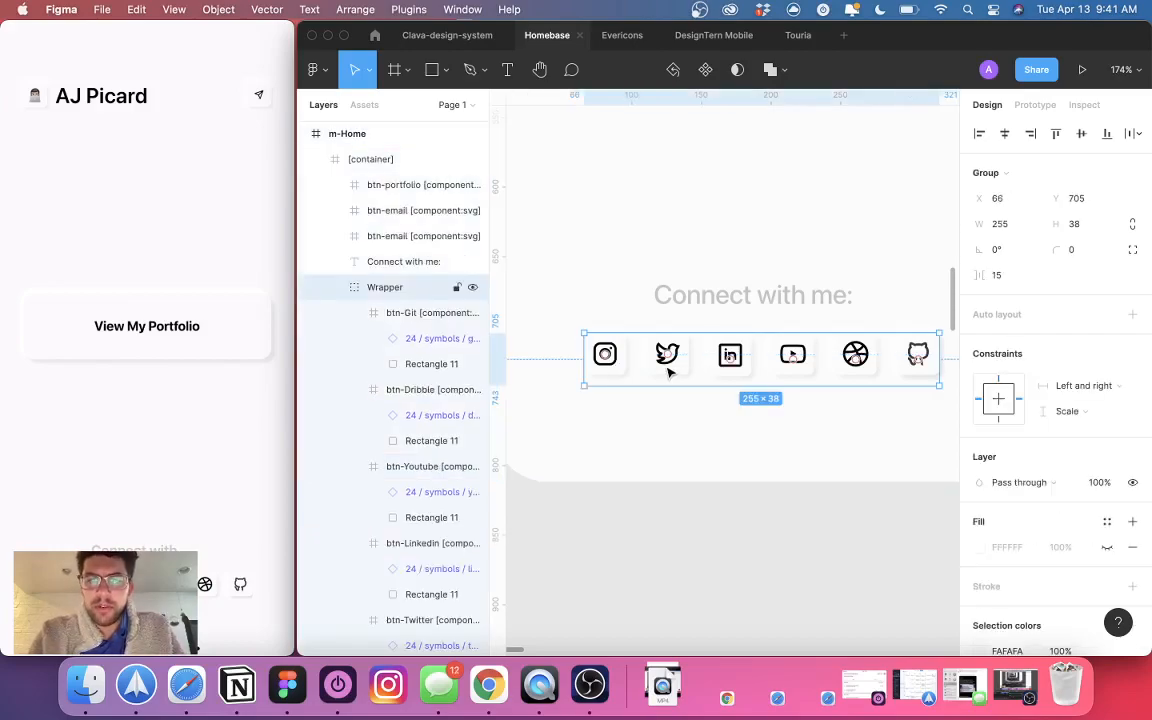
pyautogui.hscroll(4, 660, 370)
pyautogui.scroll(-2, 660, 370)
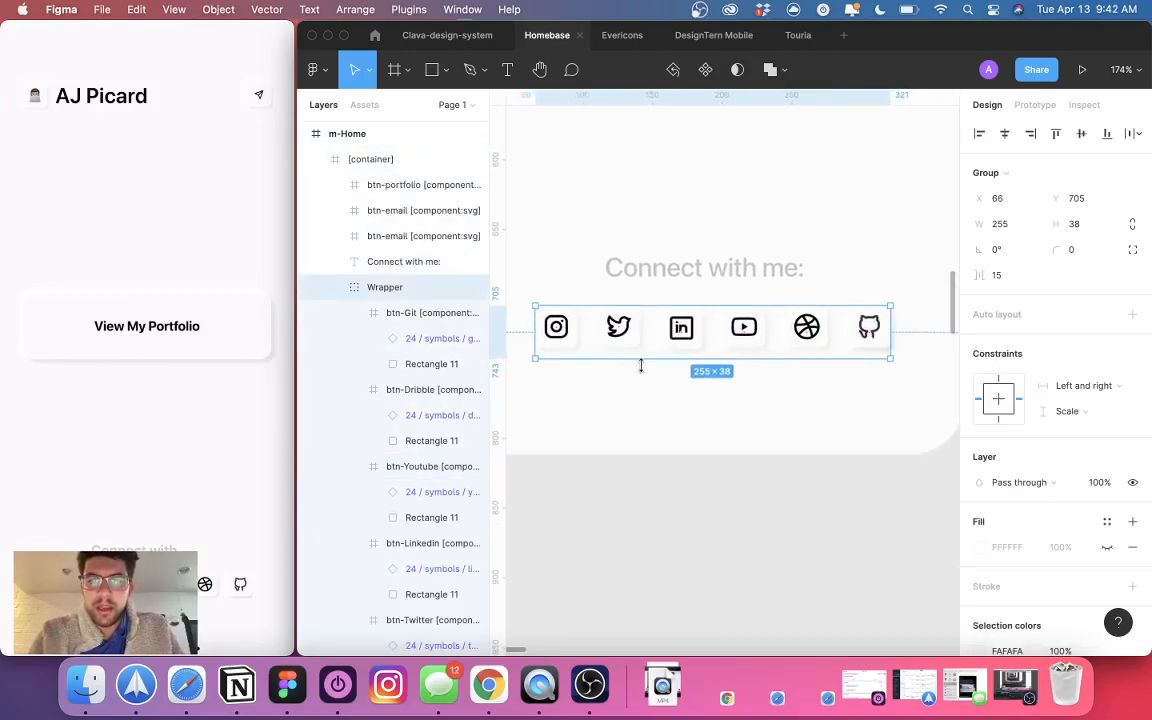
pyautogui.scroll(2, 562, 343)
pyautogui.hscroll(-2, 562, 343)
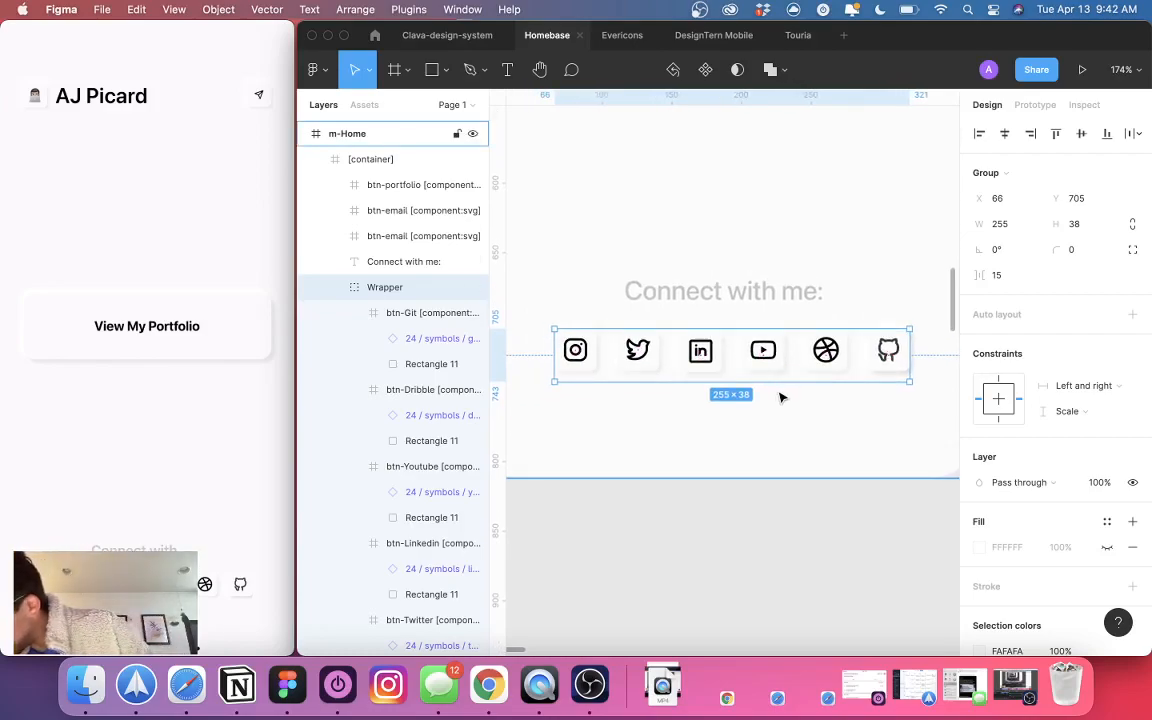
pyautogui.hscroll(2, 782, 397)
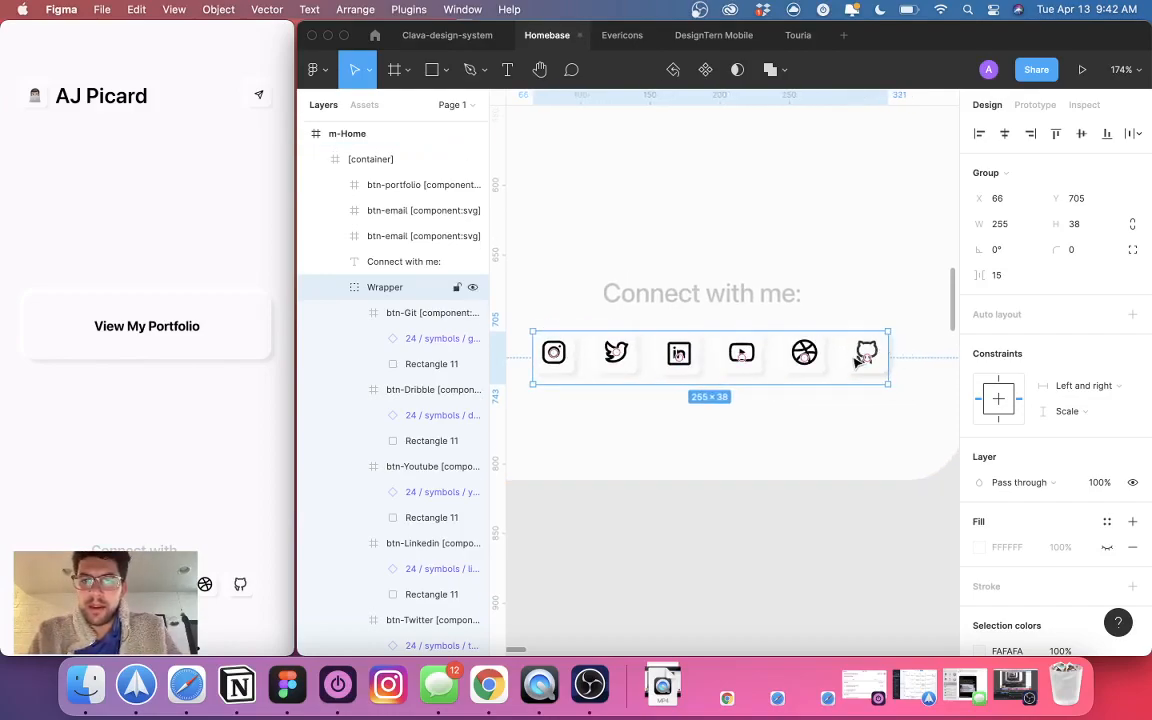
pyautogui.click(787, 405)
pyautogui.click(856, 360)
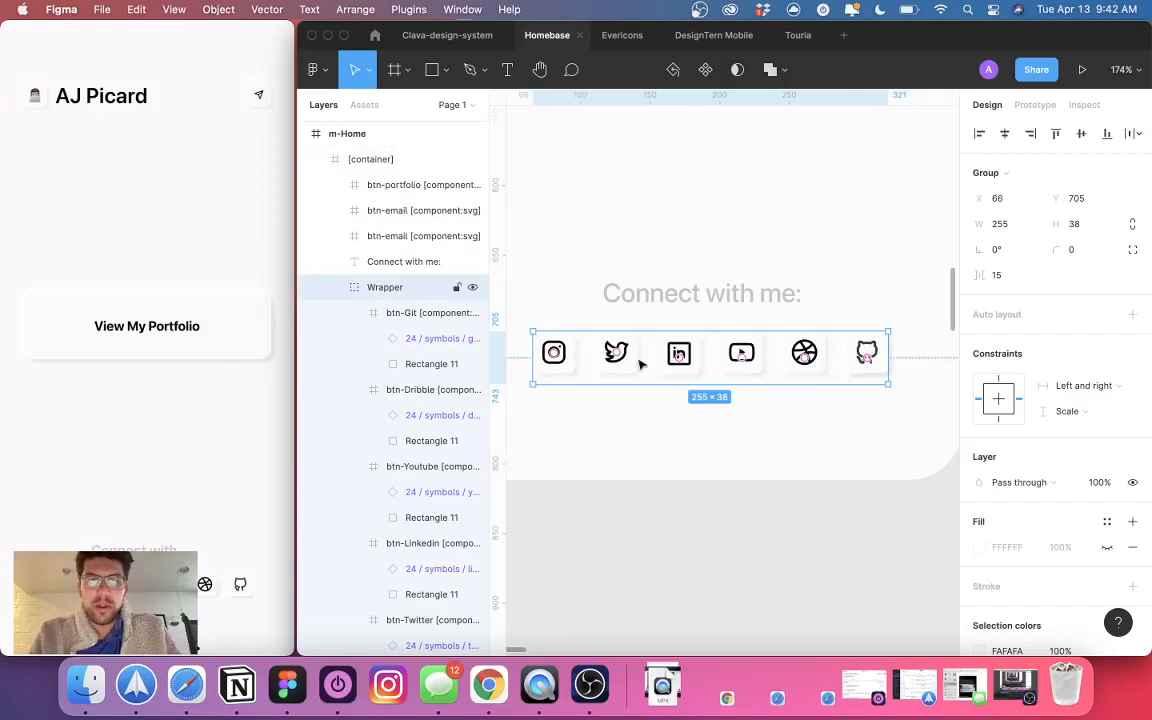
pyautogui.doubleClick(862, 366)
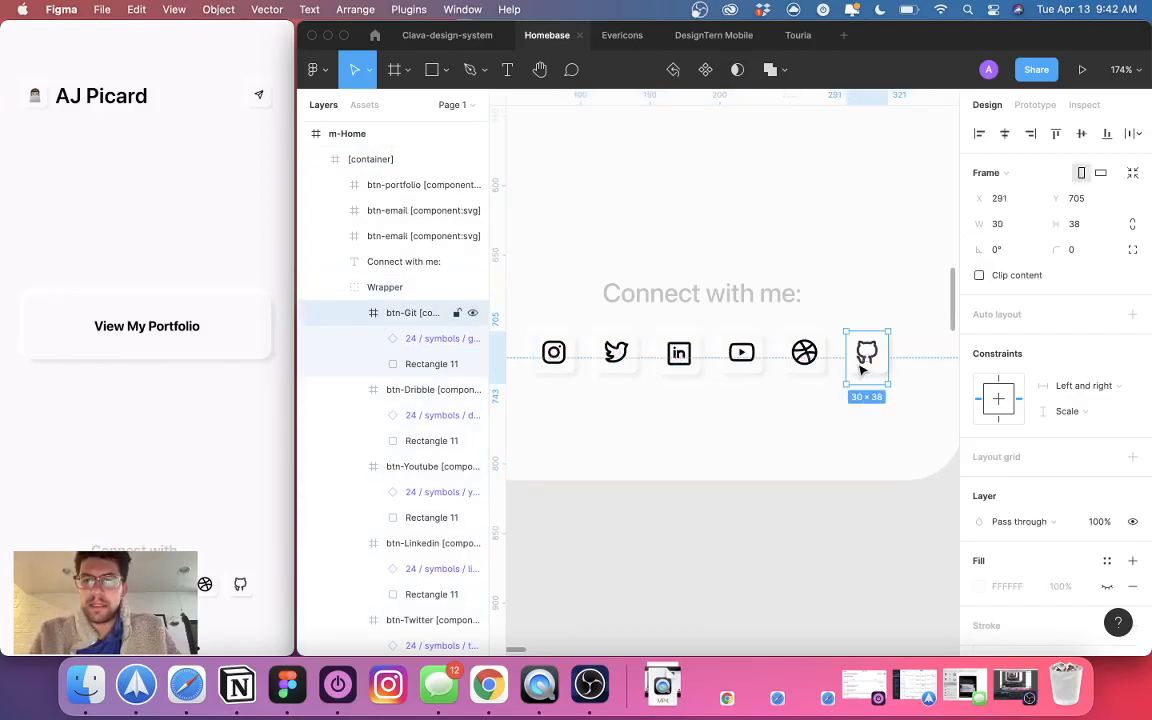
pyautogui.click(806, 362)
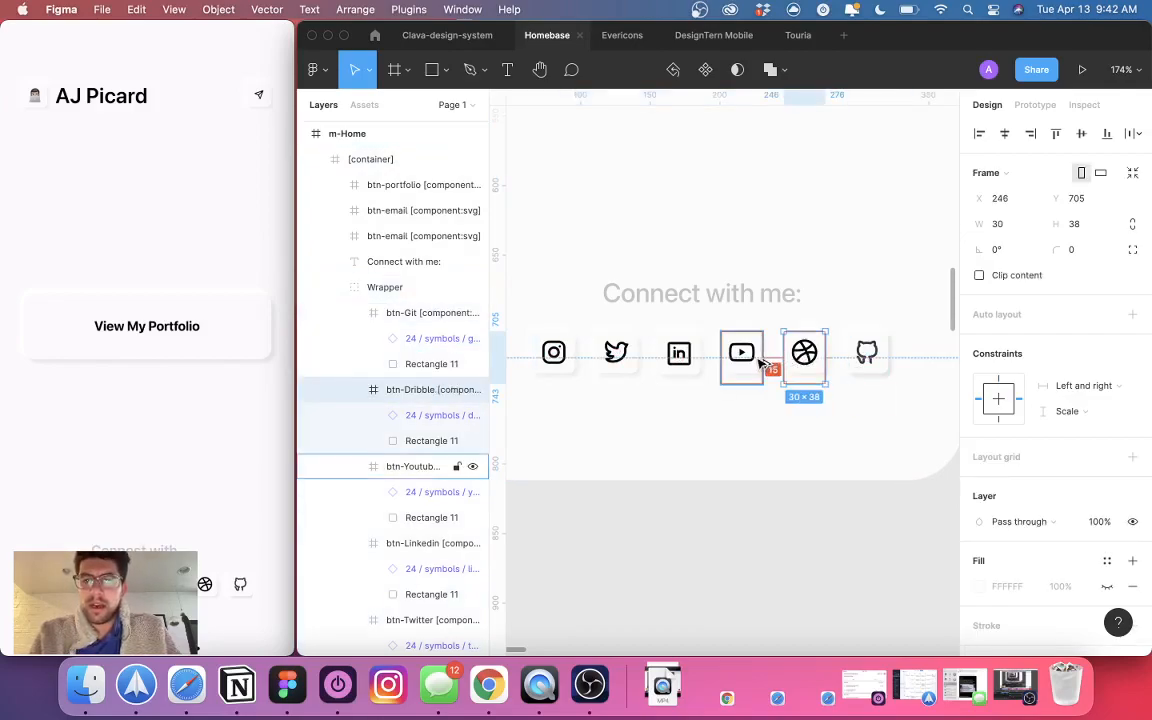
# - Try nudging the GitHub button closer to the Dribbble button in the Wrapper group, and undo the move
pyautogui.click(866, 360)
pyautogui.press('Left')
pyautogui.press('Left')
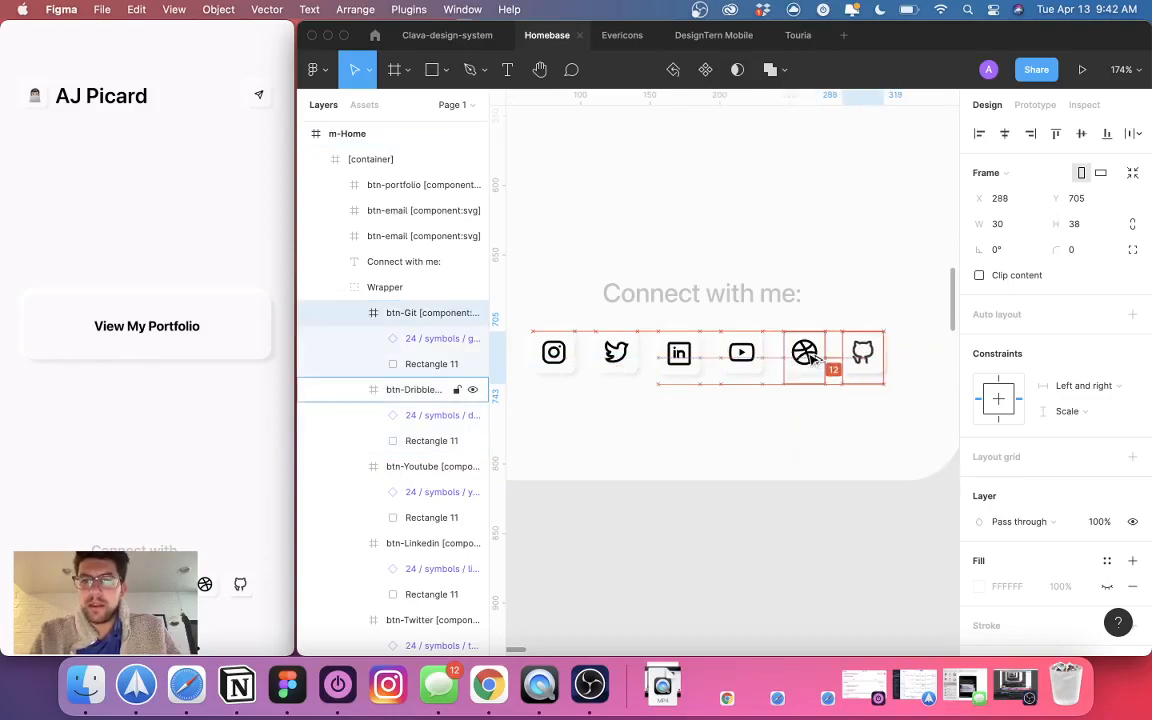
pyautogui.click(355, 290)
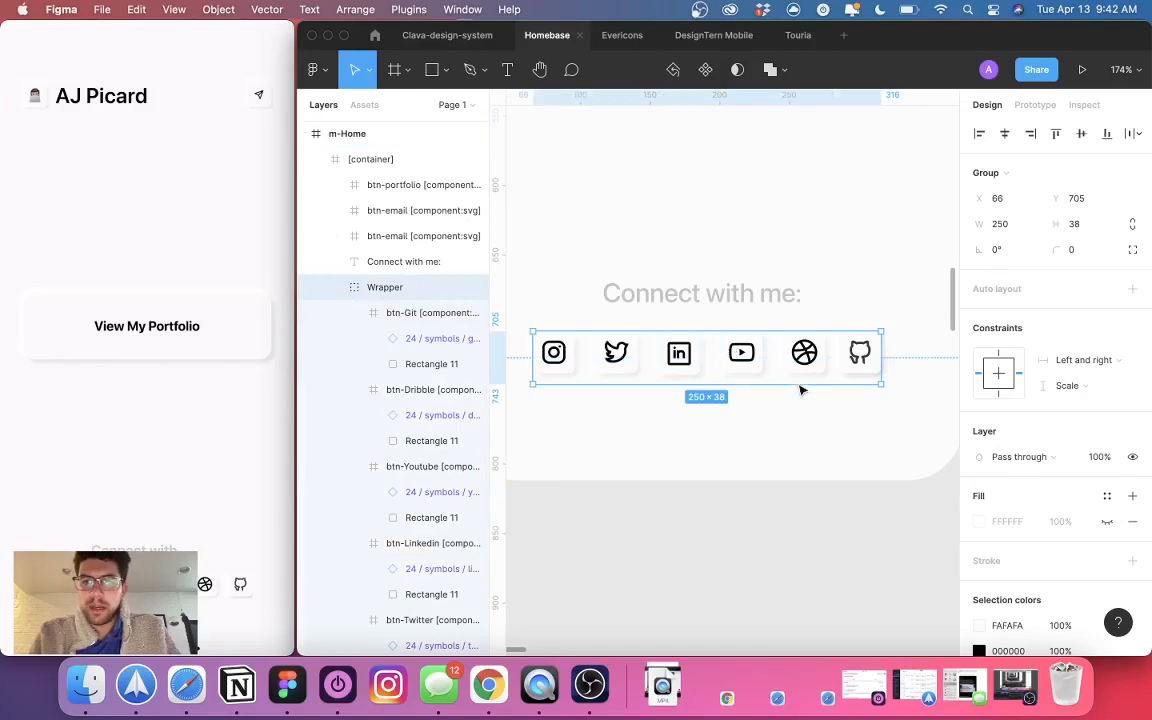
pyautogui.press('super+z')
pyautogui.press('super+z')
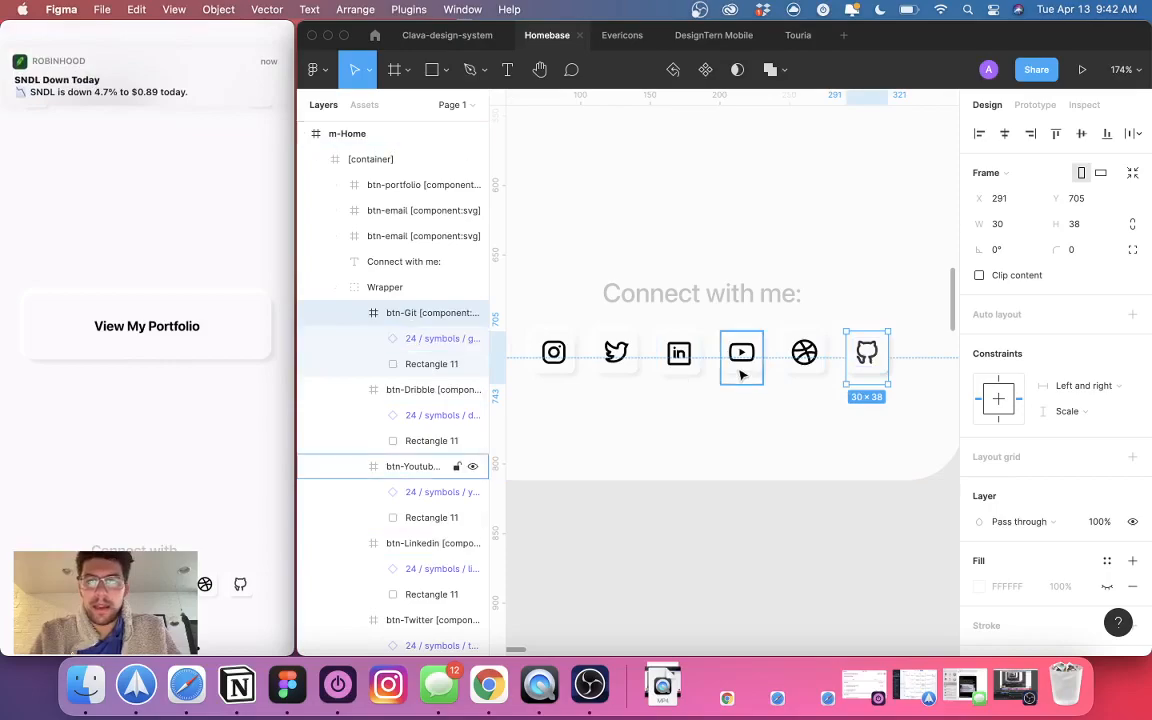
# - Examine the Wrapper group's size and the even spacing between its social buttons on the m-Home screen
pyautogui.hscroll(-1, 824, 429)
pyautogui.hscroll(2, 823, 429)
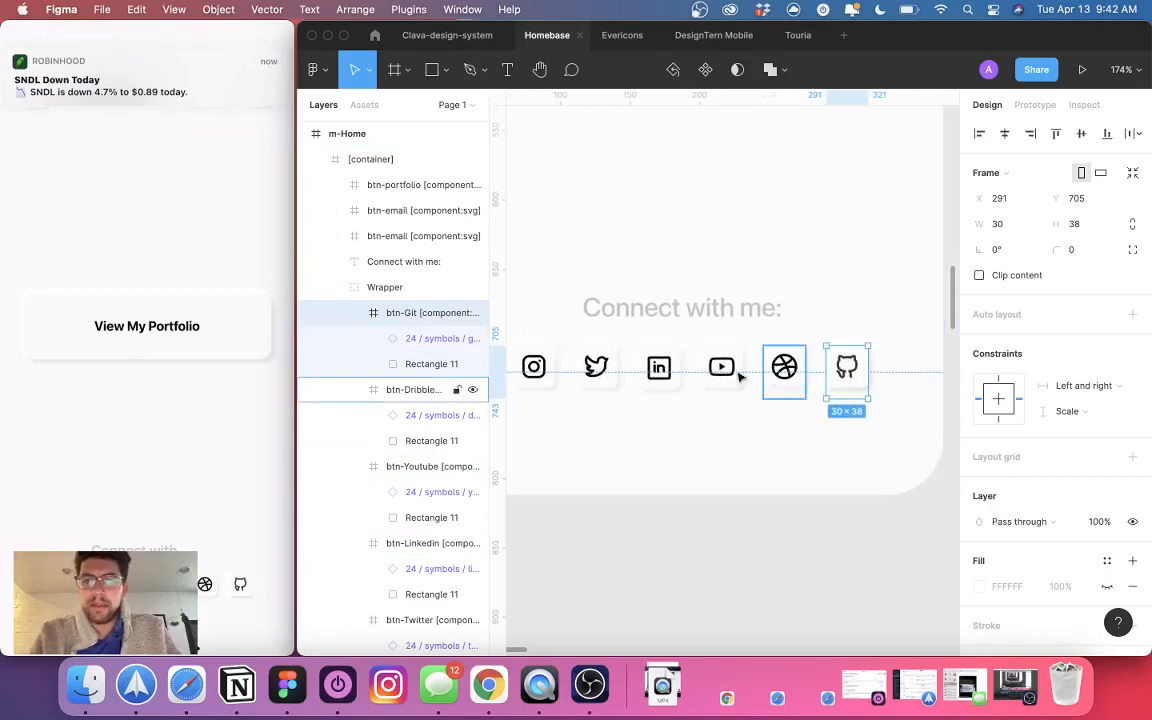
pyautogui.click(397, 288)
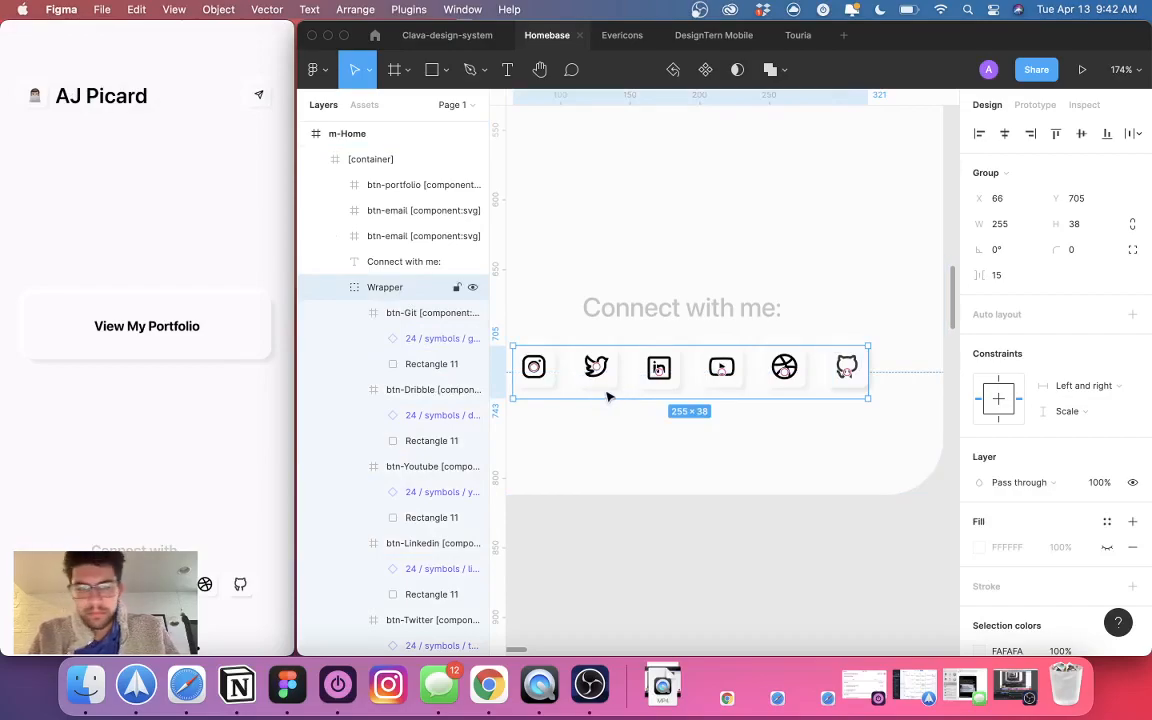
pyautogui.hscroll(-2, 611, 394)
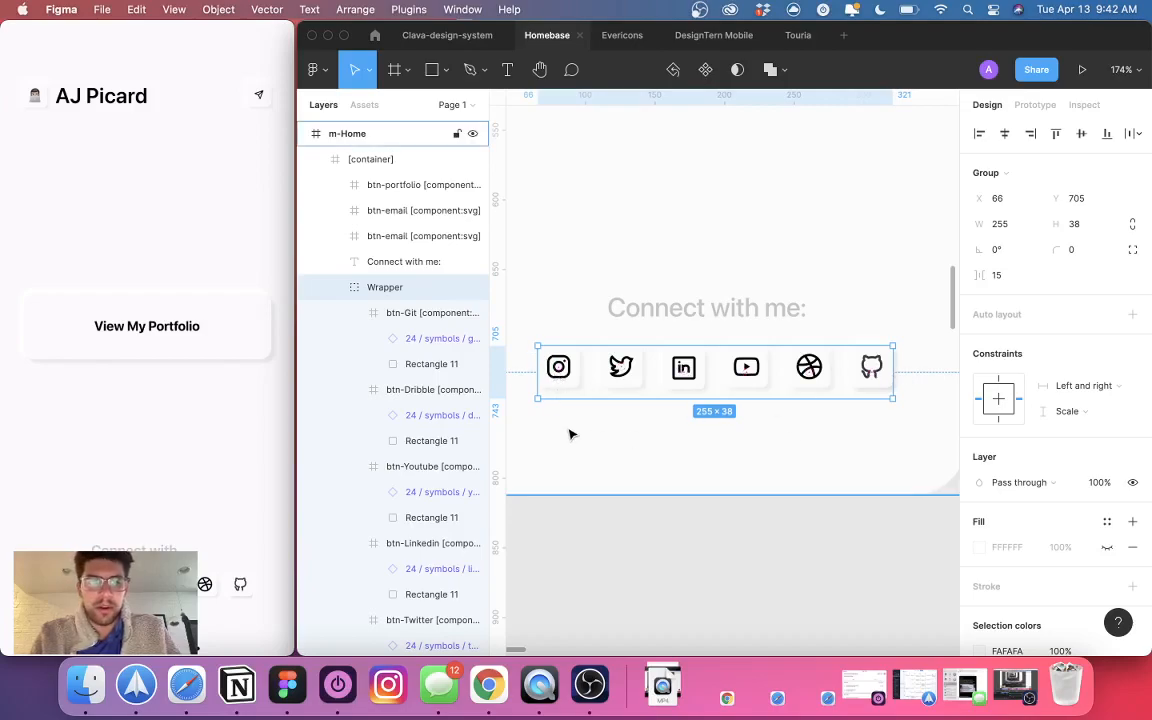
pyautogui.moveTo(269, 591)
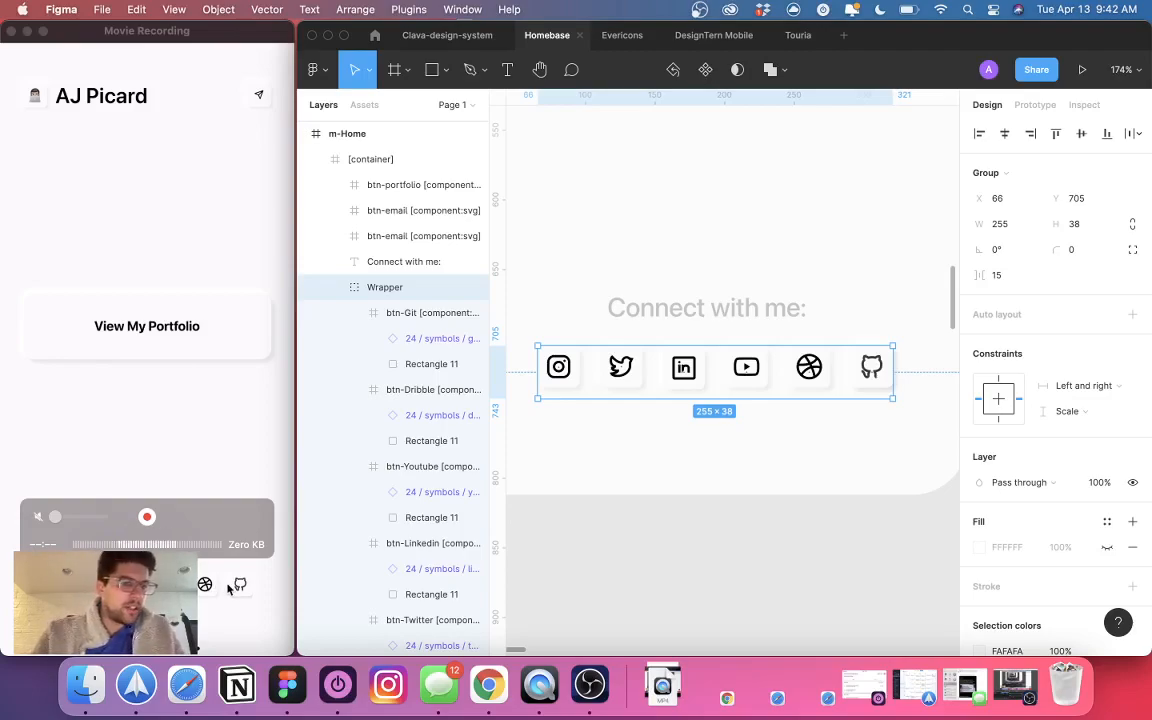
pyautogui.scroll(-2, 755, 432)
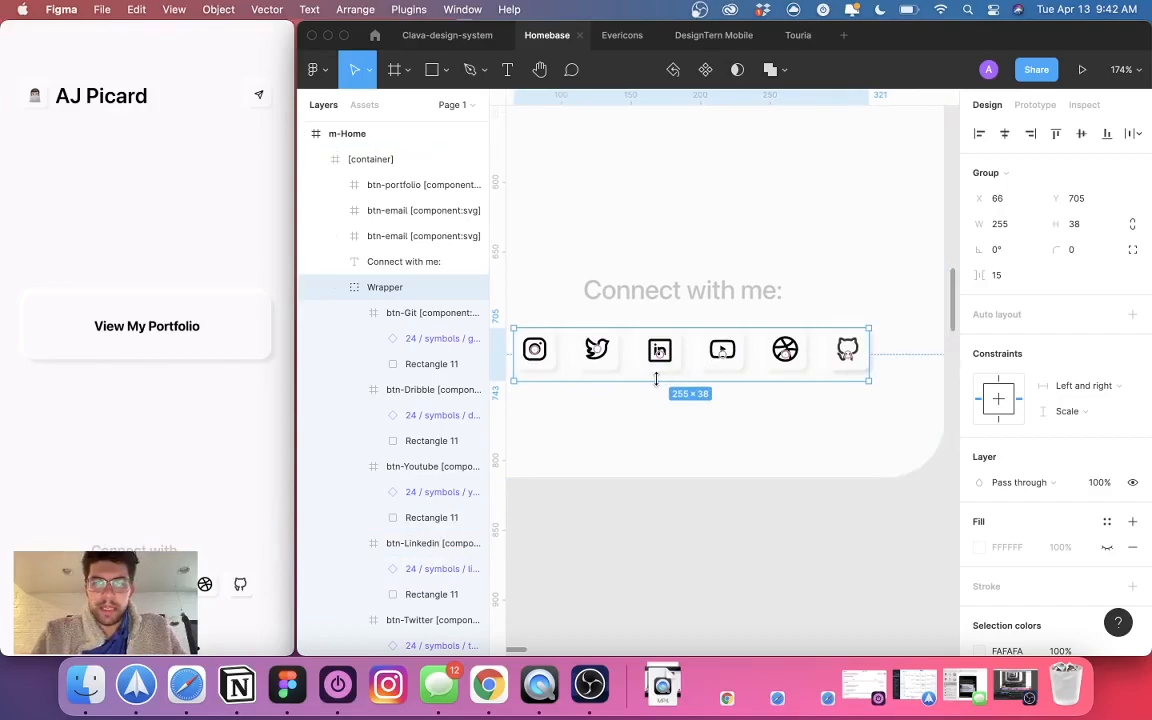
pyautogui.hscroll(-3, 663, 378)
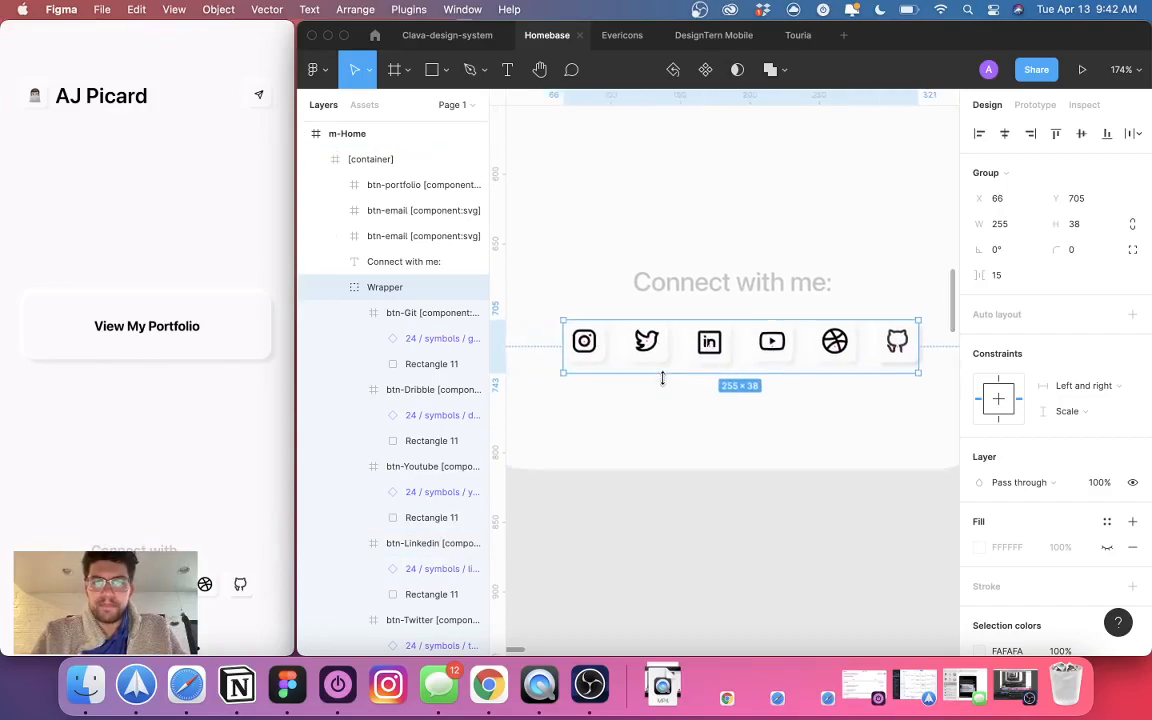
pyautogui.hscroll(2, 660, 378)
# - Inspect the prototype interaction of the btn-IG frame in the social button row
pyautogui.doubleClick(571, 369)
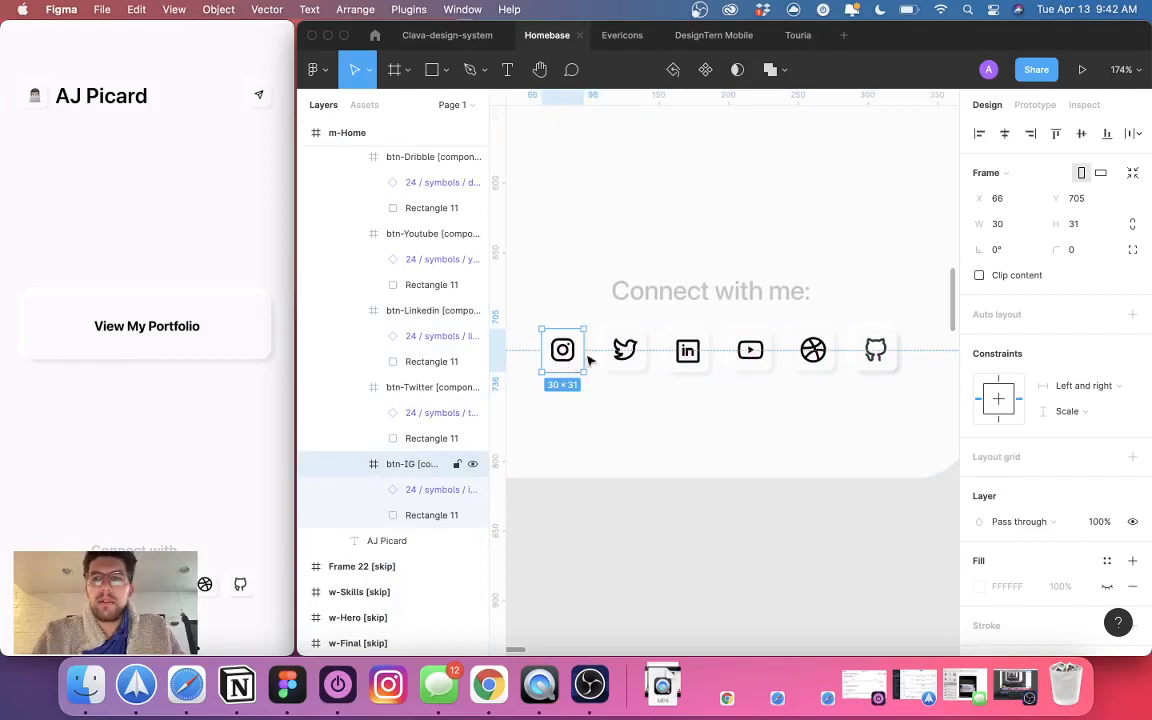
pyautogui.click(1035, 104)
pyautogui.scroll(-10, 587, 369)
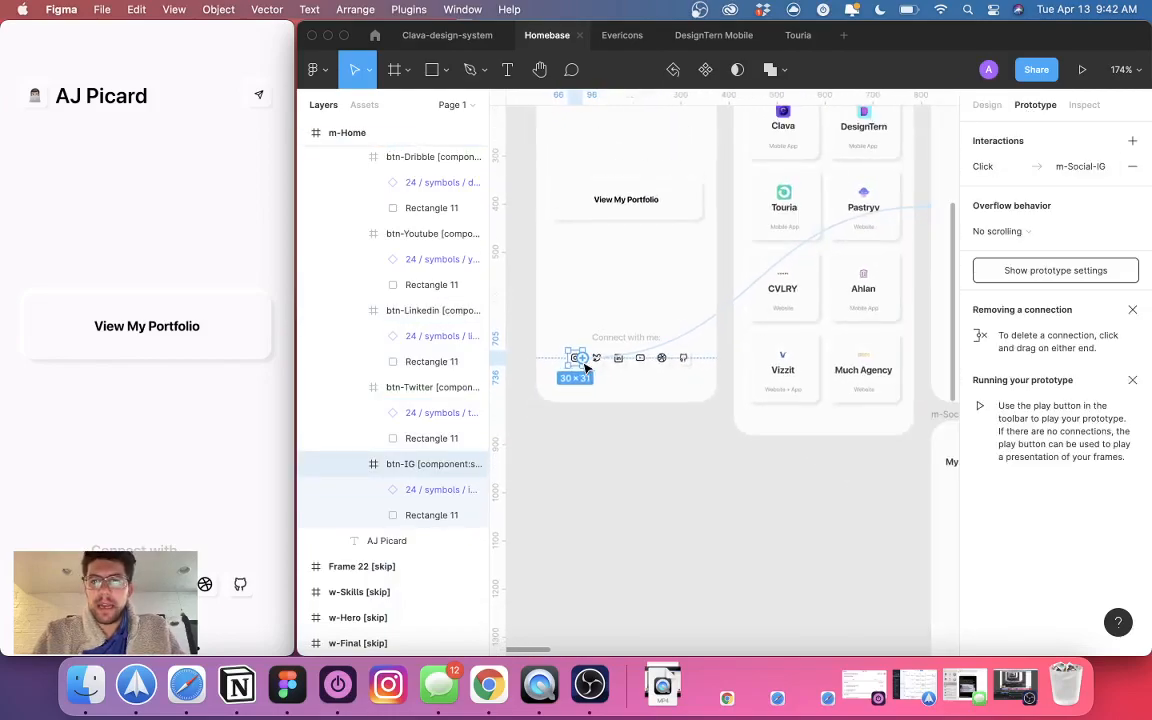
# - Delete the stray Title text above the m-Social-IG frame
pyautogui.hscroll(4, 587, 369)
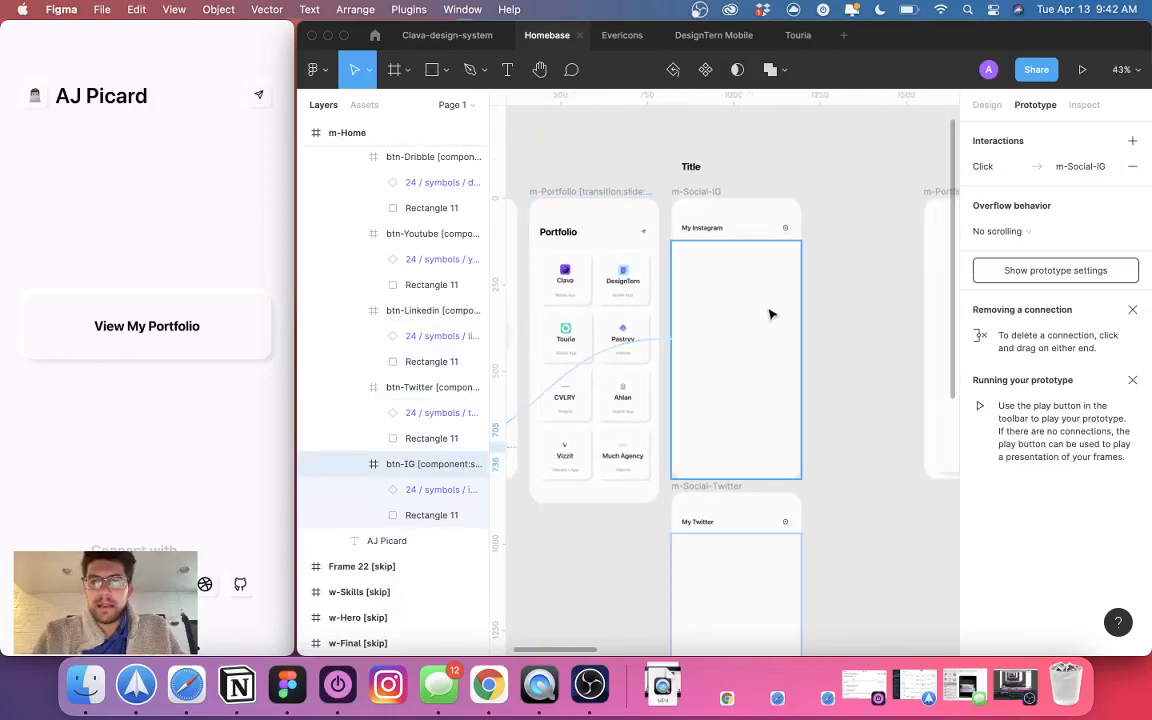
pyautogui.click(690, 164)
pyautogui.press('Delete')
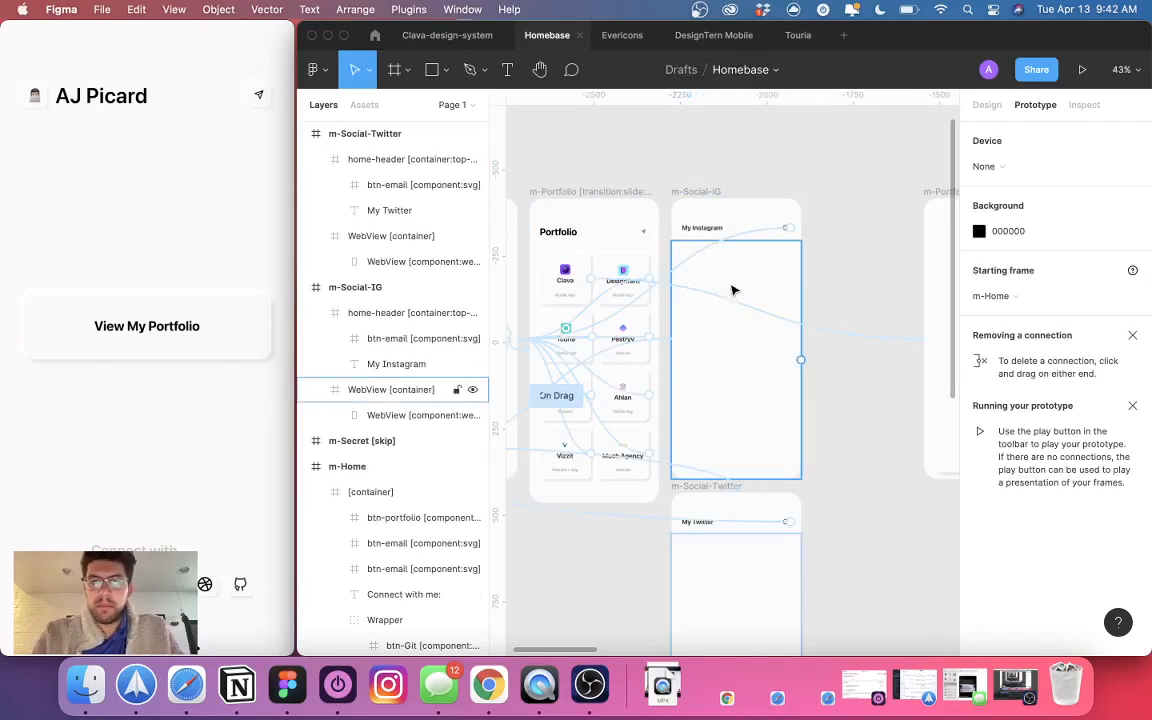
# - Reorder the My Instagram text layer above btn-email inside the home-header of m-Social-IG
pyautogui.hscroll(-3, 765, 270)
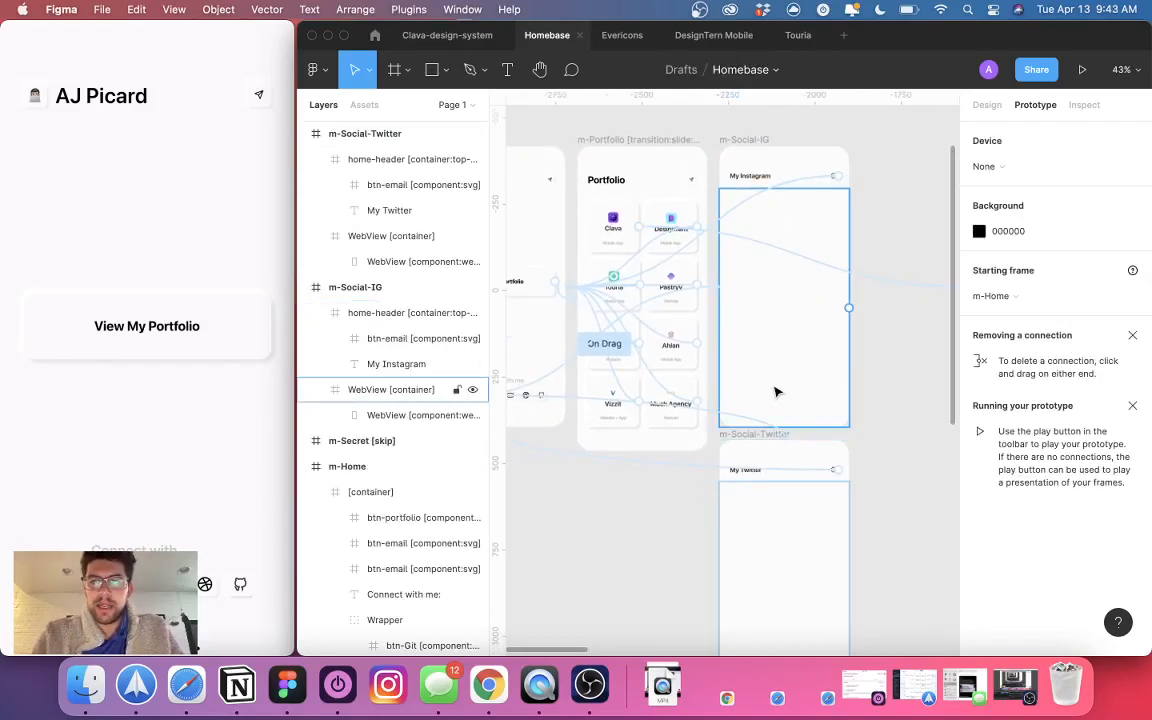
pyautogui.hscroll(-4, 777, 391)
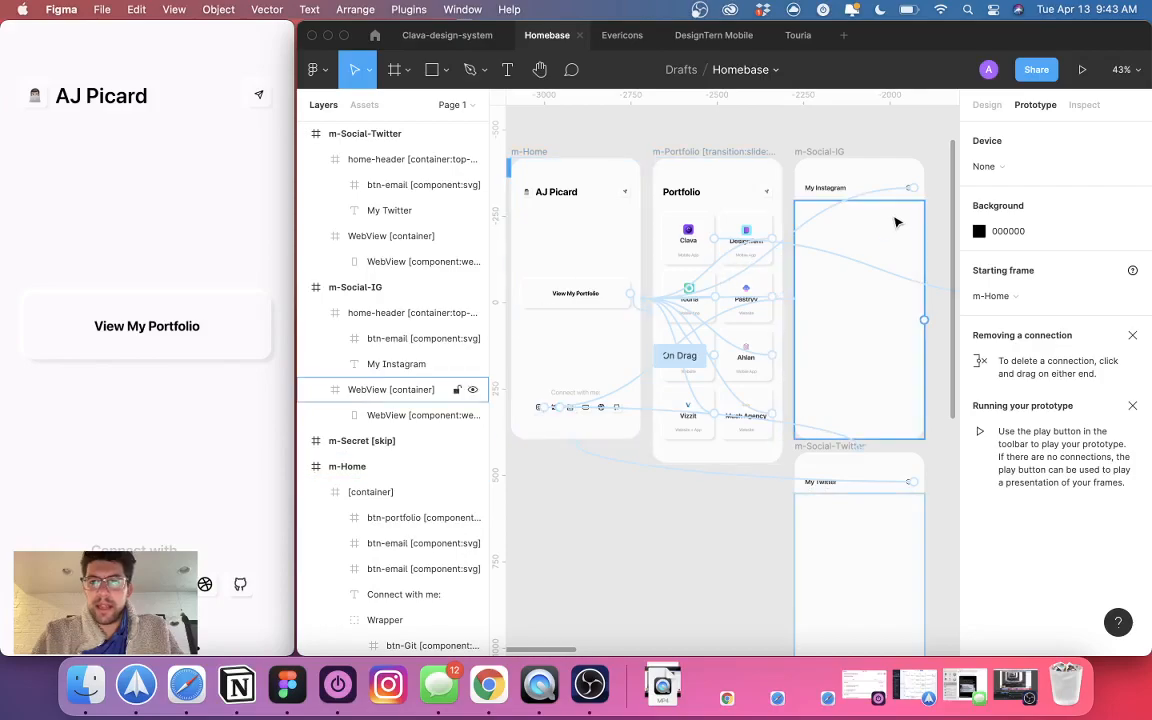
pyautogui.click(903, 186)
pyautogui.hscroll(3, 866, 170)
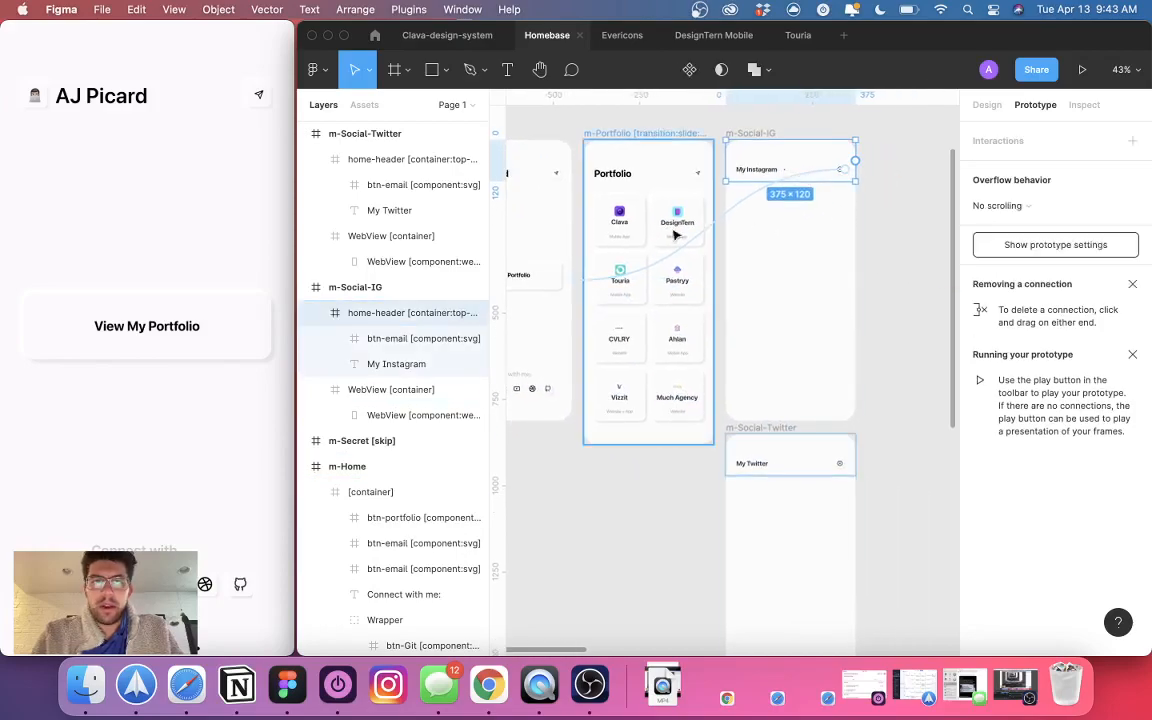
pyautogui.scroll(5, 764, 136)
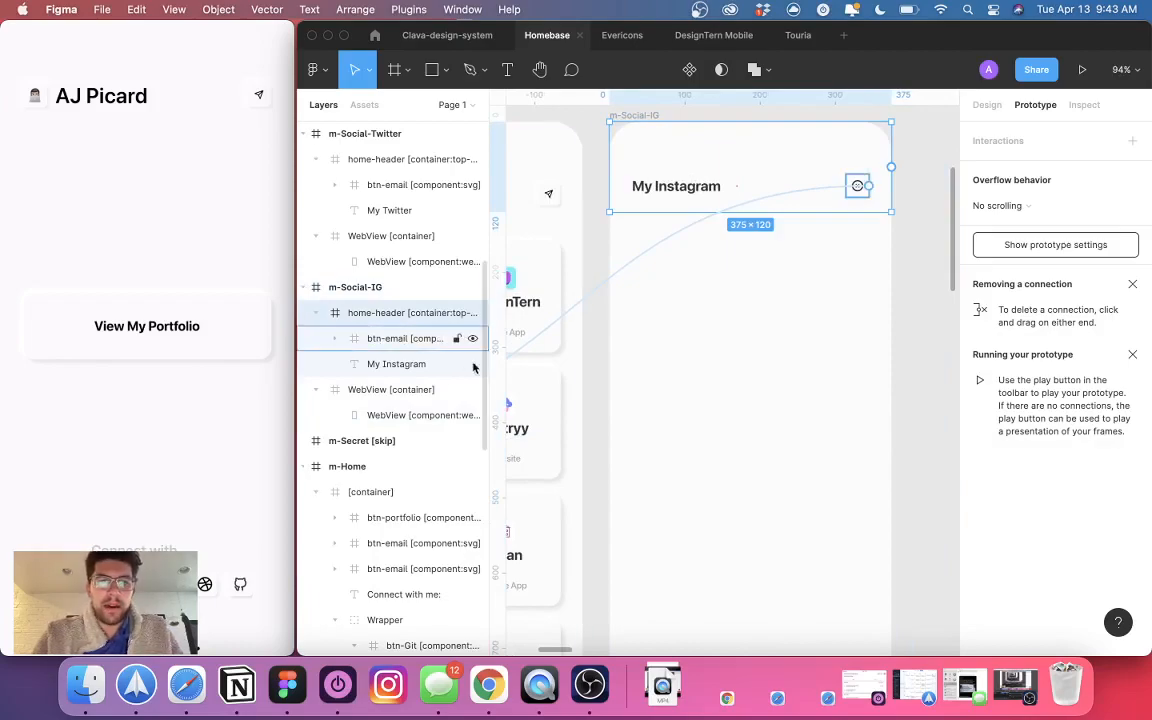
pyautogui.moveTo(410, 374); pyautogui.dragTo(386, 334)
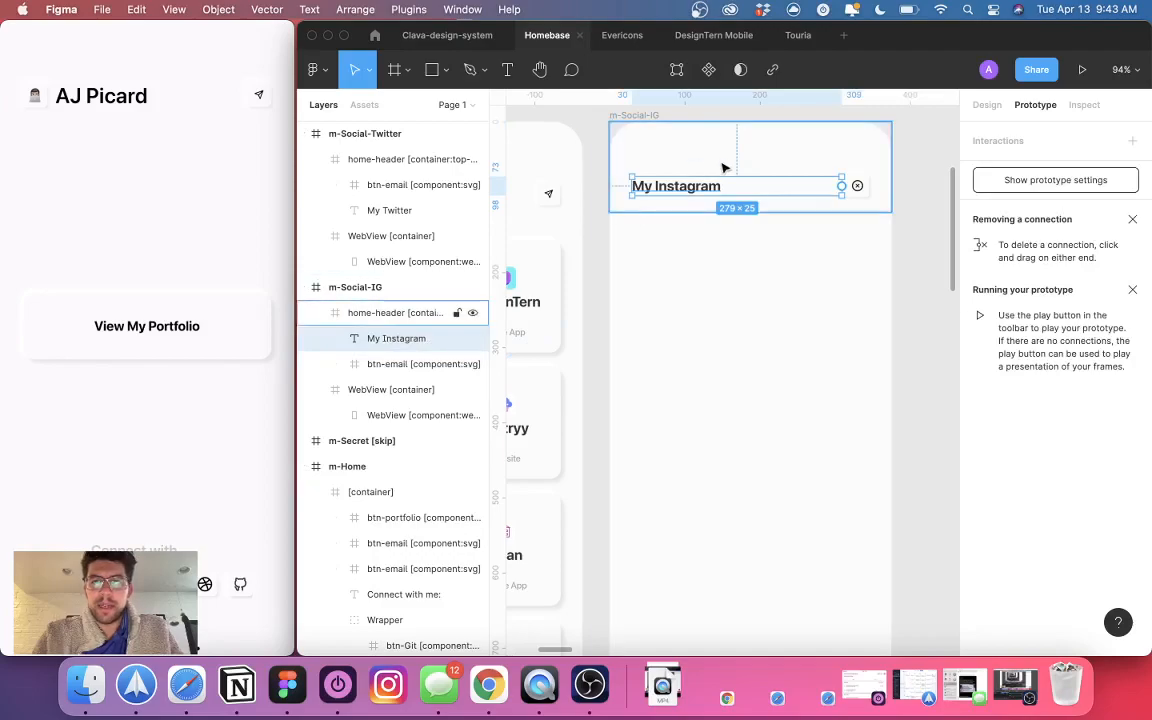
# - Inspect the prototype interaction of the btn-email close button and its home-header frame in m-Social-IG
pyautogui.click(400, 364)
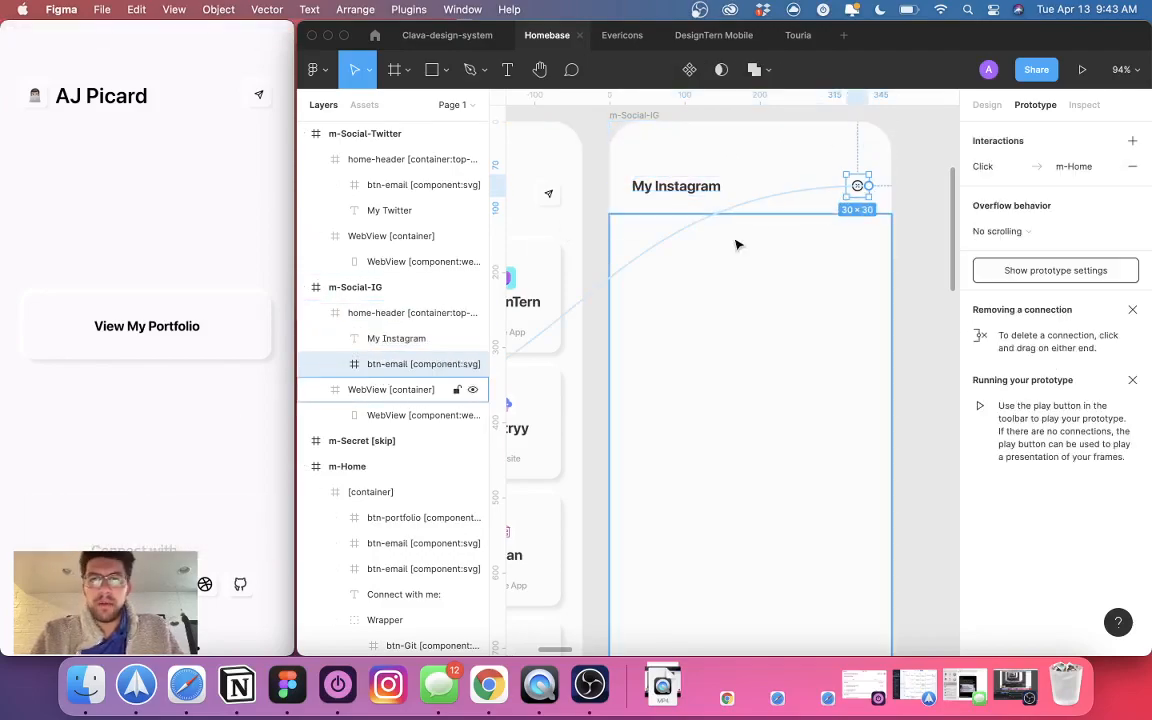
pyautogui.hscroll(-2, 823, 298)
pyautogui.scroll(-1, 823, 298)
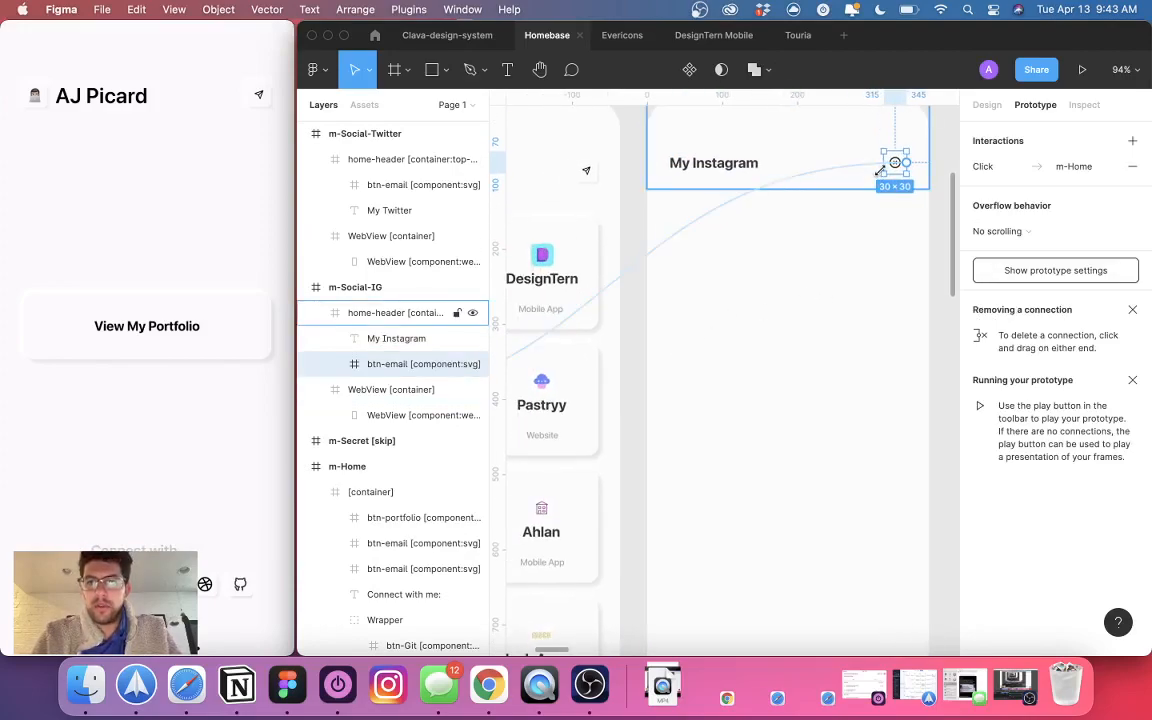
pyautogui.click(929, 182)
pyautogui.scroll(-5, 880, 200)
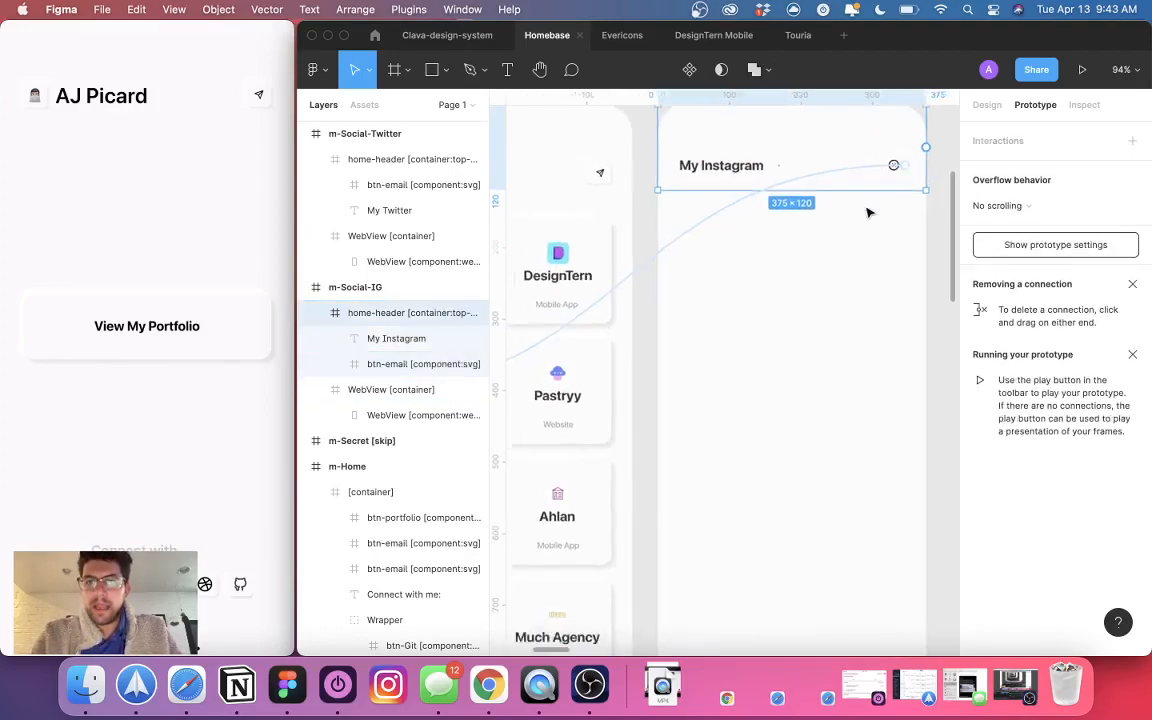
pyautogui.hscroll(-2, 880, 200)
pyautogui.scroll(-1, 880, 200)
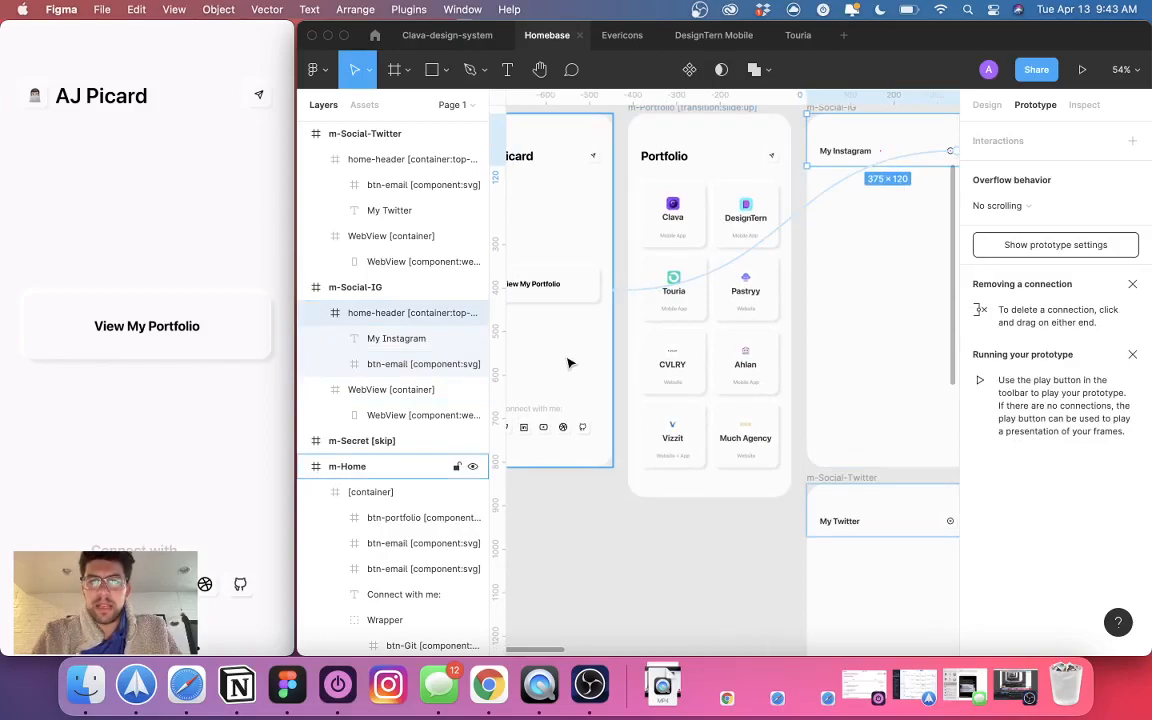
# - Compare how the m-Social-Twitter and m-Social-IG screens are built from a header and a WebView container
pyautogui.hscroll(-2, 570, 365)
pyautogui.scroll(-1, 570, 365)
pyautogui.hscroll(3, 604, 407)
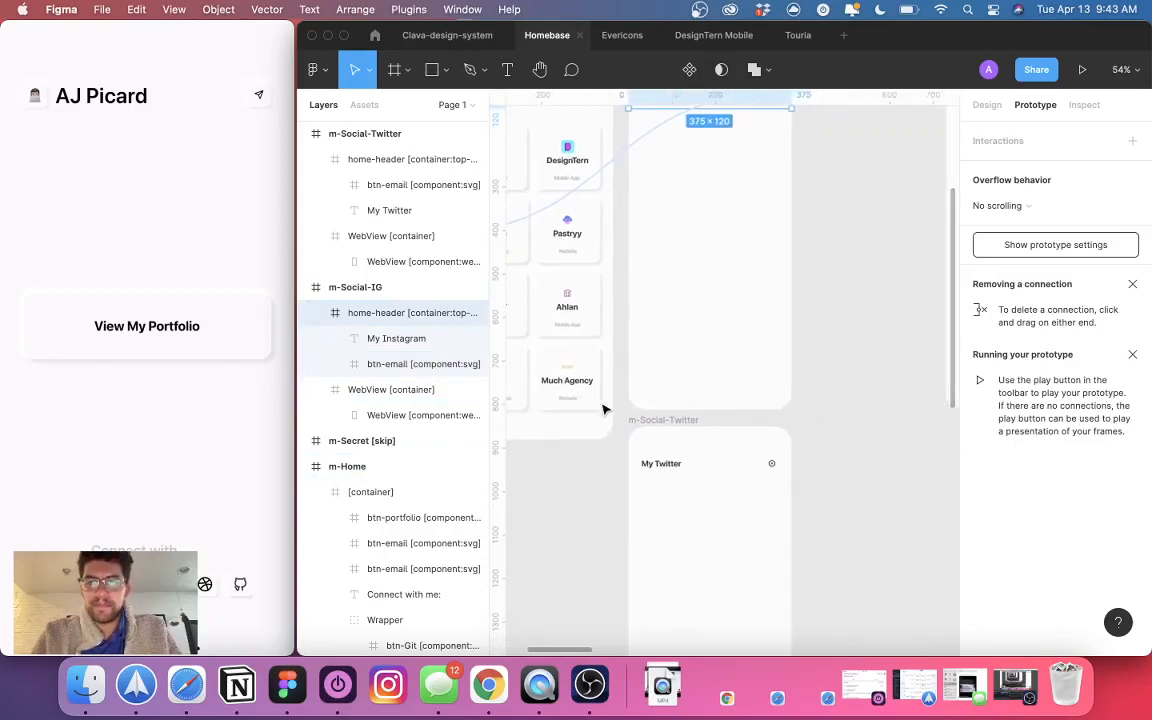
pyautogui.scroll(-1, 604, 409)
pyautogui.scroll(-1, 604, 407)
pyautogui.hscroll(-3, 604, 407)
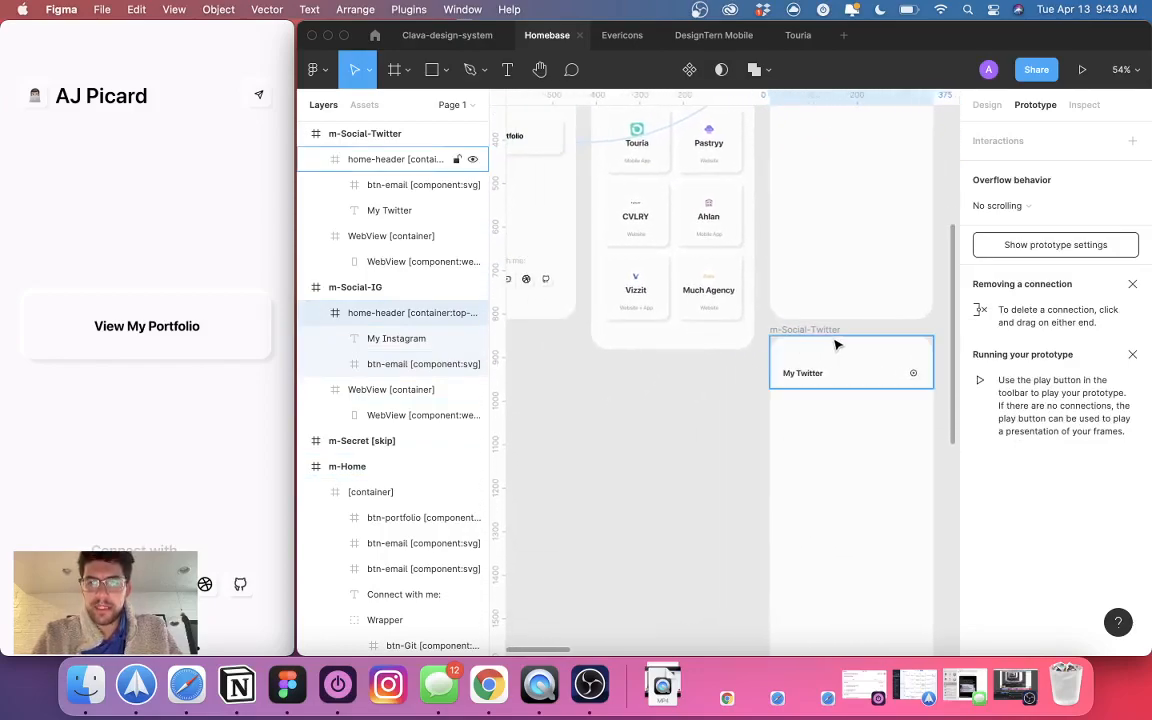
pyautogui.click(800, 458)
pyautogui.scroll(3, 790, 320)
pyautogui.hscroll(1, 790, 320)
pyautogui.click(783, 310)
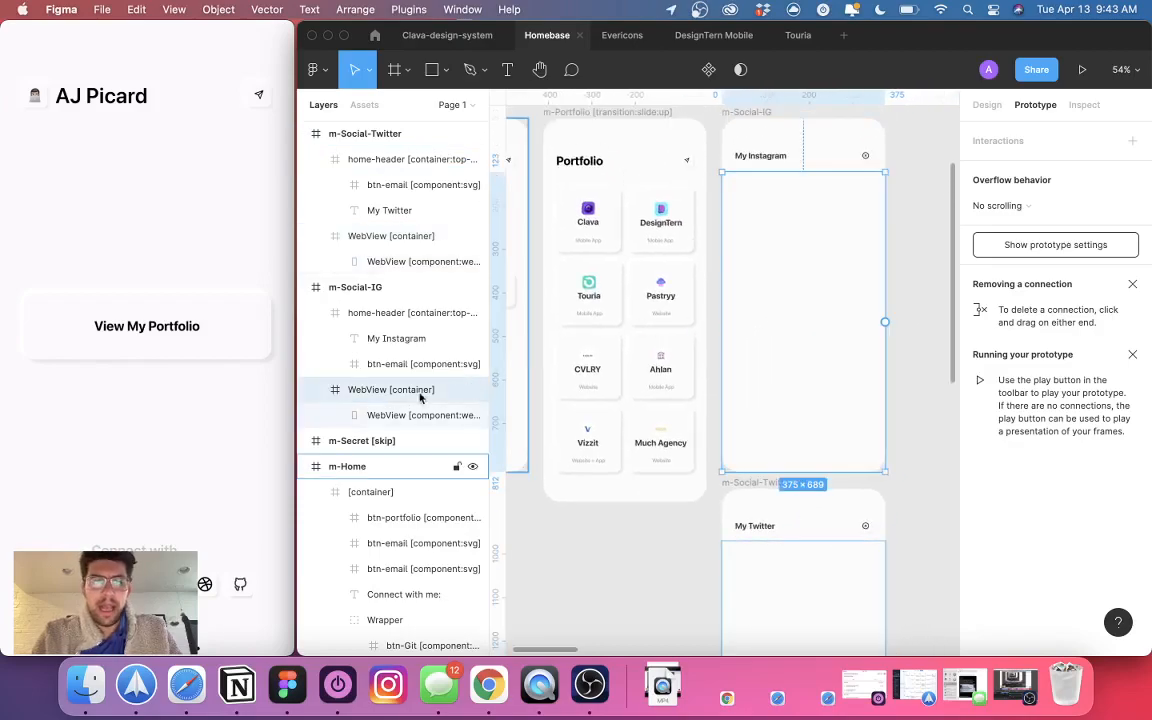
pyautogui.click(800, 160)
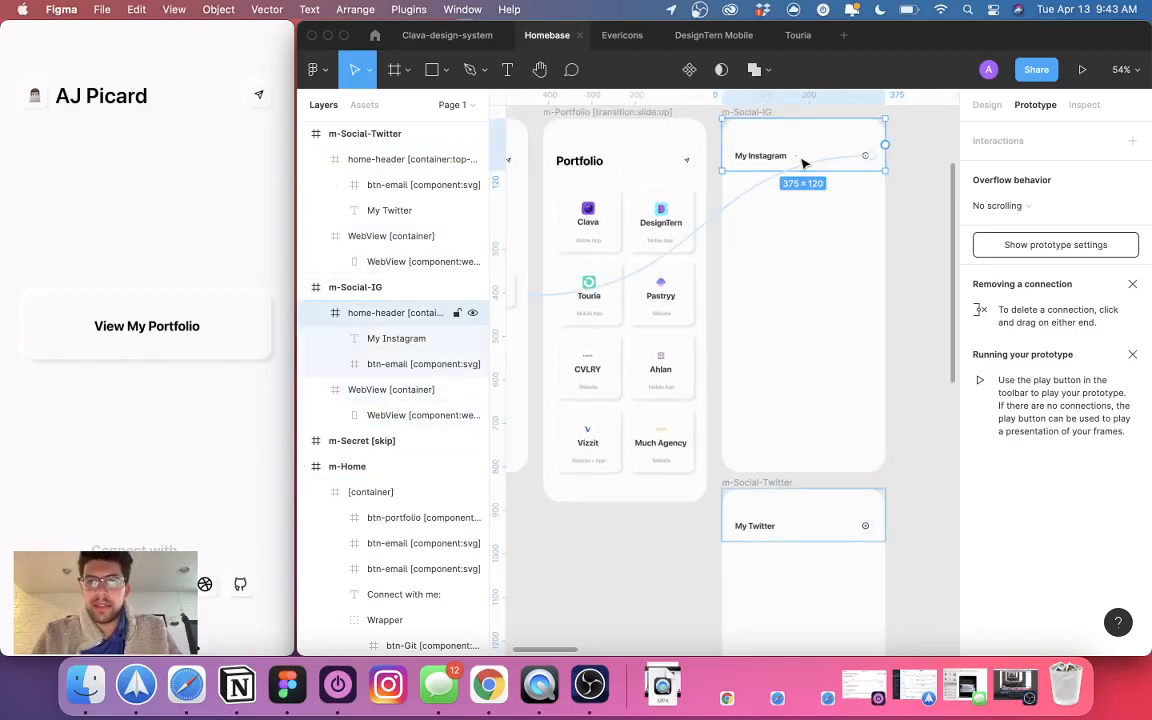
# - Widen the layer list so the full layer names with their Bravo tags can be read
pyautogui.scroll(5, 800, 172)
pyautogui.scroll(2, 800, 175)
pyautogui.scroll(3, 802, 175)
pyautogui.hscroll(2, 802, 175)
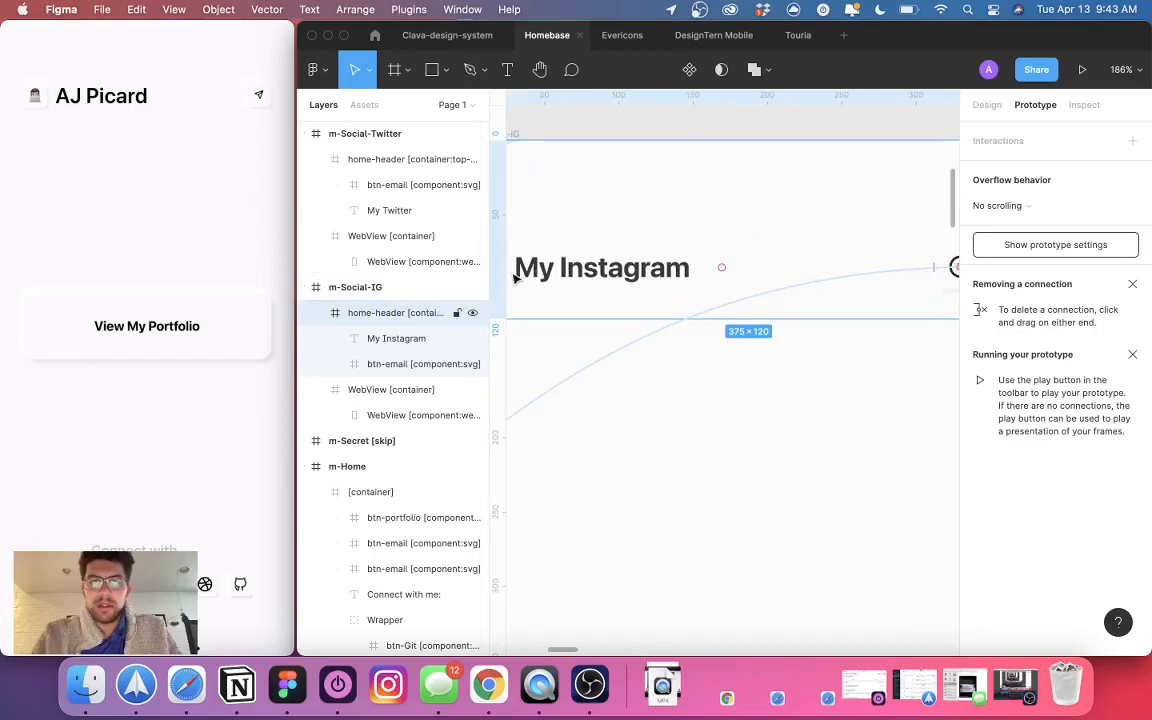
pyautogui.moveTo(491, 273); pyautogui.dragTo(563, 276)
pyautogui.press('super+z')
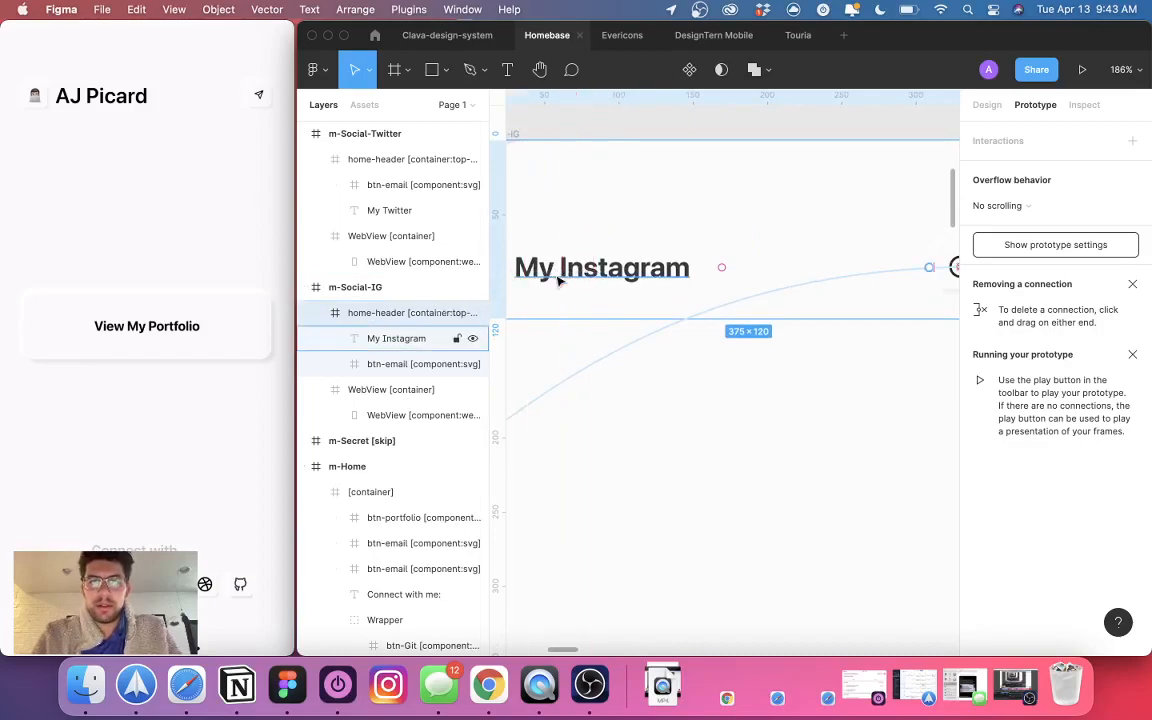
pyautogui.moveTo(490, 259); pyautogui.dragTo(686, 255)
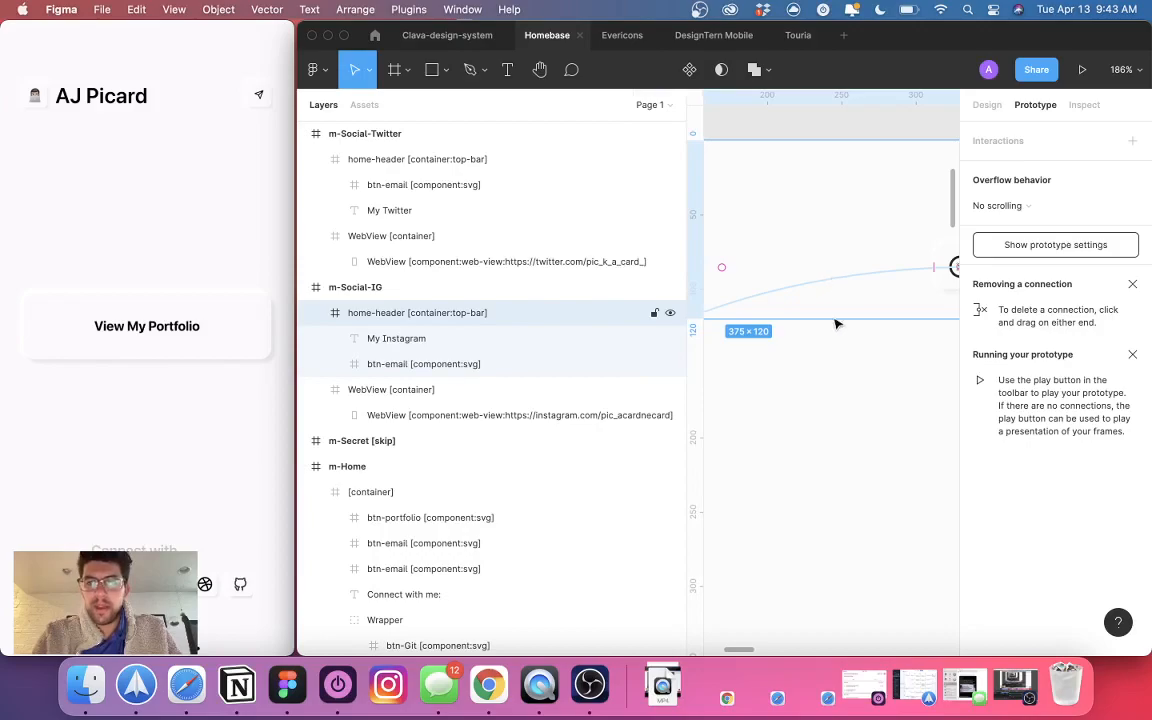
# - Inspect the design properties of the home-header, the WebView container and its nested web-view layer in m-Social-IG
pyautogui.scroll(-5, 866, 288)
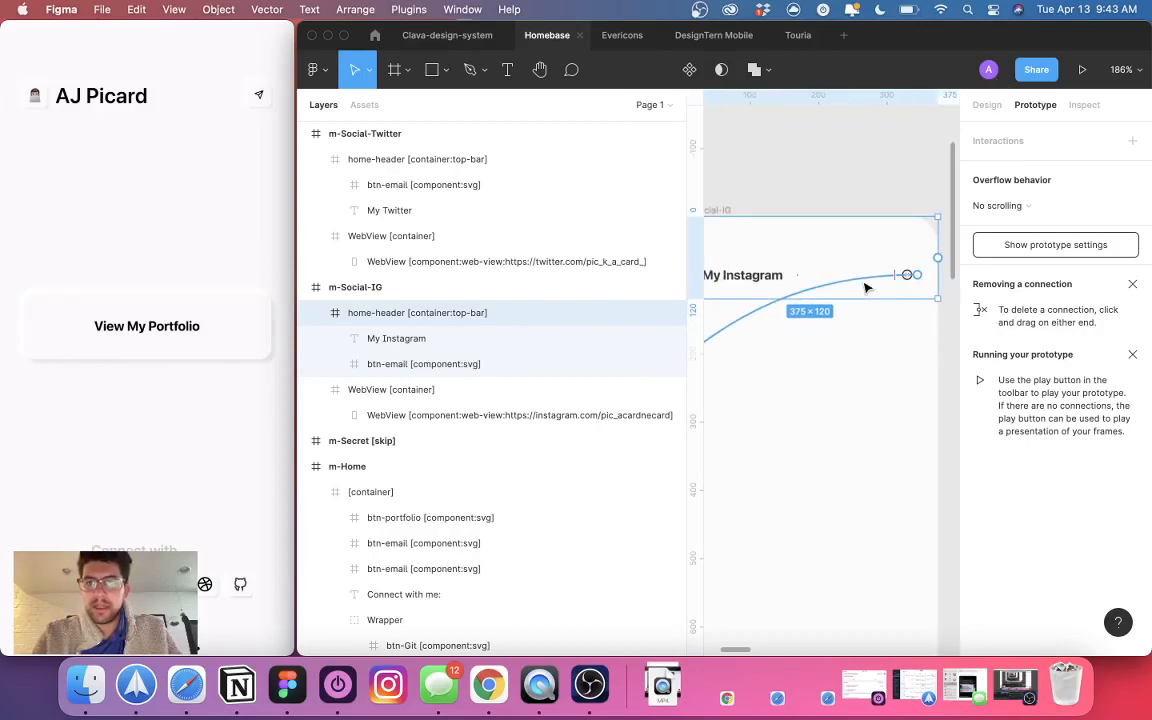
pyautogui.scroll(-2, 819, 198)
pyautogui.hscroll(1, 820, 198)
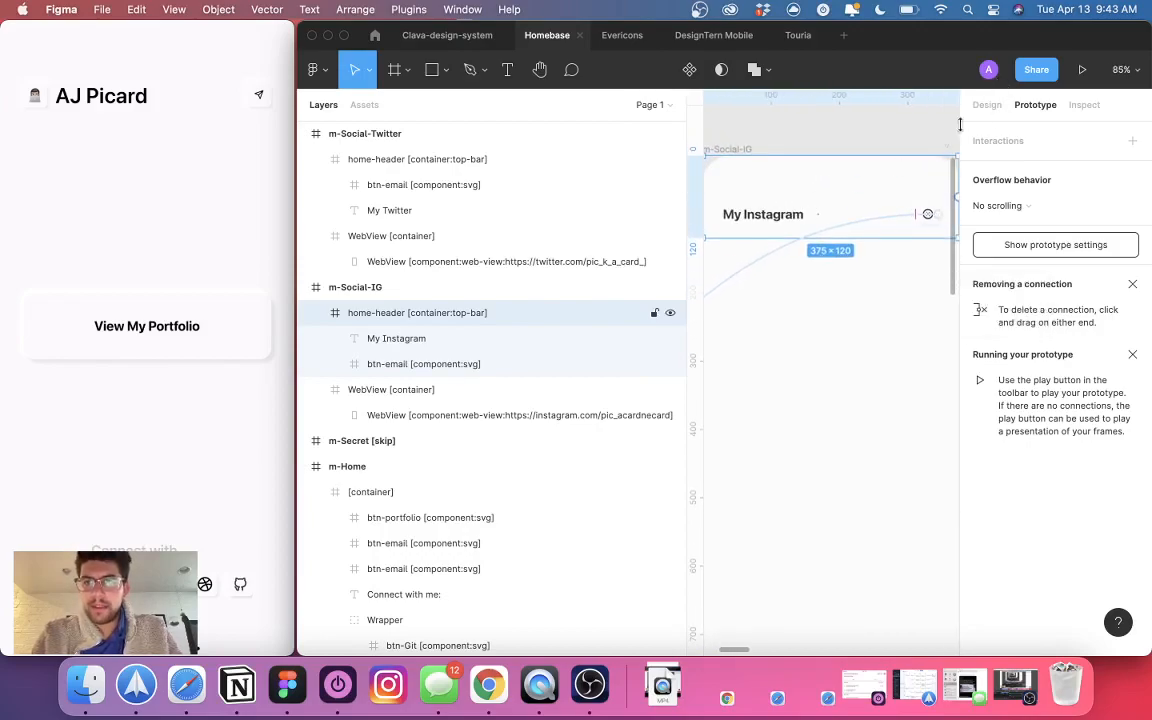
pyautogui.click(987, 106)
pyautogui.scroll(-1, 789, 329)
pyautogui.scroll(-1, 790, 329)
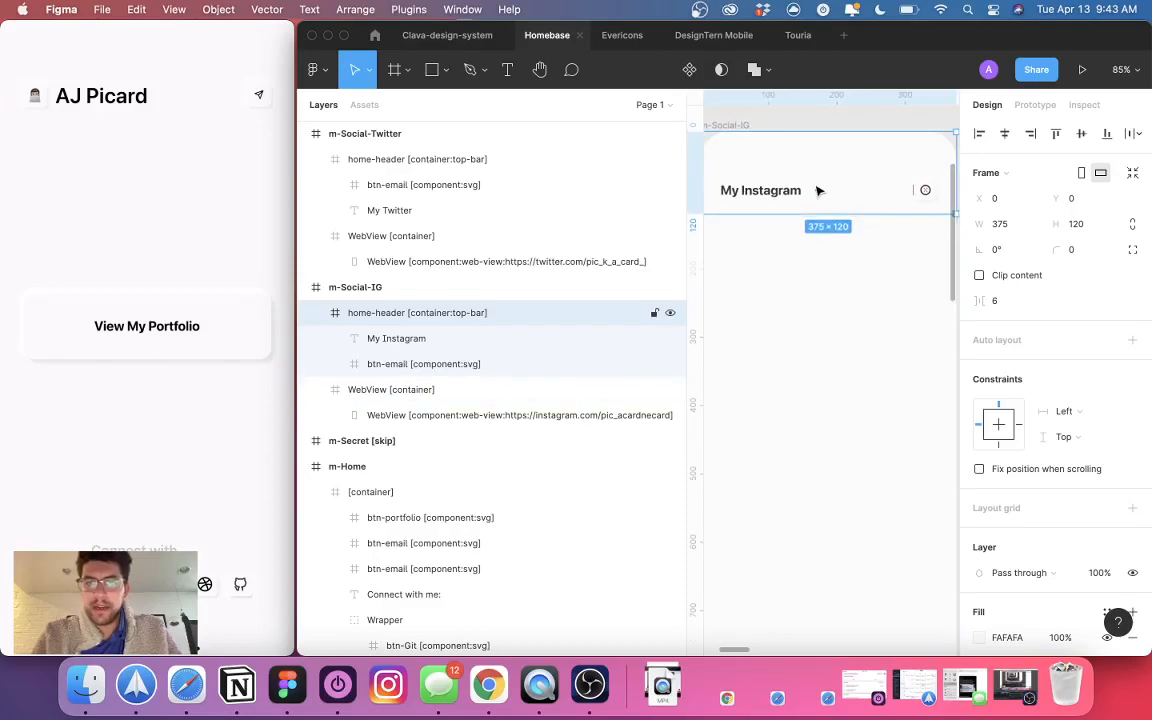
pyautogui.click(820, 245)
pyautogui.scroll(3, 820, 247)
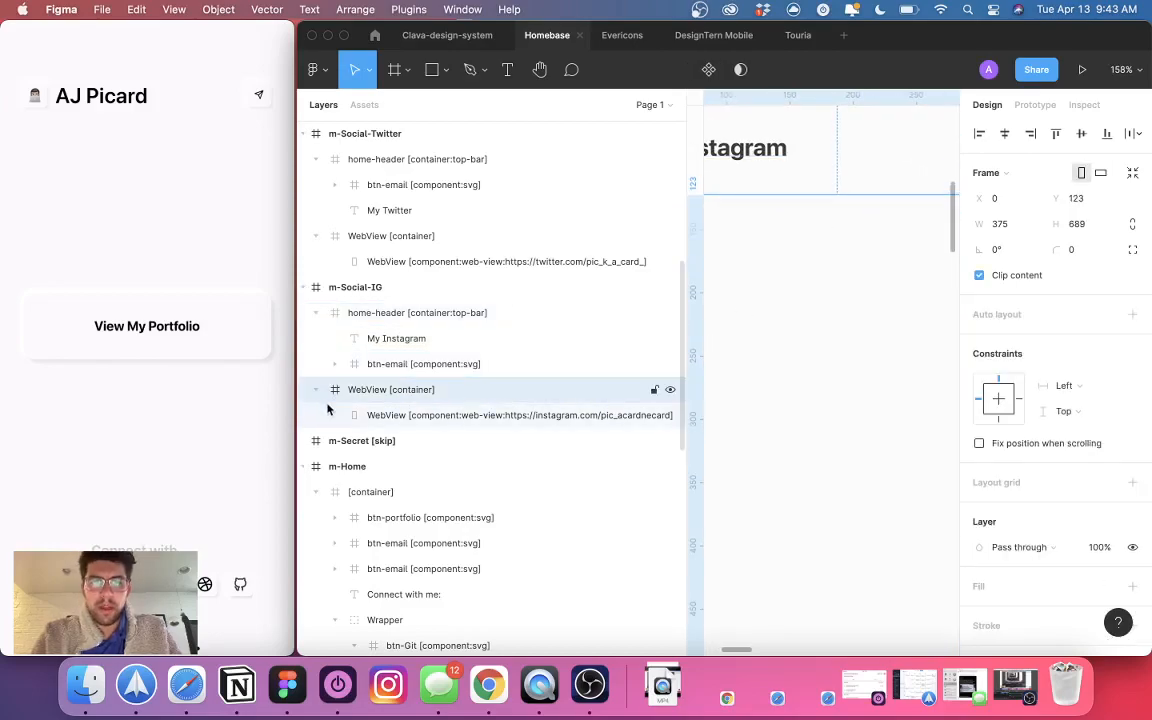
pyautogui.hotkey('shift', '2')
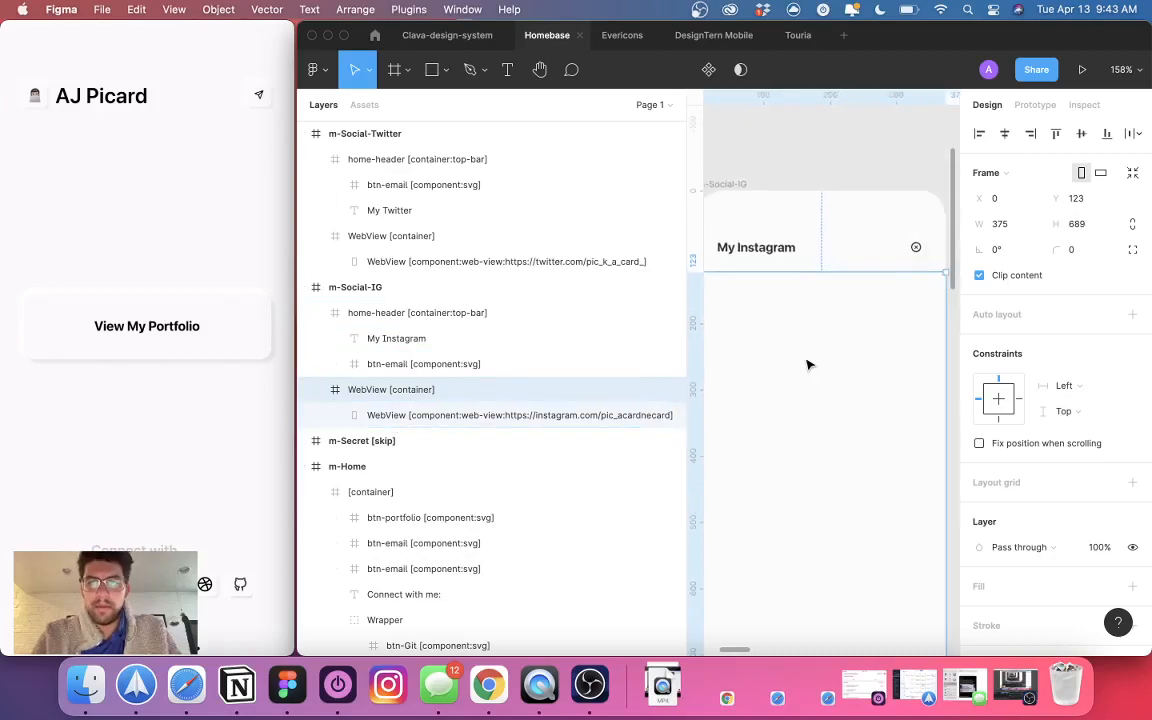
pyautogui.click(470, 415)
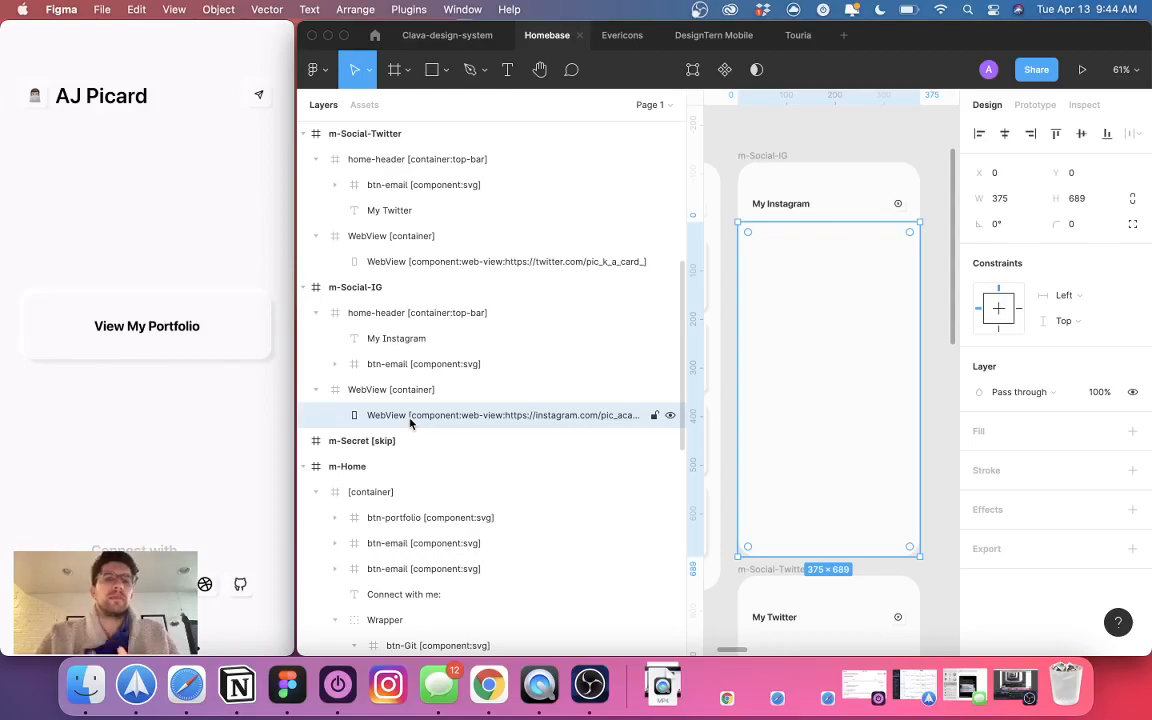
# - Select the Wrapper group of social buttons on m-Home and view it alongside the neighbouring screens
pyautogui.hscroll(-5, 777, 424)
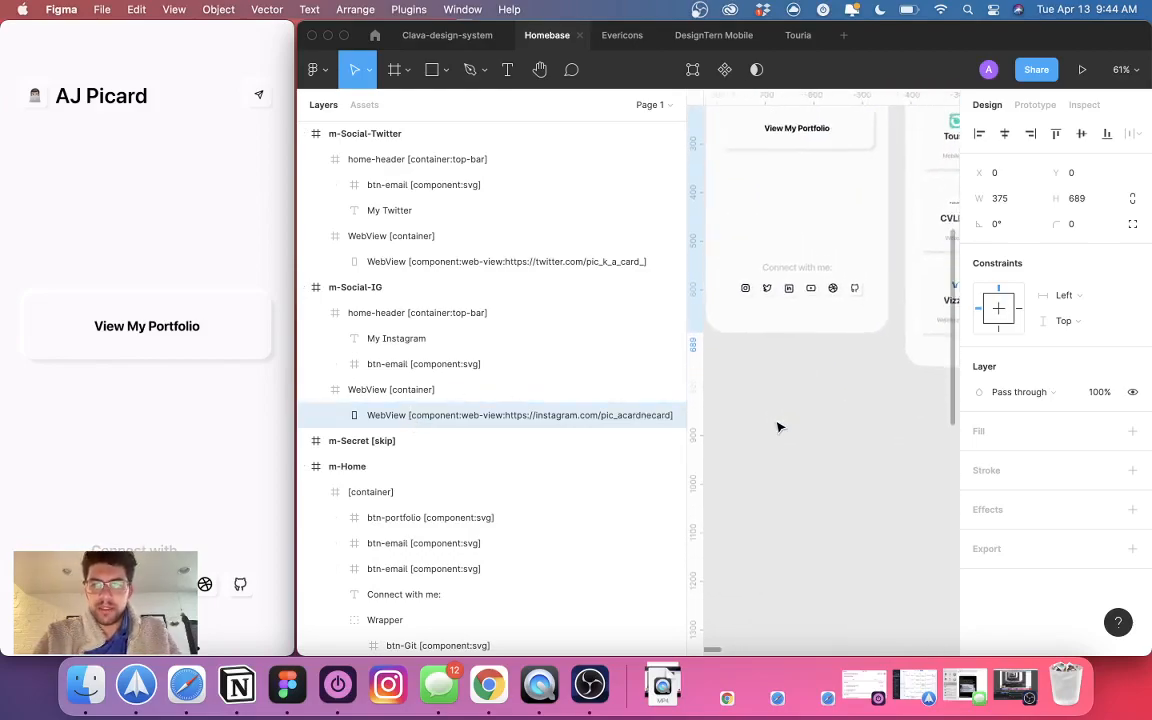
pyautogui.doubleClick(818, 318)
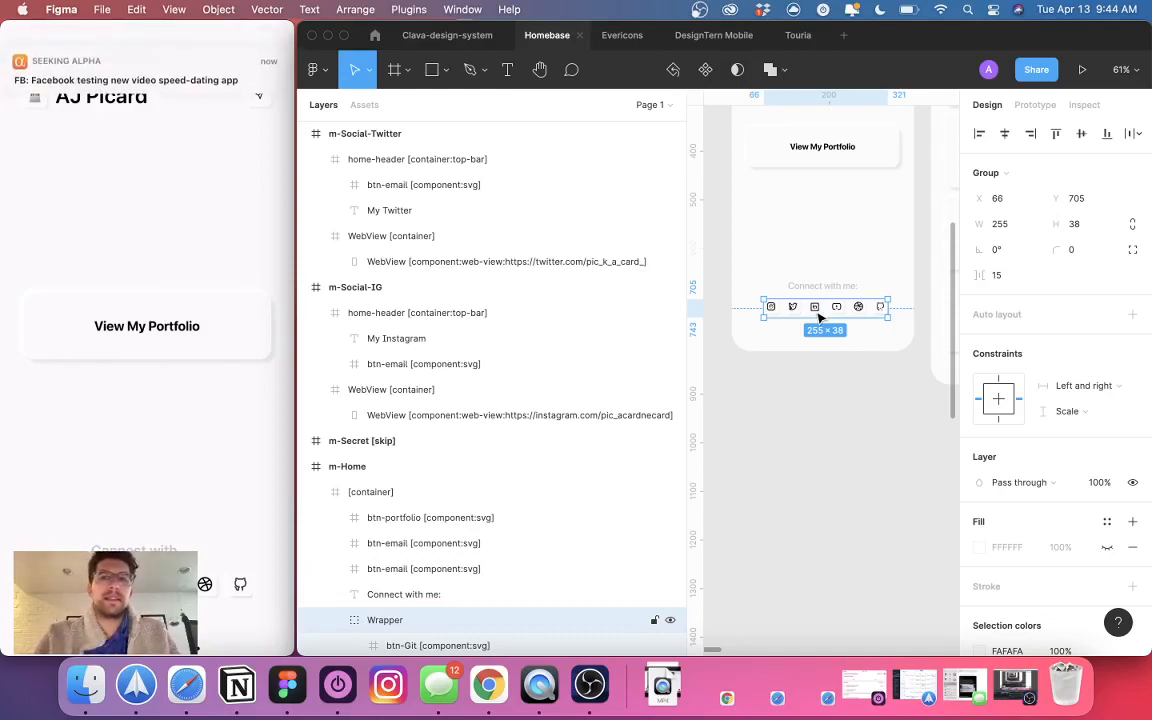
pyautogui.scroll(-5, 797, 376)
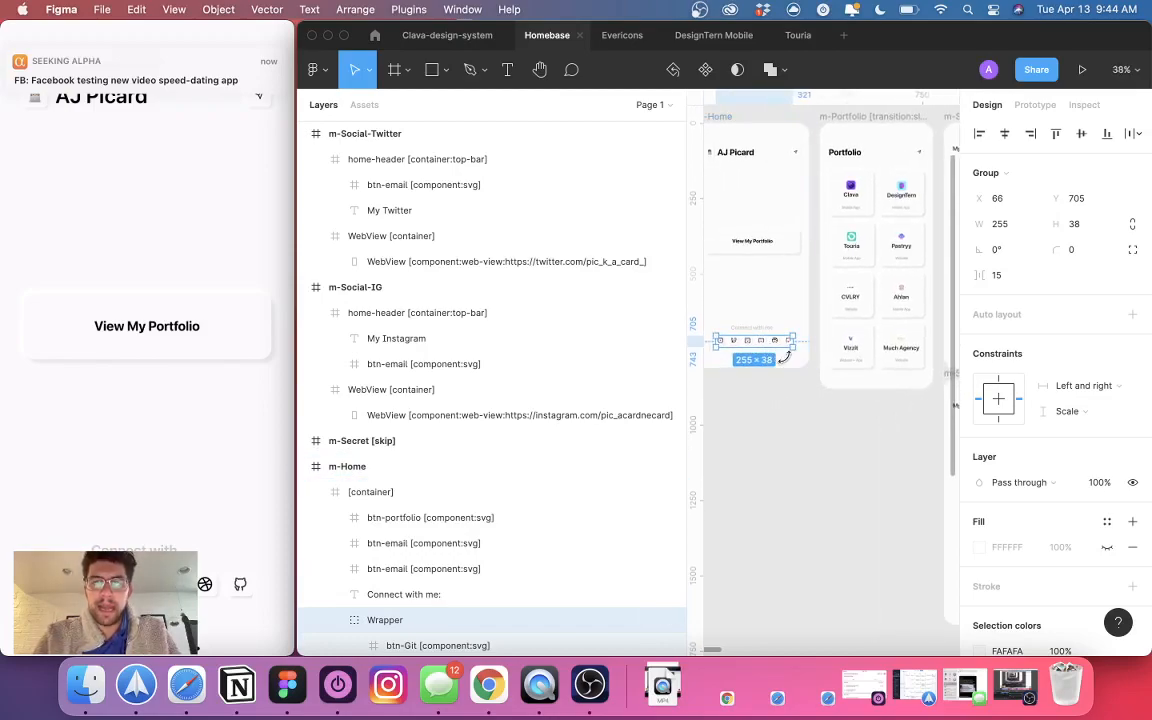
# - View the m-Social-IG and m-Social-Twitter frames and the Twitter screen's WebView container
pyautogui.hscroll(6, 800, 440)
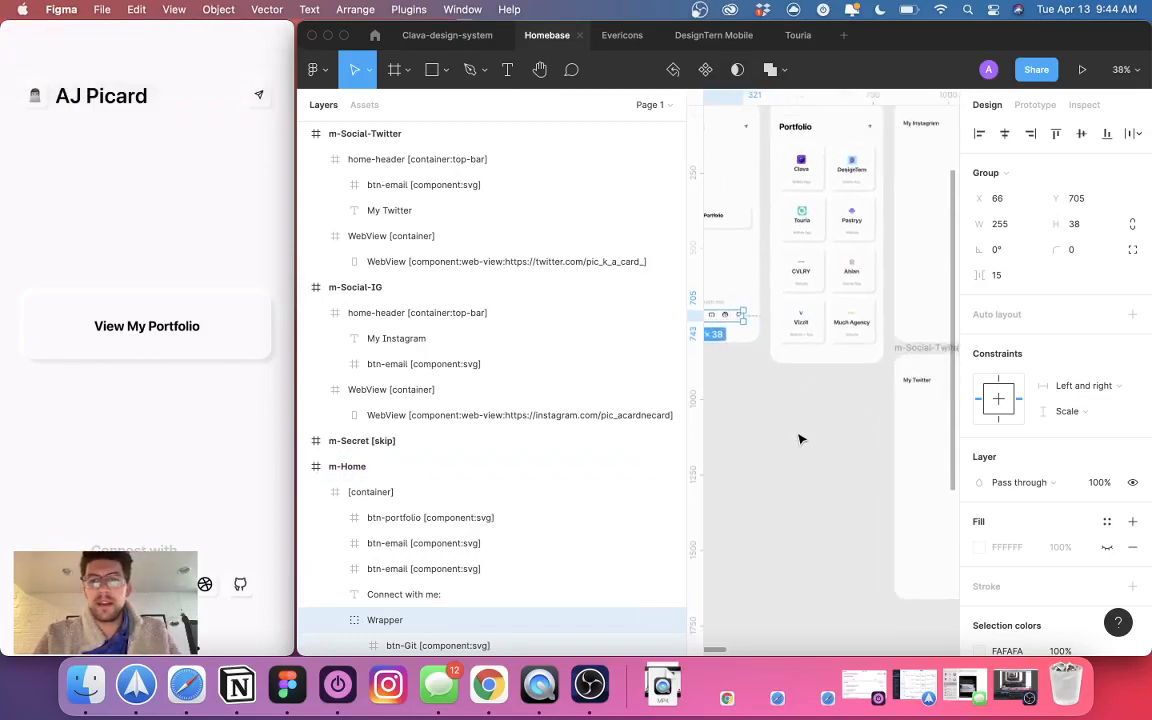
pyautogui.click(848, 198)
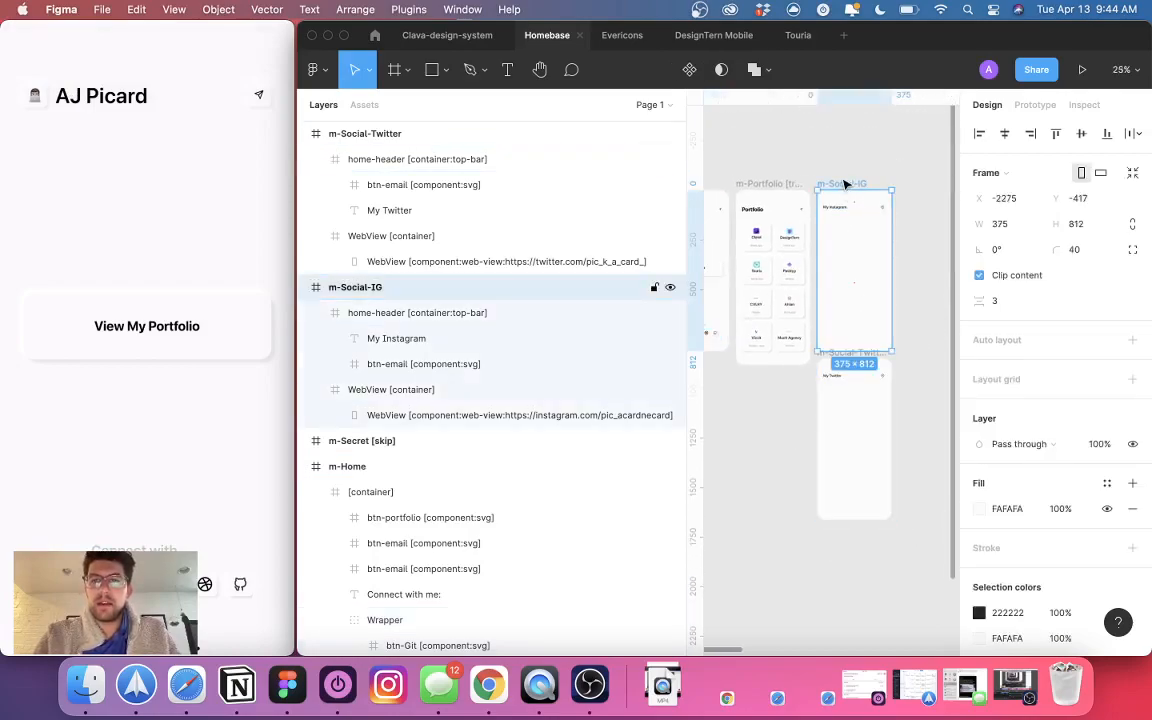
pyautogui.click(841, 411)
pyautogui.scroll(-5, 828, 545)
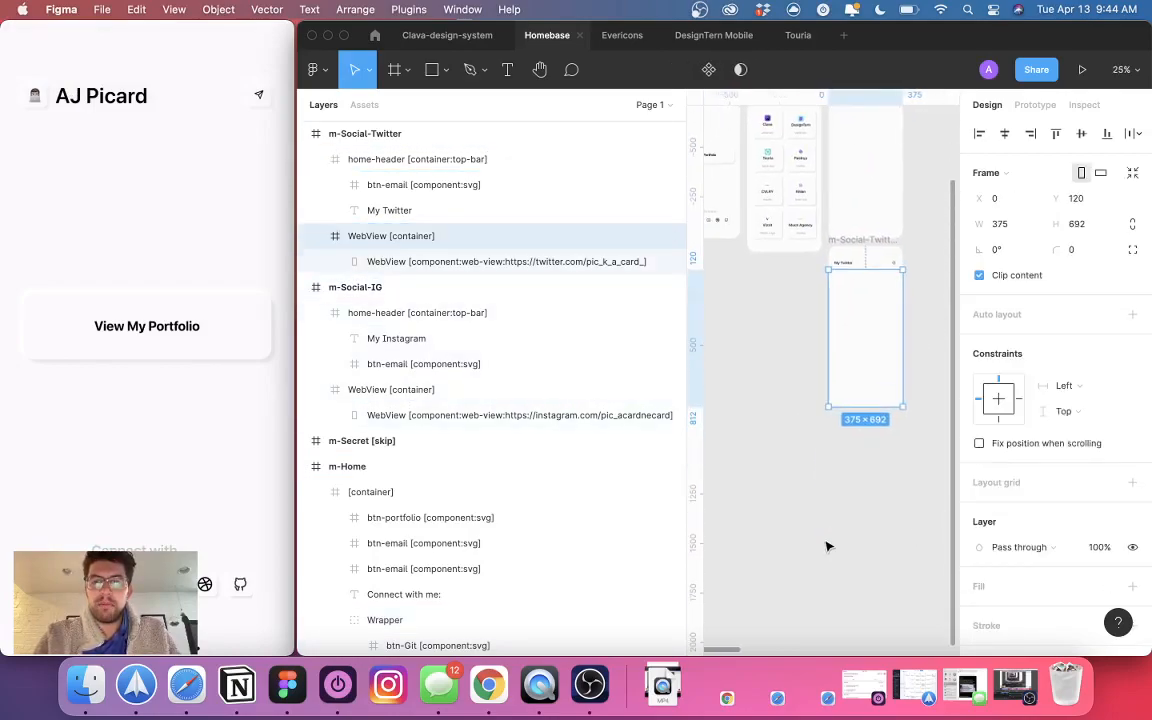
pyautogui.click(866, 532)
pyautogui.hscroll(2, 866, 532)
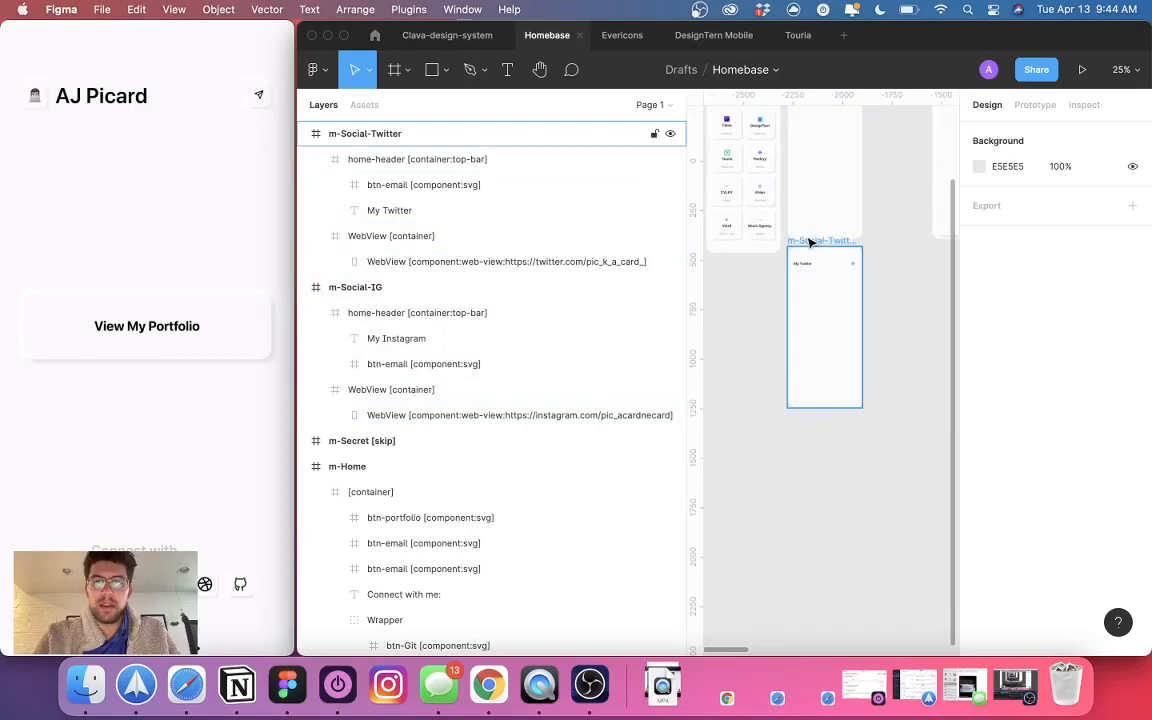
pyautogui.scroll(2, 828, 200)
pyautogui.click(828, 204)
pyautogui.click(828, 391)
pyautogui.hscroll(-2, 829, 393)
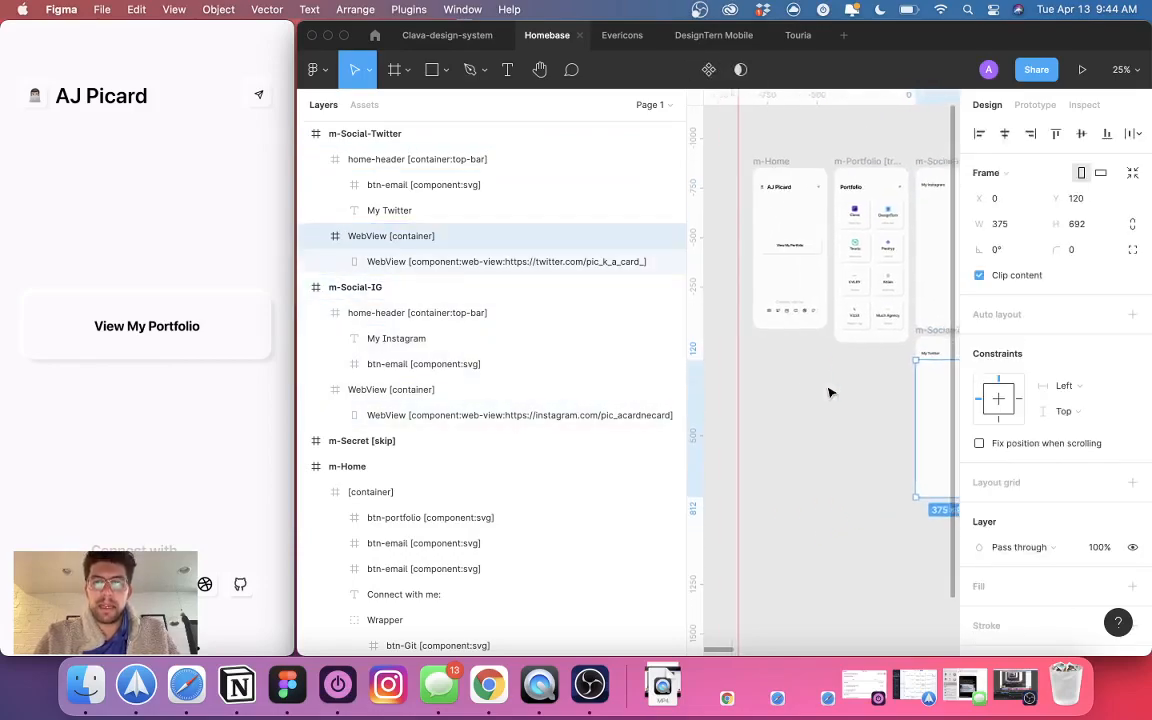
# - Examine the row of social buttons on m-Home up close and compare it with the m-Social screens
pyautogui.hscroll(-2, 829, 393)
pyautogui.scroll(10, 820, 318)
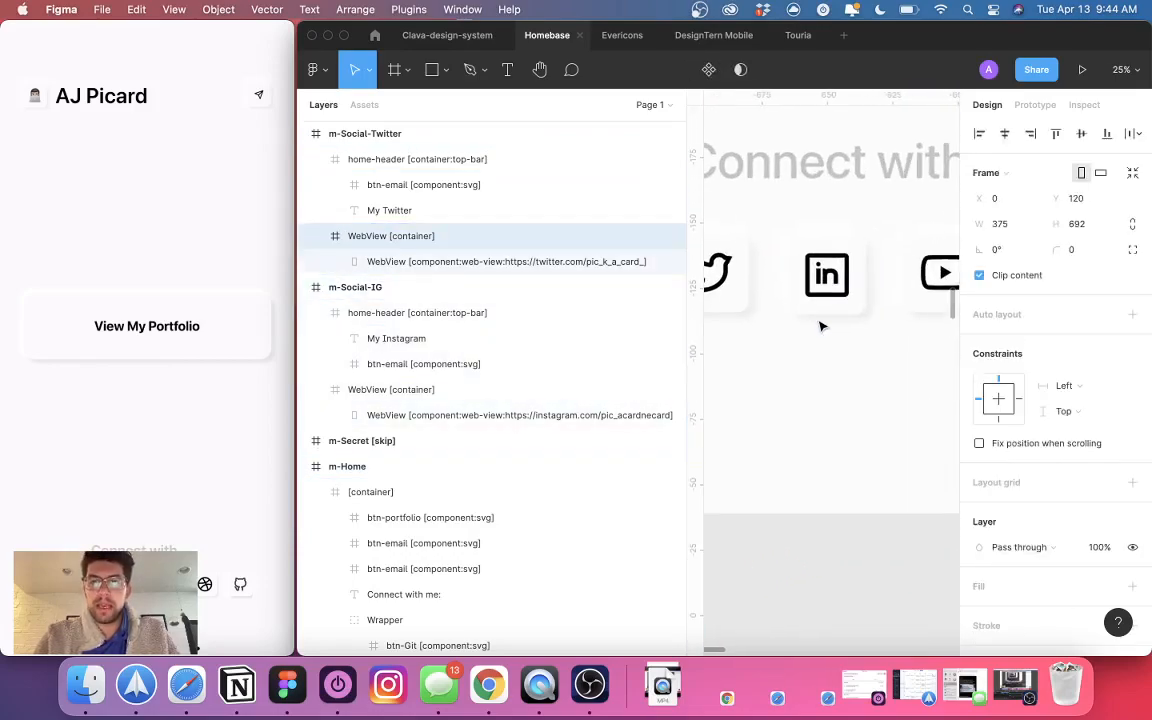
pyautogui.hscroll(1, 814, 315)
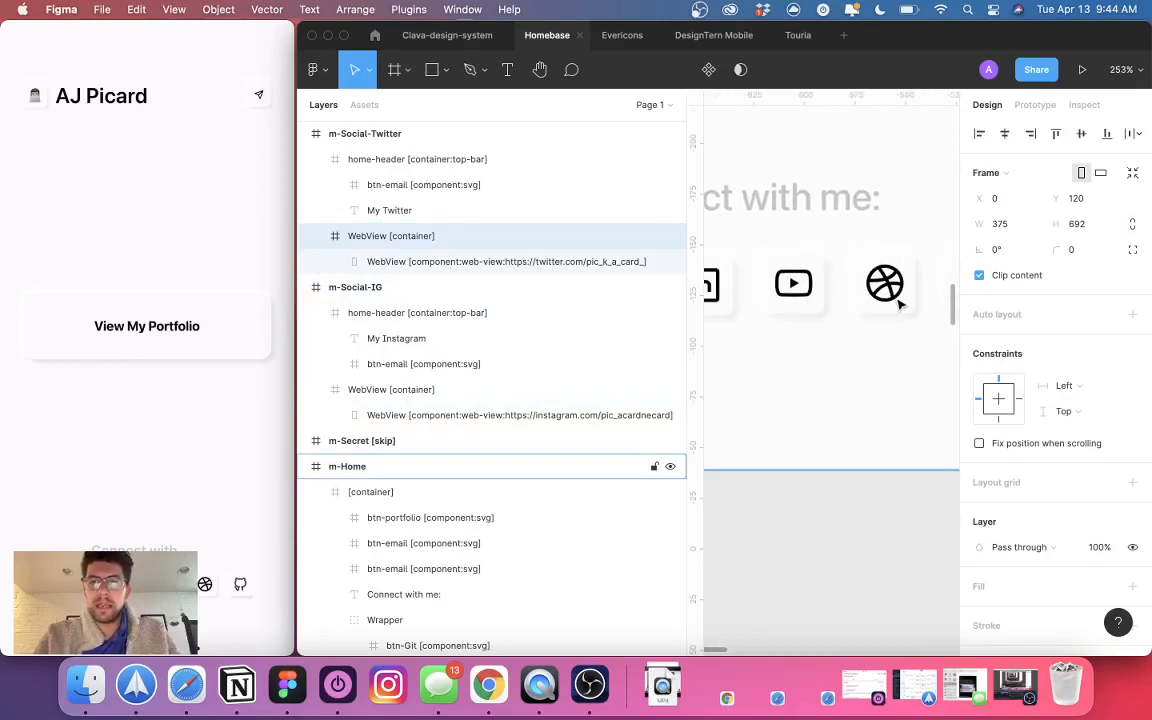
pyautogui.hscroll(3, 779, 320)
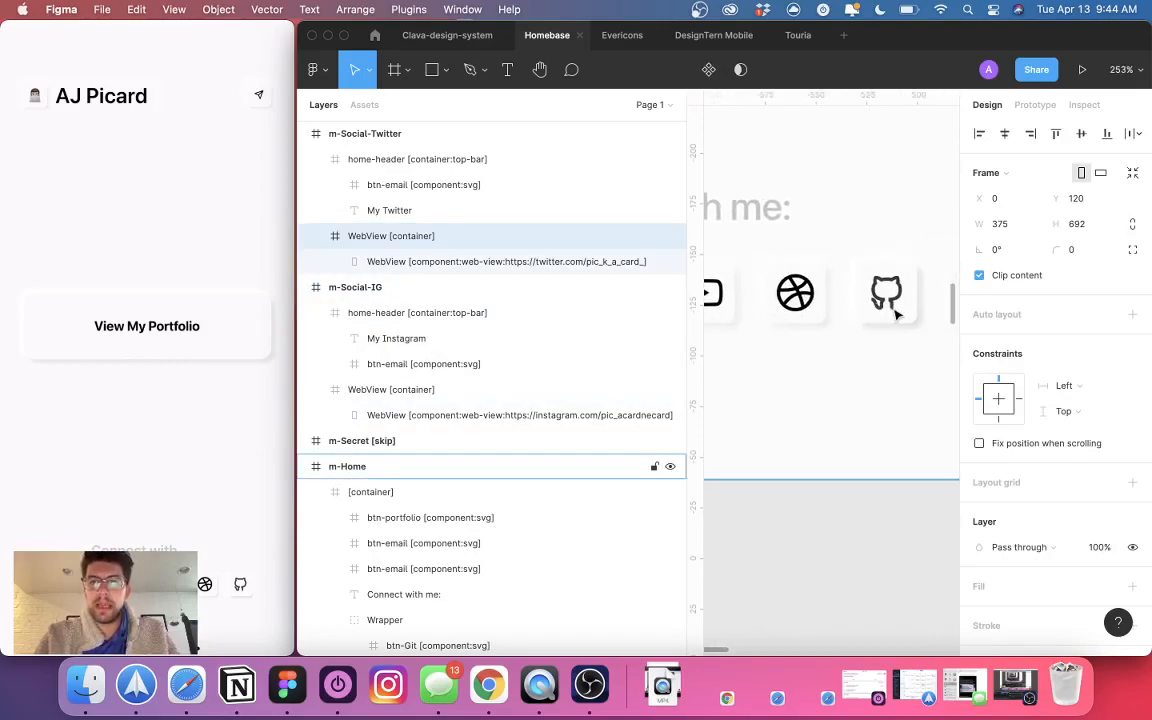
pyautogui.scroll(-10, 926, 318)
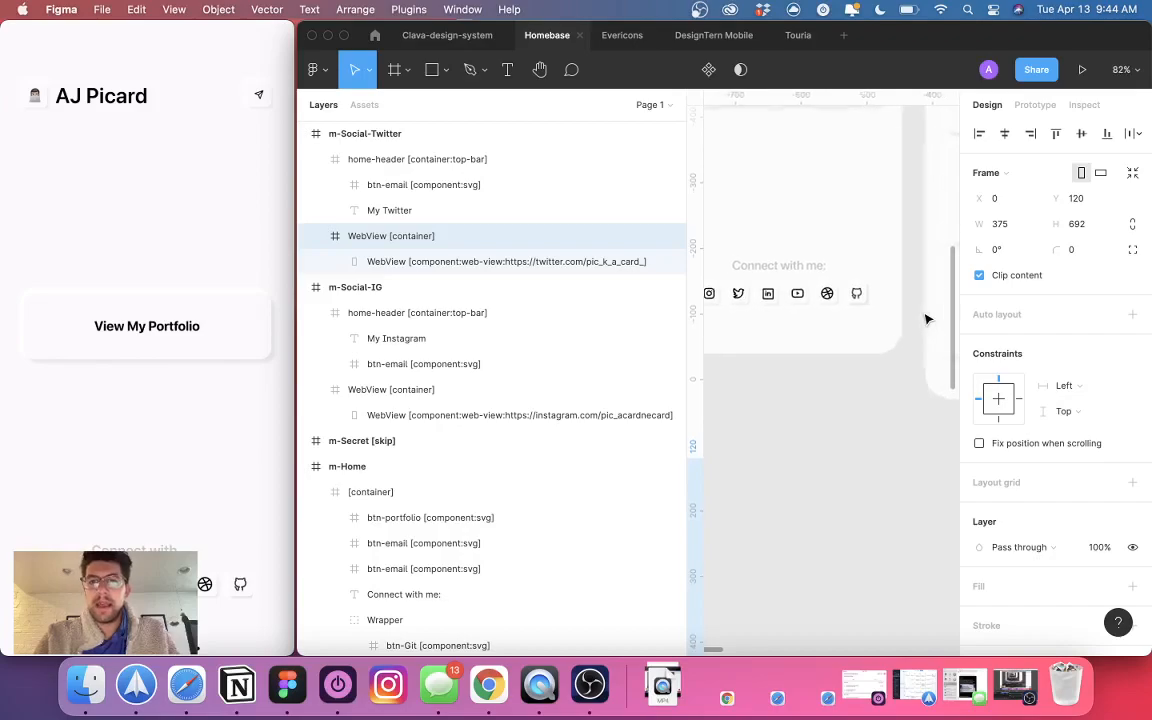
pyautogui.hscroll(10, 926, 318)
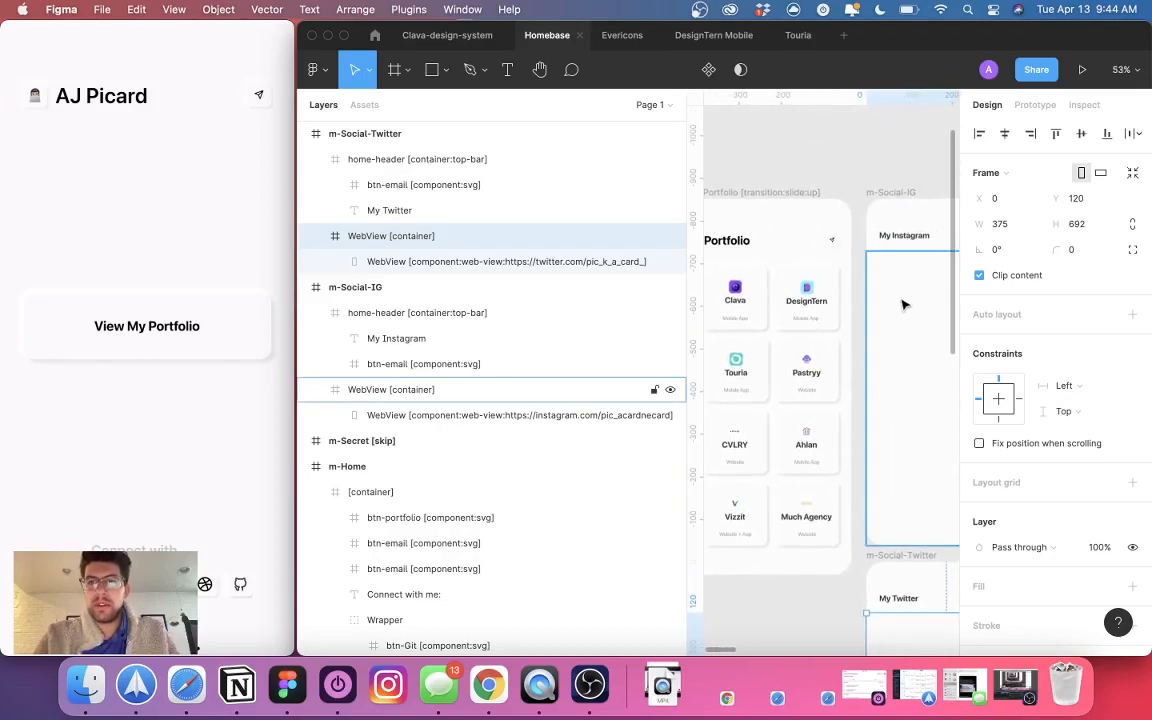
pyautogui.hscroll(-10, 900, 270)
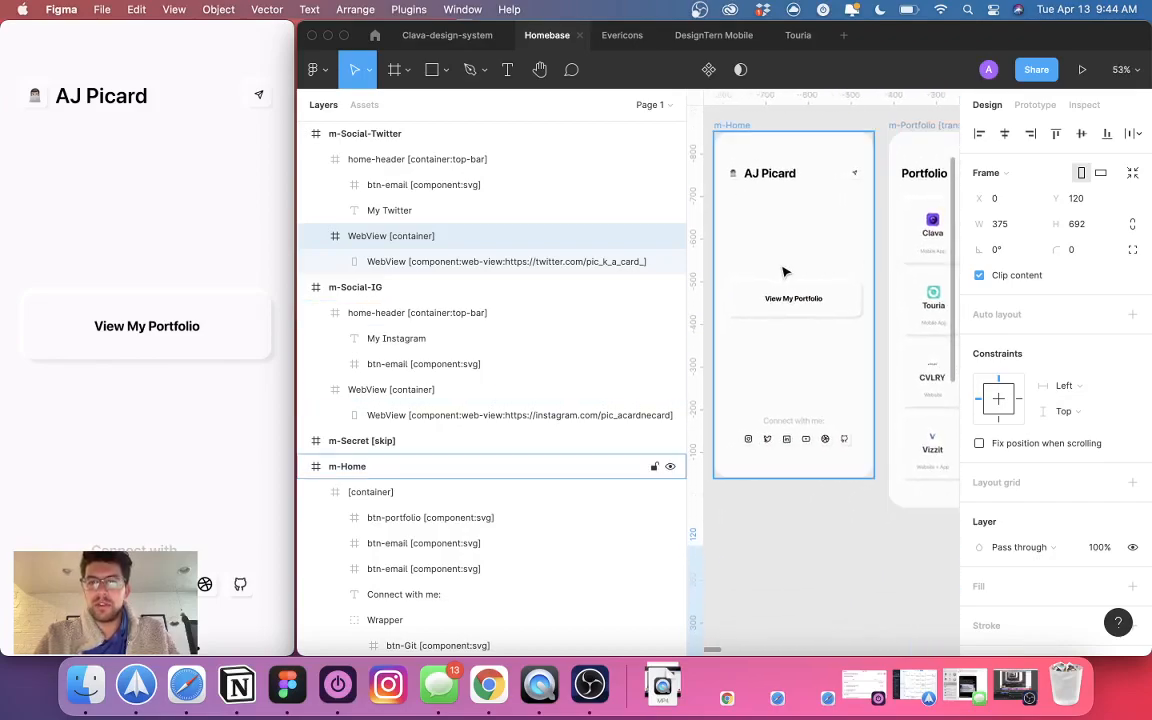
# - Select the m-Social-IG frame and show its prototype connections
pyautogui.click(785, 272)
pyautogui.hscroll(10, 785, 272)
pyautogui.click(726, 231)
pyautogui.scroll(-2, 730, 237)
pyautogui.hscroll(-2, 730, 237)
pyautogui.click(1035, 104)
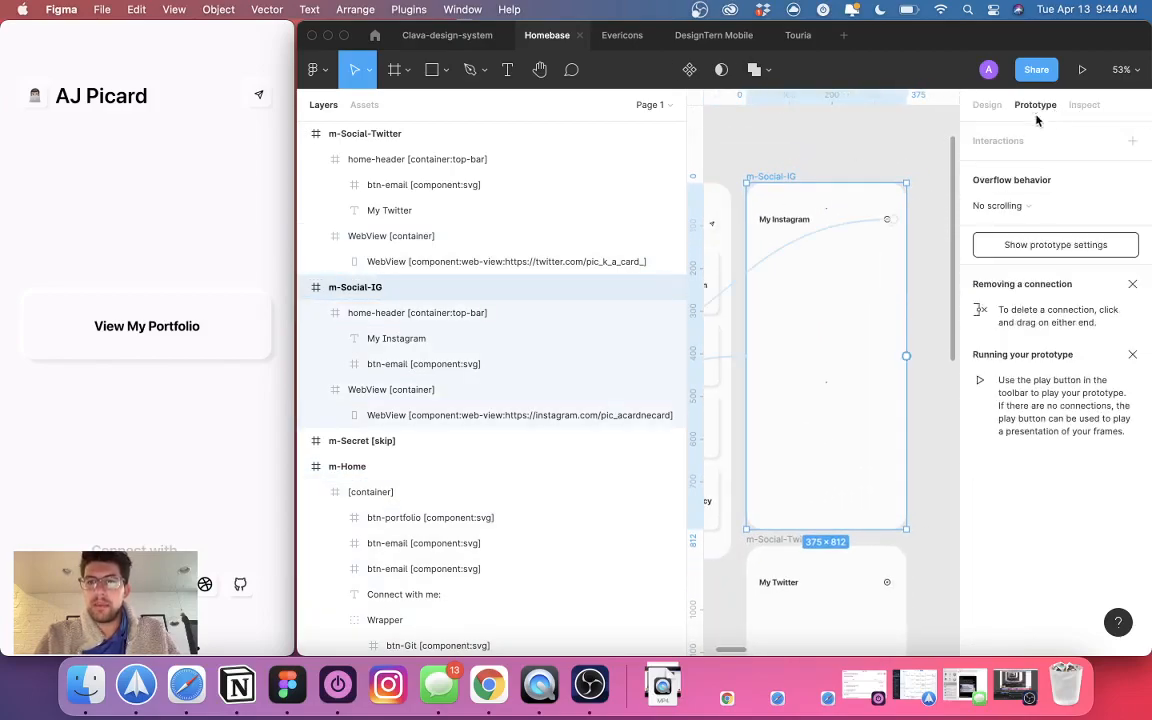
# - Widen the Figma window and inspect the prototype links of m-Portfolio, the m-Home Twitter button and m-Social-IG
pyautogui.moveTo(296, 77); pyautogui.dragTo(5, 77)
pyautogui.hscroll(-8, 618, 250)
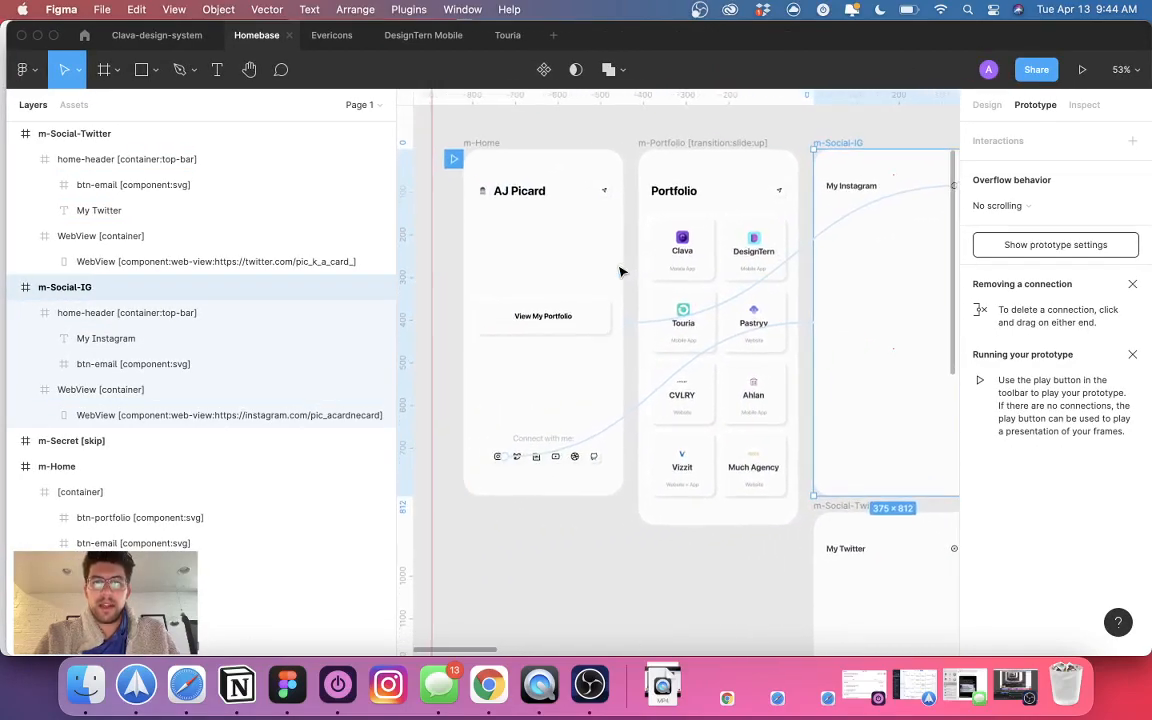
pyautogui.hscroll(1, 764, 347)
pyautogui.rightClick(763, 347)
pyautogui.click(684, 346)
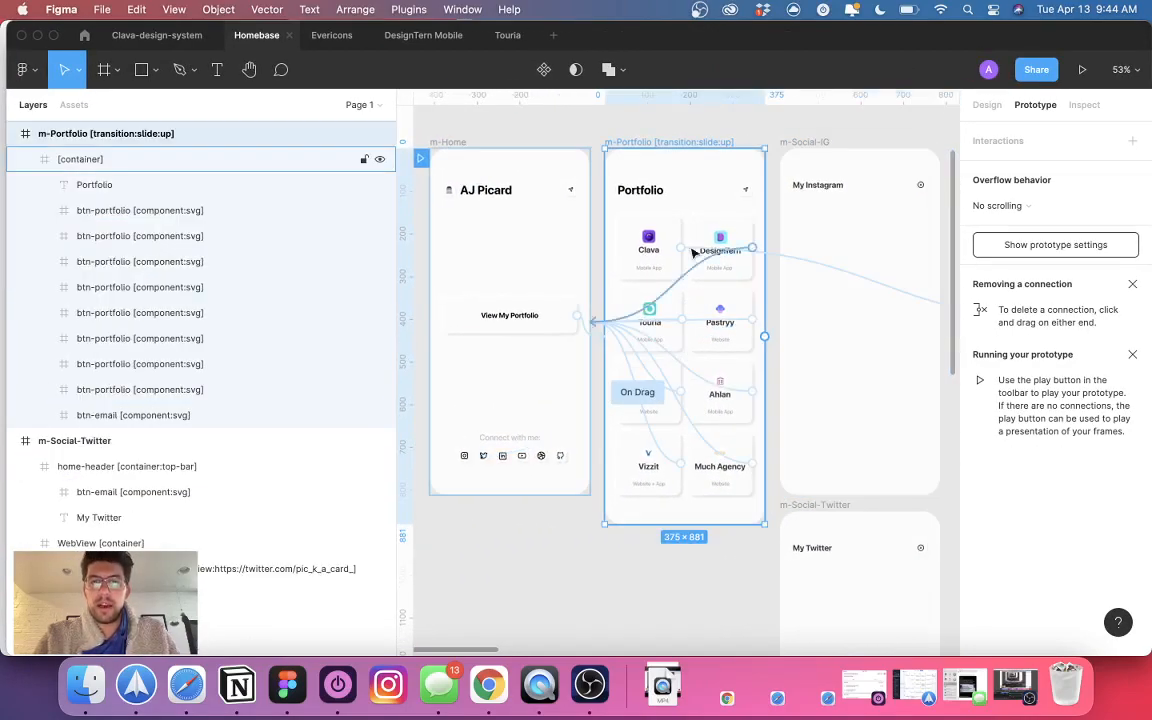
pyautogui.click(483, 455)
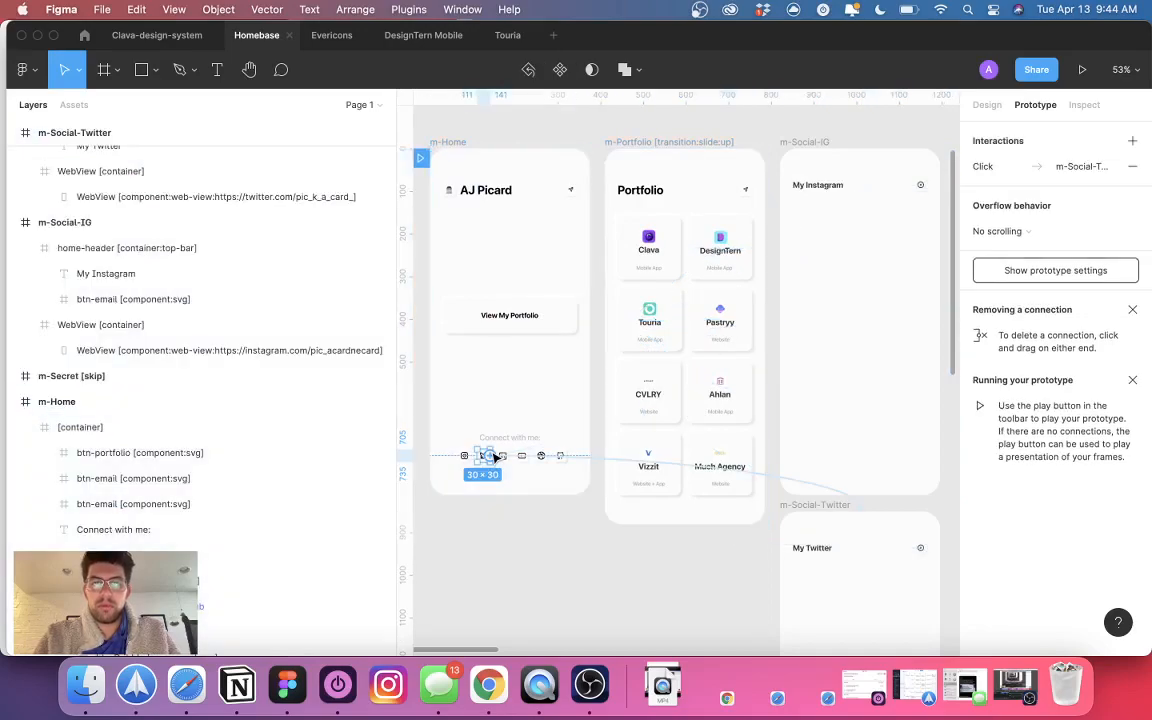
pyautogui.click(826, 143)
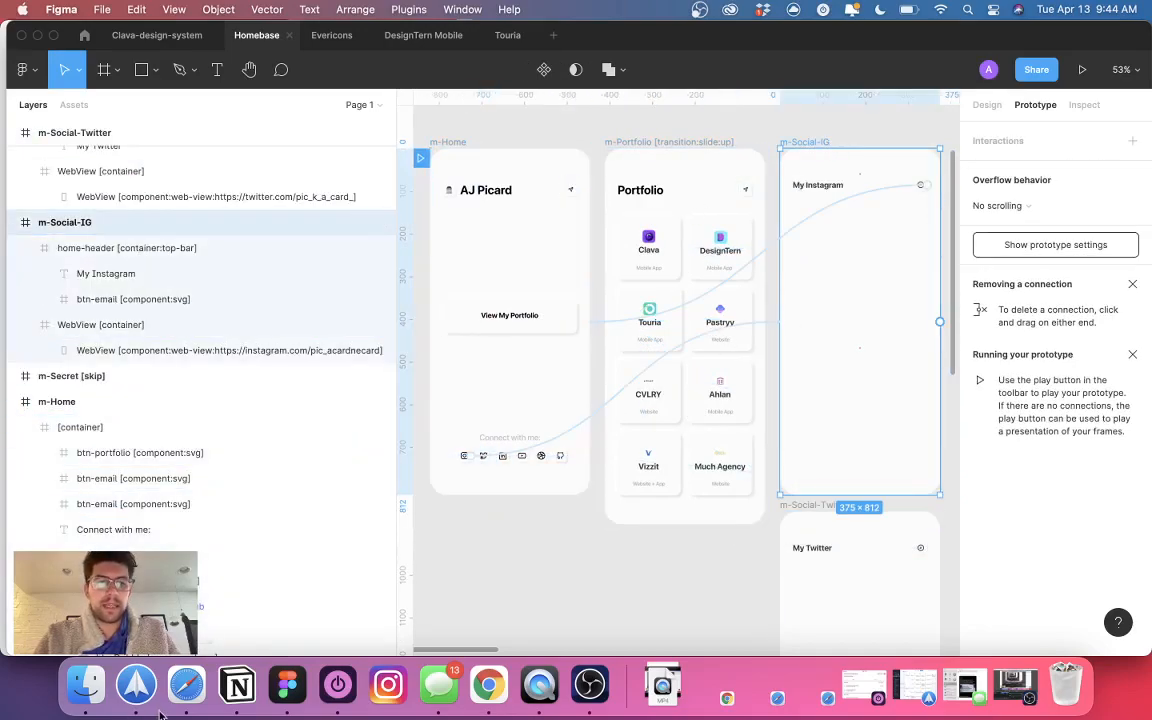
# - Switch to Safari and open the Bravo Tags Master List from the Bravo Studio Help Center
pyautogui.press('super+Tab')
pyautogui.click(380, 73)
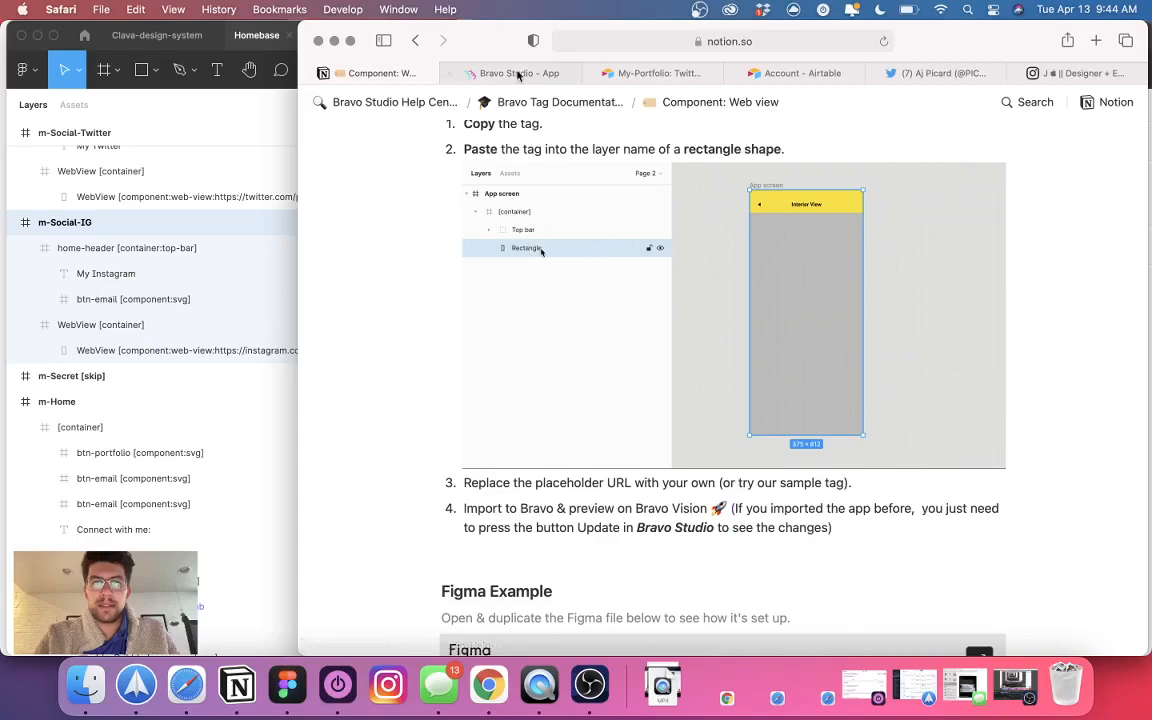
pyautogui.scroll(10, 477, 147)
pyautogui.click(591, 100)
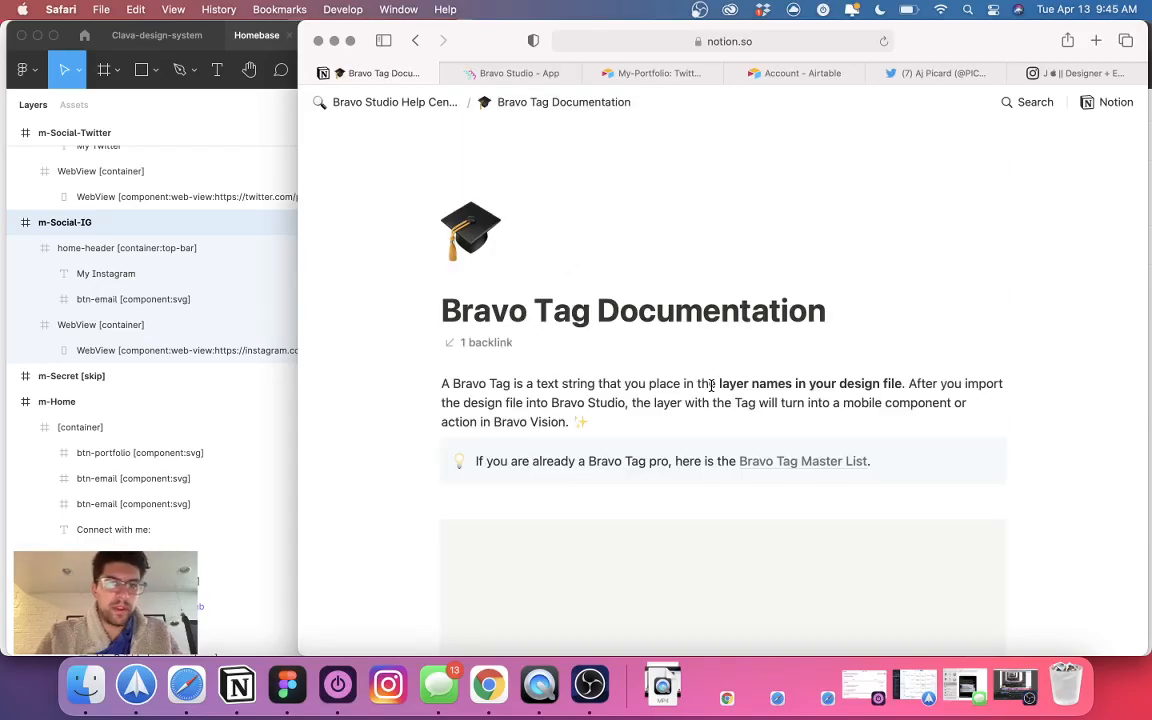
pyautogui.scroll(-10, 711, 385)
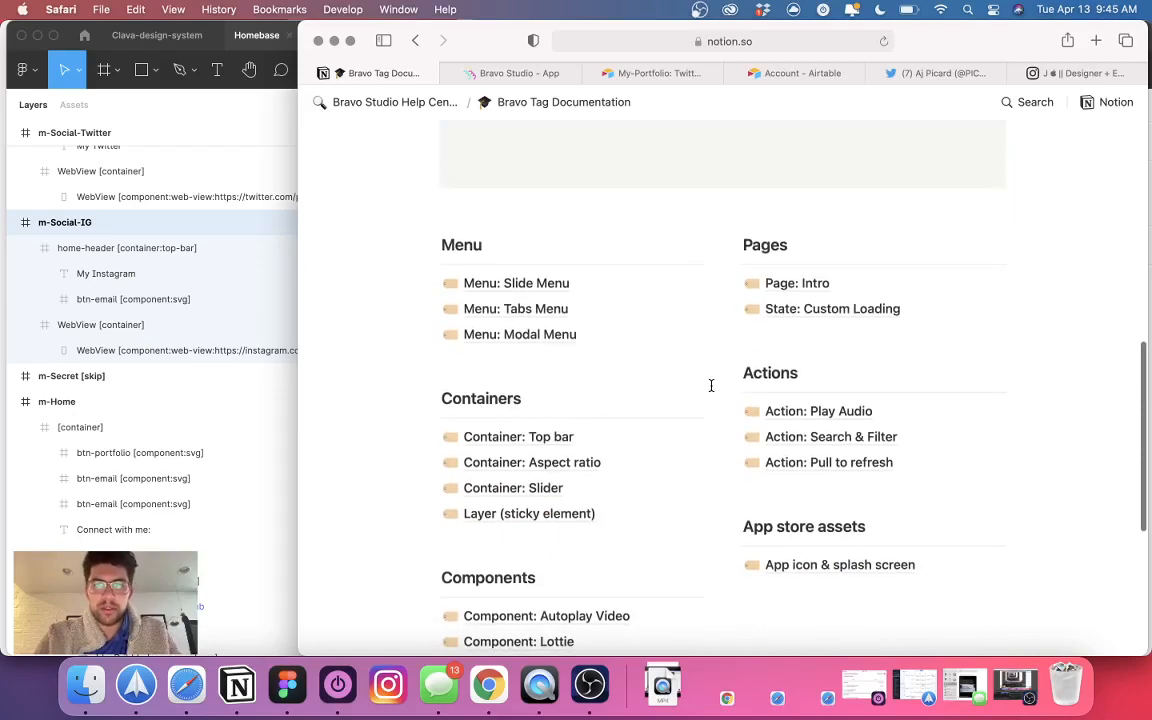
pyautogui.scroll(10, 711, 385)
pyautogui.click(436, 120)
pyautogui.scroll(-5, 591, 390)
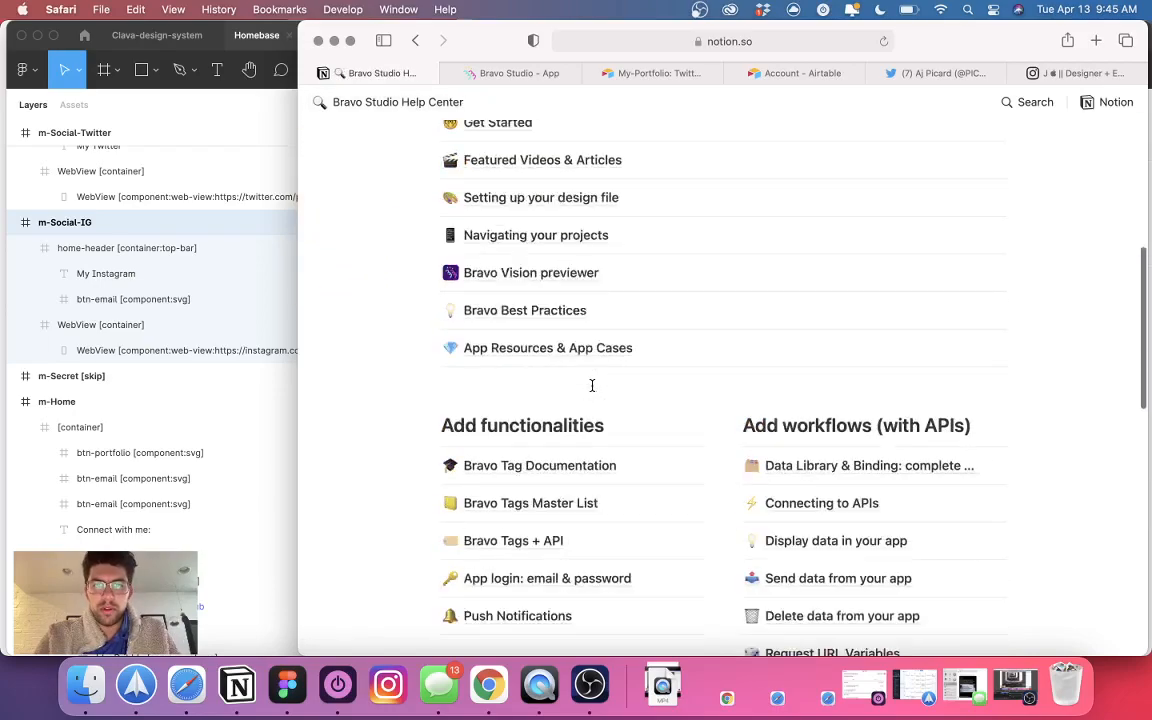
pyautogui.click(550, 403)
pyautogui.scroll(-10, 620, 453)
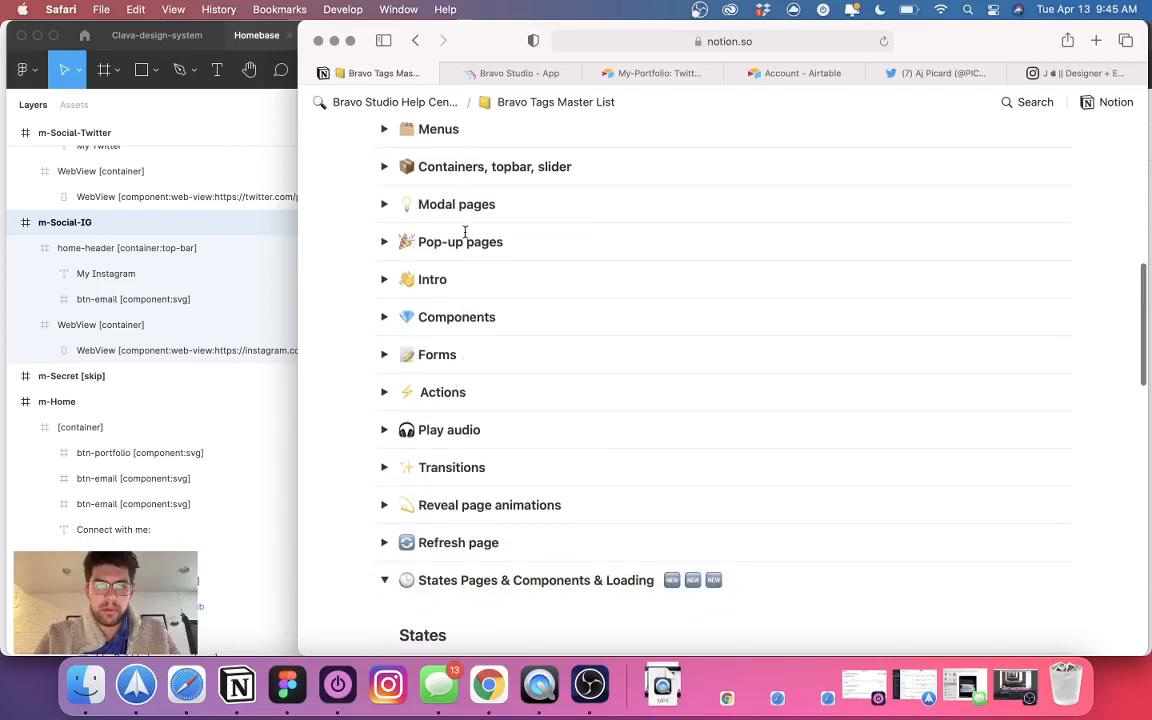
# - Expand the Transitions section of the master list and copy the [transition:push:up] tag
pyautogui.scroll(-2, 448, 346)
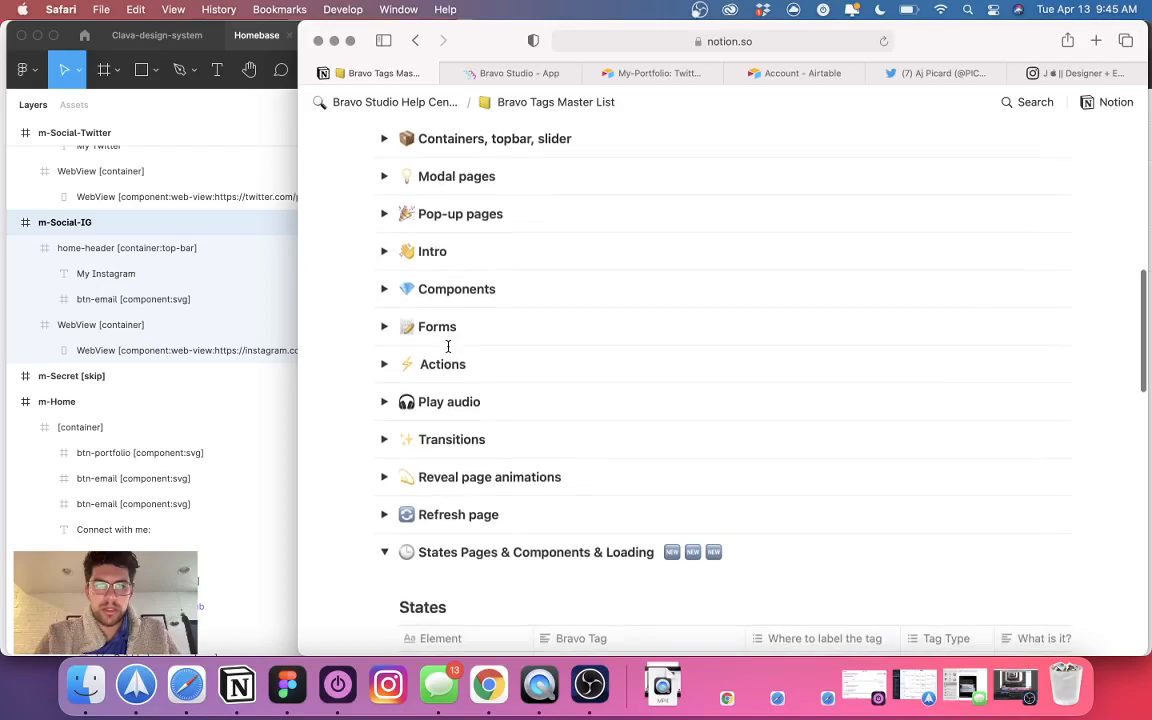
pyautogui.click(384, 428)
pyautogui.scroll(-8, 576, 411)
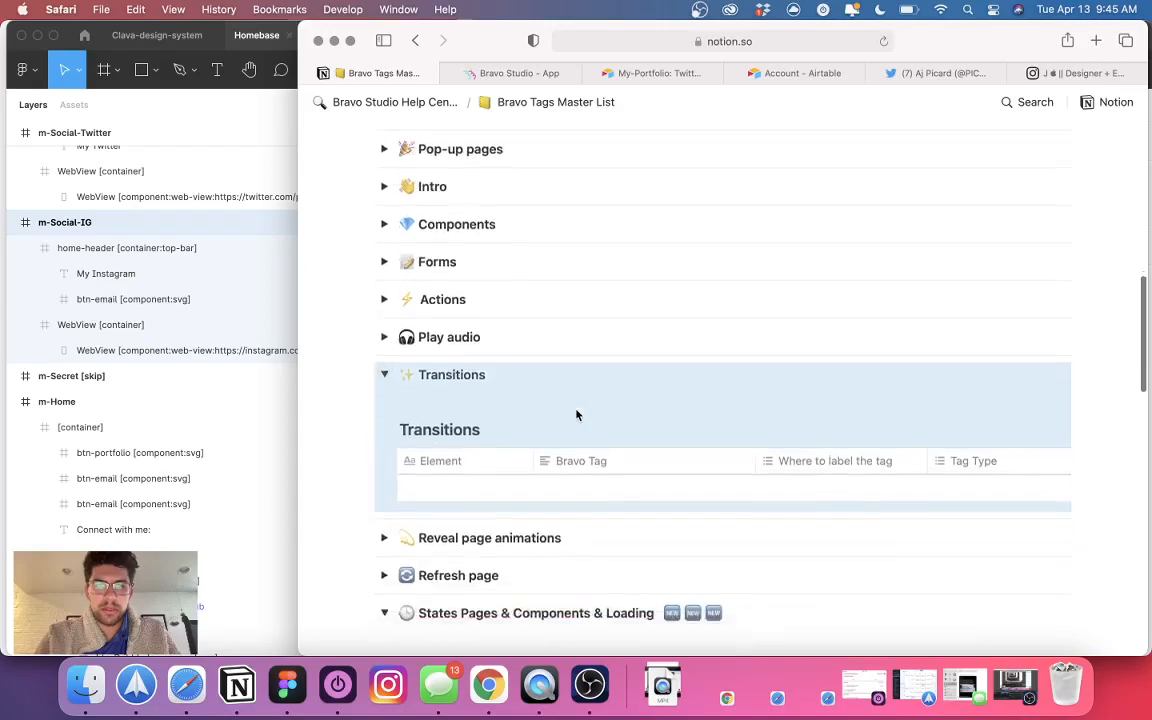
pyautogui.scroll(-1, 576, 414)
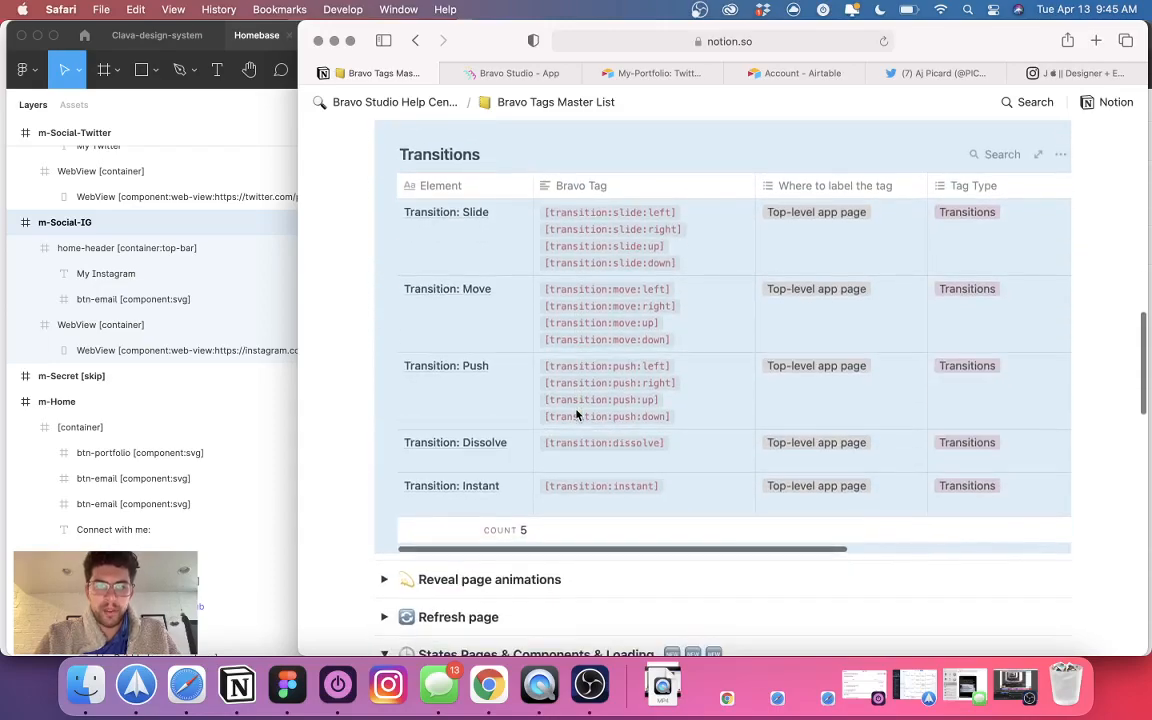
pyautogui.click(625, 385)
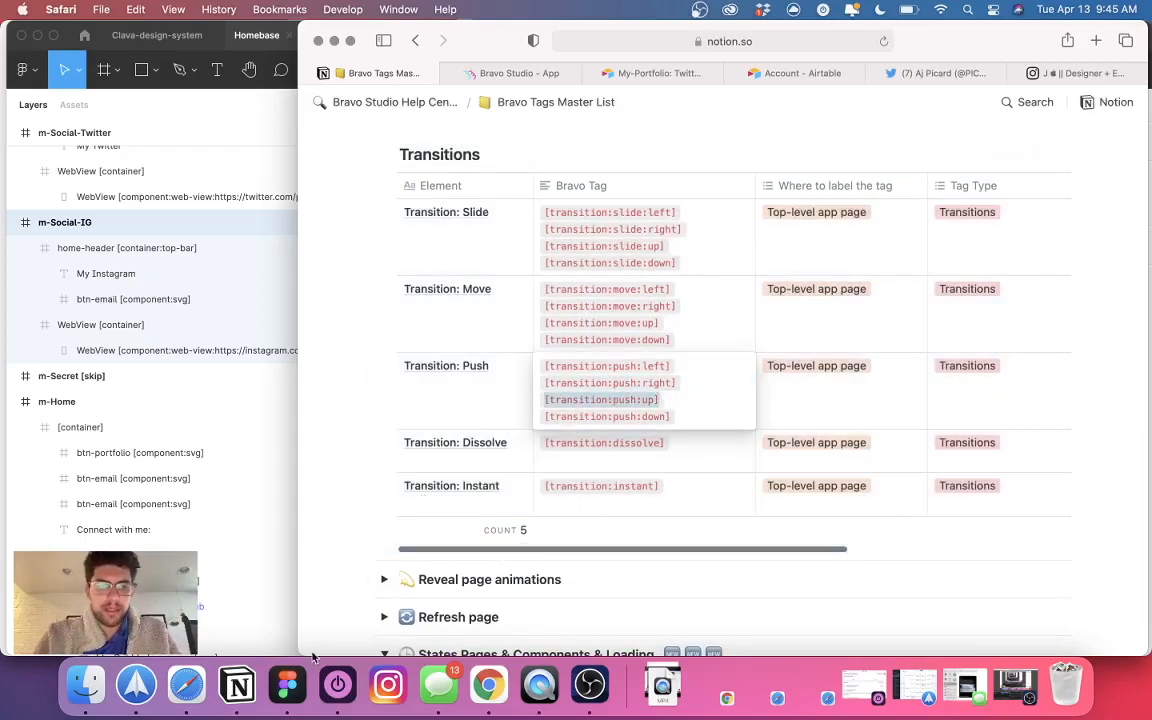
# - Switch back to Figma and append [transition:push:up] to the m-Social-IG frame name
pyautogui.click(186, 684)
pyautogui.hotkey('ctrl', 'Left')
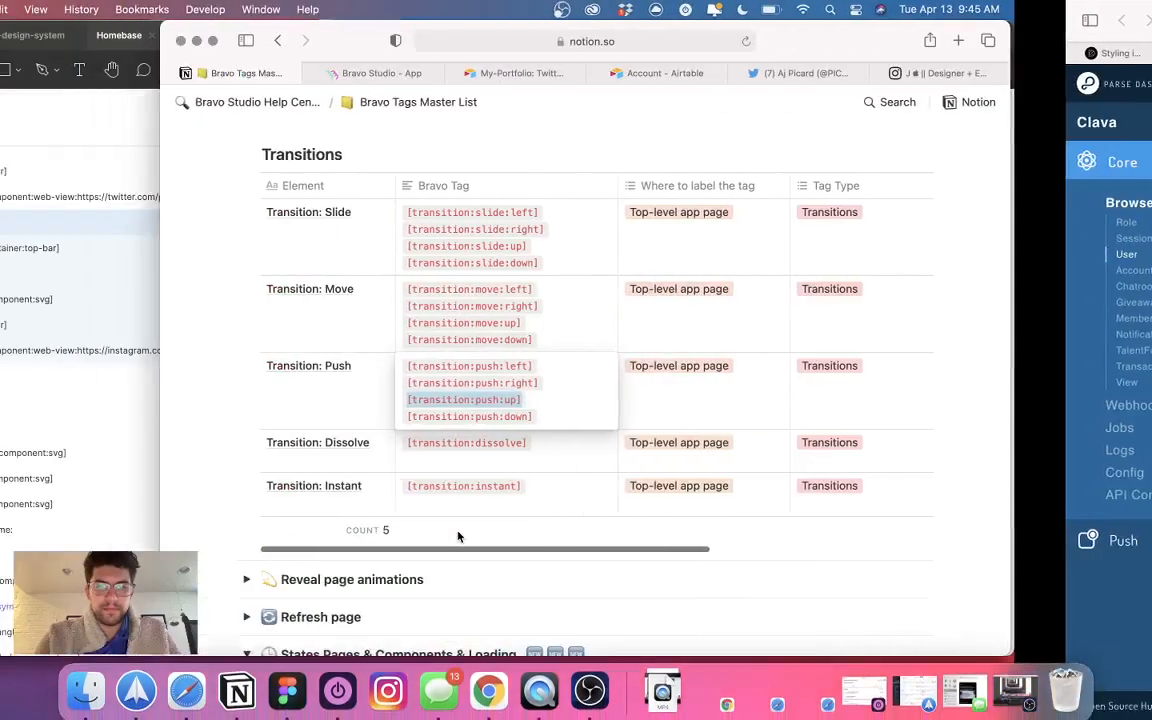
pyautogui.click(287, 684)
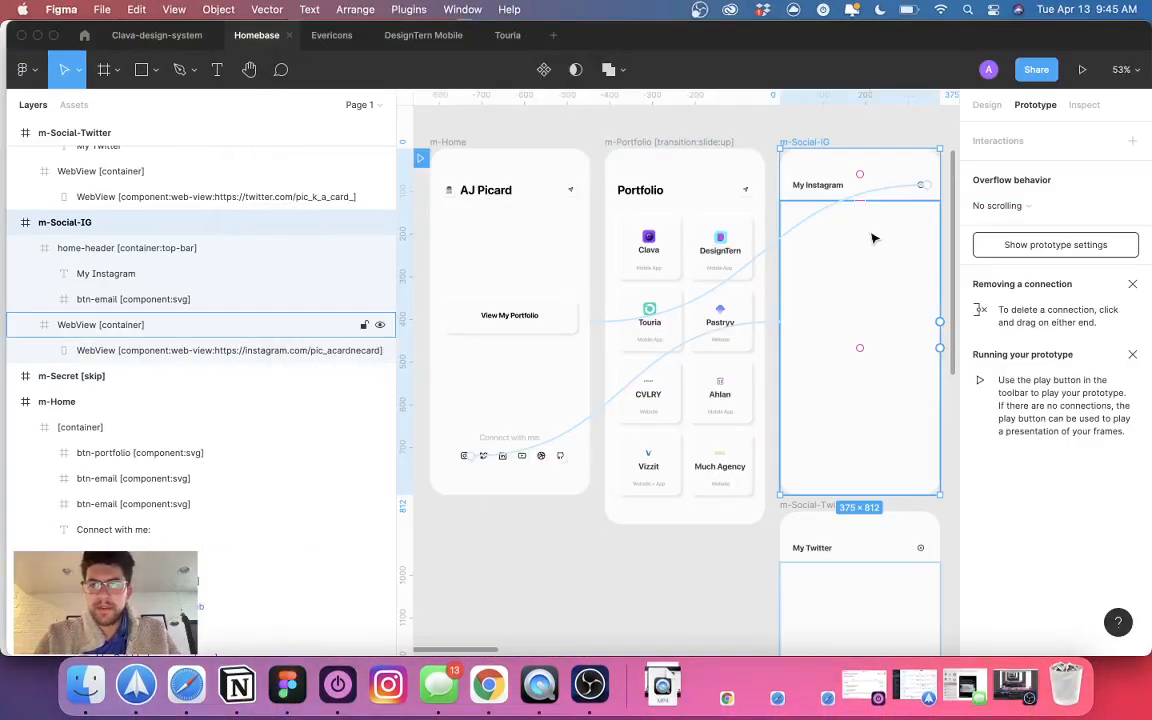
pyautogui.doubleClick(128, 224)
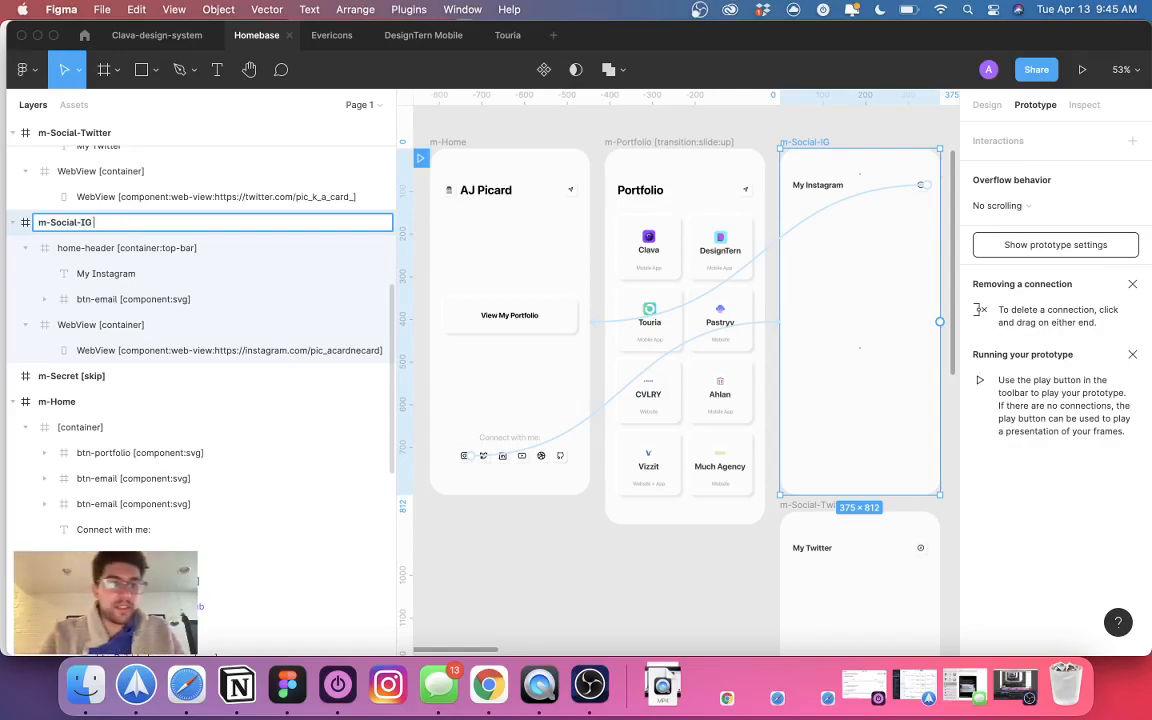
pyautogui.press('Return')
# - Append the [transition:push:up] tag to the m-Social-Twitter frame name
pyautogui.click(861, 535)
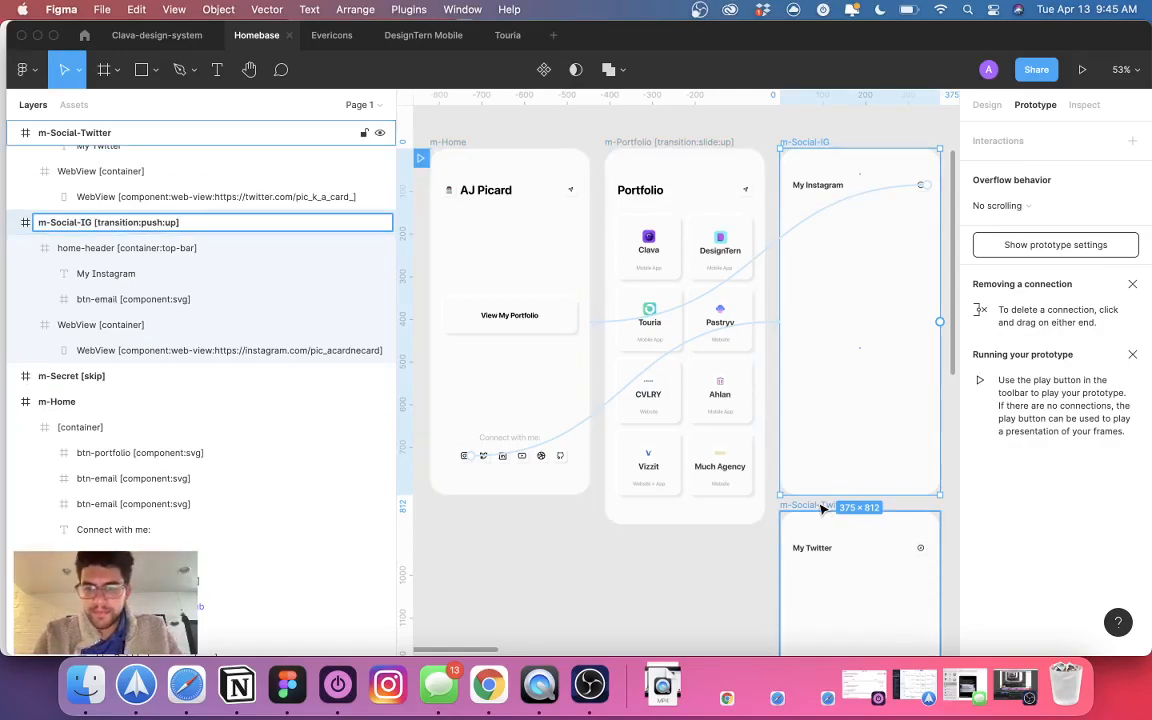
pyautogui.doubleClick(127, 134)
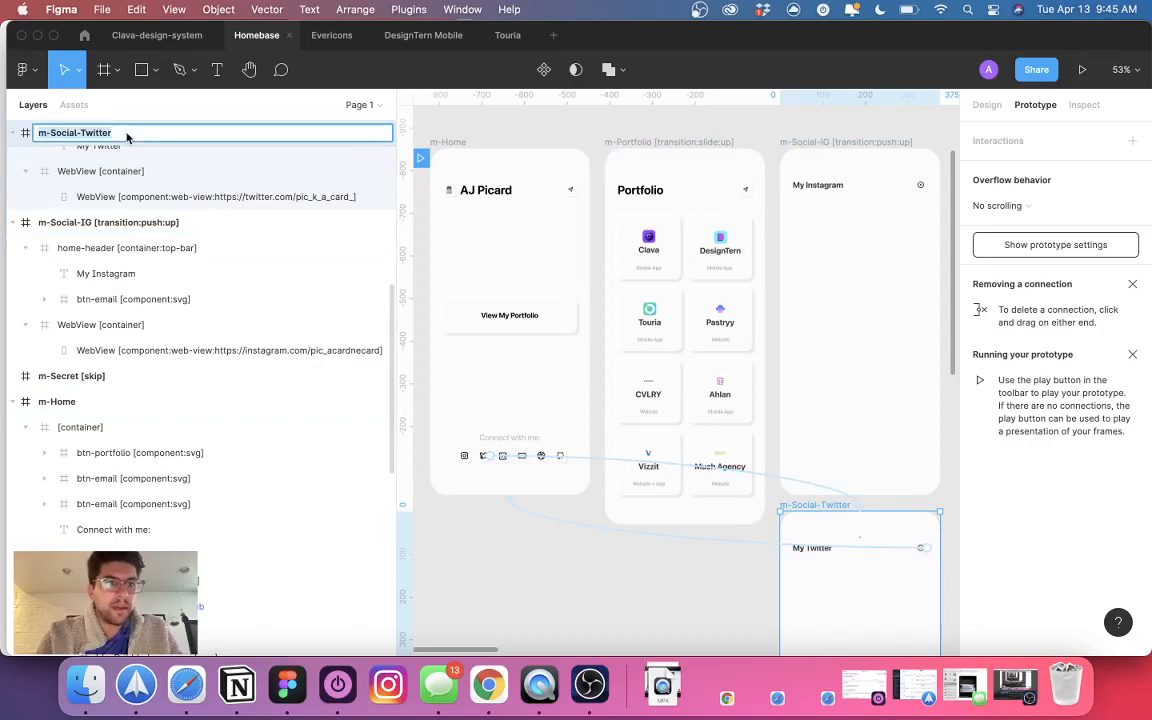
pyautogui.click(856, 121)
pyautogui.hscroll(2, 855, 124)
pyautogui.scroll(-1, 855, 124)
pyautogui.hscroll(-1, 855, 124)
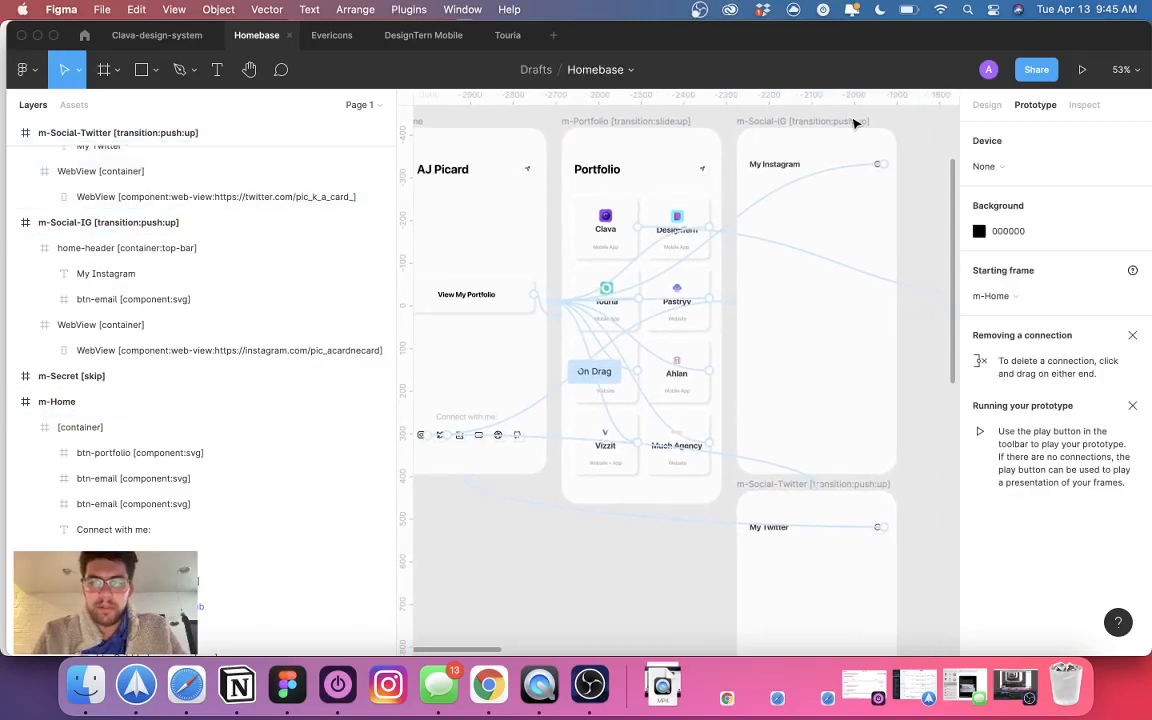
# - Switch to Safari, search the Bravo documentation for "web view" and open the Component: Web view page
pyautogui.click(810, 195)
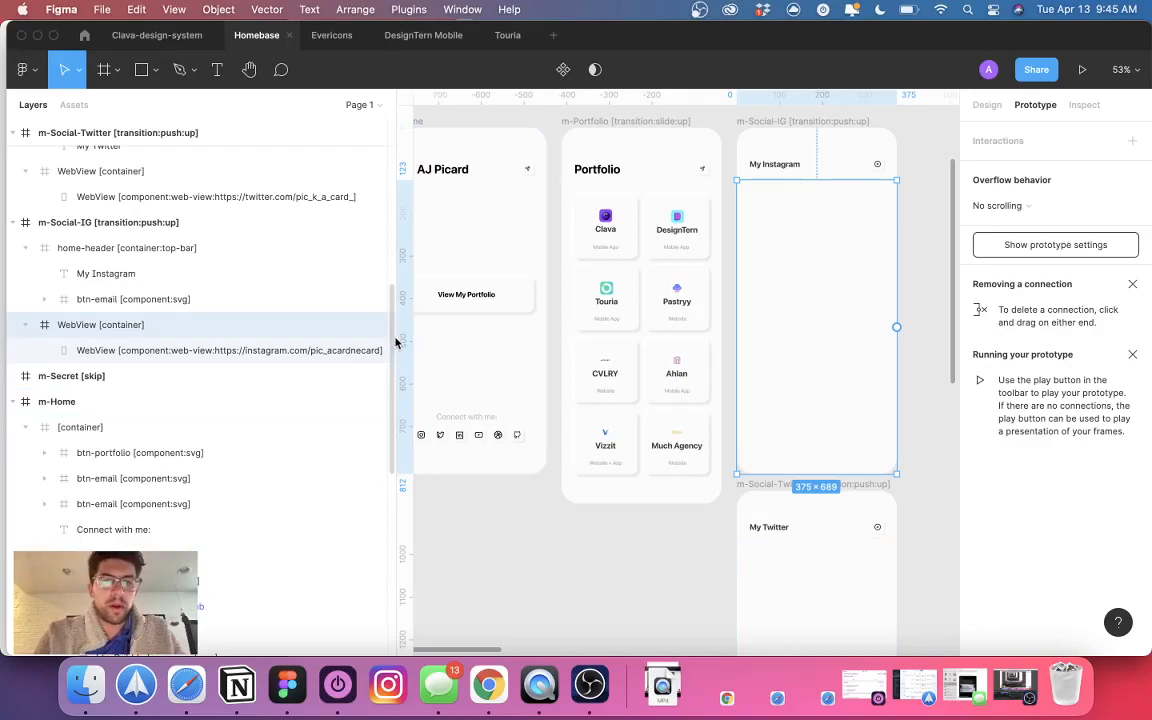
pyautogui.click(186, 685)
pyautogui.rightClick(627, 171)
pyautogui.click(1028, 103)
pyautogui.click(1028, 103)
pyautogui.write('web')
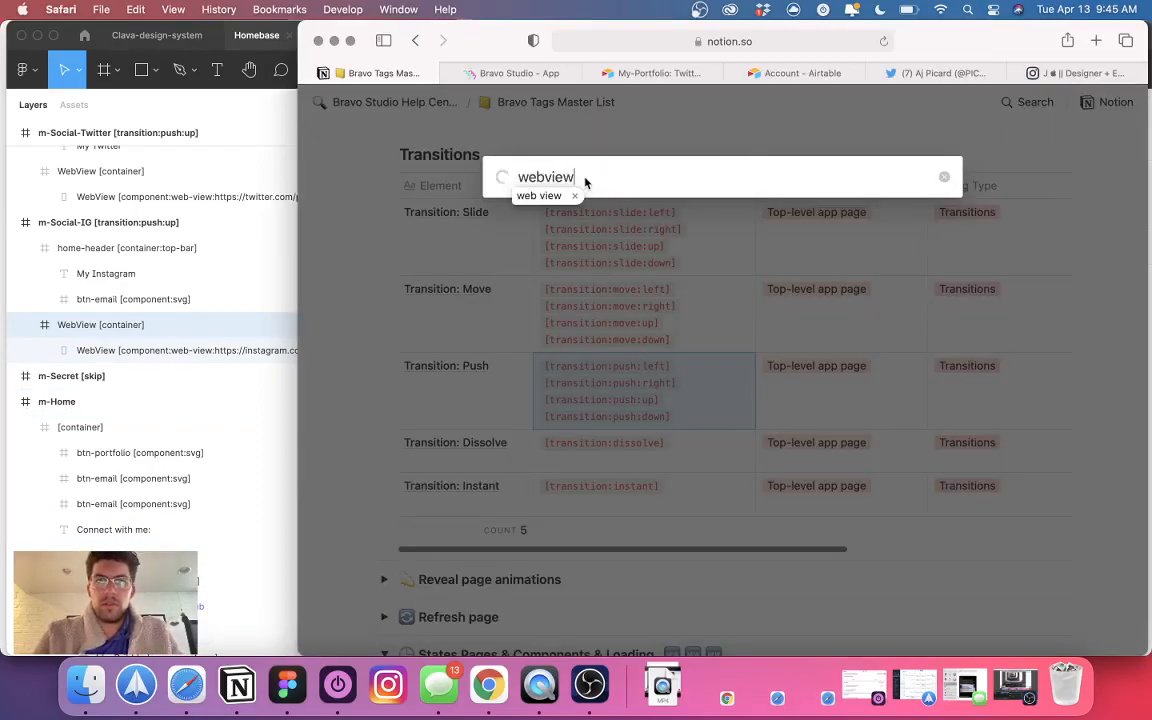
pyautogui.write('view')
pyautogui.press('BackSpace')
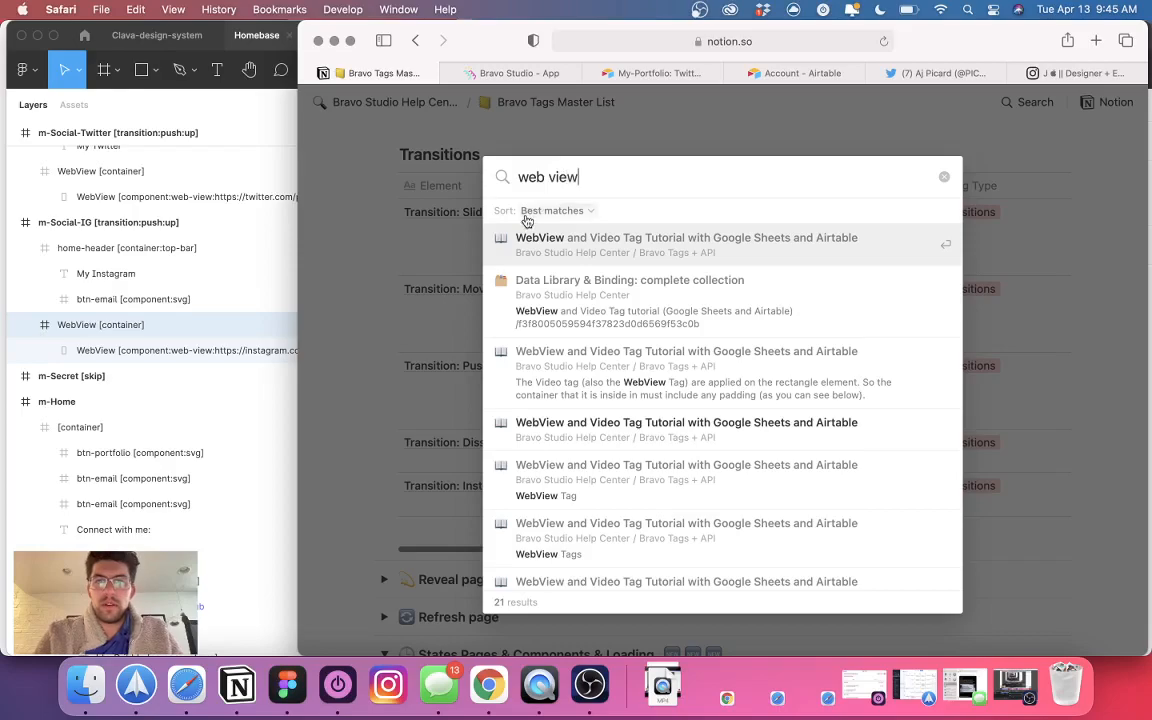
pyautogui.click(595, 261)
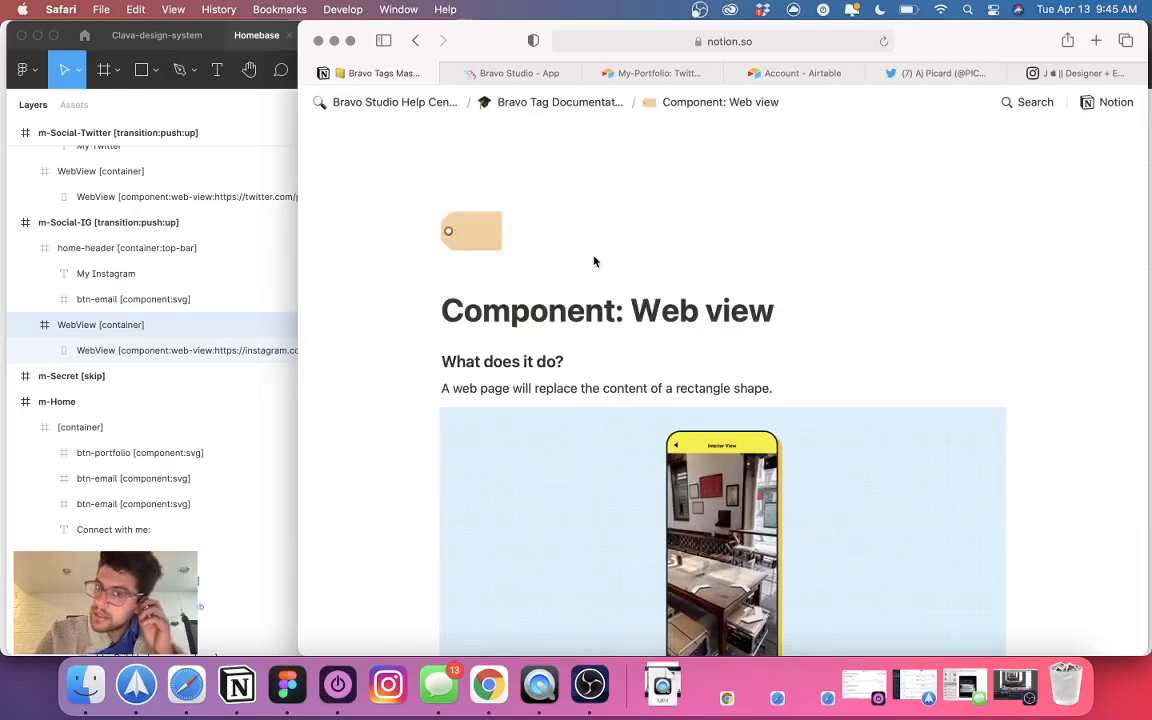
# - Read the Component: Web view page for the tag format, the sample tag and the layer type it applies to
pyautogui.scroll(-5, 594, 260)
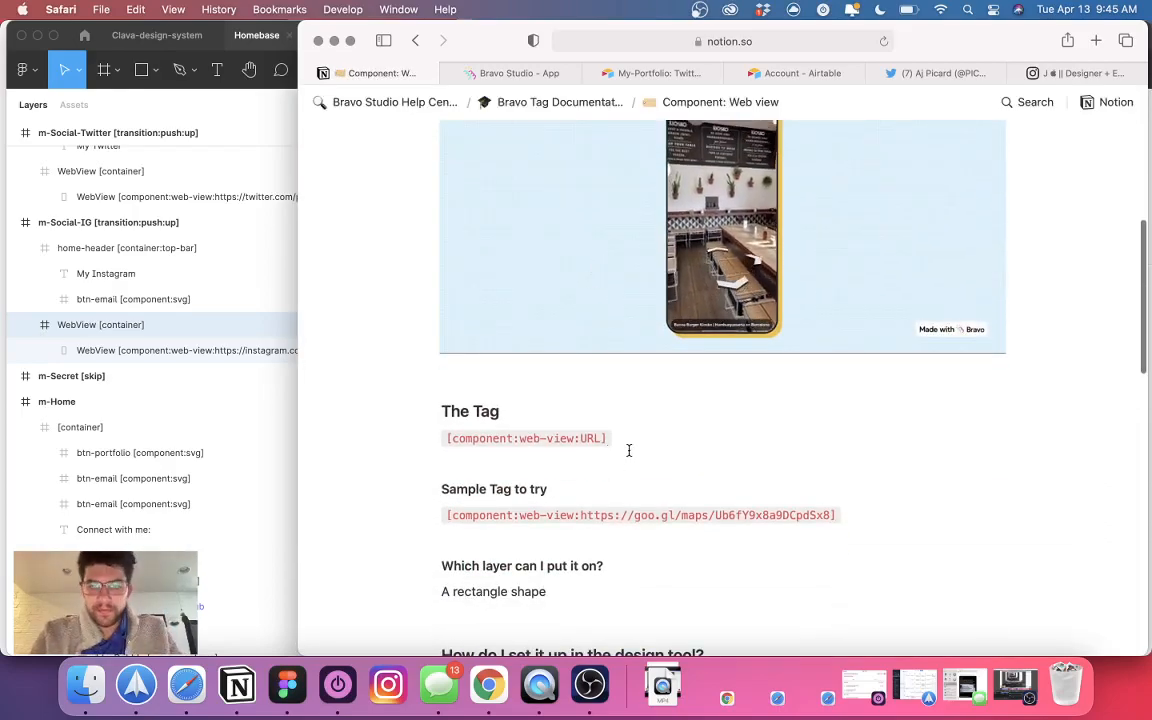
pyautogui.scroll(3, 655, 450)
pyautogui.scroll(-4, 650, 452)
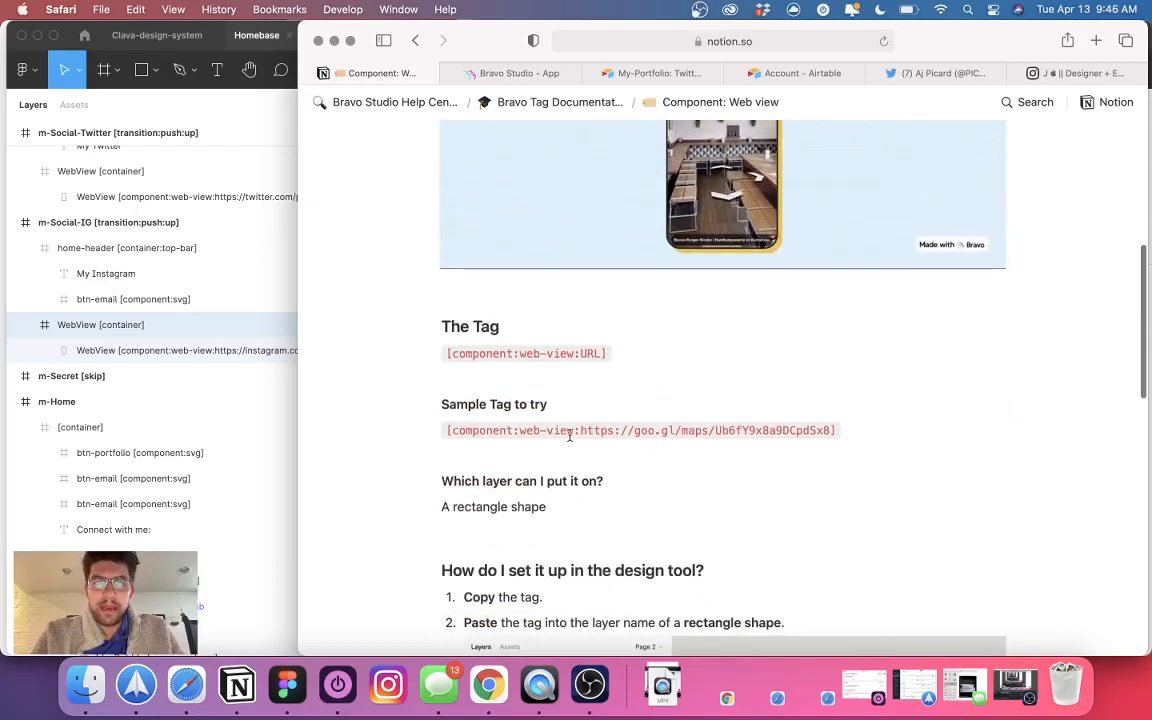
pyautogui.scroll(-5, 566, 432)
pyautogui.scroll(6, 570, 435)
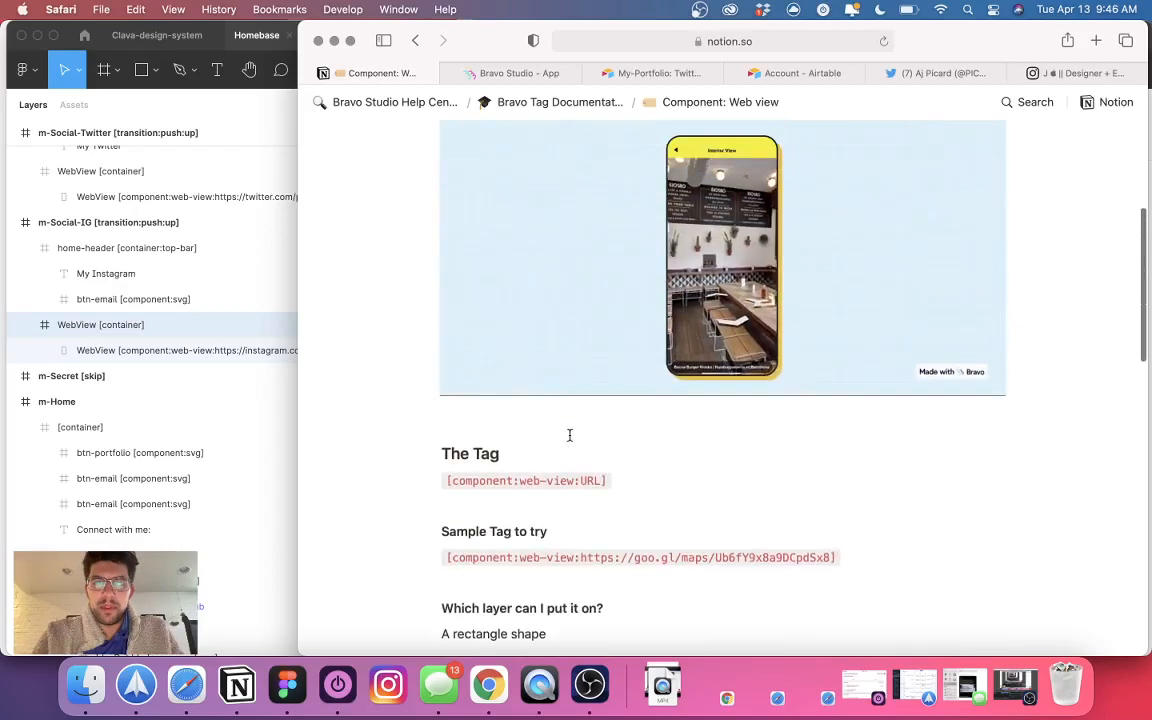
pyautogui.scroll(-2, 570, 435)
pyautogui.scroll(3, 570, 435)
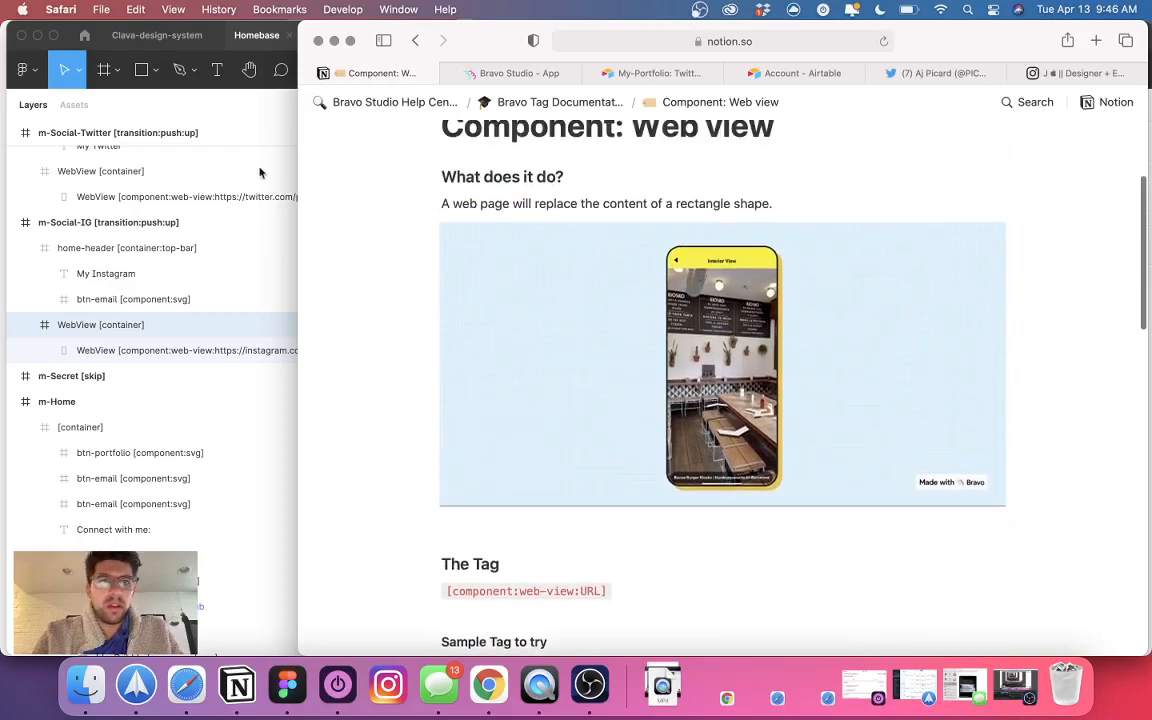
# - Check the Developer frame's web-view tag in the DesignTern Mobile Figma file against the Twitter URL record in the My-Portfolio Airtable base
pyautogui.click(212, 122)
pyautogui.click(423, 35)
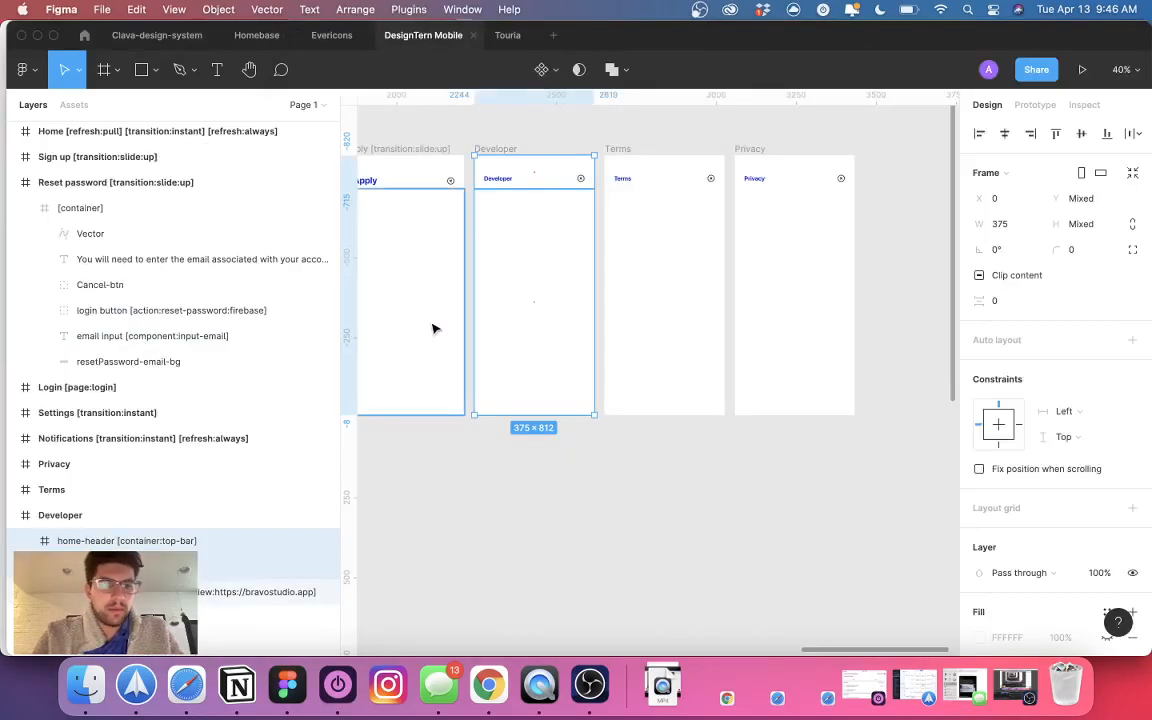
pyautogui.doubleClick(219, 589)
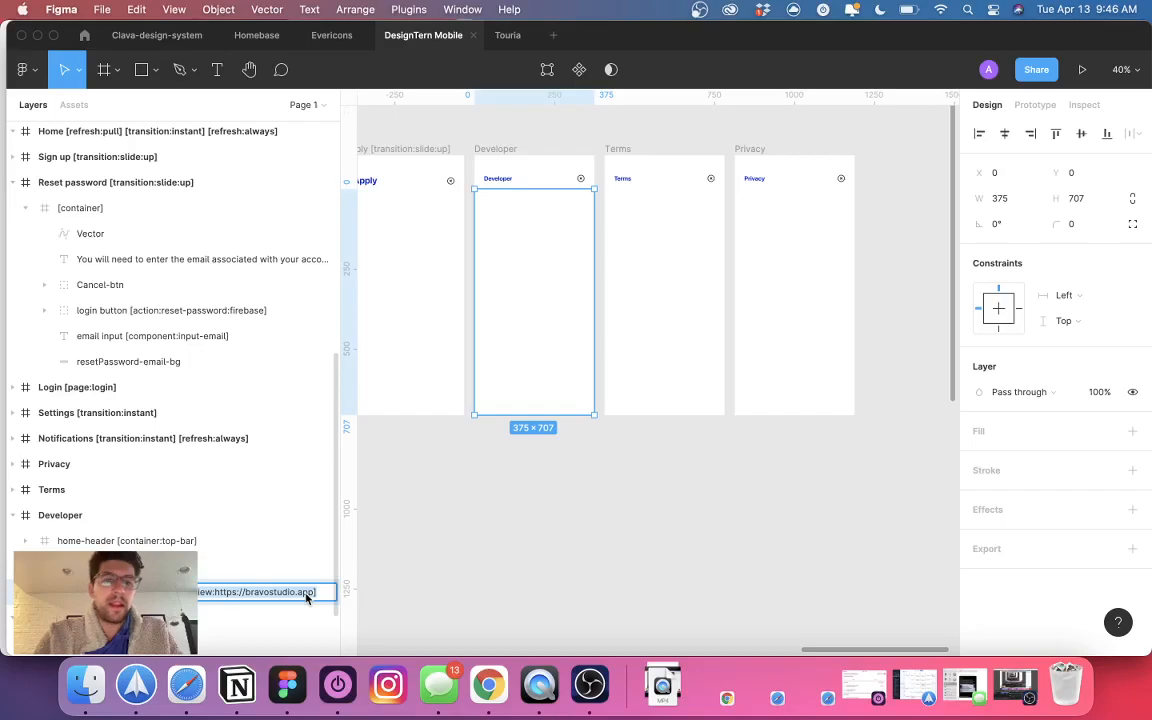
pyautogui.click(186, 685)
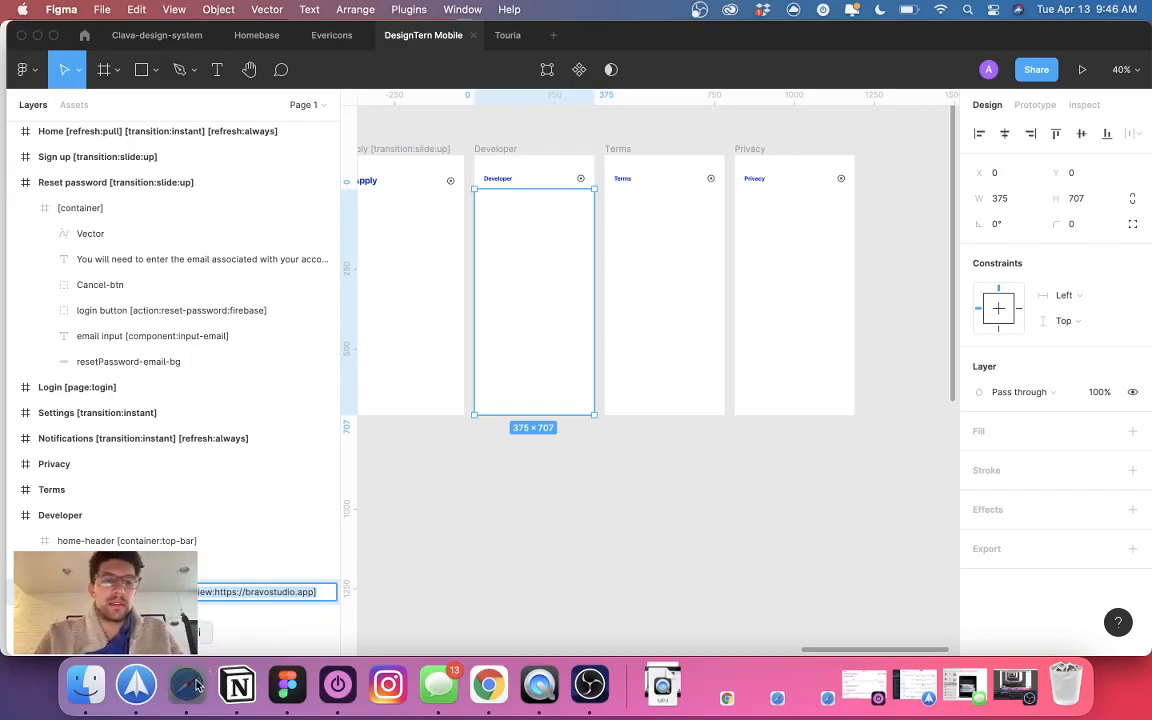
pyautogui.click(668, 76)
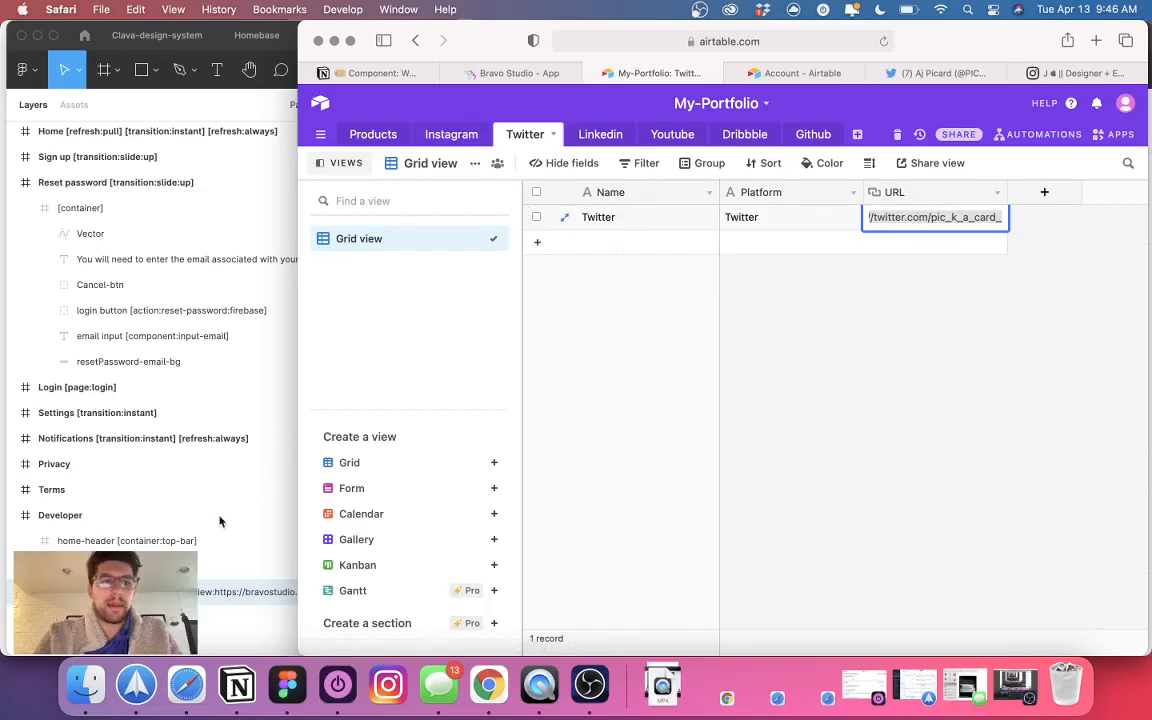
pyautogui.click(210, 611)
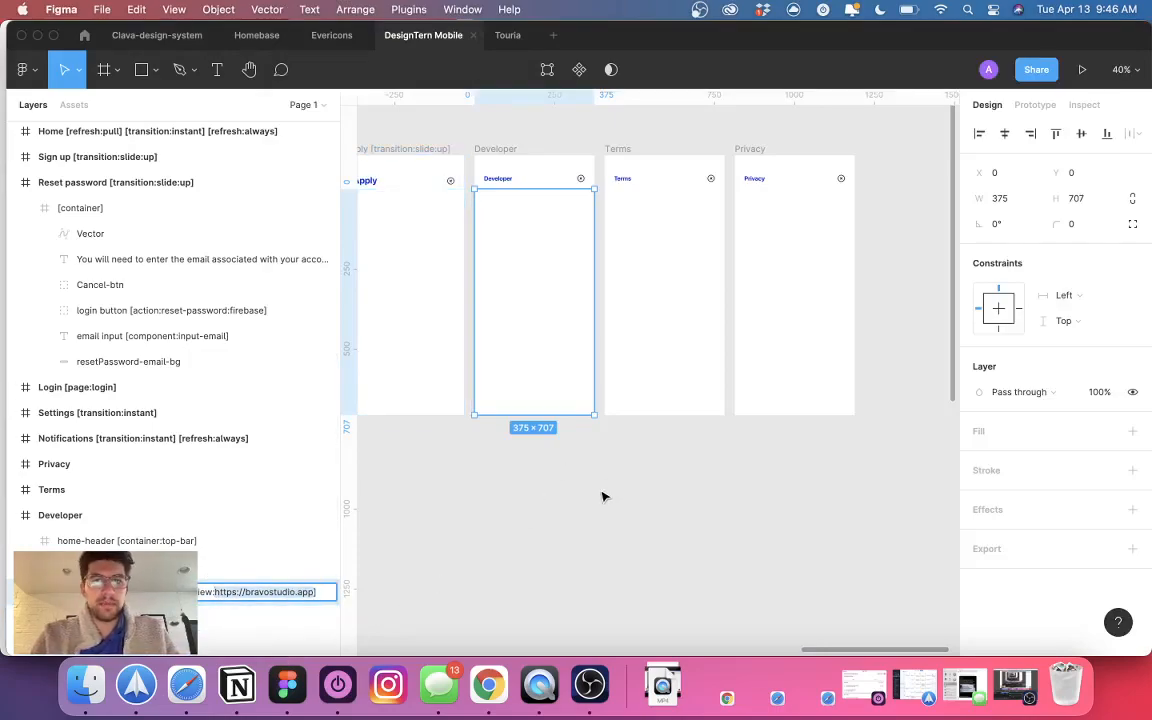
# - Look over the DesignTern Mobile frames across the canvas, from the sign-up screens to Developer, Terms and Privacy
pyautogui.hscroll(-15, 603, 497)
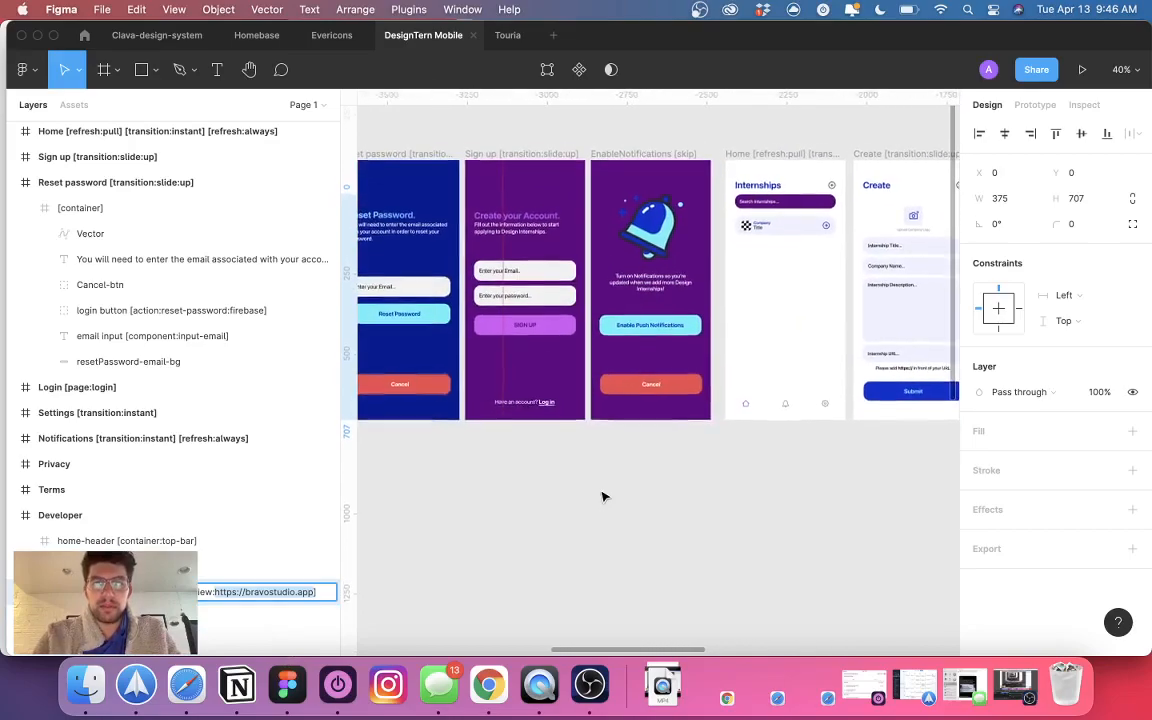
pyautogui.hscroll(-5, 603, 497)
pyautogui.hscroll(15, 603, 497)
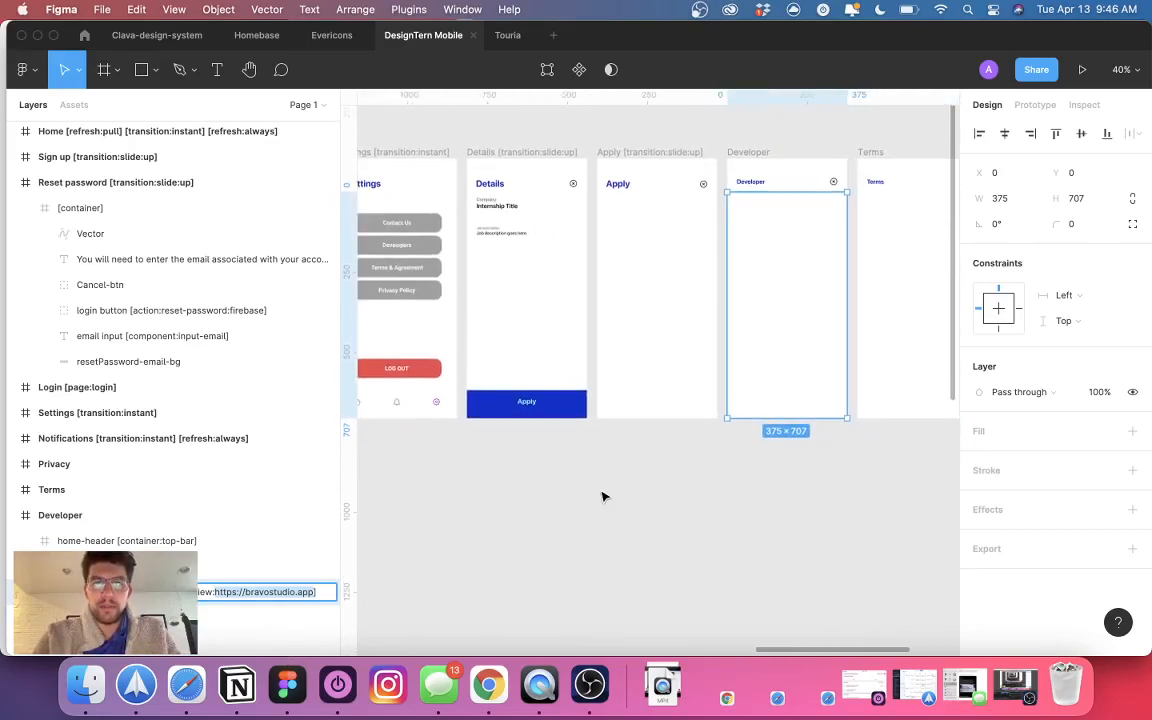
pyautogui.hscroll(-8, 603, 497)
pyautogui.hscroll(10, 603, 497)
pyautogui.hscroll(3, 603, 497)
pyautogui.hscroll(-15, 603, 497)
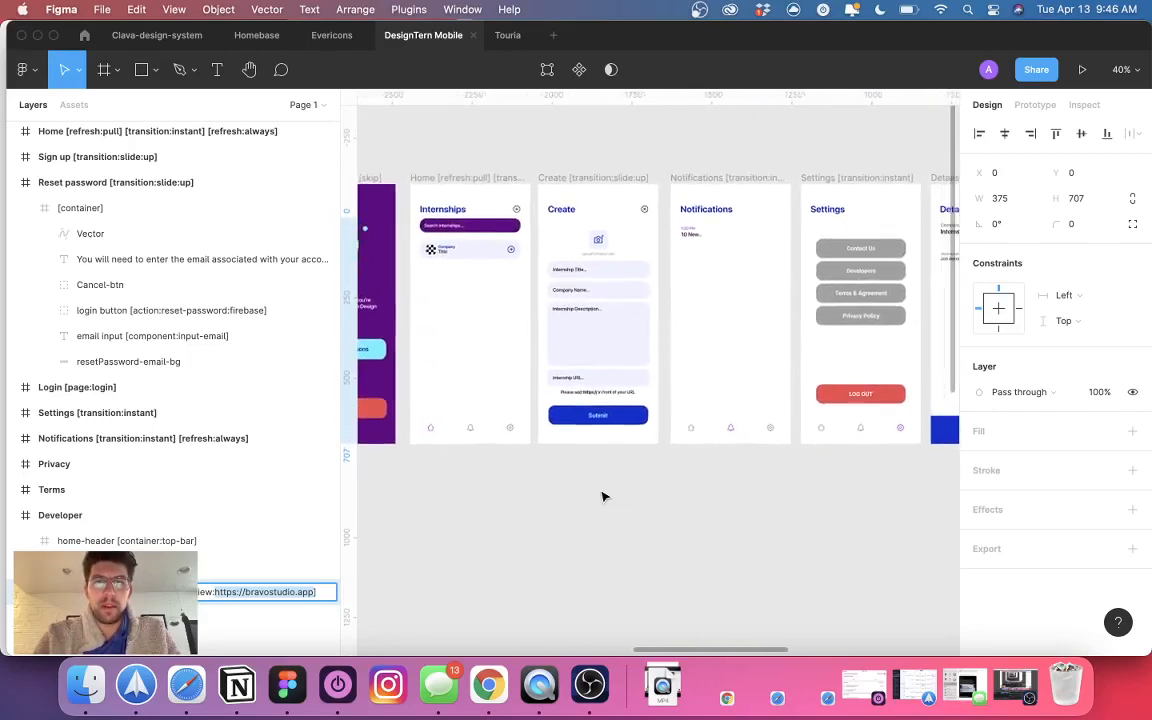
pyautogui.hscroll(15, 603, 497)
pyautogui.scroll(2, 703, 377)
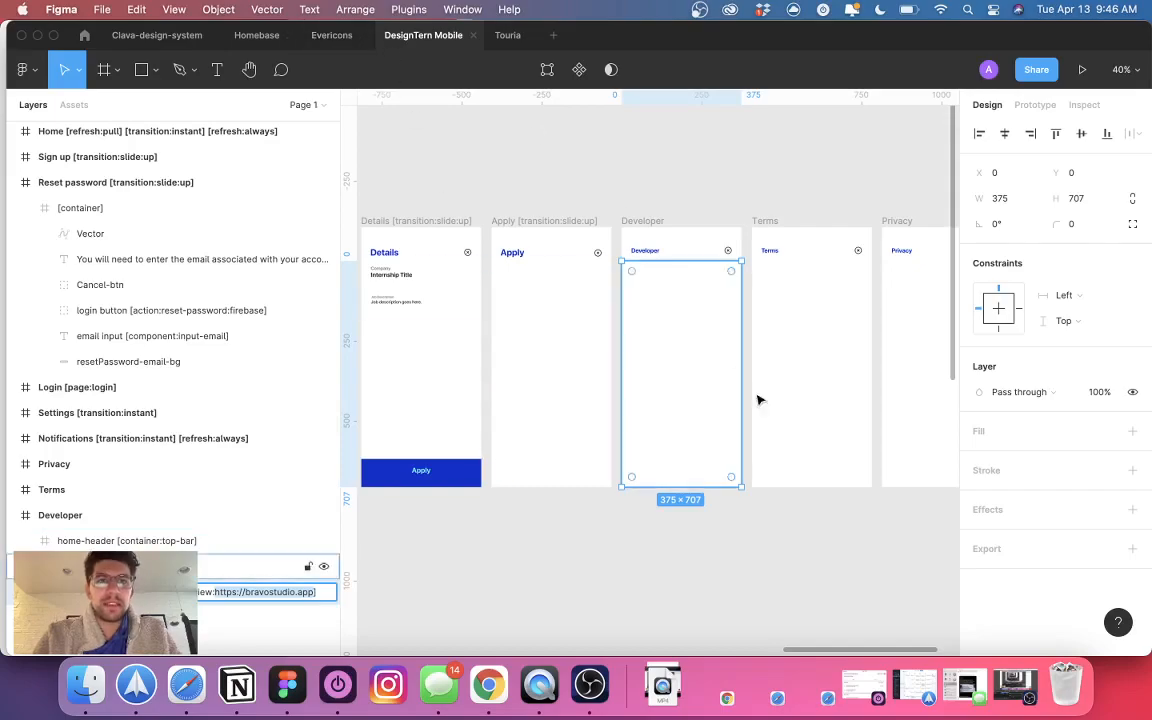
# - Compare the m-Social-IG web-view layer name in Homebase with the Developer frame's web-view tag in DesignTern Mobile
pyautogui.click(248, 38)
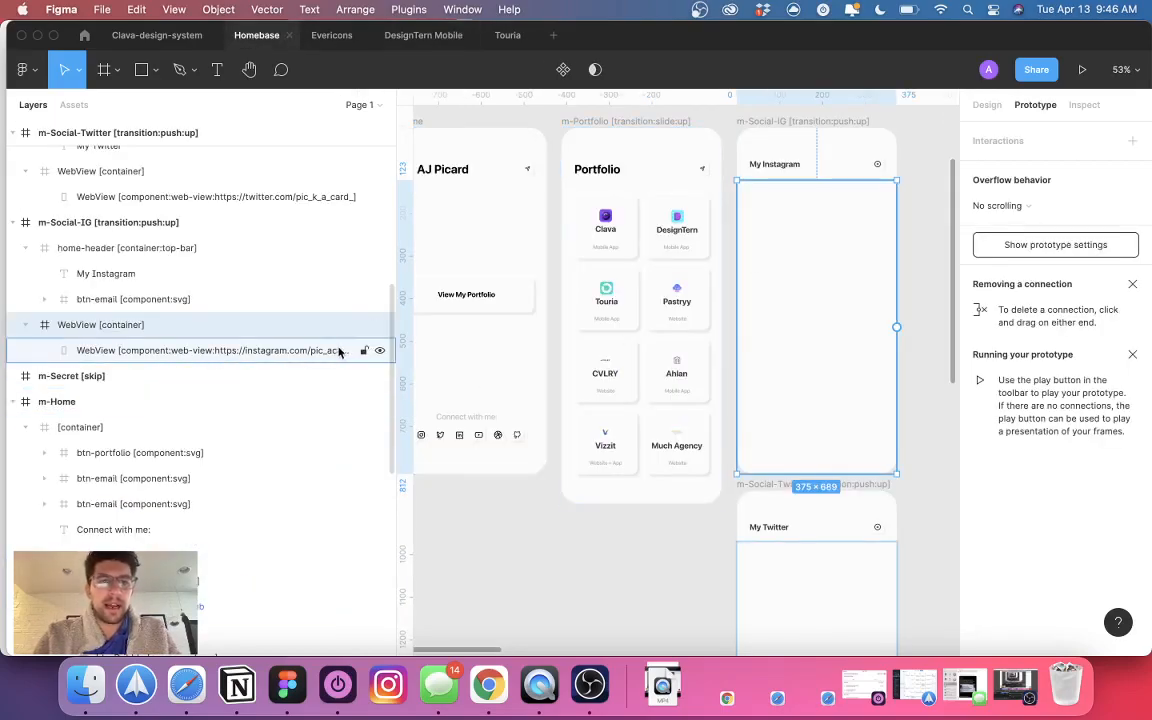
pyautogui.doubleClick(264, 351)
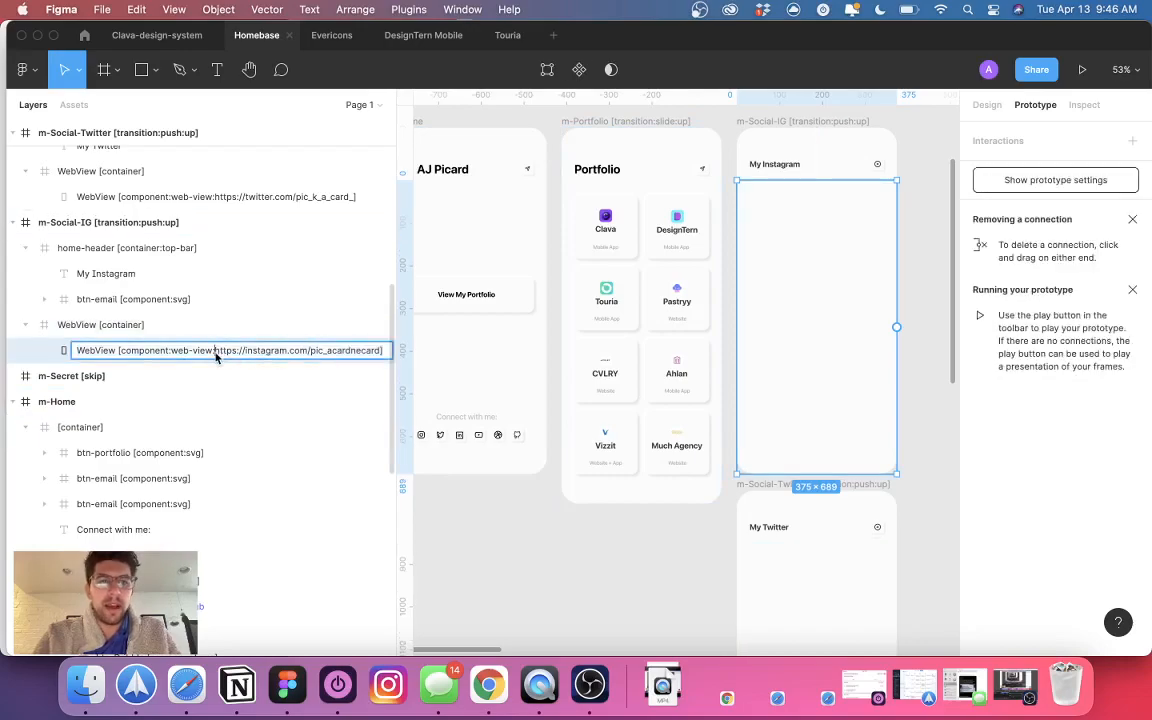
pyautogui.click(415, 35)
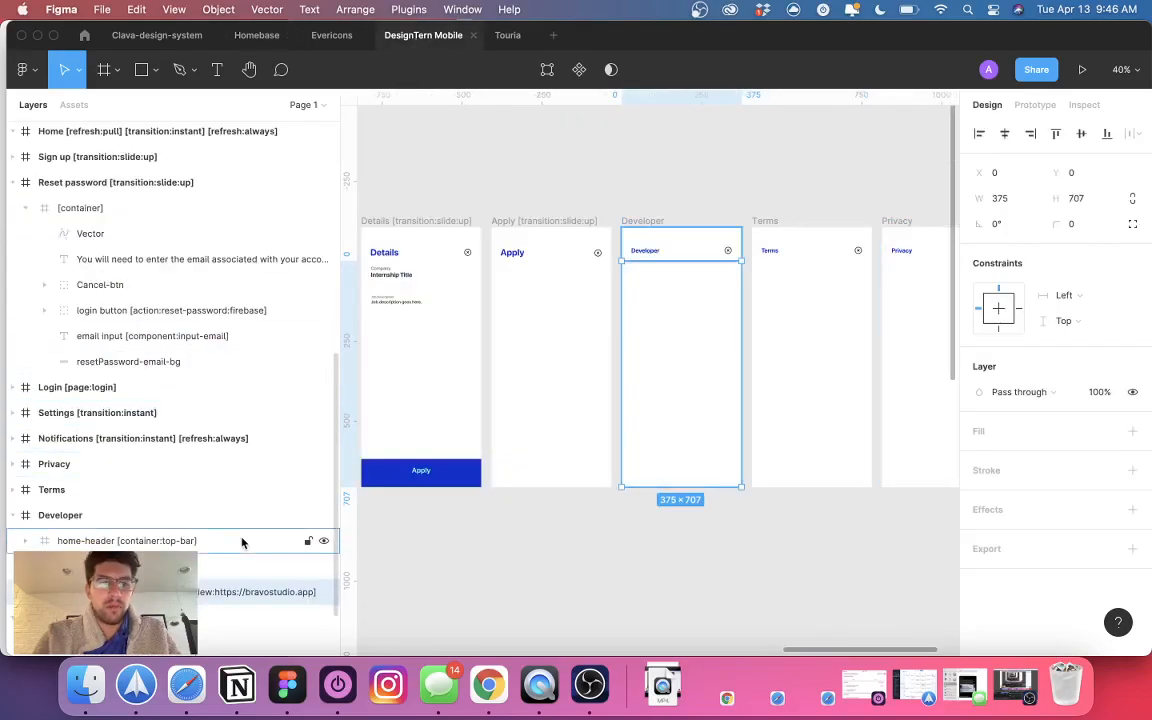
pyautogui.doubleClick(217, 595)
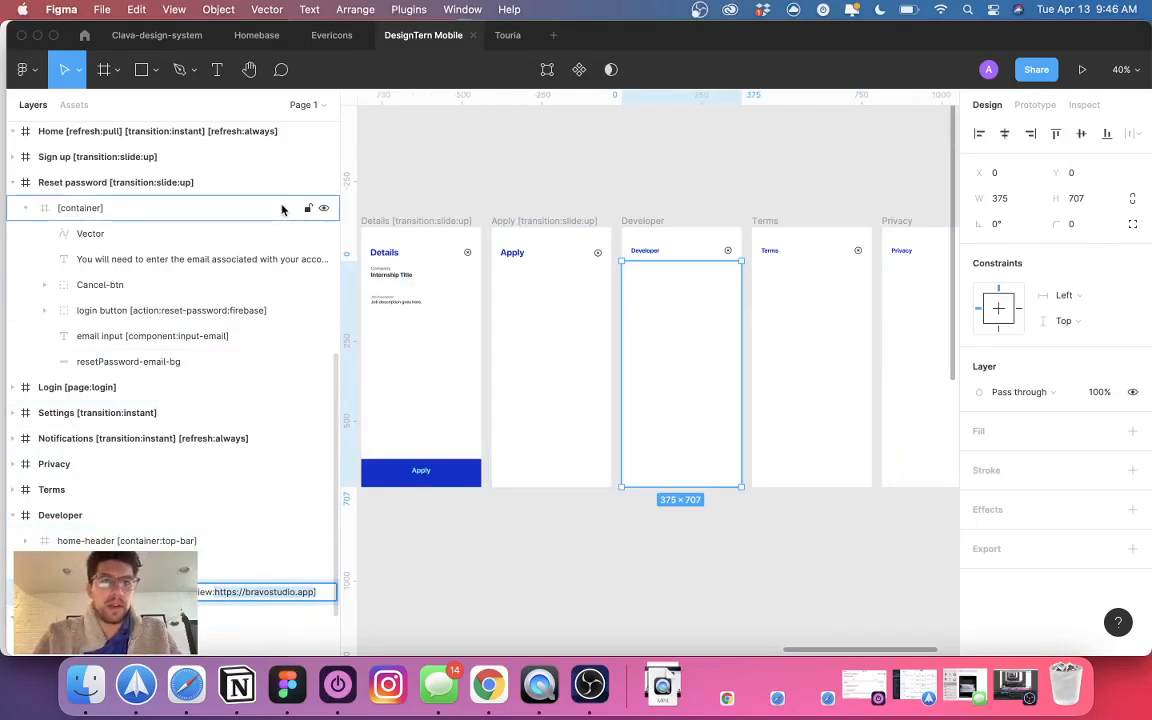
# - Return to the Homebase file and highlight the URL part of the web-view tag in m-Social-IG
pyautogui.click(256, 35)
pyautogui.doubleClick(258, 353)
pyautogui.click(238, 351)
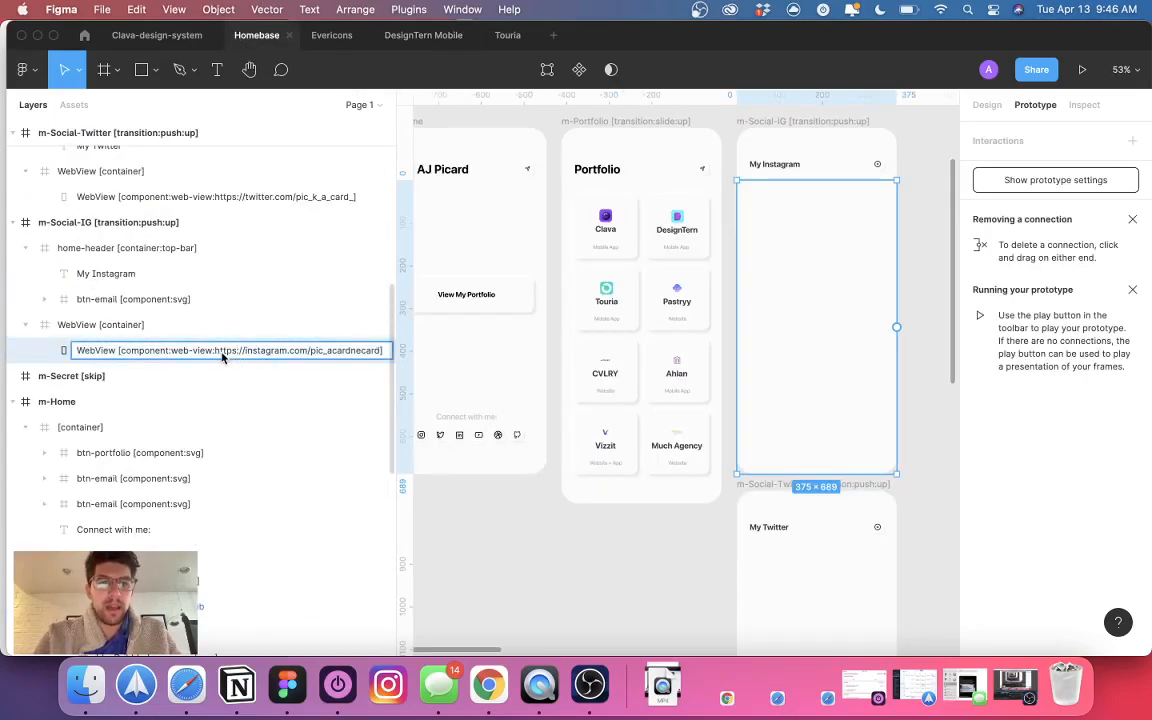
pyautogui.keyDown('shift'); pyautogui.click(379, 352); pyautogui.keyUp('shift')
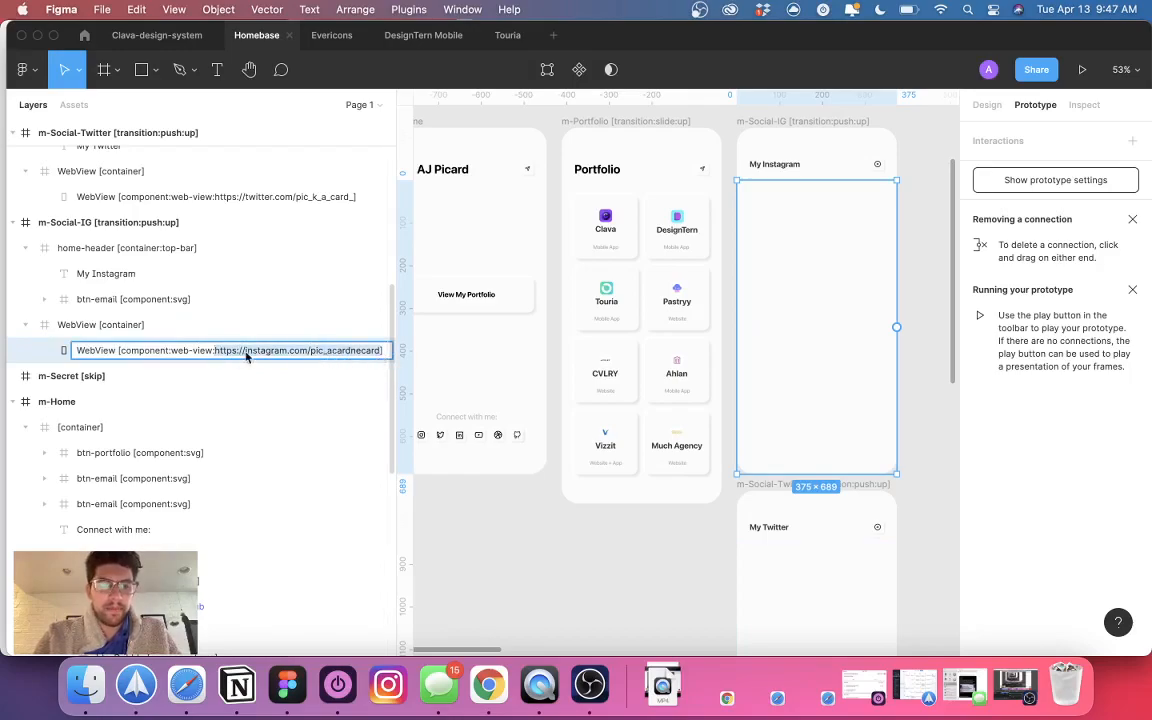
# - Examine the URL part of the web-view tag on the rectangle inside m-Social-Twitter
pyautogui.click(787, 568)
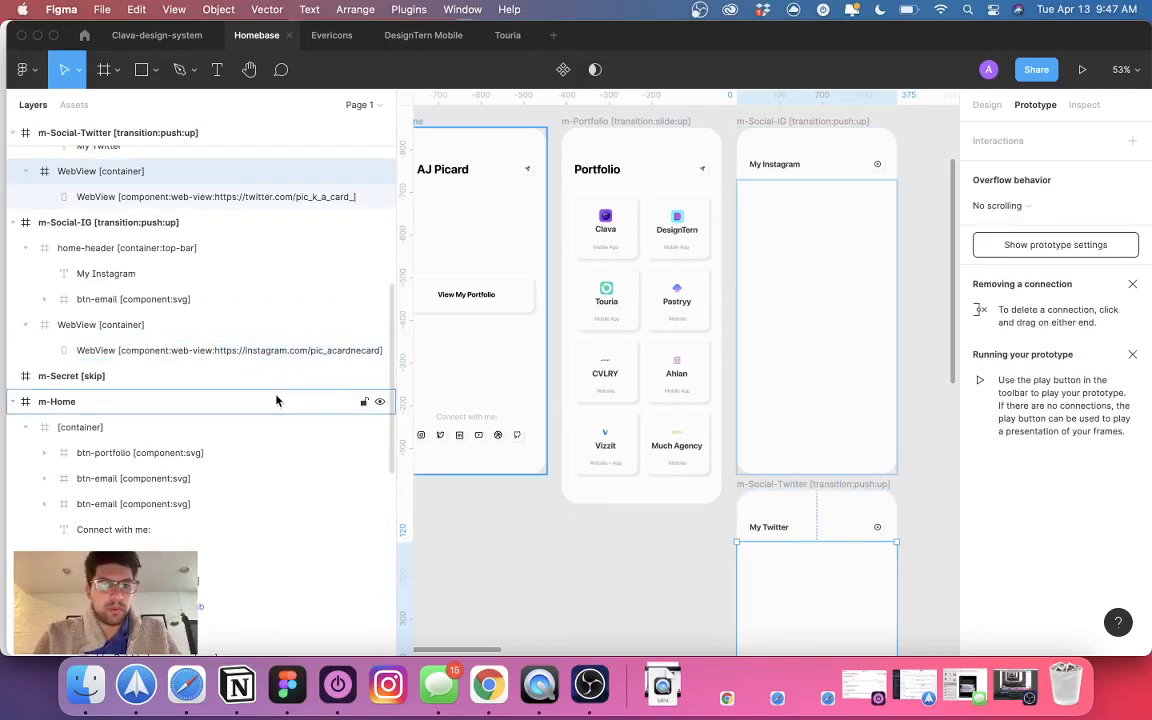
pyautogui.doubleClick(311, 198)
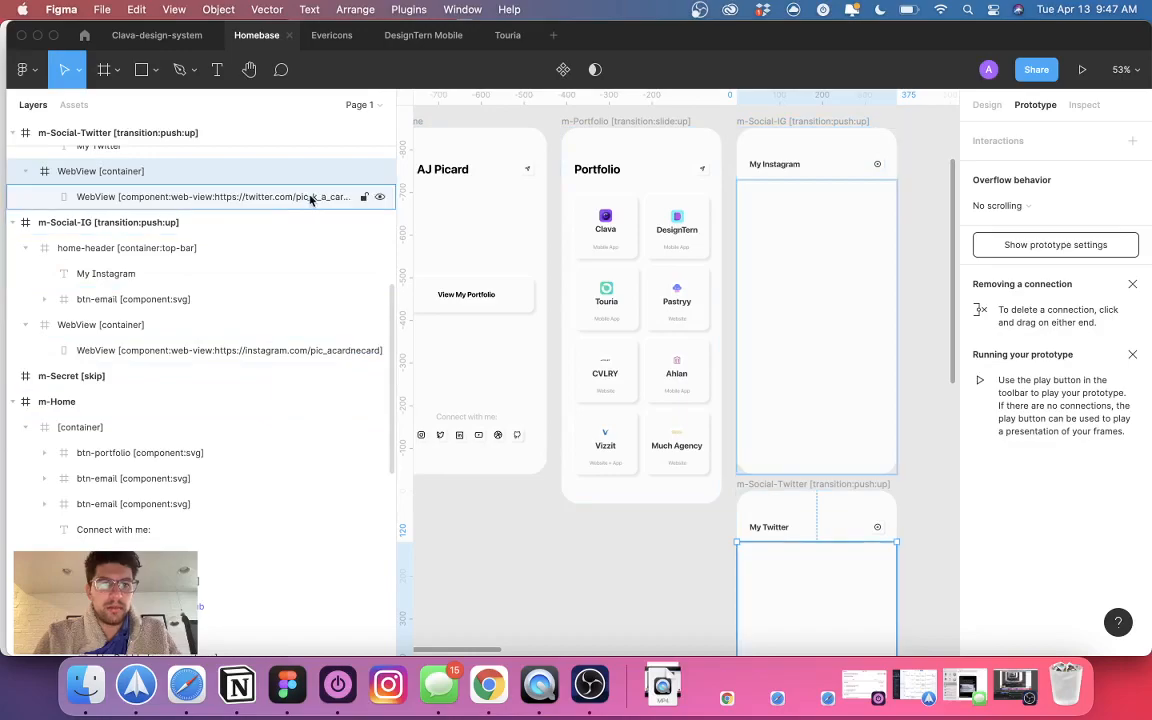
pyautogui.click(216, 199)
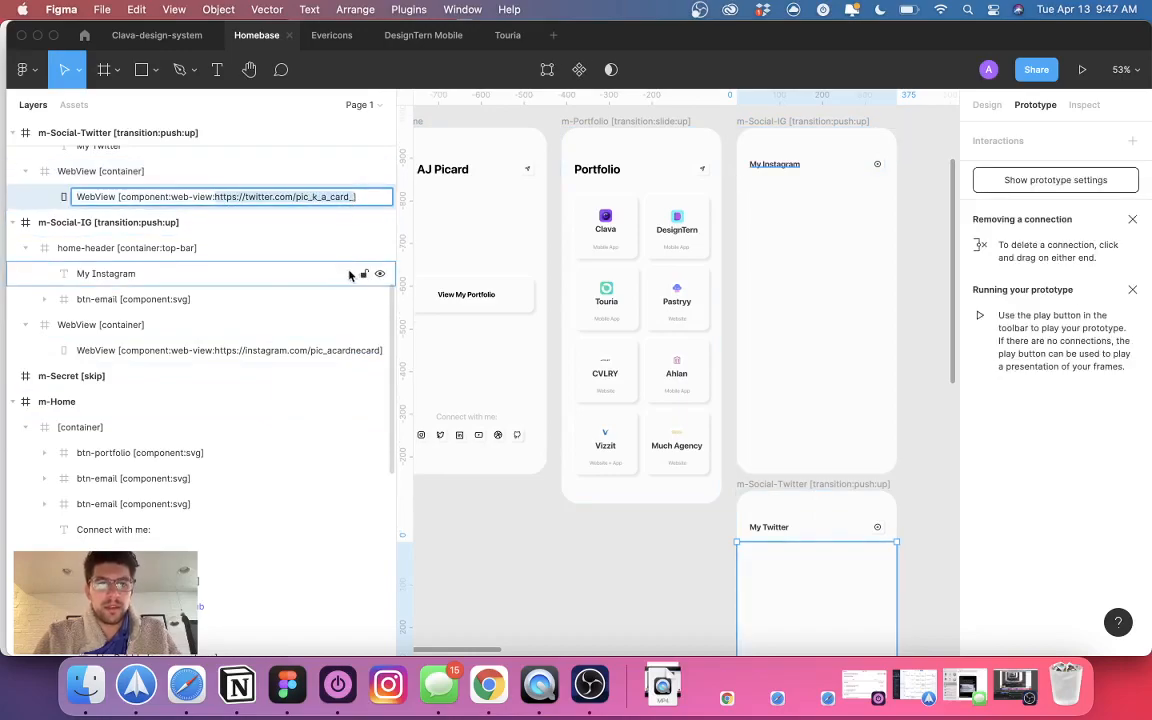
pyautogui.click(262, 172)
pyautogui.click(260, 198)
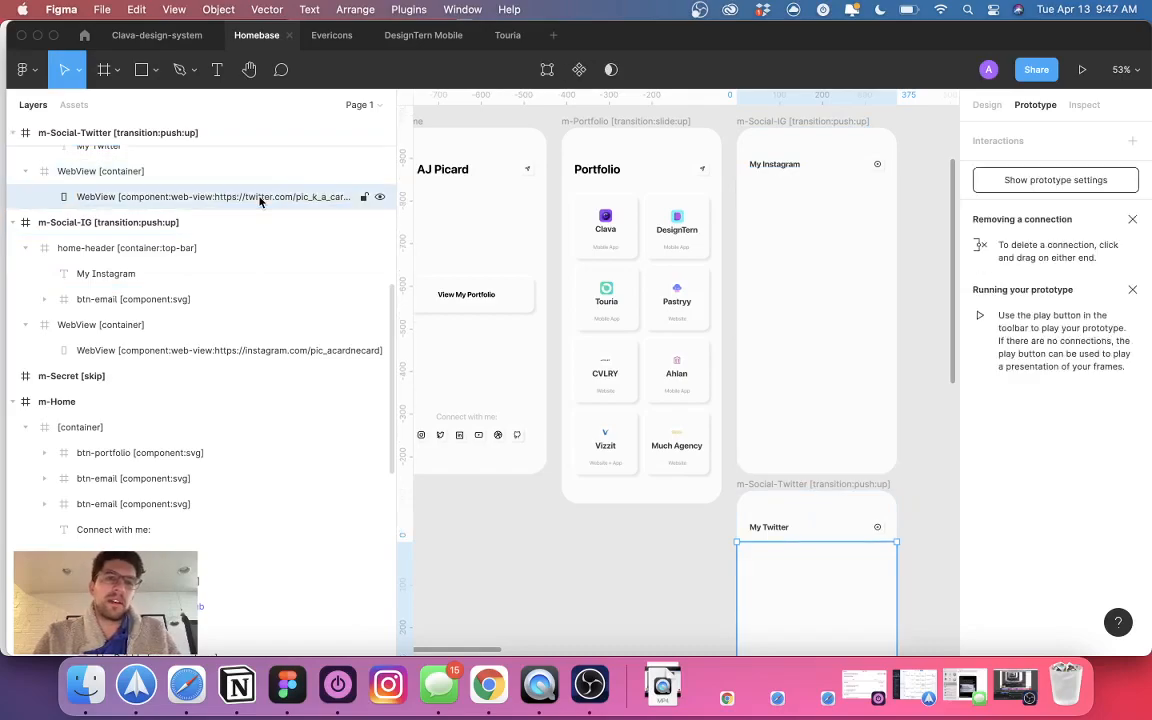
# - Examine the social icons on m-Home and the prototype connections of the m-Portfolio container
pyautogui.scroll(-5, 813, 453)
pyautogui.scroll(-5, 813, 453)
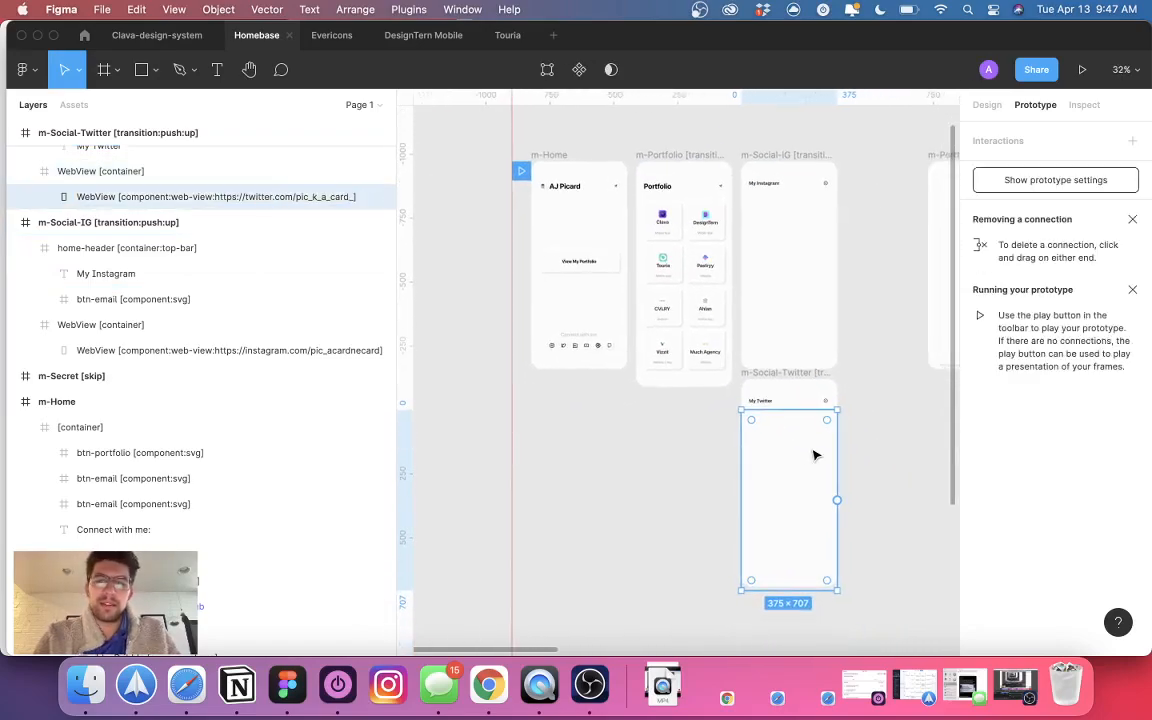
pyautogui.click(530, 342)
pyautogui.scroll(5, 530, 342)
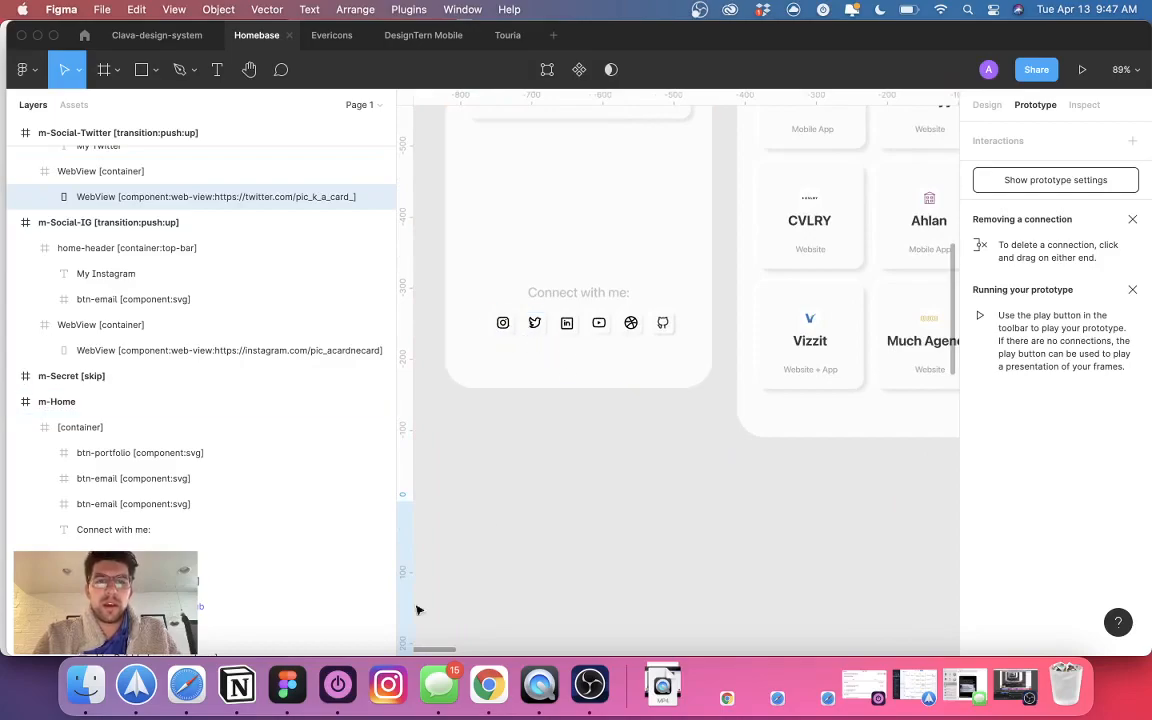
pyautogui.scroll(-4, 584, 357)
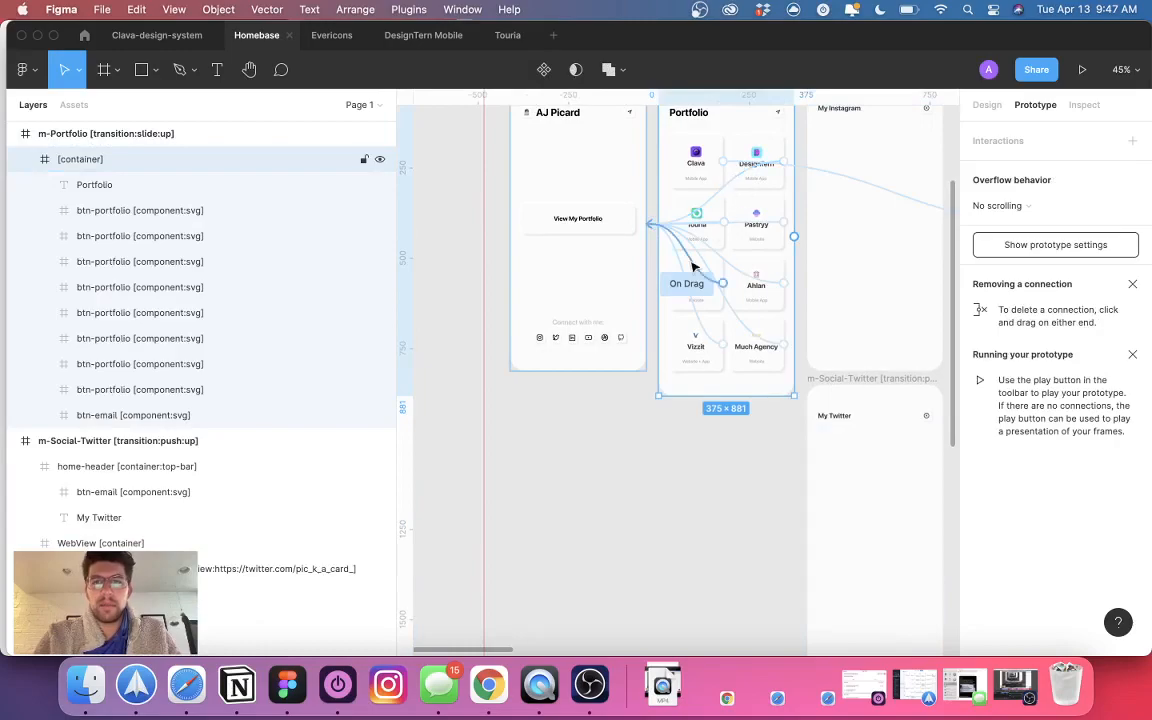
pyautogui.scroll(3, 693, 266)
pyautogui.hscroll(3, 693, 266)
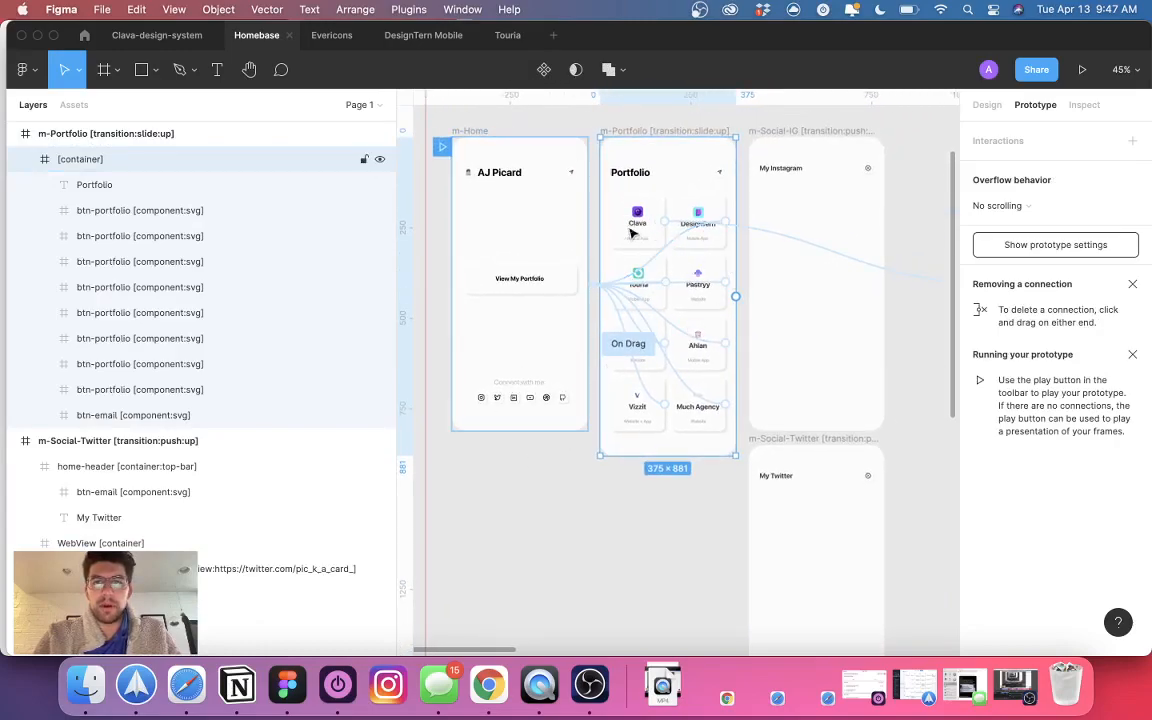
# - Show the design properties and look over the m-Portfolio, m-Social-IG and m-Social-Twitter frames
pyautogui.click(985, 105)
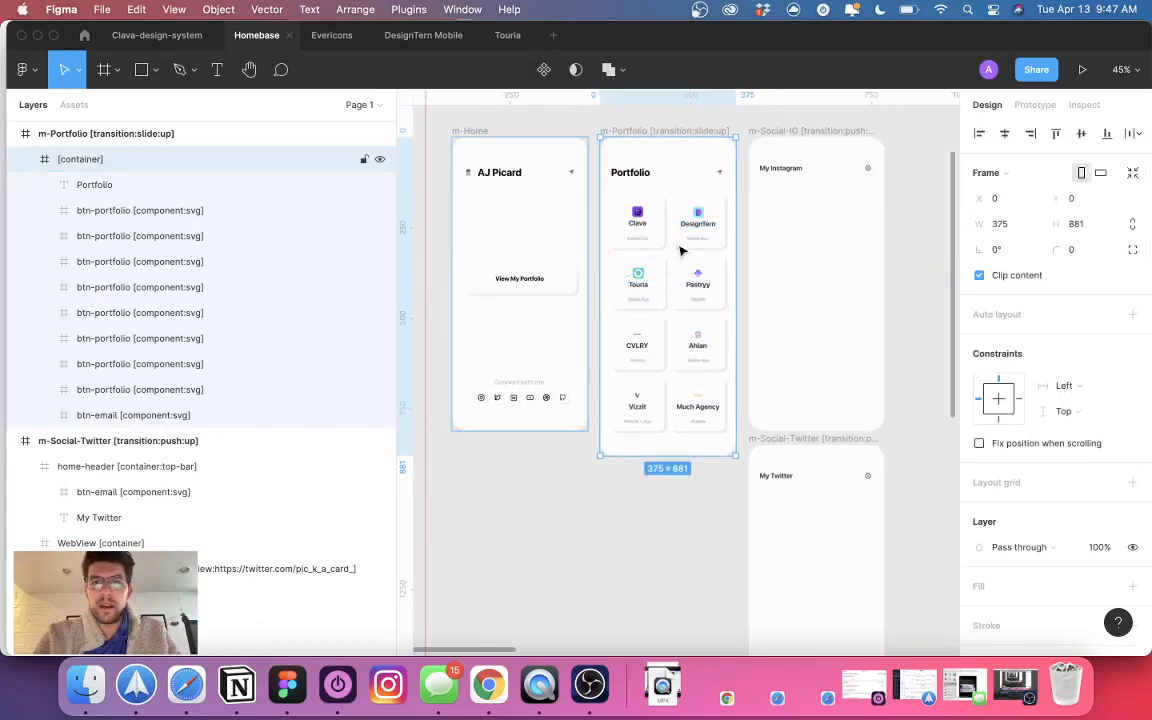
pyautogui.hscroll(2, 717, 306)
pyautogui.scroll(-5, 717, 306)
pyautogui.hscroll(2, 717, 306)
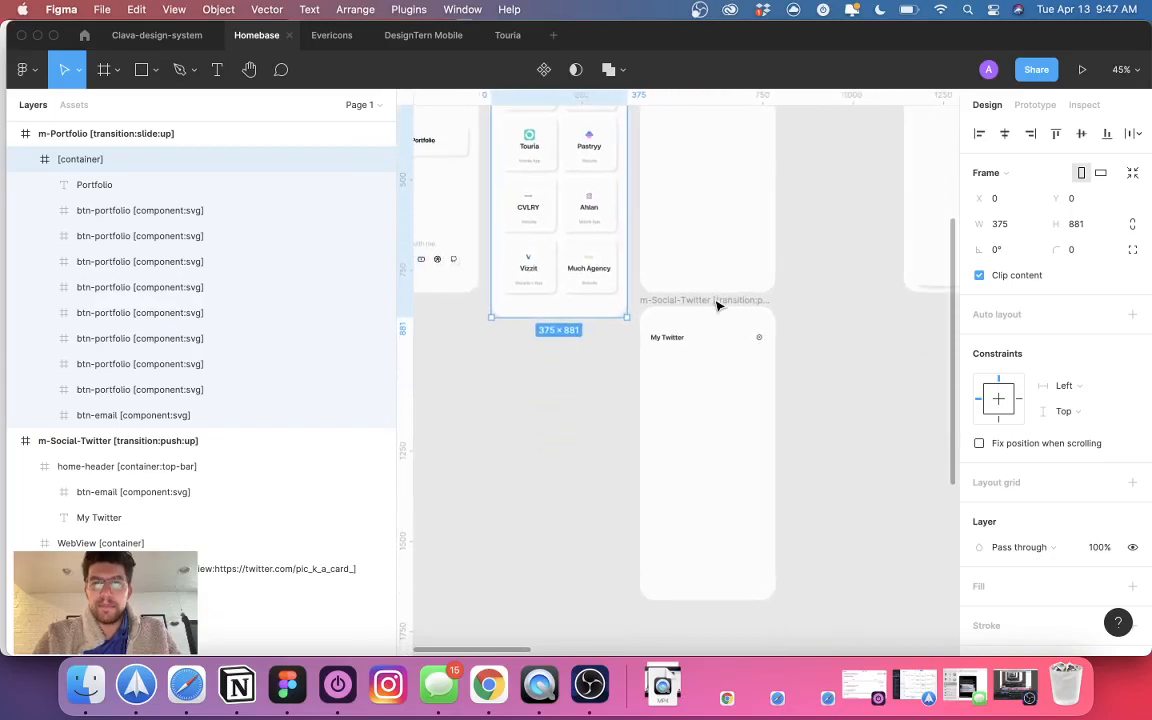
pyautogui.scroll(2, 720, 365)
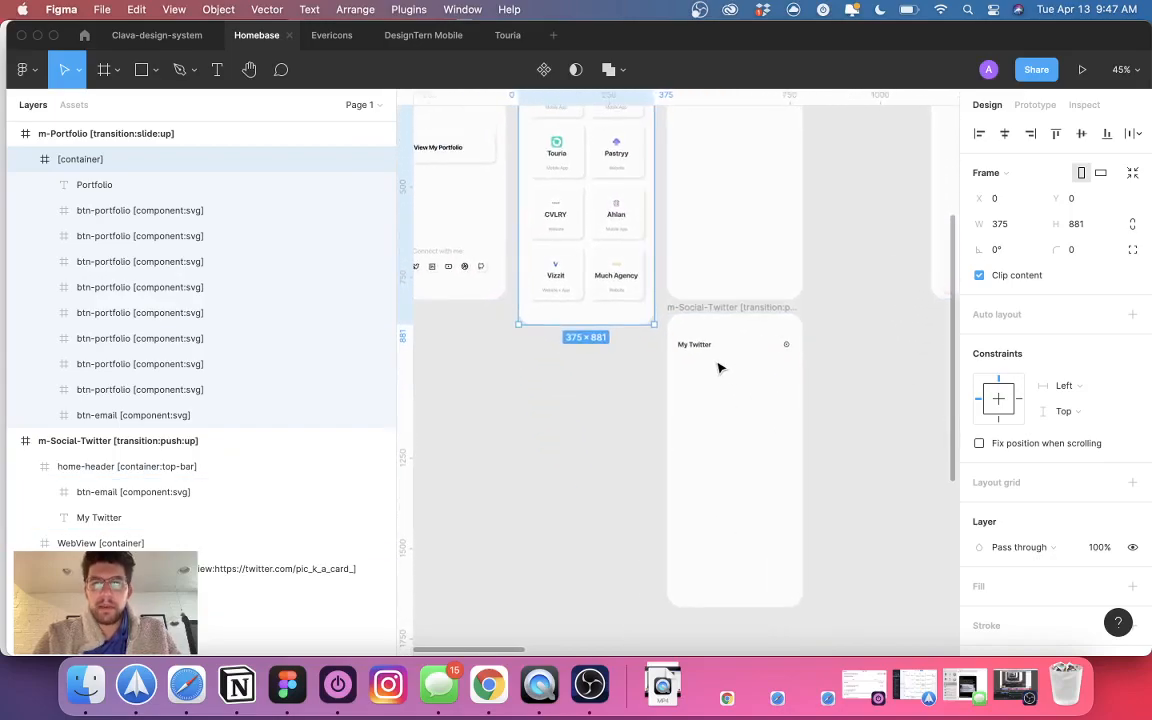
pyautogui.scroll(5, 790, 345)
pyautogui.scroll(-5, 779, 350)
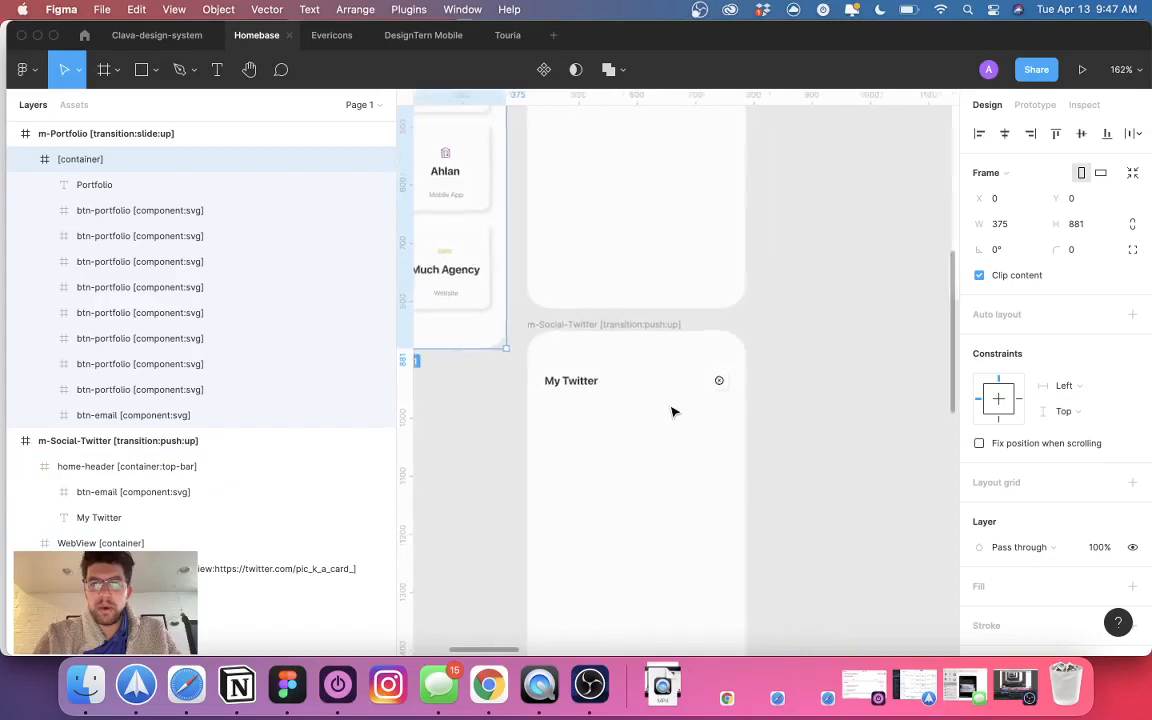
pyautogui.hscroll(-5, 674, 411)
pyautogui.scroll(4, 659, 400)
pyautogui.hscroll(2, 659, 400)
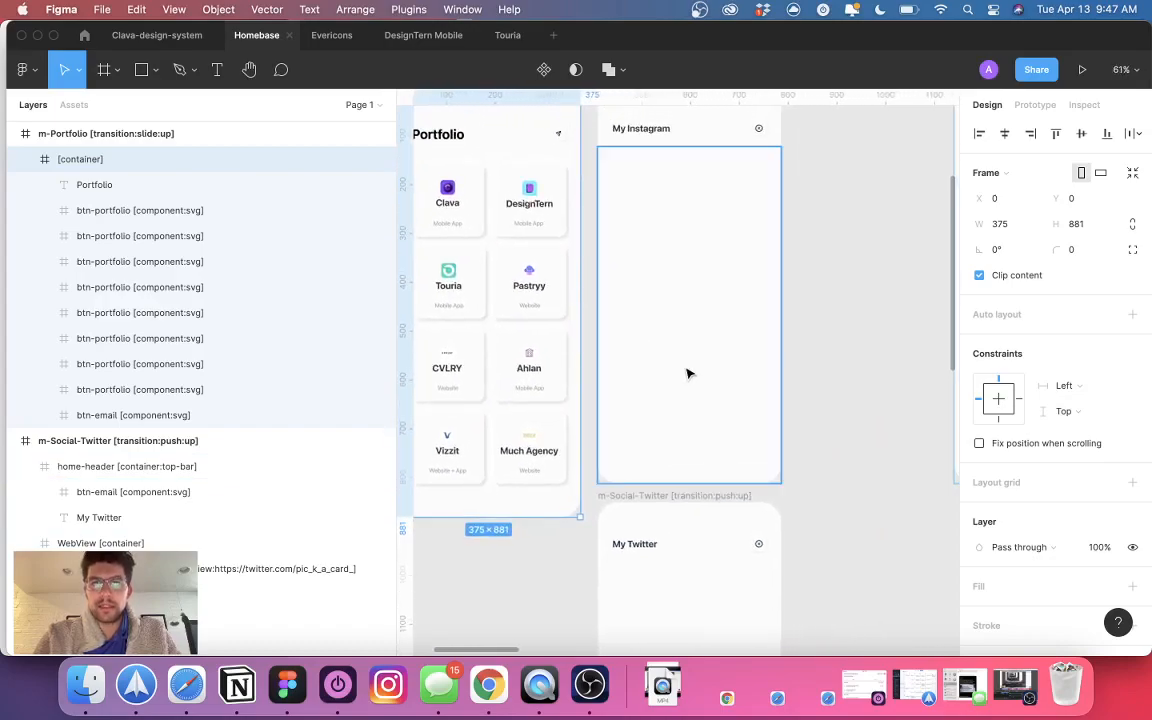
pyautogui.scroll(-5, 686, 373)
# - Inspect the WebView container in m-Social-Twitter and the web-view tag on its nested rectangle
pyautogui.click(679, 493)
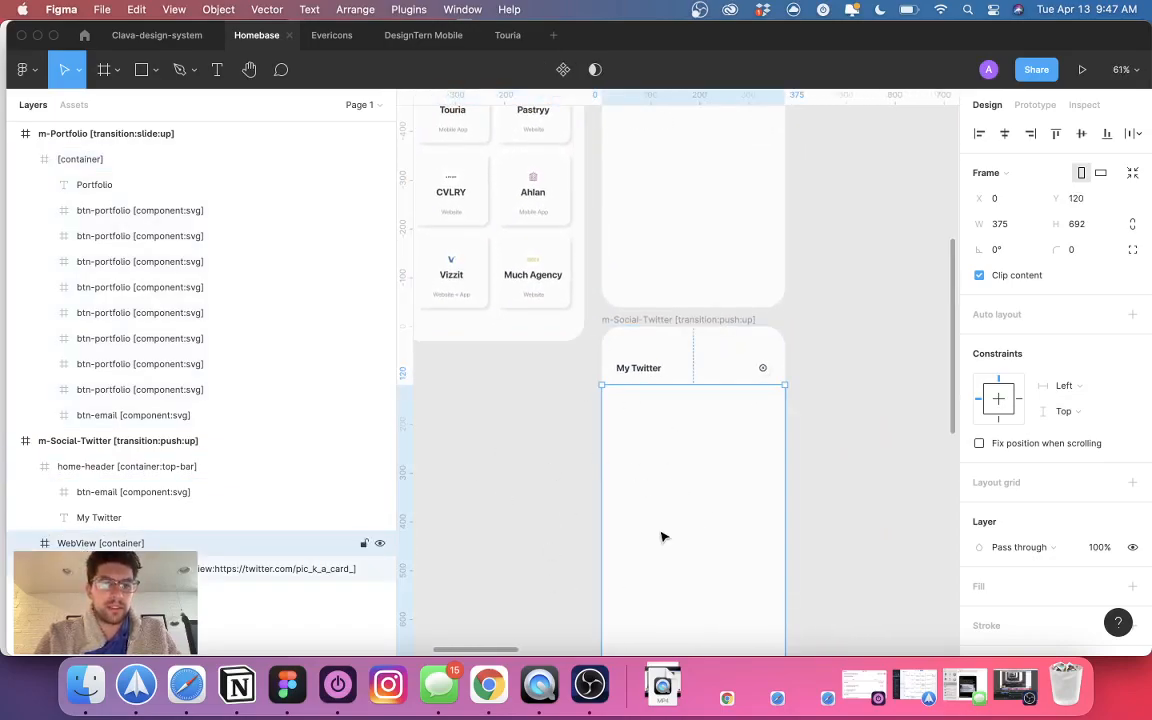
pyautogui.doubleClick(277, 569)
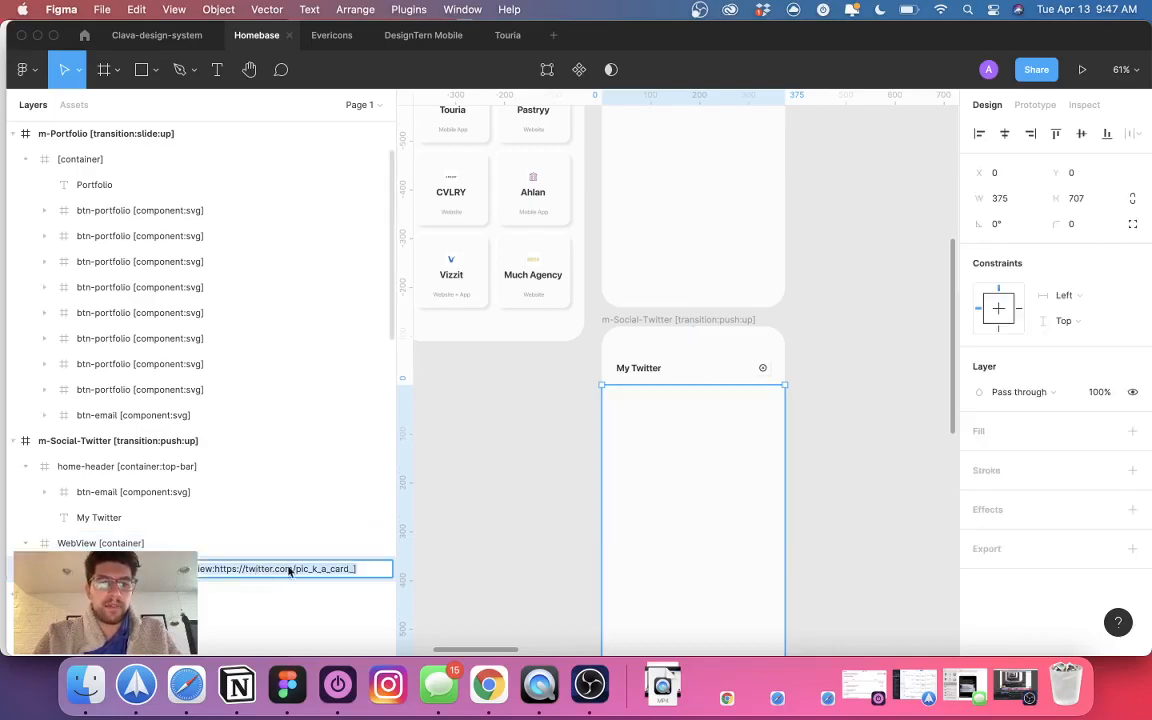
pyautogui.press('Return')
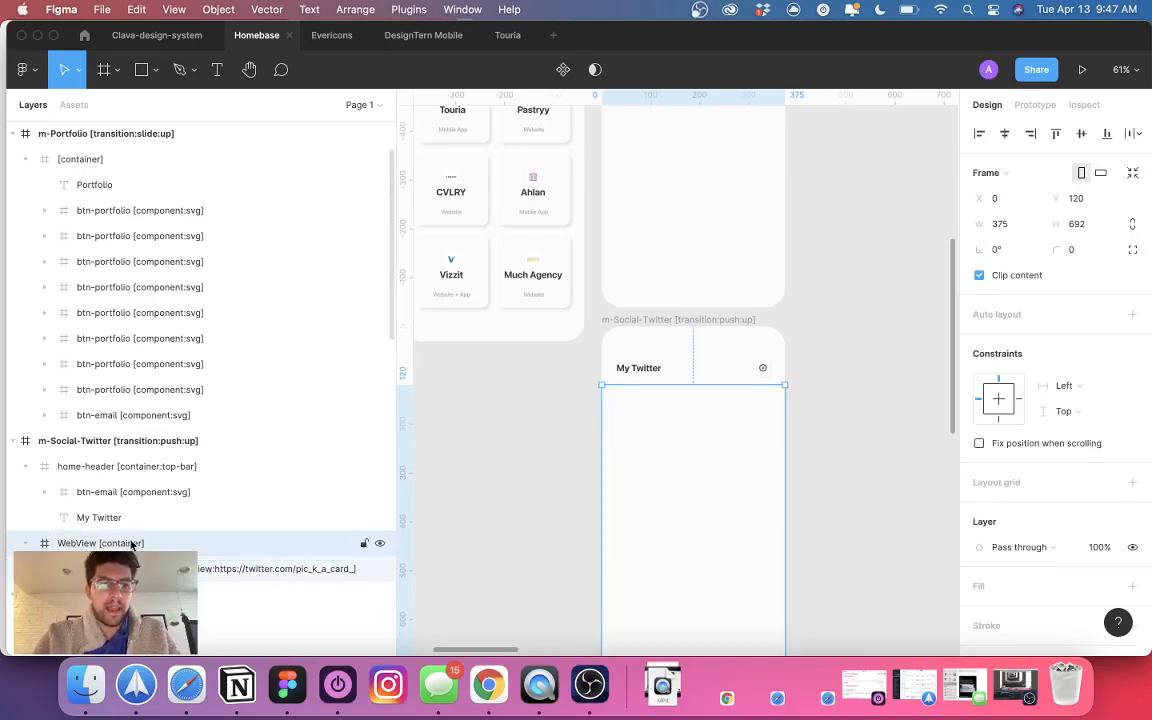
# - Inspect the WebView, home-header, btn-email and My Twitter layers of m-Social-Twitter and their container and component tags
pyautogui.doubleClick(100, 543)
pyautogui.press('Tab')
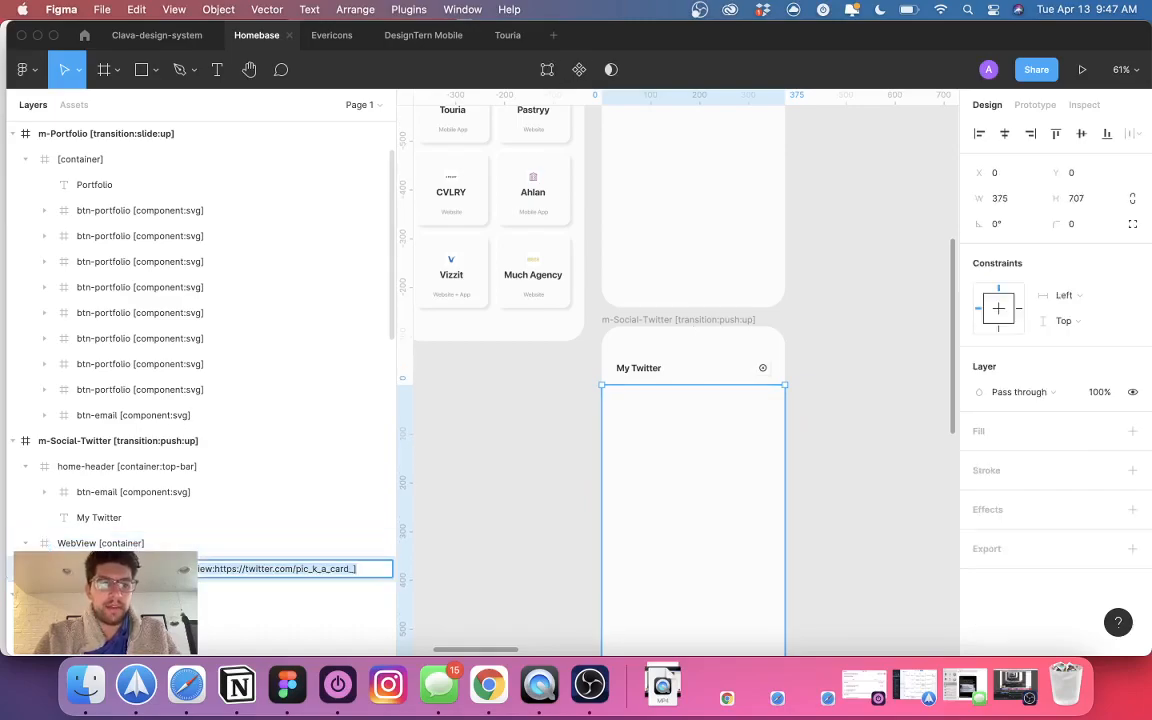
pyautogui.click(121, 468)
pyautogui.doubleClick(160, 470)
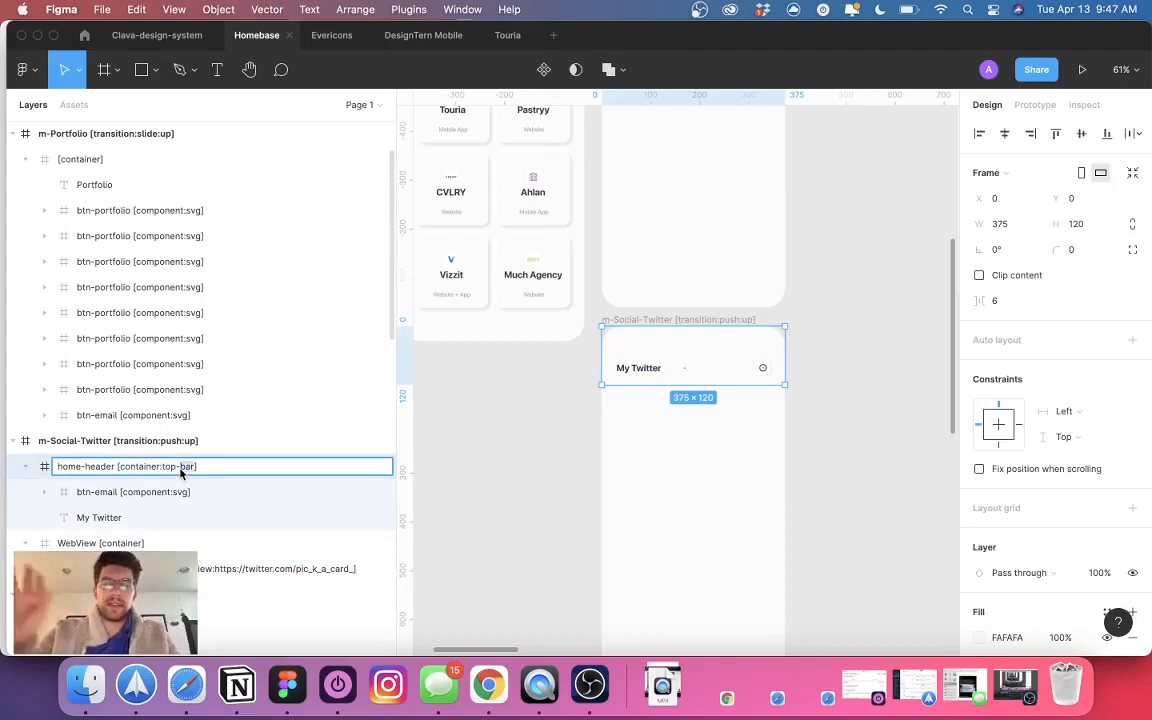
pyautogui.click(130, 493)
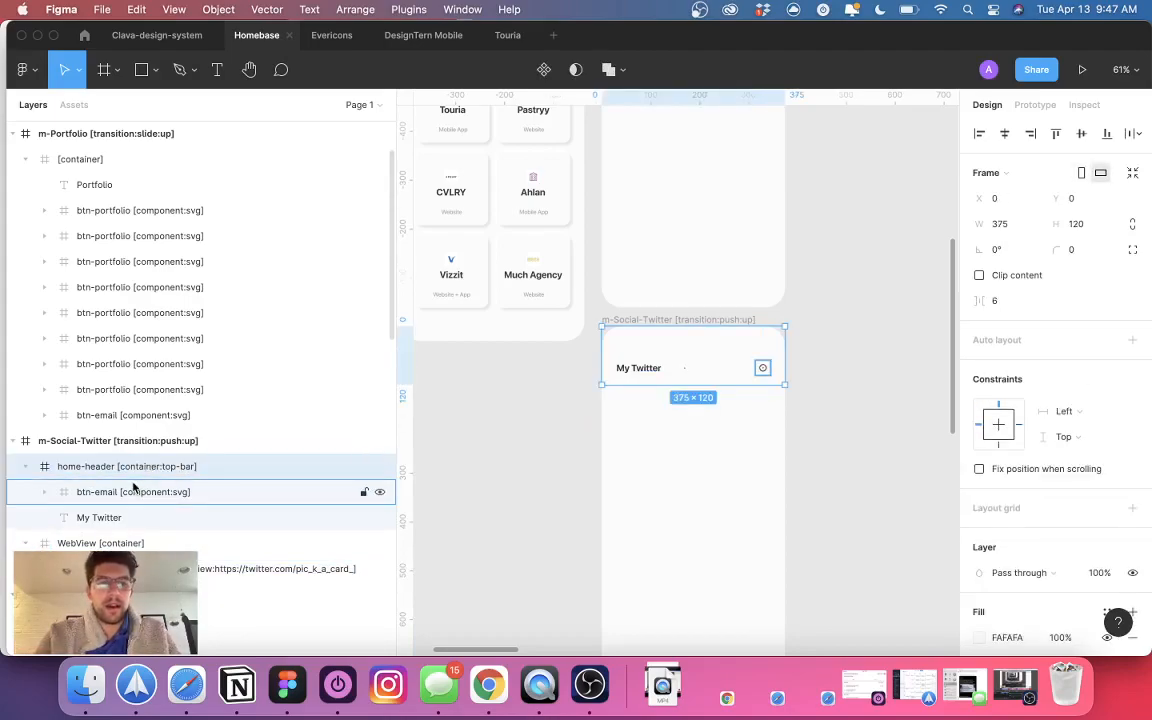
pyautogui.doubleClick(125, 495)
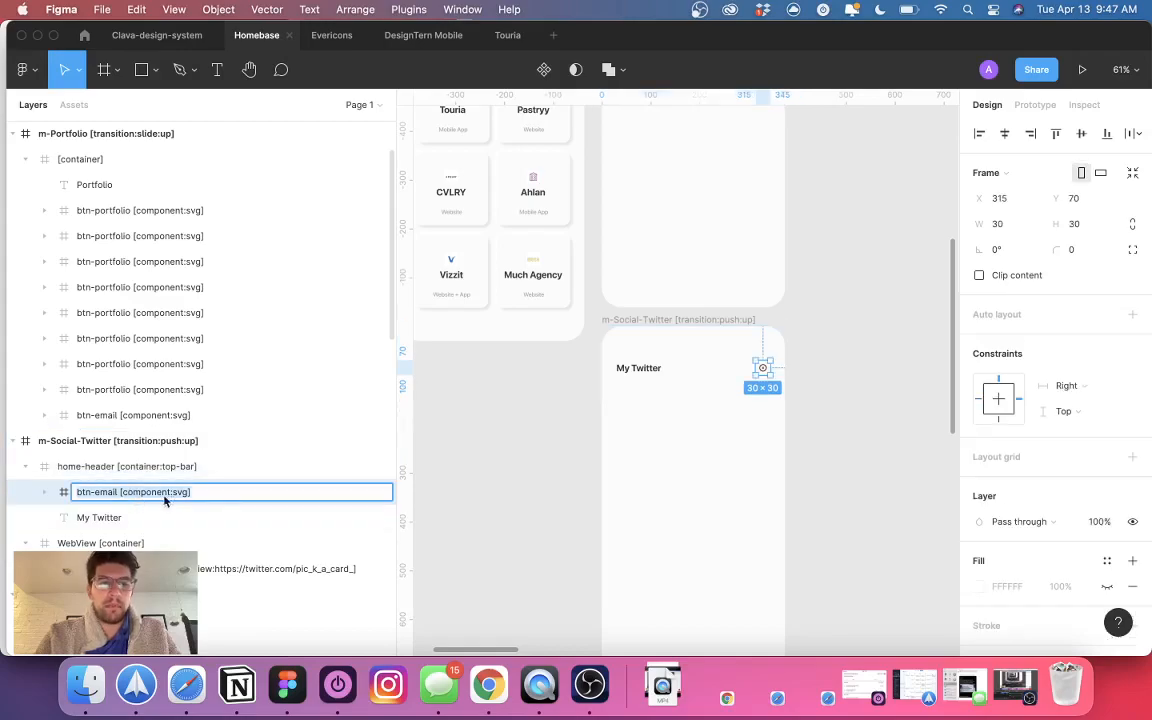
pyautogui.click(110, 522)
pyautogui.hscroll(-3, 555, 496)
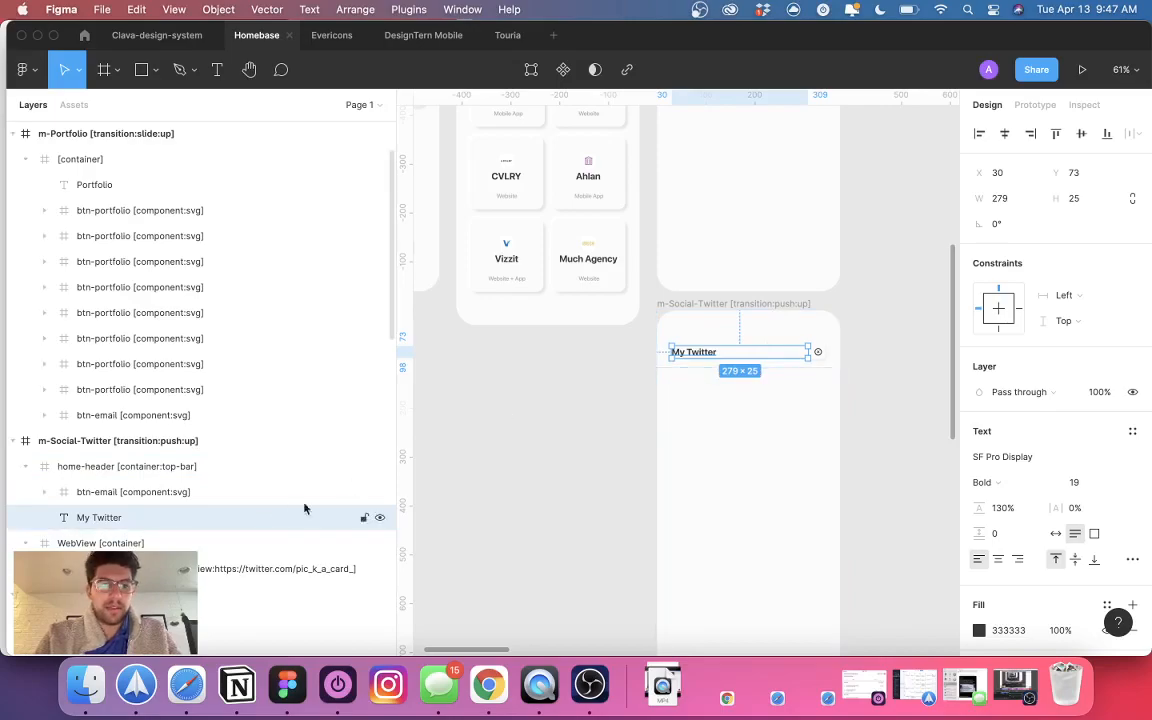
pyautogui.click(603, 477)
# - Switch to Bravo Studio in Safari, re-sync the Homebase project from Figma, and bring up the phone preview in QuickTime Player
pyautogui.click(184, 687)
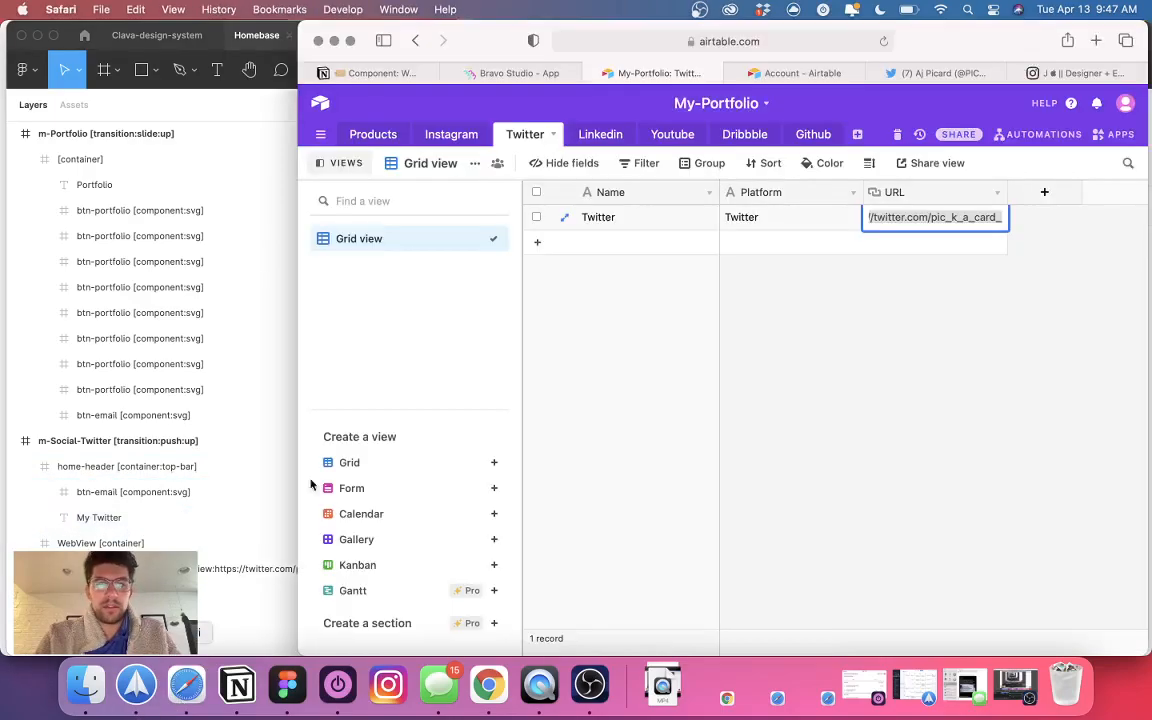
pyautogui.click(510, 75)
pyautogui.click(947, 116)
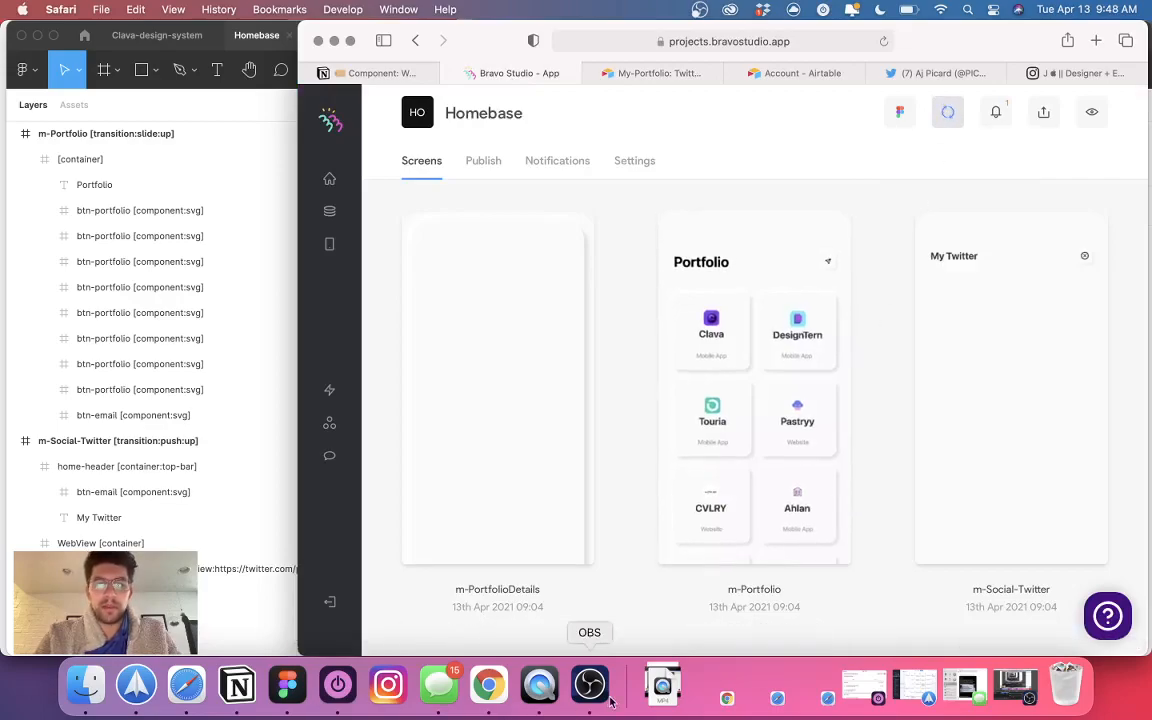
pyautogui.click(551, 696)
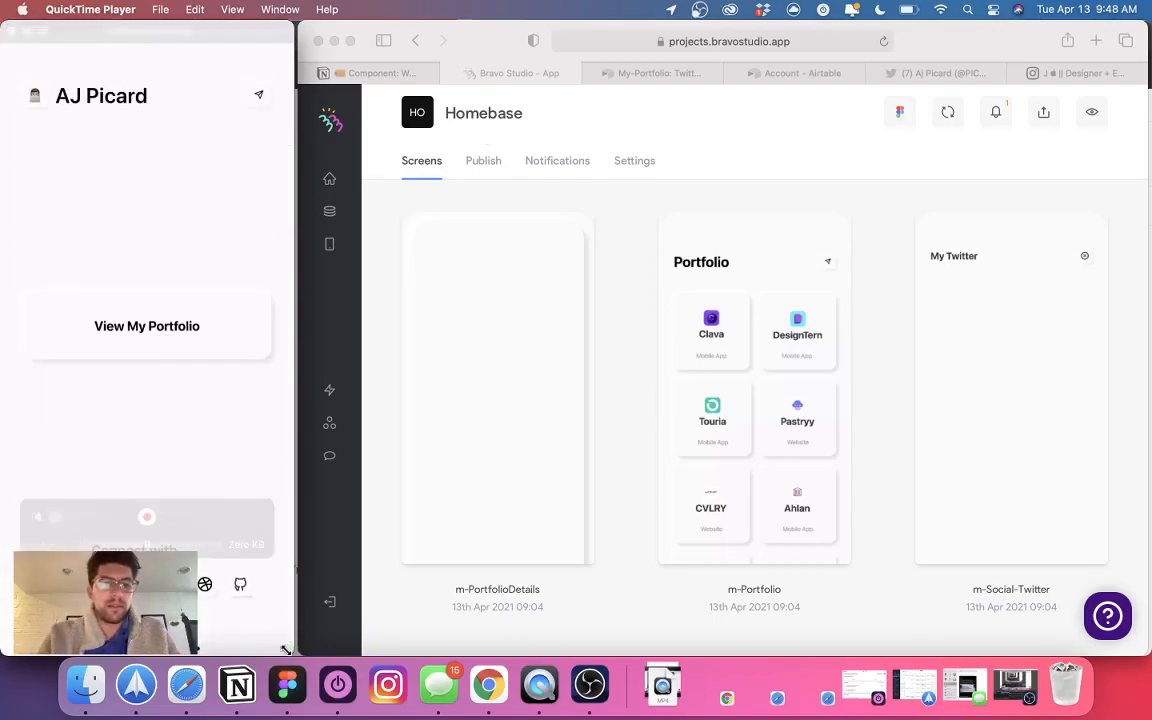
# - Return to Figma and check the prototype connection of the Twitter icon on m-Home
pyautogui.click(287, 683)
pyautogui.hscroll(-5, 520, 360)
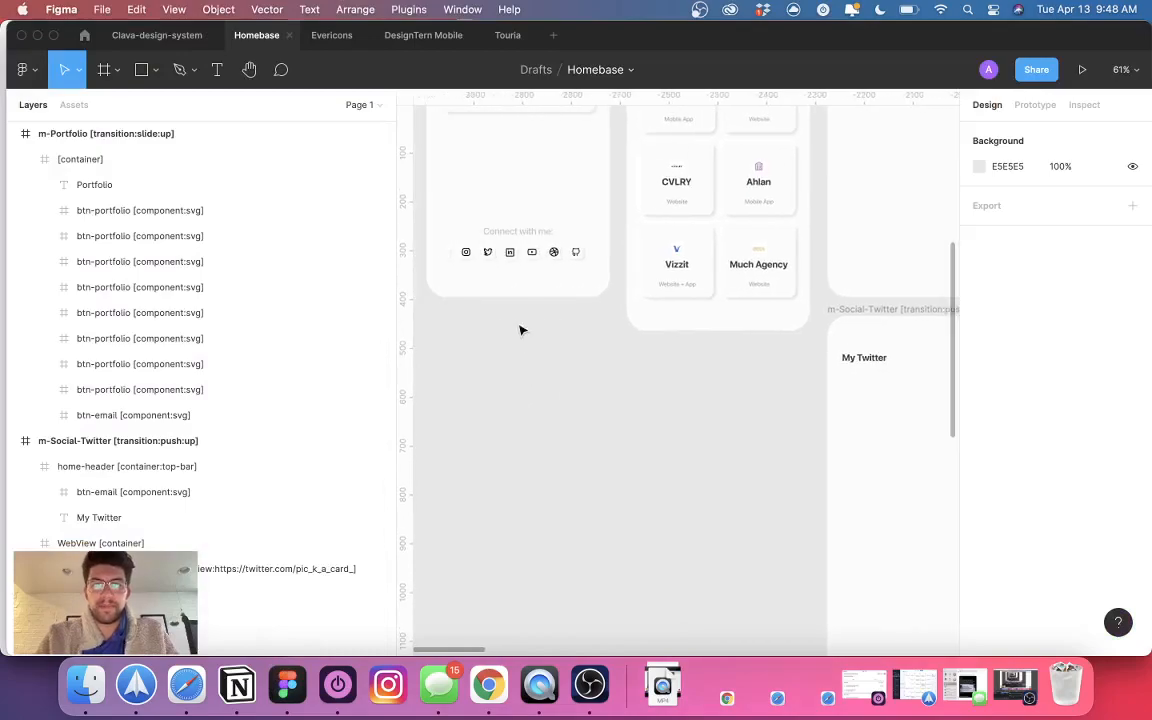
pyautogui.click(491, 255)
pyautogui.click(493, 258)
pyautogui.doubleClick(490, 255)
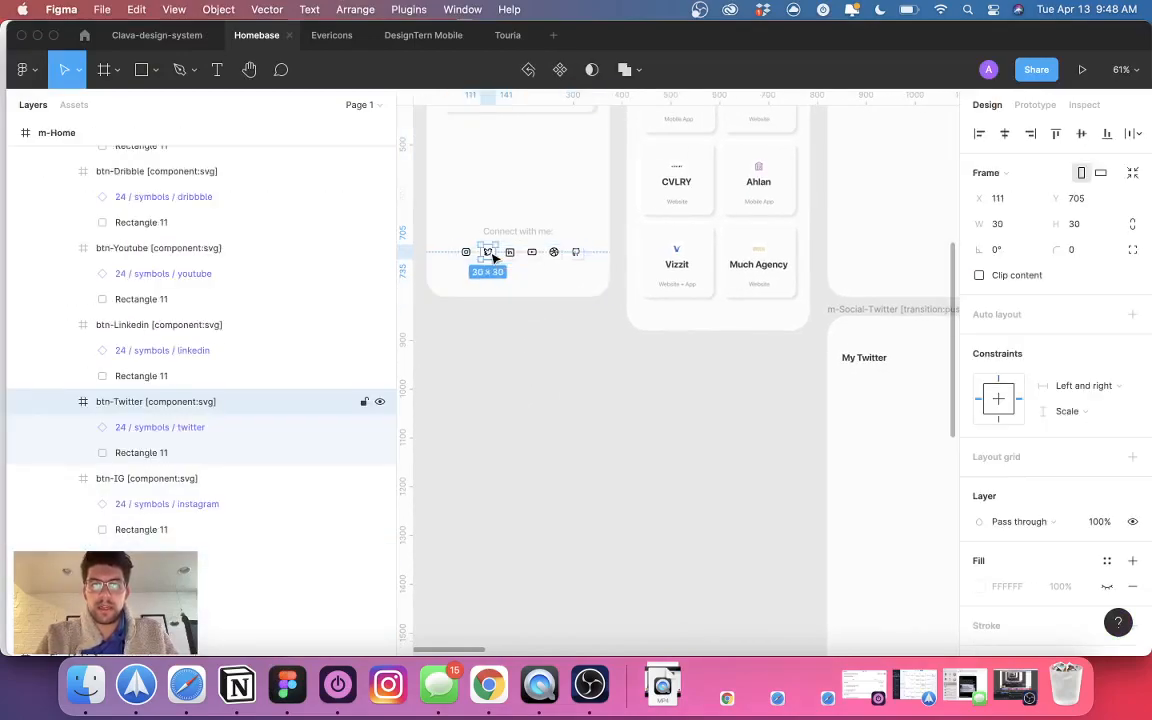
pyautogui.click(1035, 105)
pyautogui.scroll(3, 812, 351)
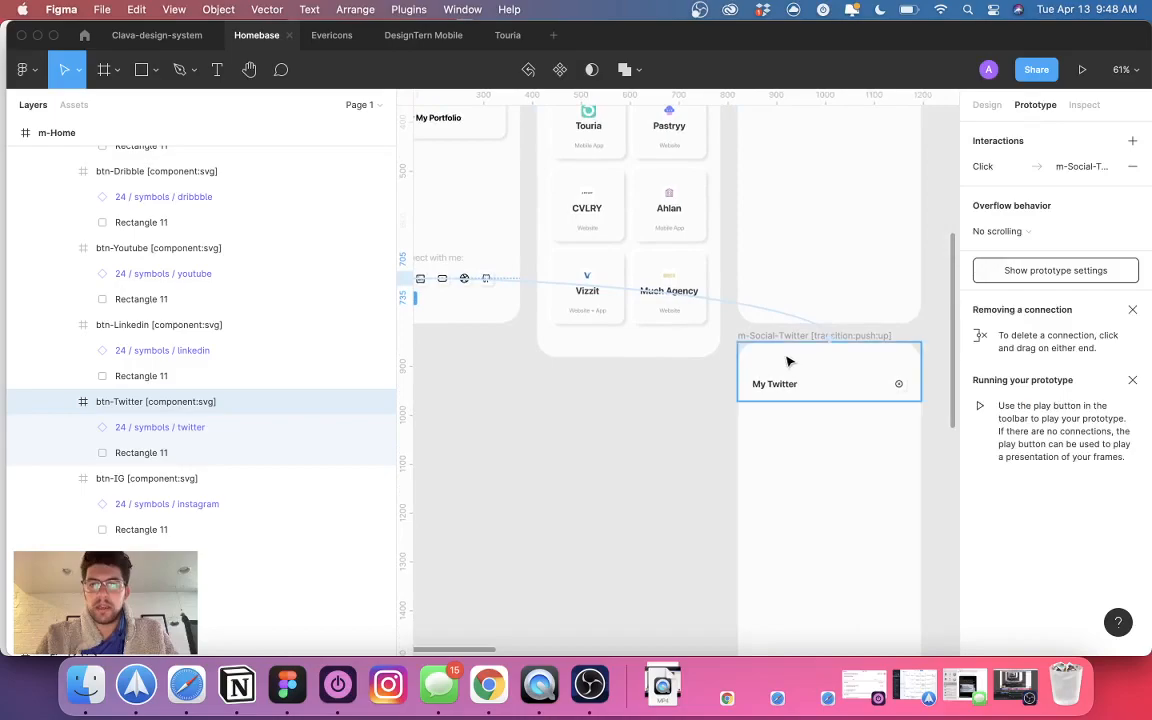
# - Examine the interaction details of the Instagram icon's connection on m-Home and compare it with the neighbouring Twitter icon
pyautogui.hscroll(-5, 792, 365)
pyautogui.scroll(5, 548, 314)
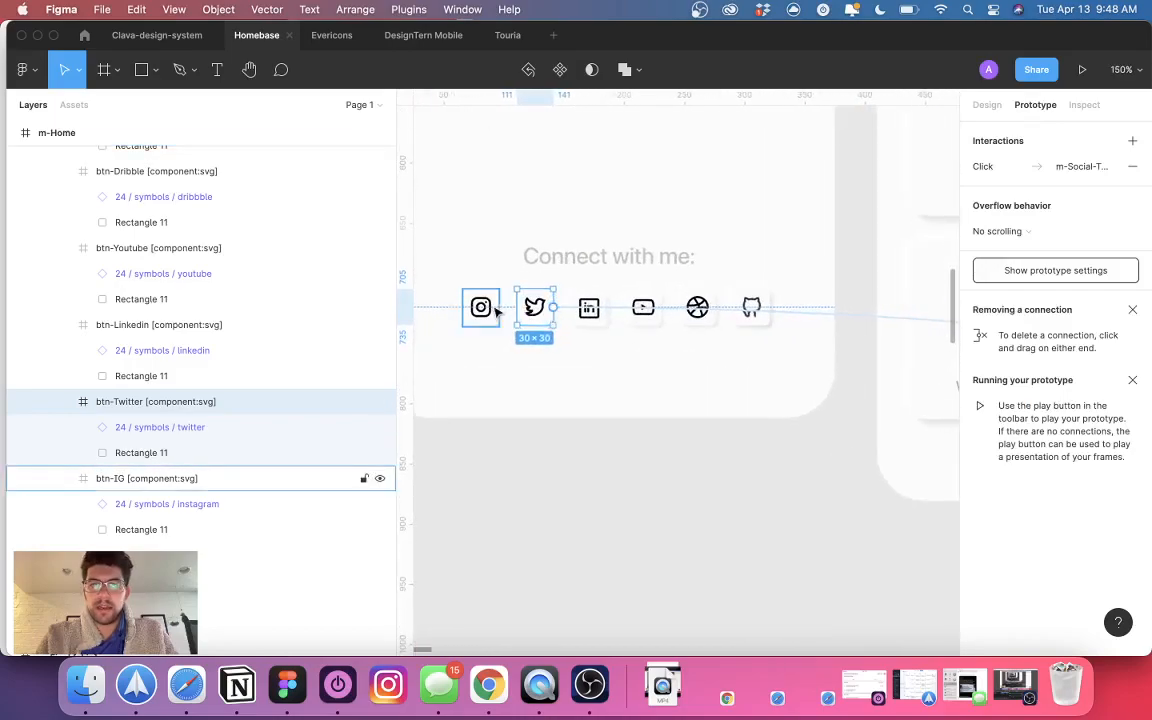
pyautogui.click(482, 309)
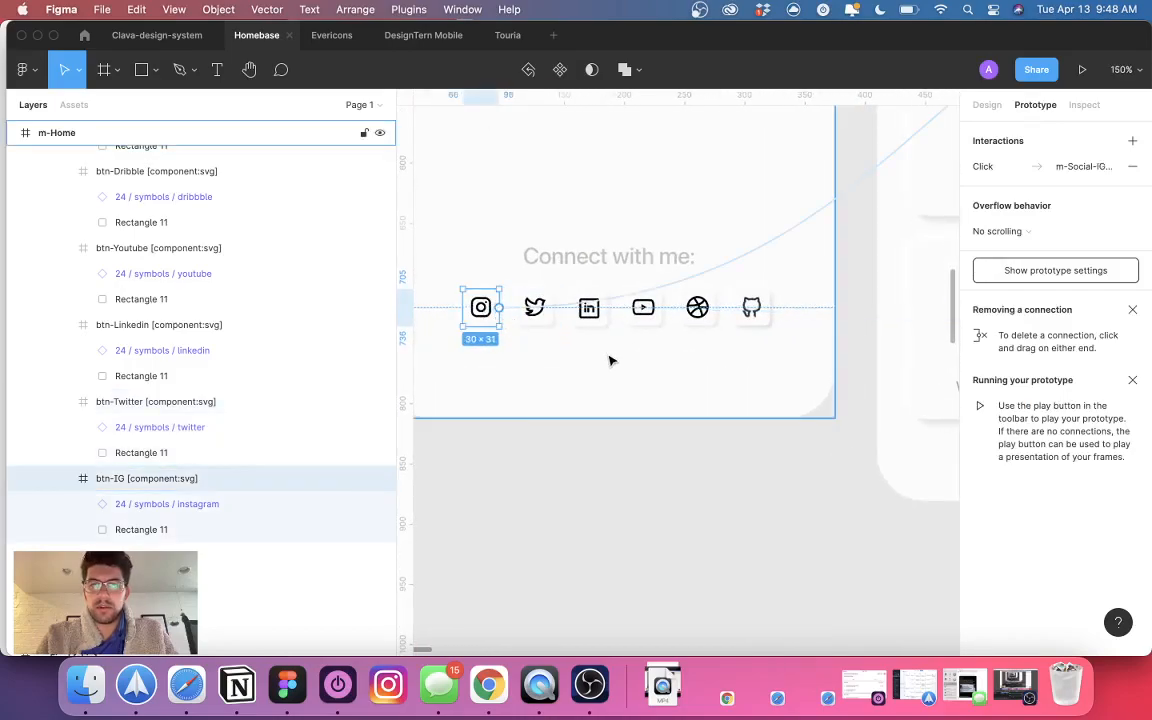
pyautogui.scroll(-8, 612, 361)
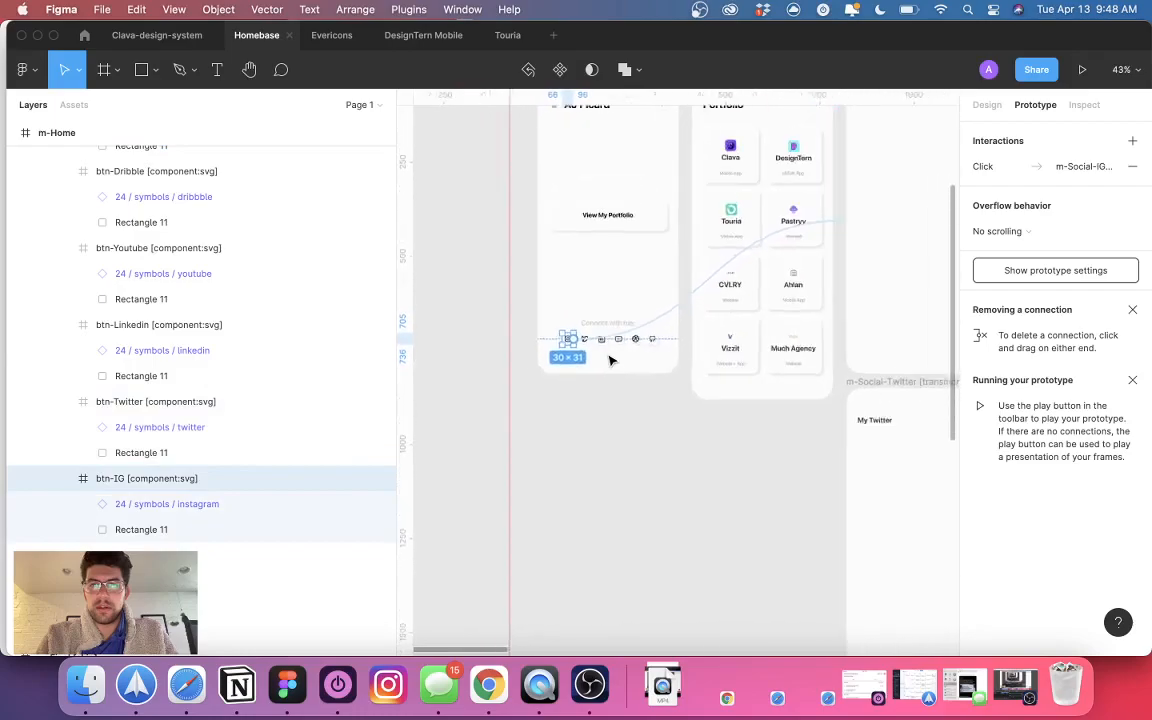
pyautogui.scroll(-4, 612, 361)
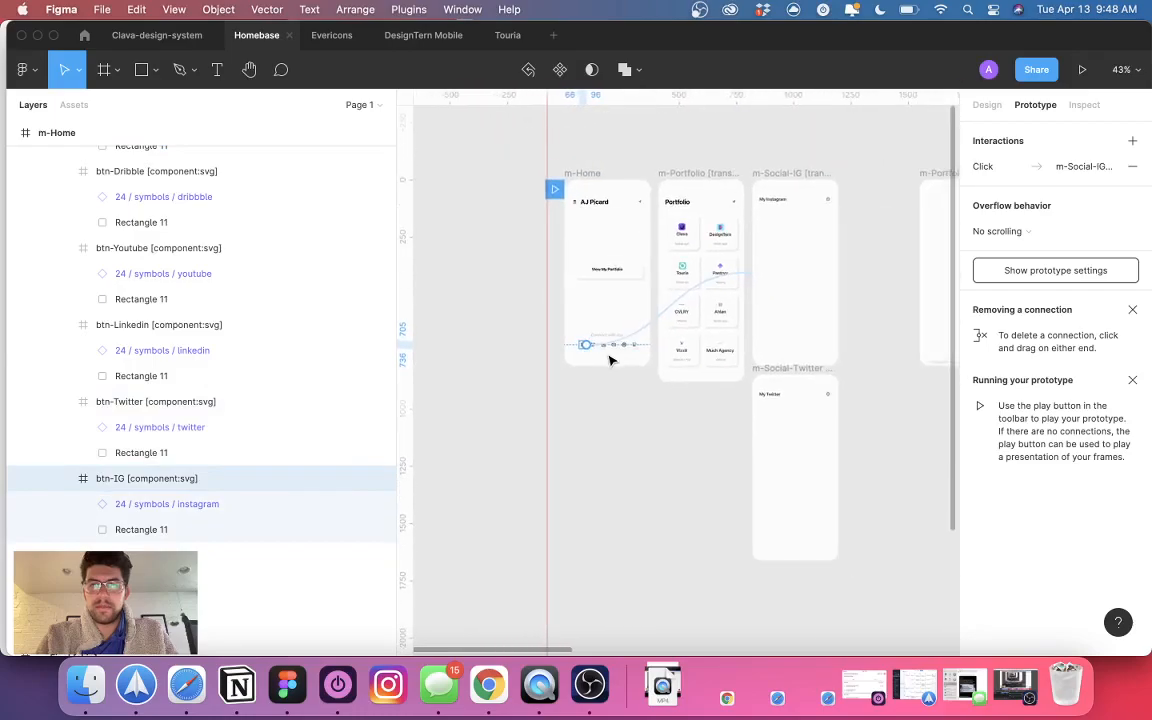
pyautogui.click(746, 273)
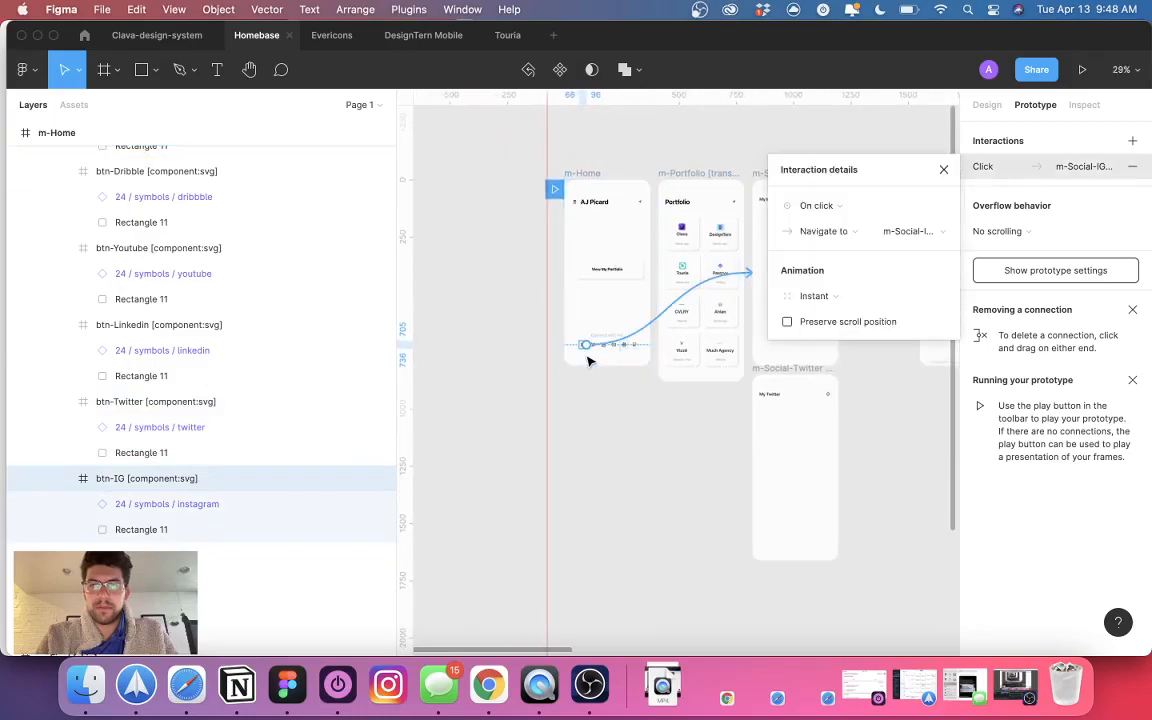
pyautogui.scroll(10, 590, 362)
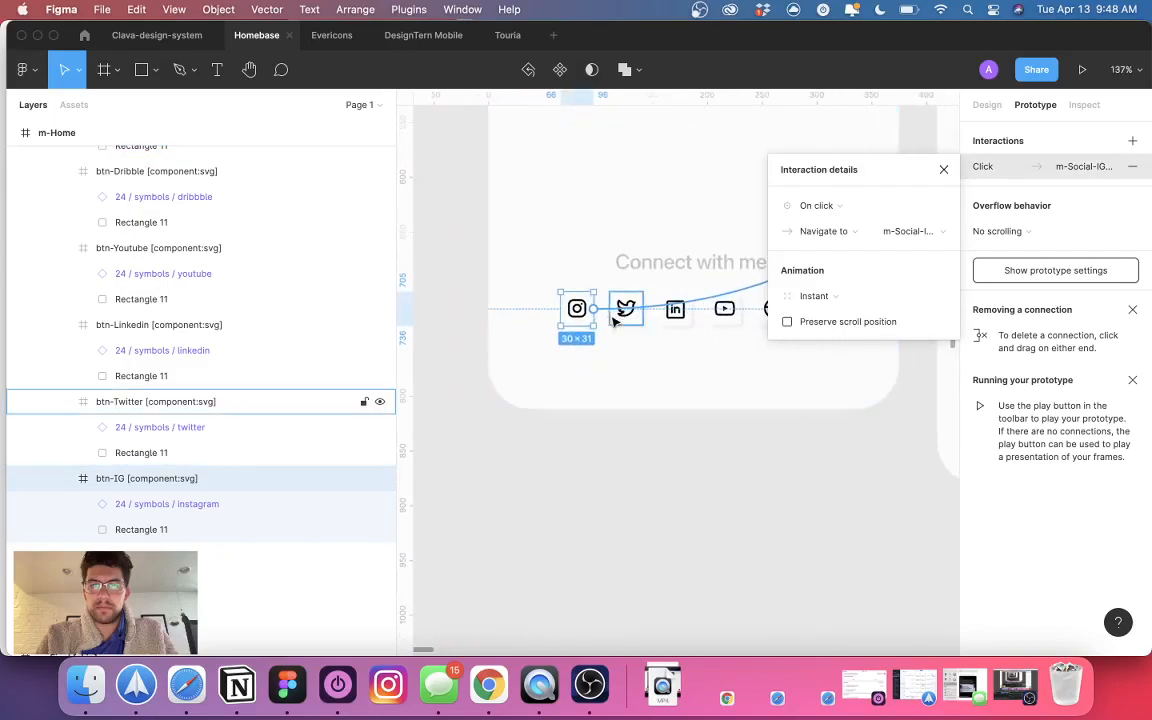
pyautogui.click(622, 318)
pyautogui.click(602, 350)
pyautogui.click(592, 316)
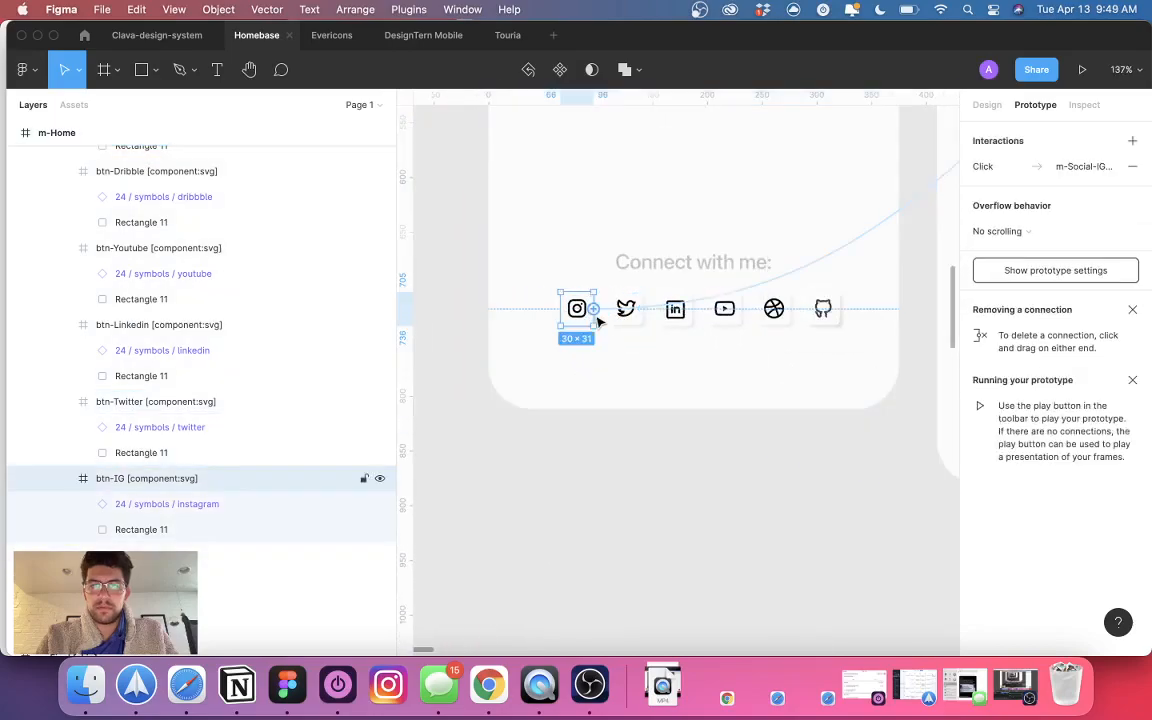
# - Collapse the btn-Twitter, btn-Linkedin, btn-Youtube, btn-Dribble and btn-Git layers inside the m-Home Wrapper
pyautogui.click(64, 402)
pyautogui.click(64, 361)
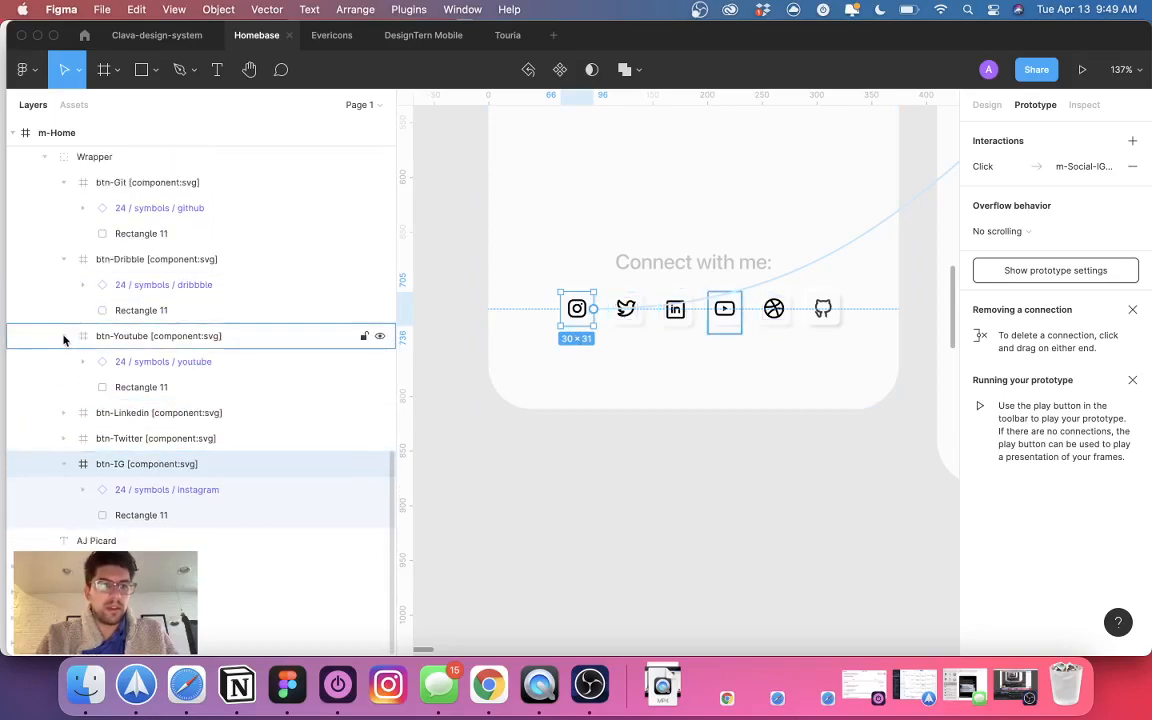
pyautogui.click(64, 336)
pyautogui.click(64, 310)
pyautogui.click(64, 283)
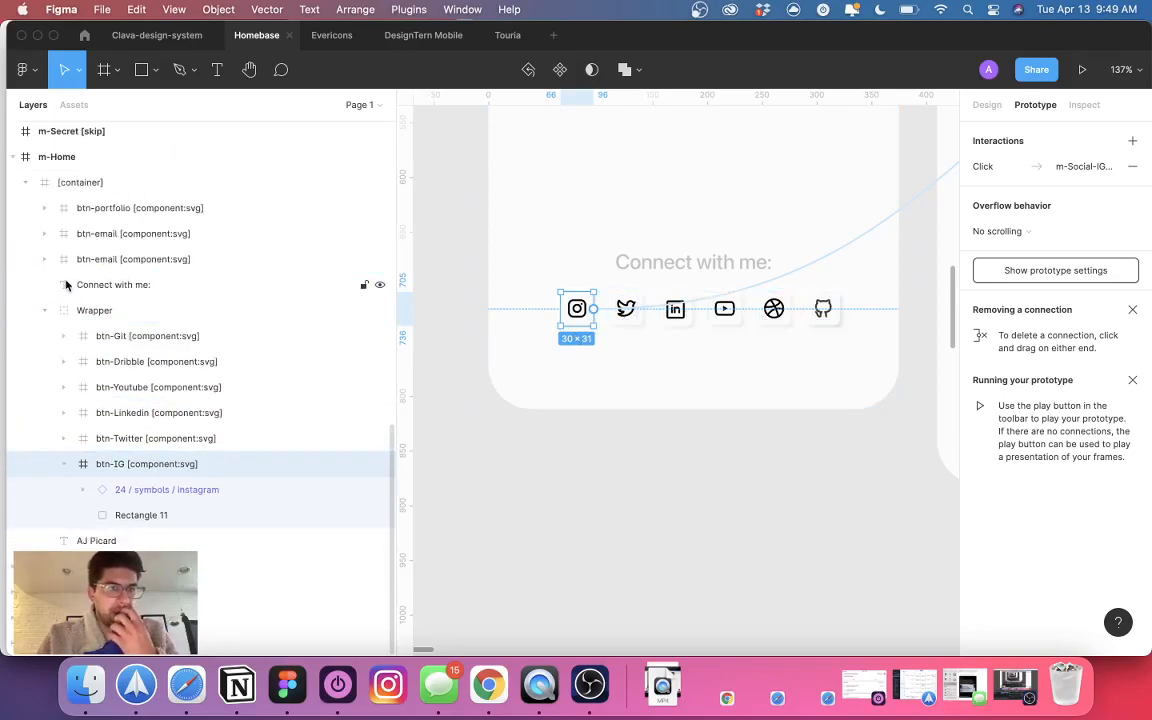
# - Select the Wrapper group on m-Home and examine where the prototype connections of its social icons start and lead
pyautogui.click(82, 312)
pyautogui.hscroll(5, 841, 417)
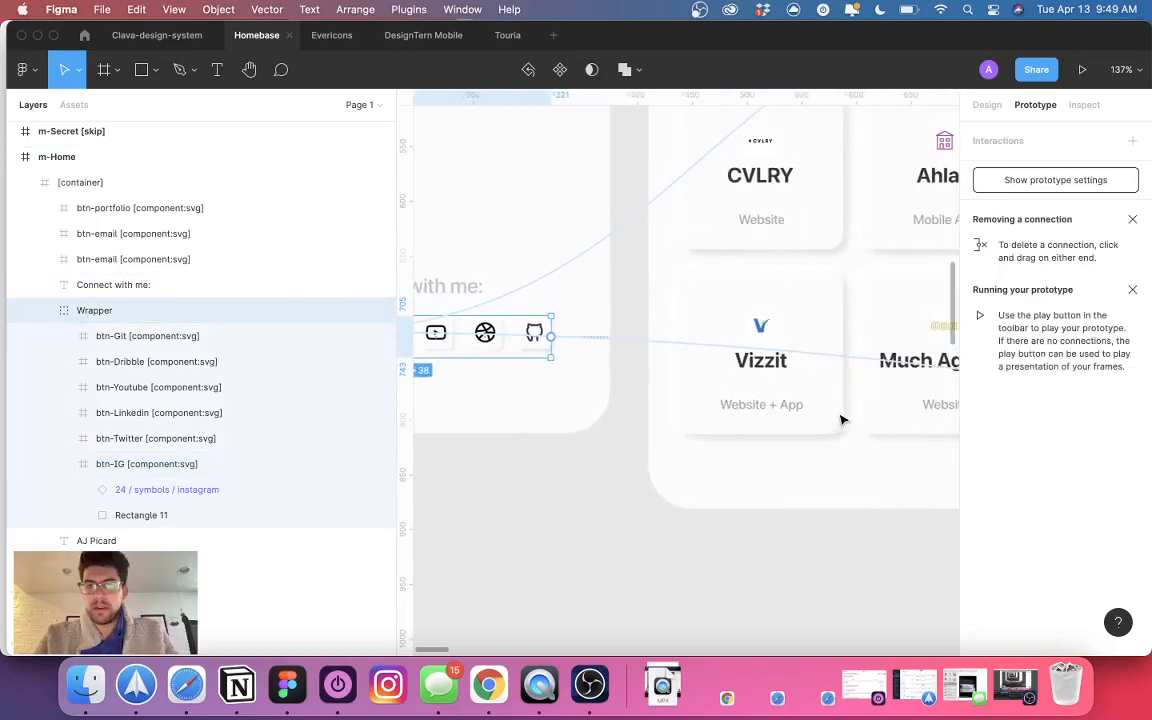
pyautogui.scroll(-3, 841, 420)
pyautogui.scroll(-2, 841, 420)
pyautogui.scroll(5, 841, 420)
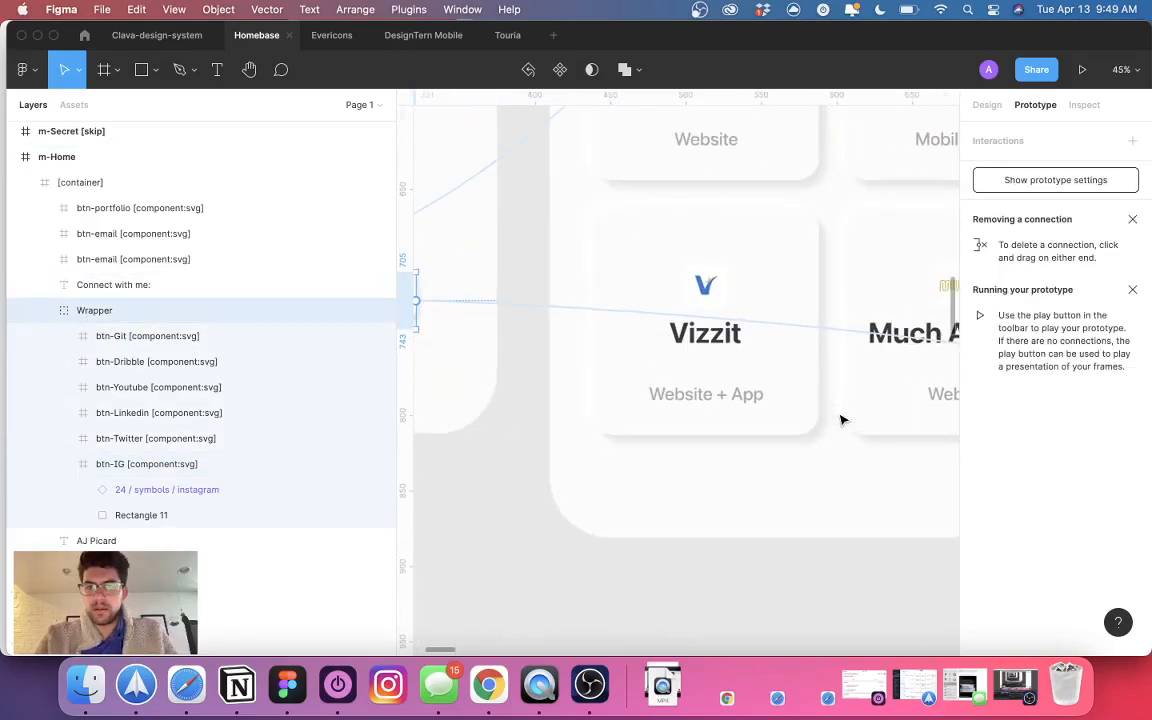
pyautogui.hscroll(-5, 841, 420)
pyautogui.scroll(1, 841, 420)
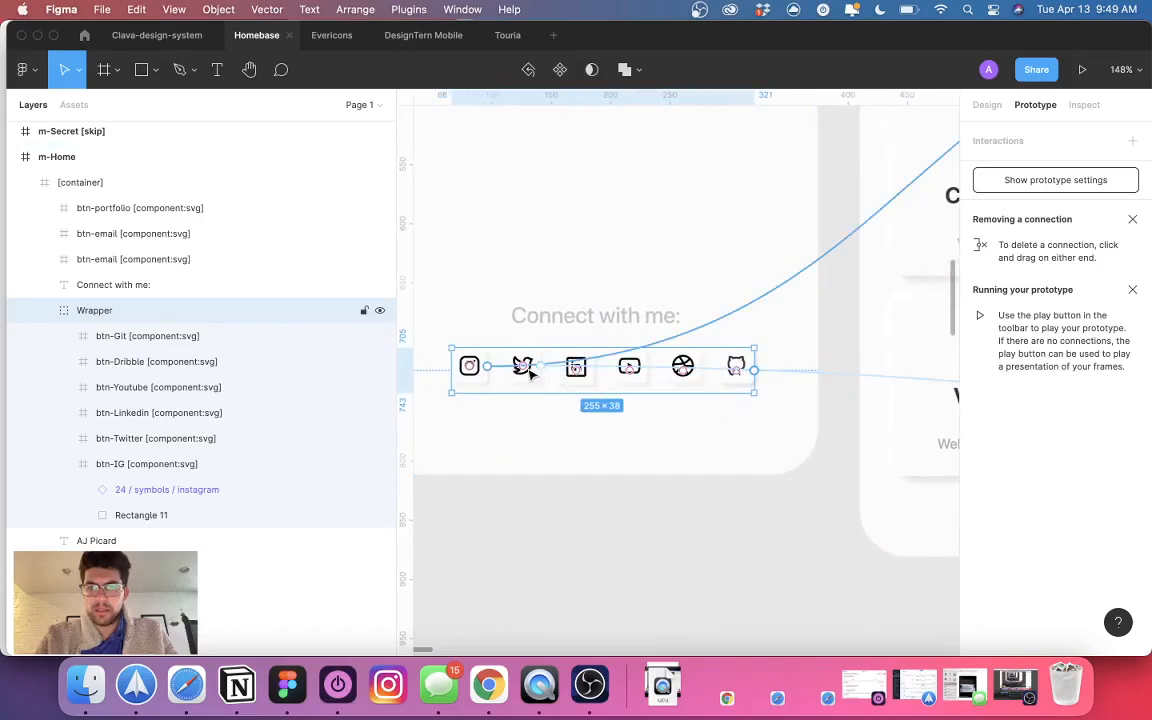
pyautogui.scroll(5, 560, 362)
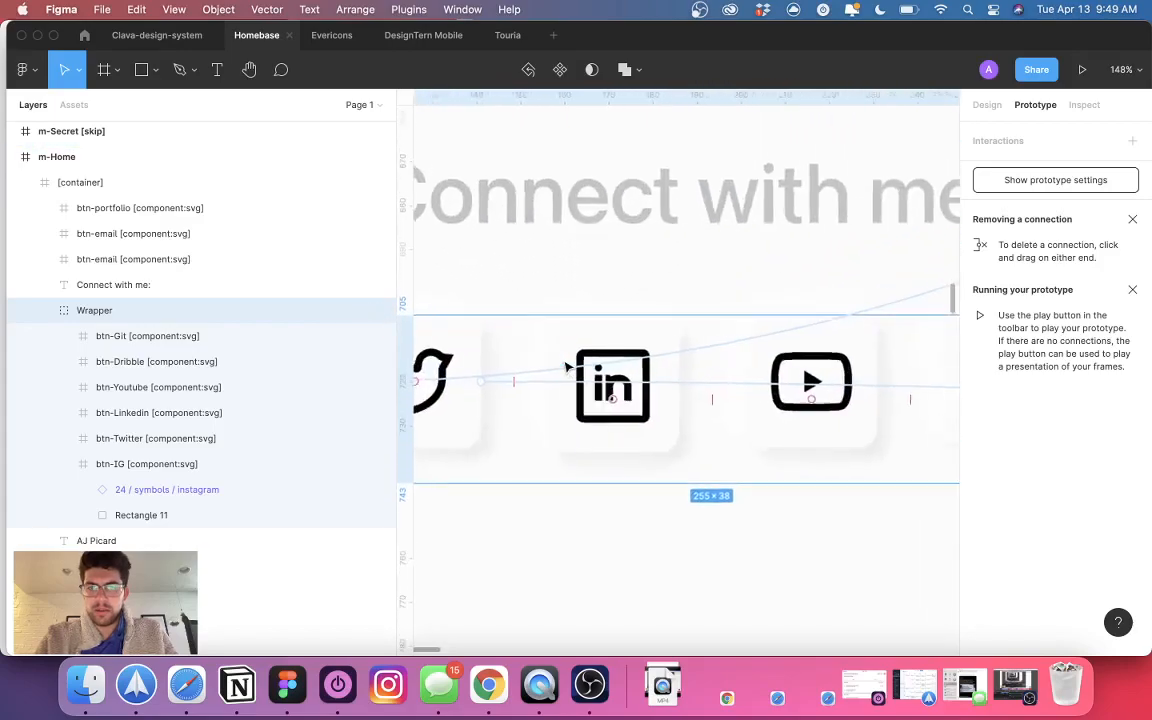
pyautogui.scroll(-5, 566, 364)
pyautogui.scroll(5, 566, 364)
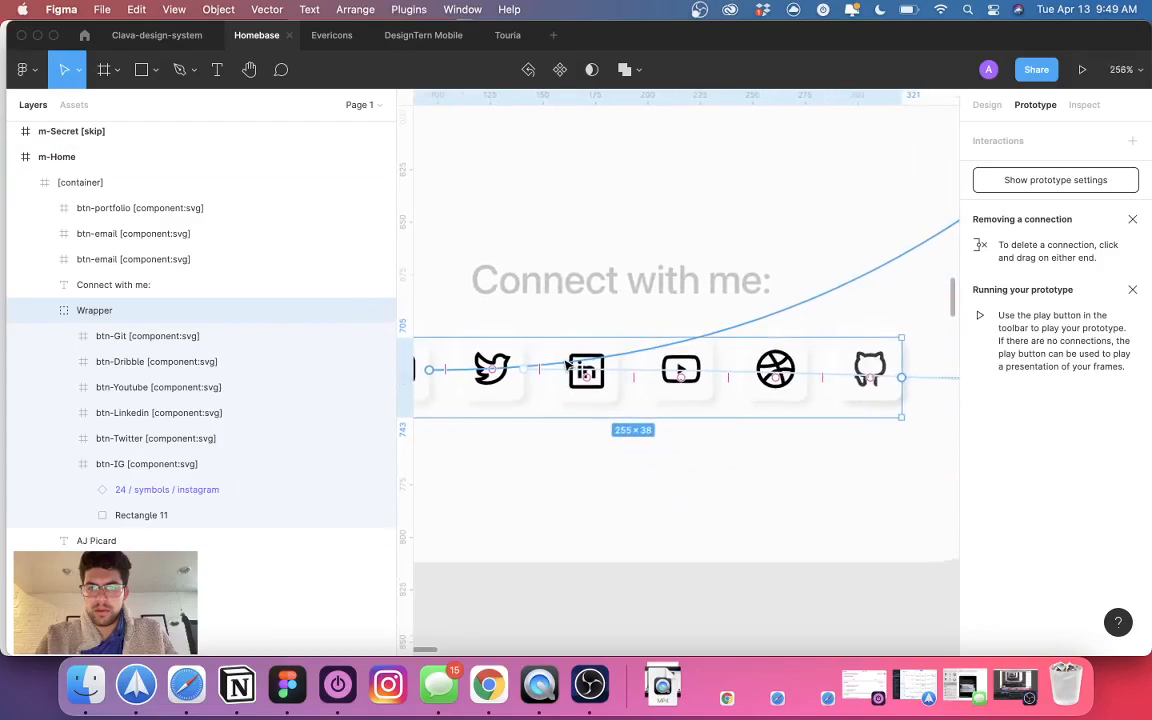
pyautogui.scroll(-10, 566, 364)
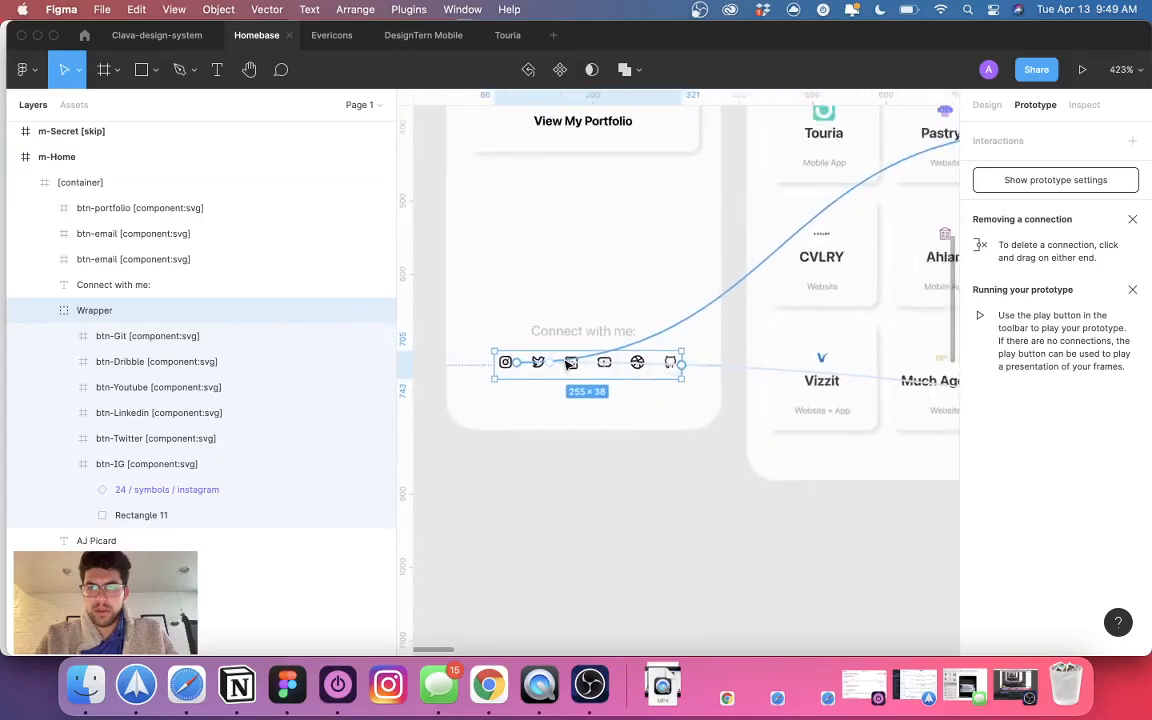
pyautogui.scroll(-3, 567, 364)
pyautogui.moveTo(814, 242); pyautogui.dragTo(537, 364)
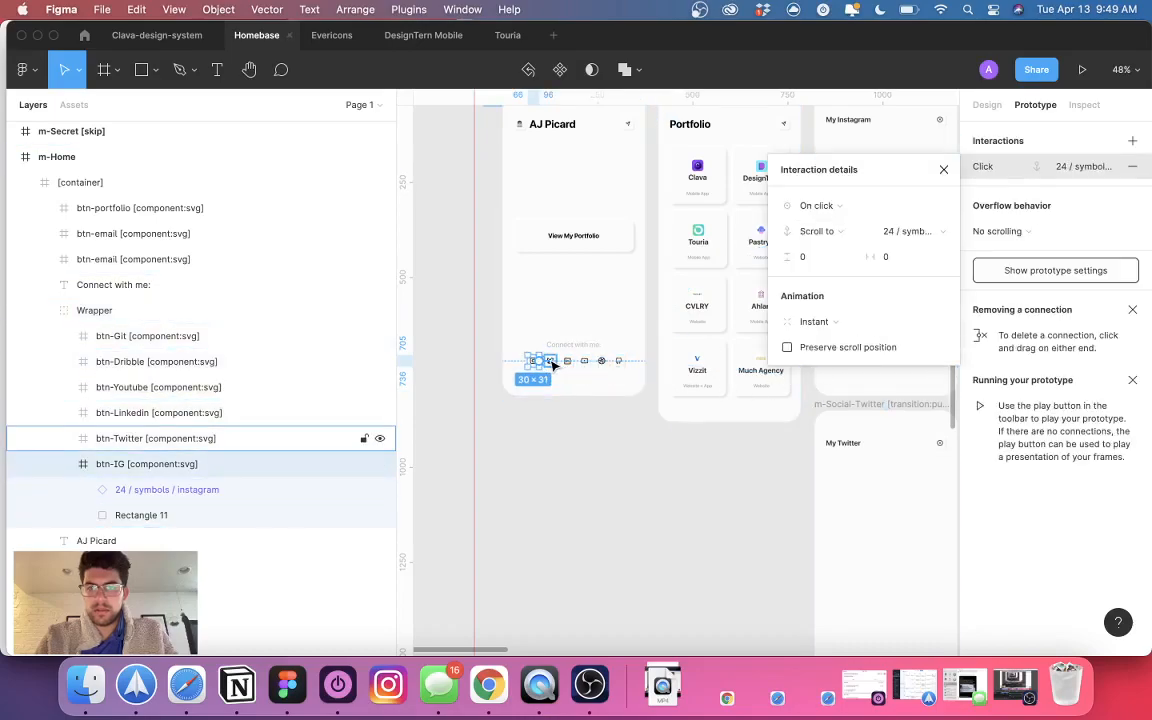
pyautogui.click(943, 170)
pyautogui.press('super+z')
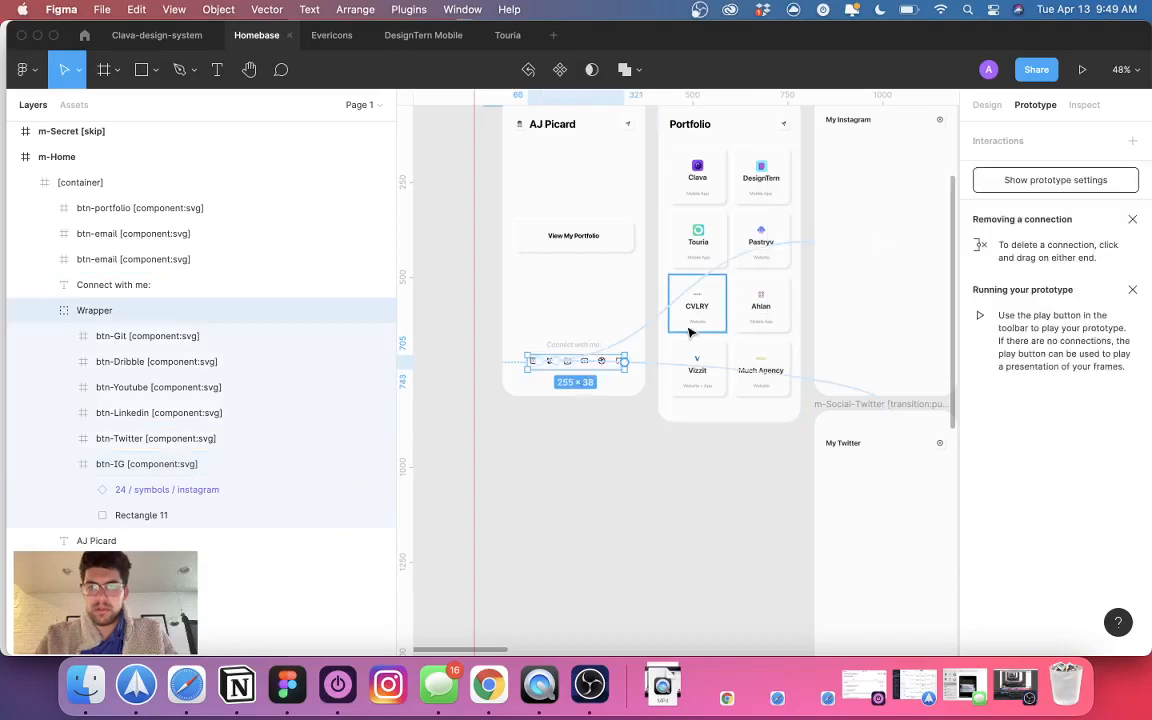
# - Remove the prototype connection from the Instagram icon on m-Home to m-Social-IG
pyautogui.moveTo(663, 318); pyautogui.dragTo(509, 447)
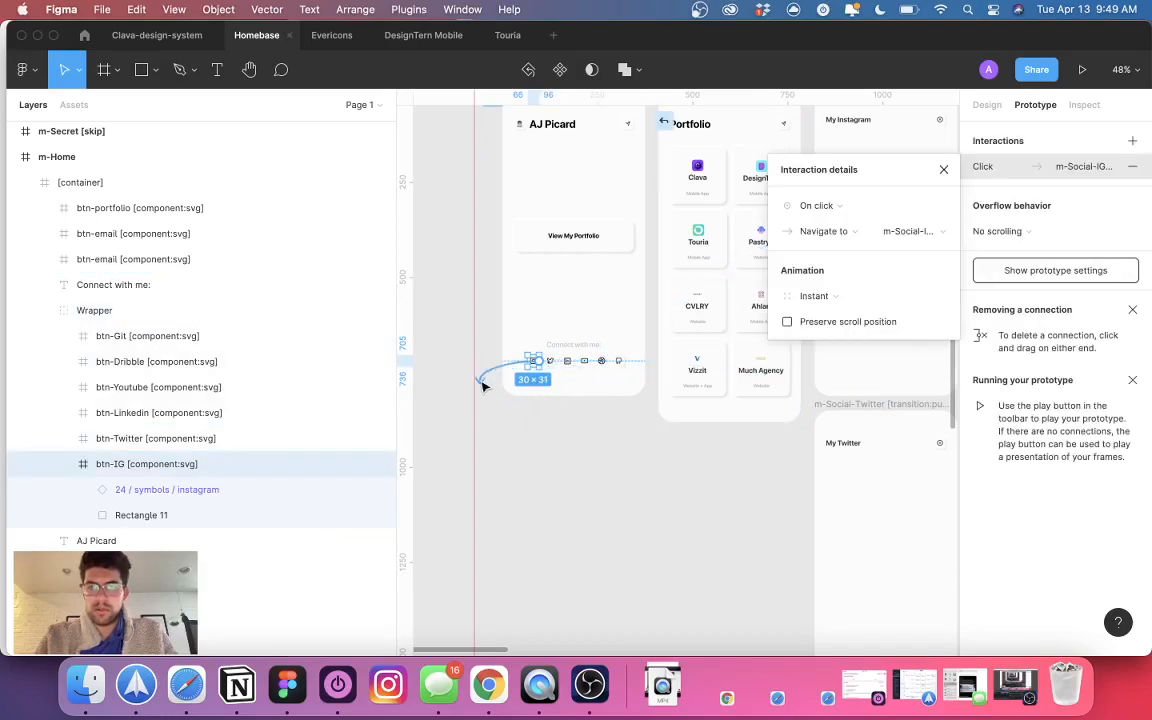
pyautogui.moveTo(536, 358); pyautogui.dragTo(832, 395)
# - Delete the Twitter icon's click interaction on m-Home and select the Instagram icon to check its interactions
pyautogui.click(562, 364)
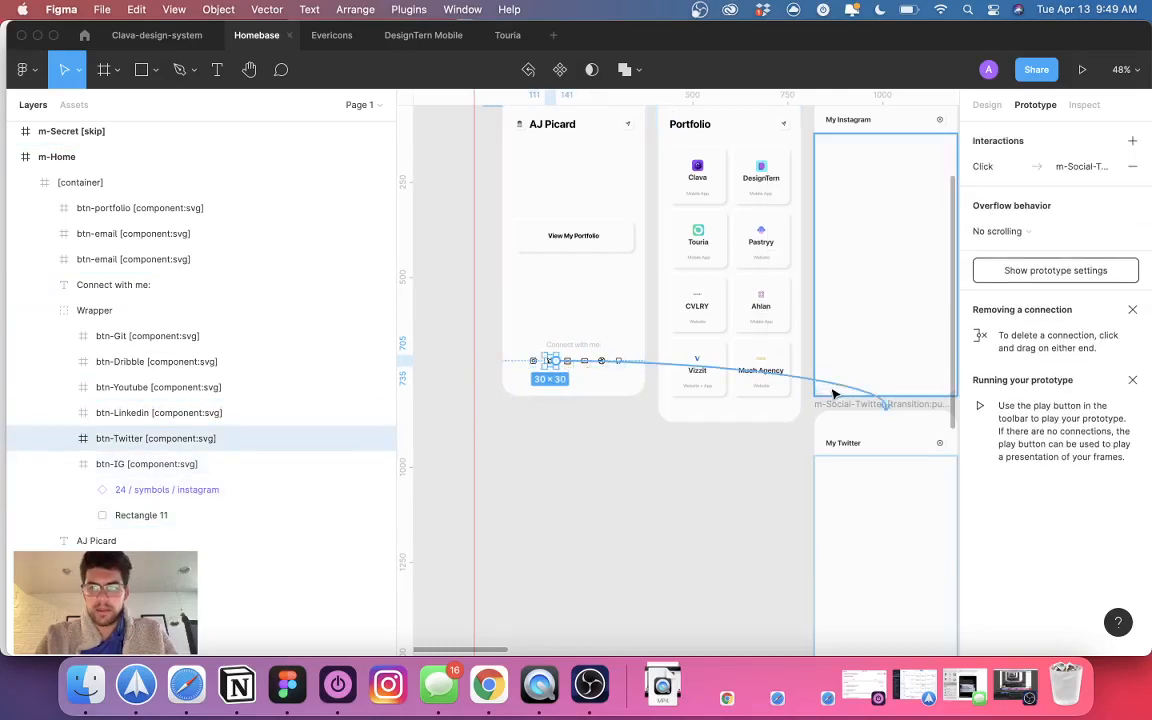
pyautogui.scroll(5, 508, 313)
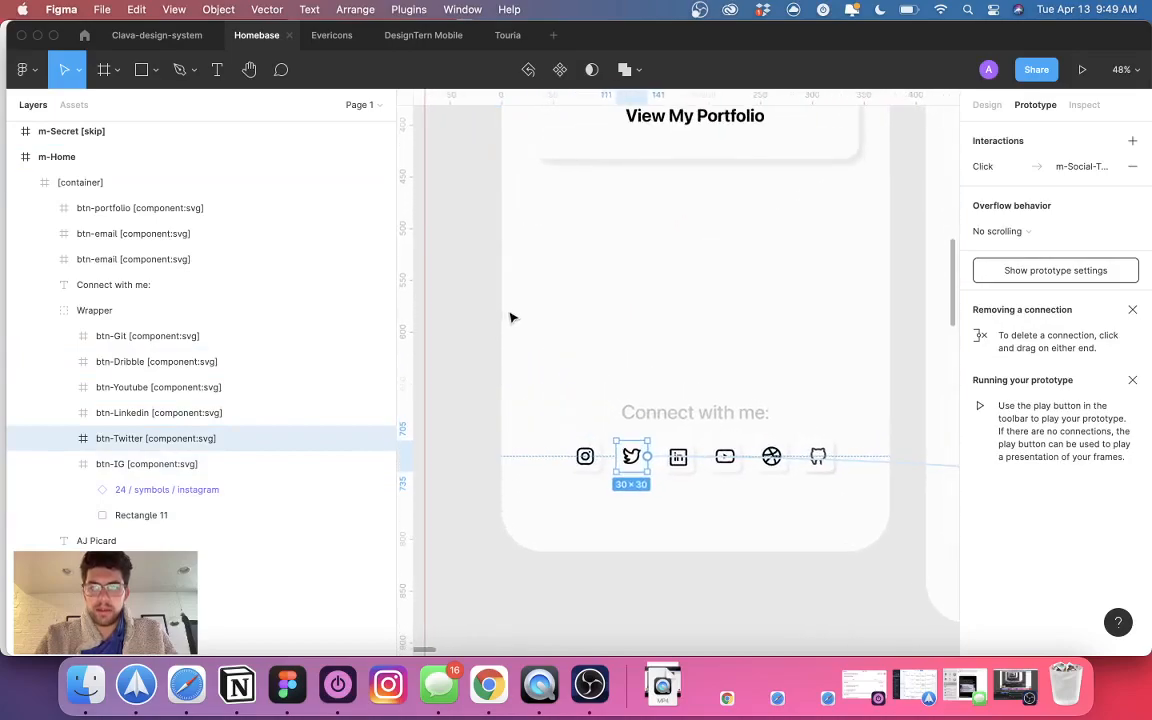
pyautogui.click(668, 460)
pyautogui.moveTo(664, 463); pyautogui.dragTo(636, 461)
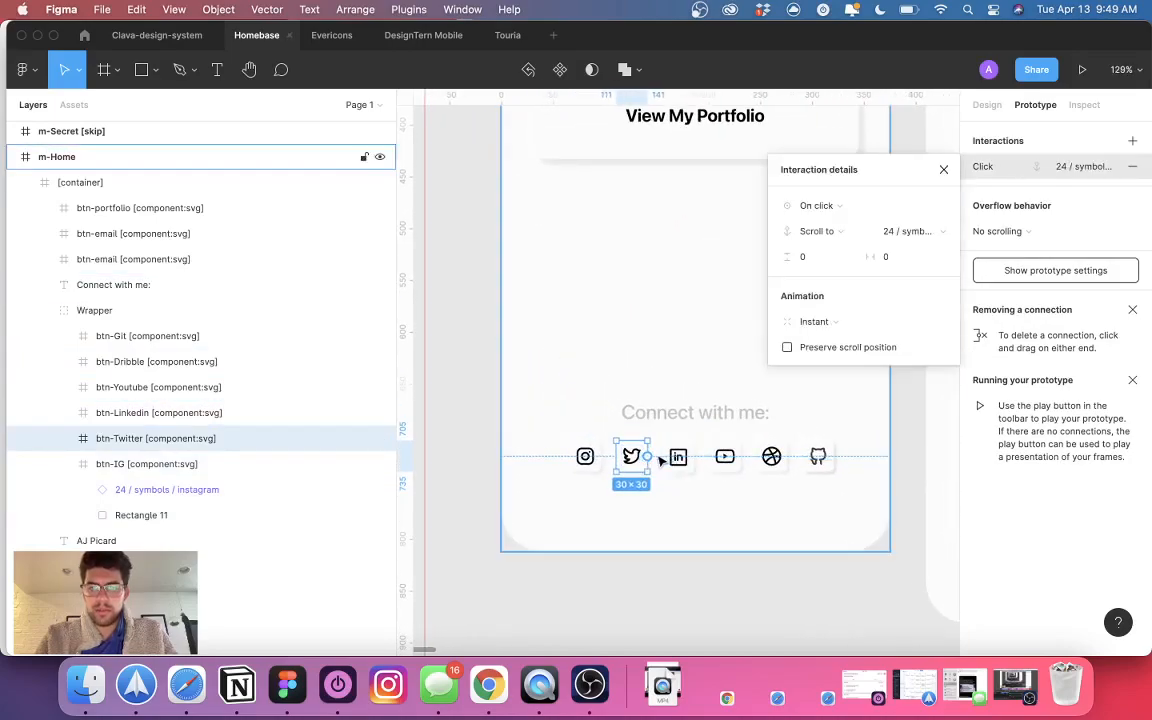
pyautogui.moveTo(733, 459); pyautogui.dragTo(643, 472)
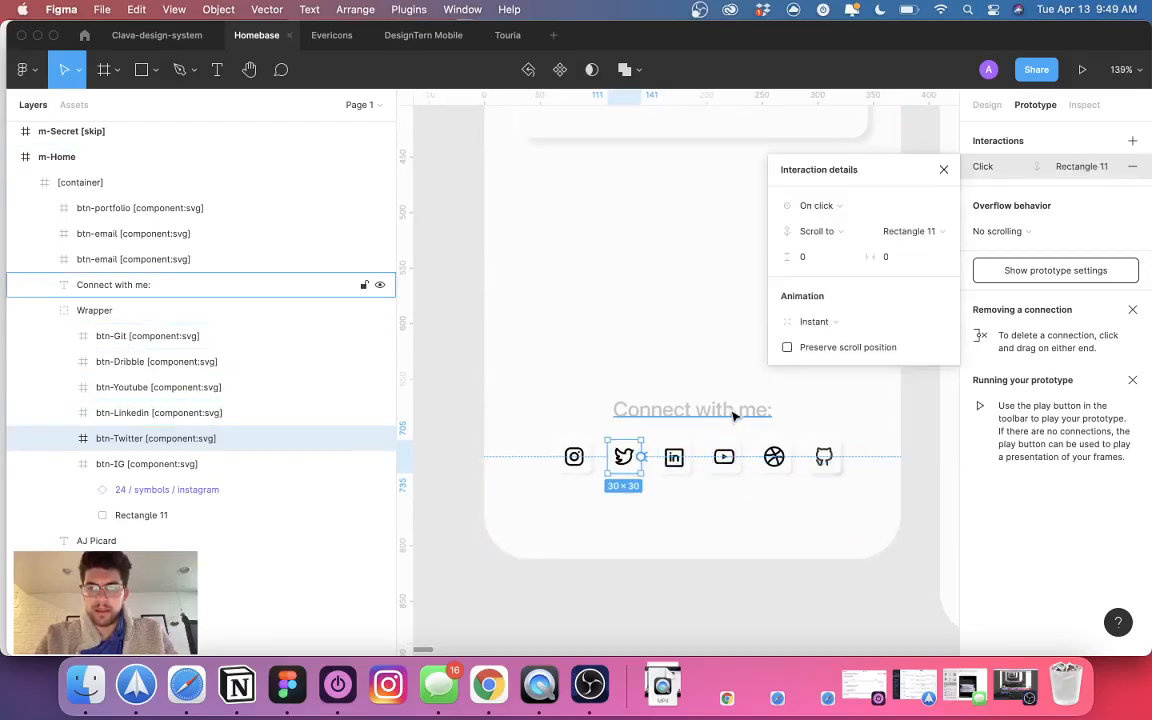
pyautogui.press('super+z')
pyautogui.moveTo(913, 466); pyautogui.dragTo(627, 471)
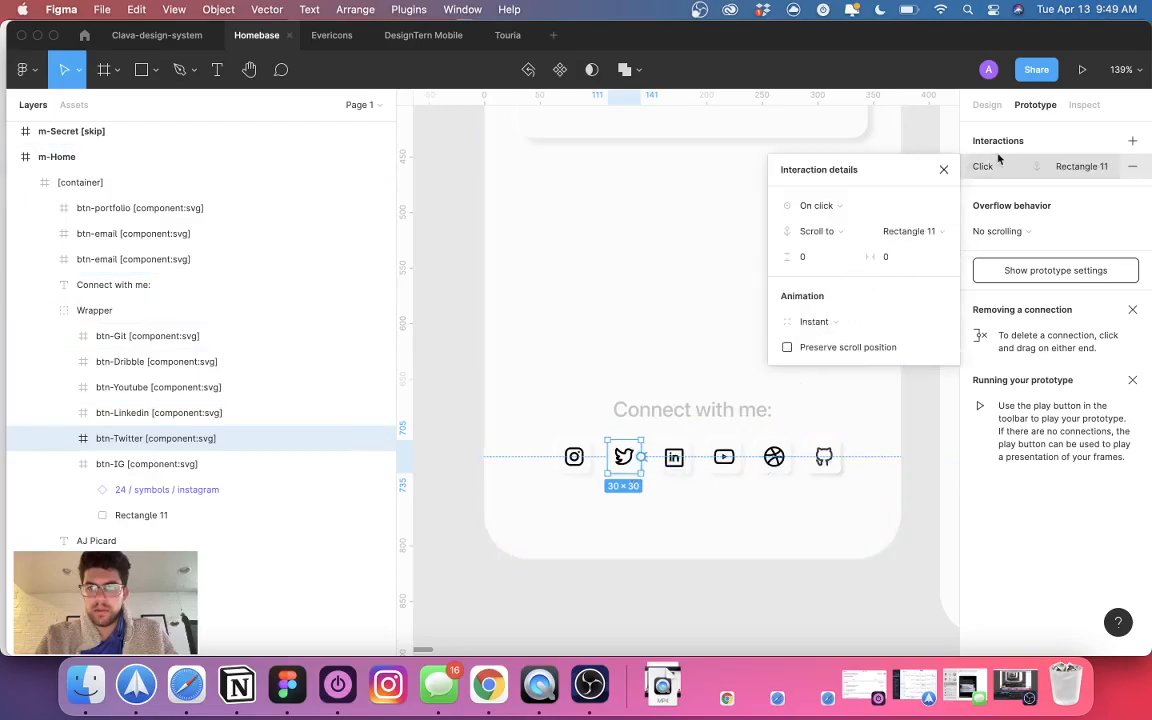
pyautogui.click(1137, 168)
pyautogui.click(574, 456)
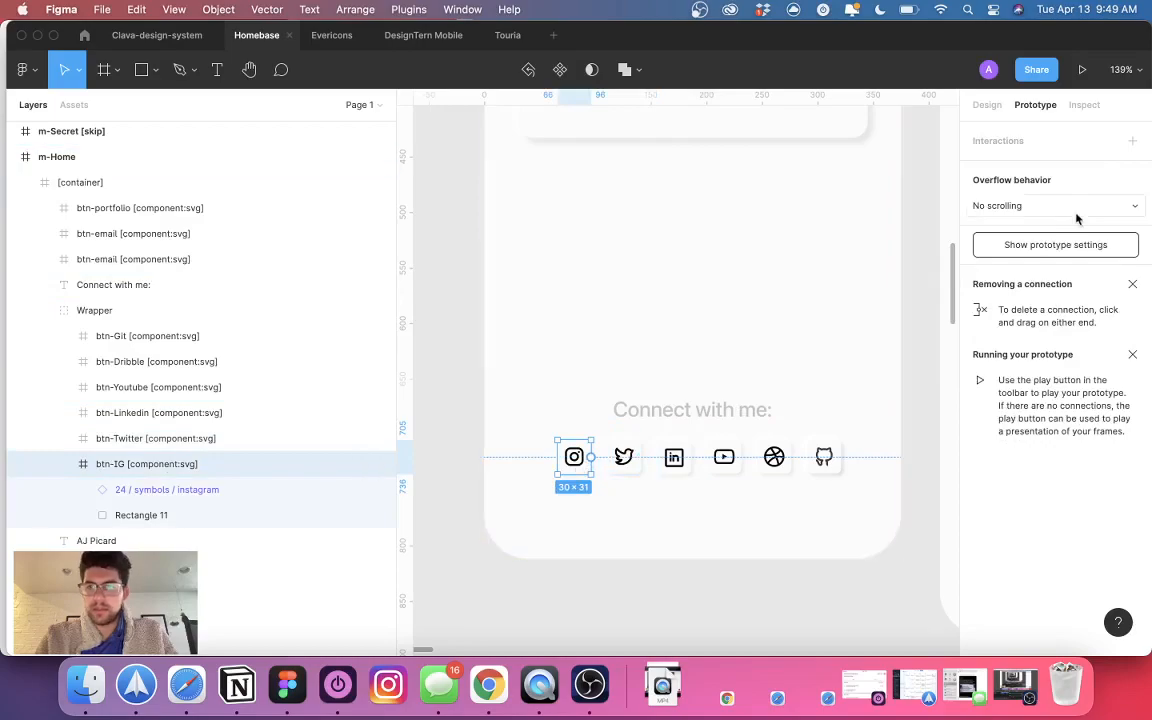
# - Connect the Twitter icon on m-Home to the m-Social-Twitter frame as a prototype connection
pyautogui.click(622, 458)
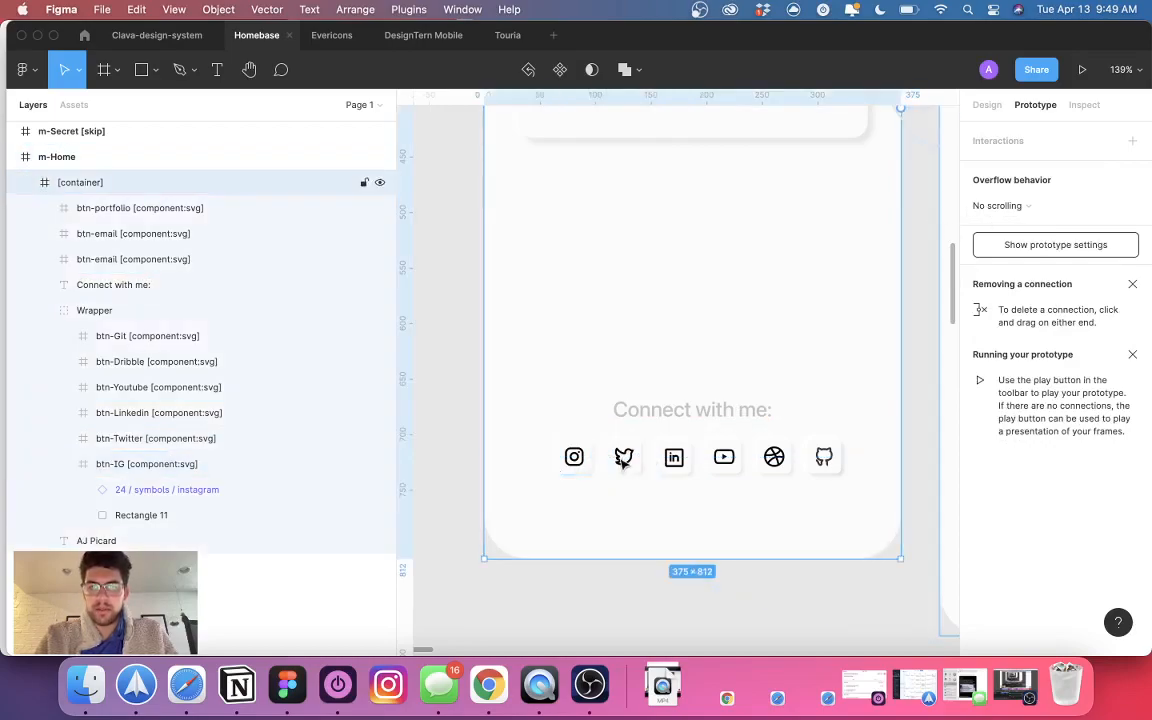
pyautogui.click(622, 458)
pyautogui.click(626, 472)
pyautogui.scroll(-5, 626, 472)
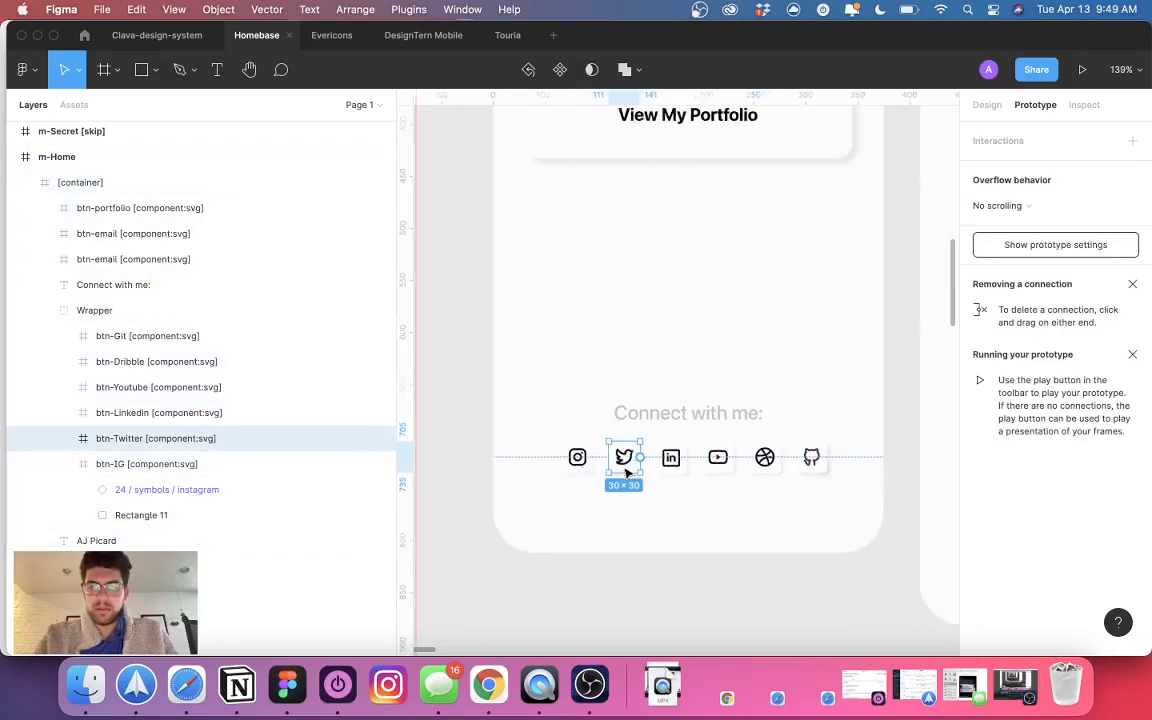
pyautogui.hscroll(2, 626, 472)
pyautogui.moveTo(545, 462); pyautogui.dragTo(913, 604)
# - Connect the Instagram icon on m-Home to m-Social-IG with an on-click Navigate to interaction and Instant animation
pyautogui.click(520, 466)
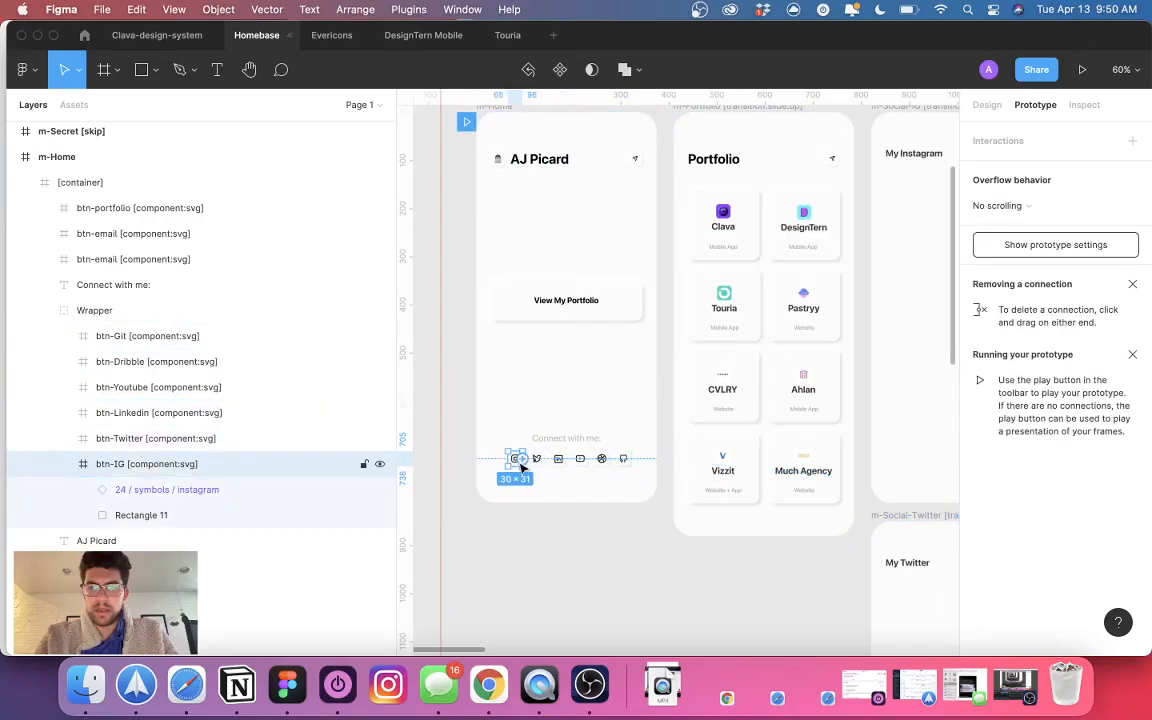
pyautogui.moveTo(527, 459); pyautogui.dragTo(893, 391)
pyautogui.hscroll(3, 900, 340)
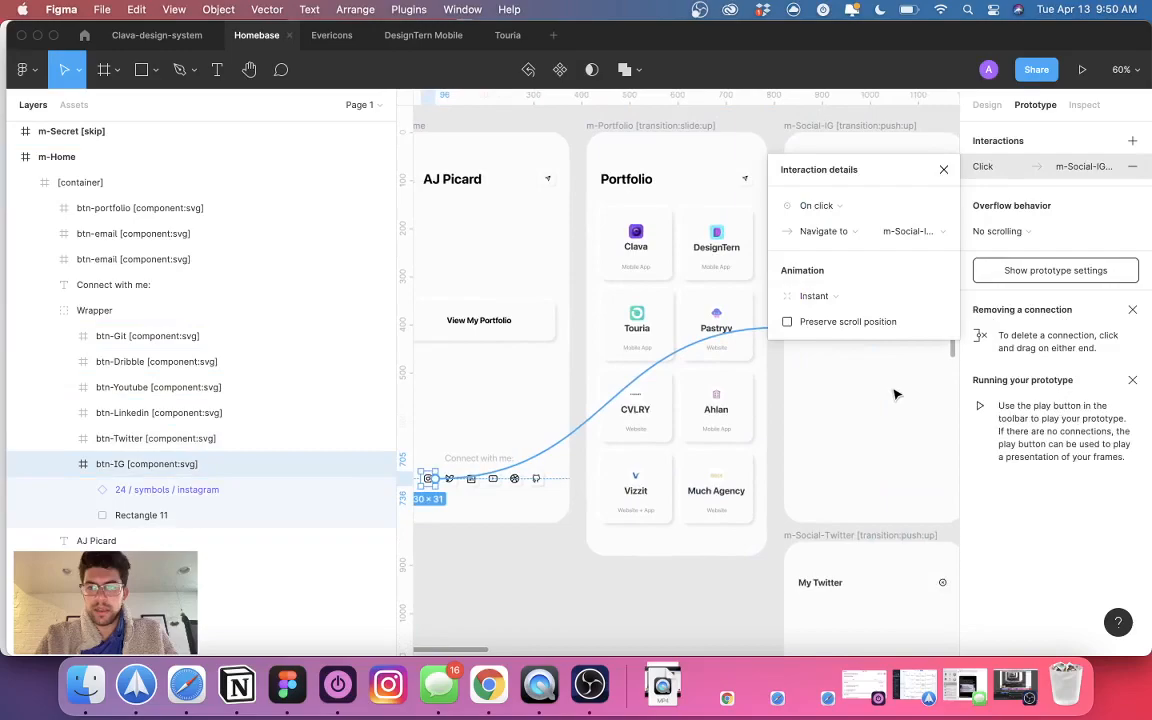
pyautogui.click(942, 172)
pyautogui.scroll(3, 846, 244)
pyautogui.hscroll(3, 846, 244)
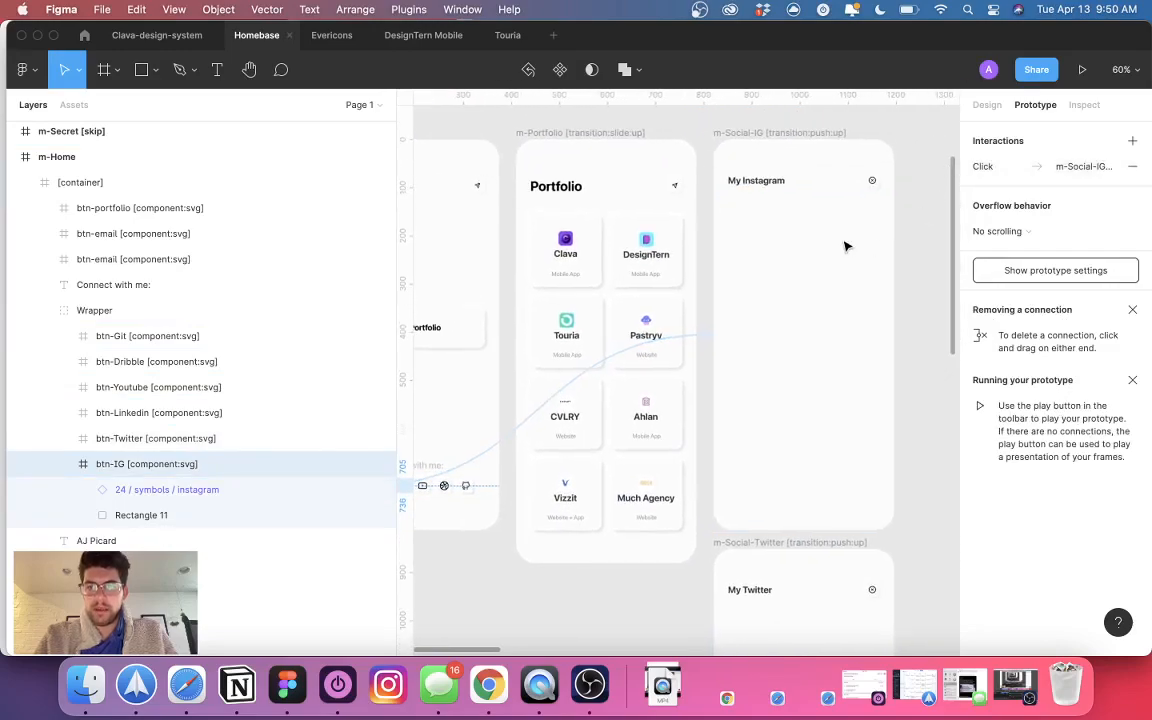
pyautogui.scroll(-5, 848, 244)
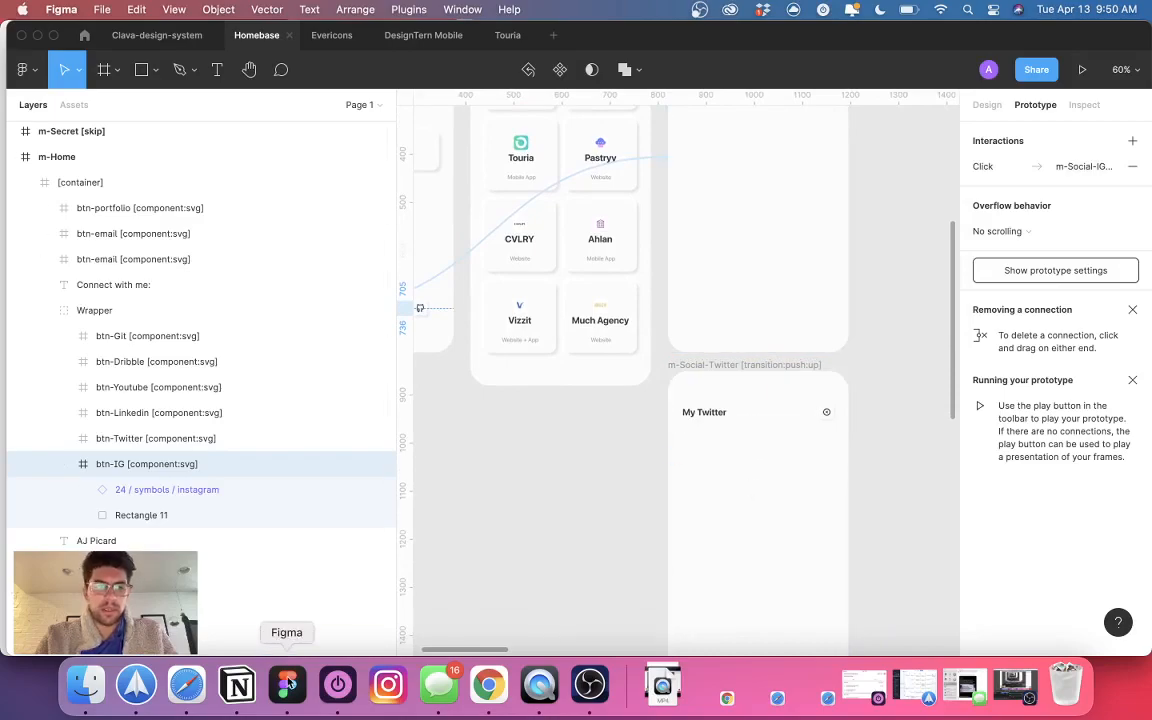
# - Switch to Safari, sync the Homebase app from Figma in Bravo Studio, and bring up the phone preview in QuickTime Player
pyautogui.click(186, 684)
pyautogui.click(946, 112)
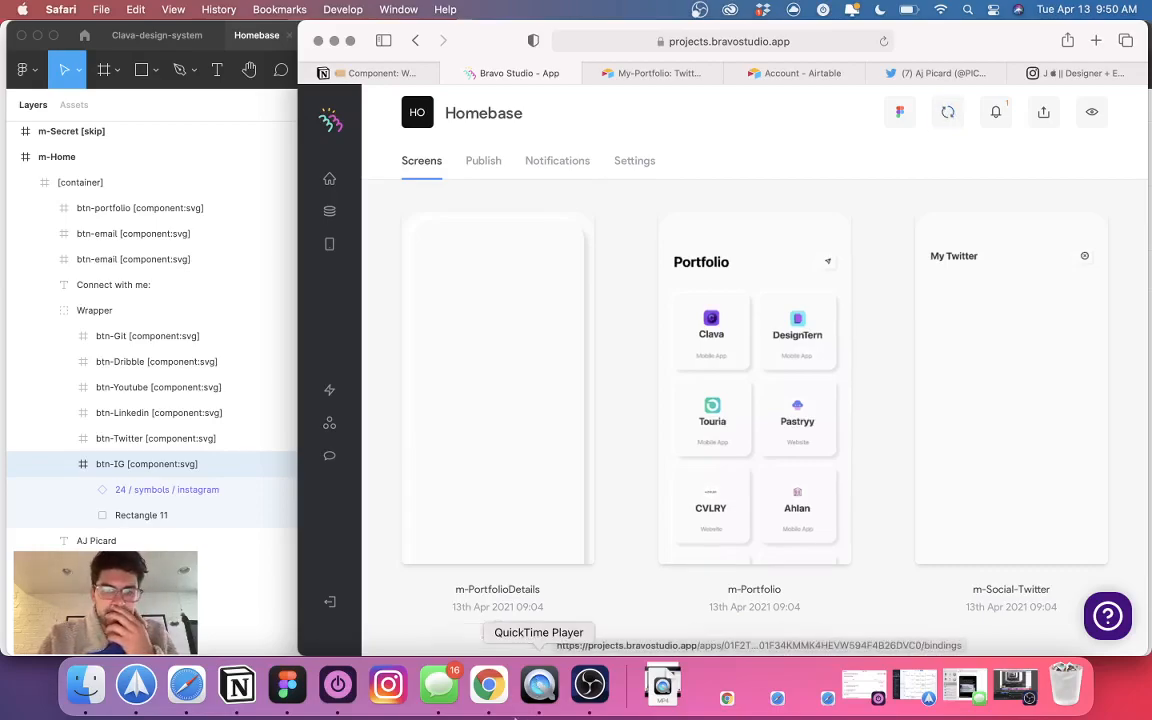
pyautogui.click(540, 686)
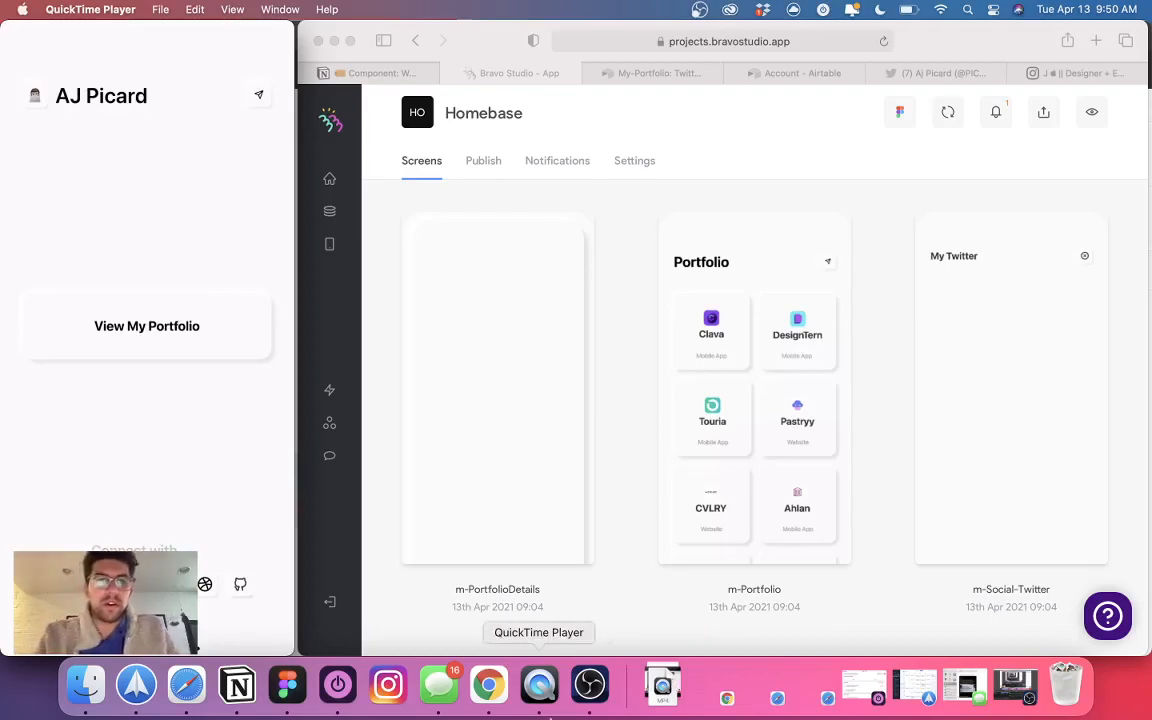
# - Return to Figma, ungroup the Wrapper around m-Home's social icons, and check the Git, Instagram and Twitter icons' interactions
pyautogui.click(287, 685)
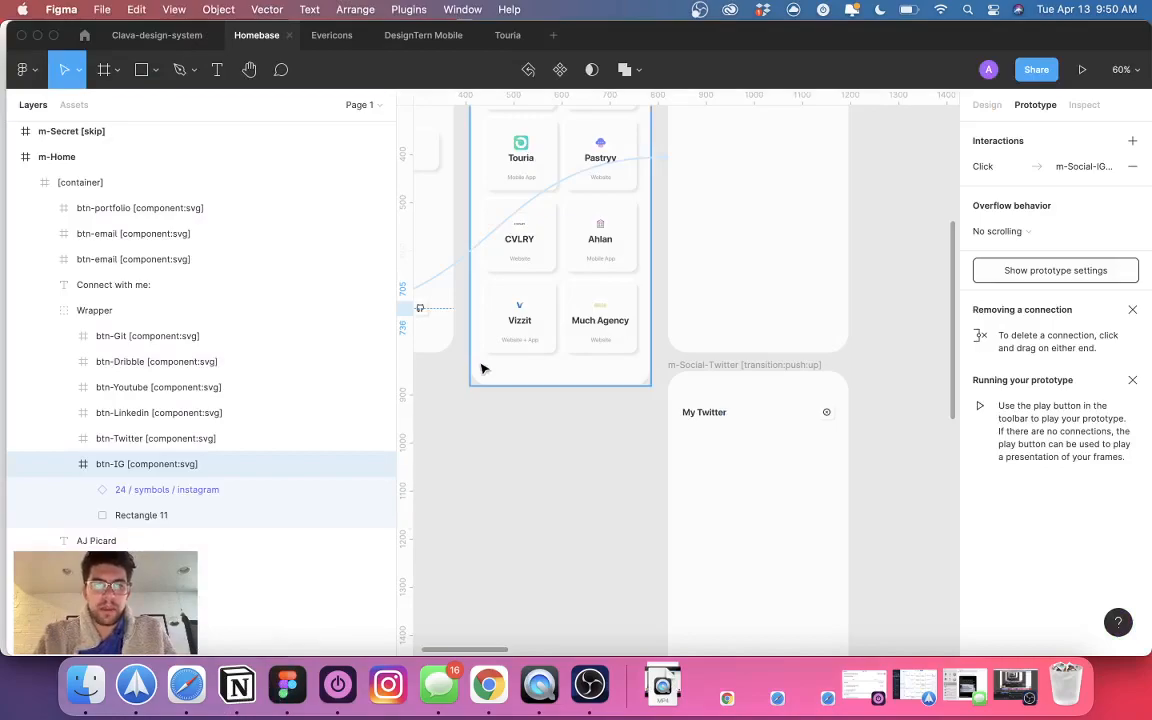
pyautogui.hscroll(-5, 483, 367)
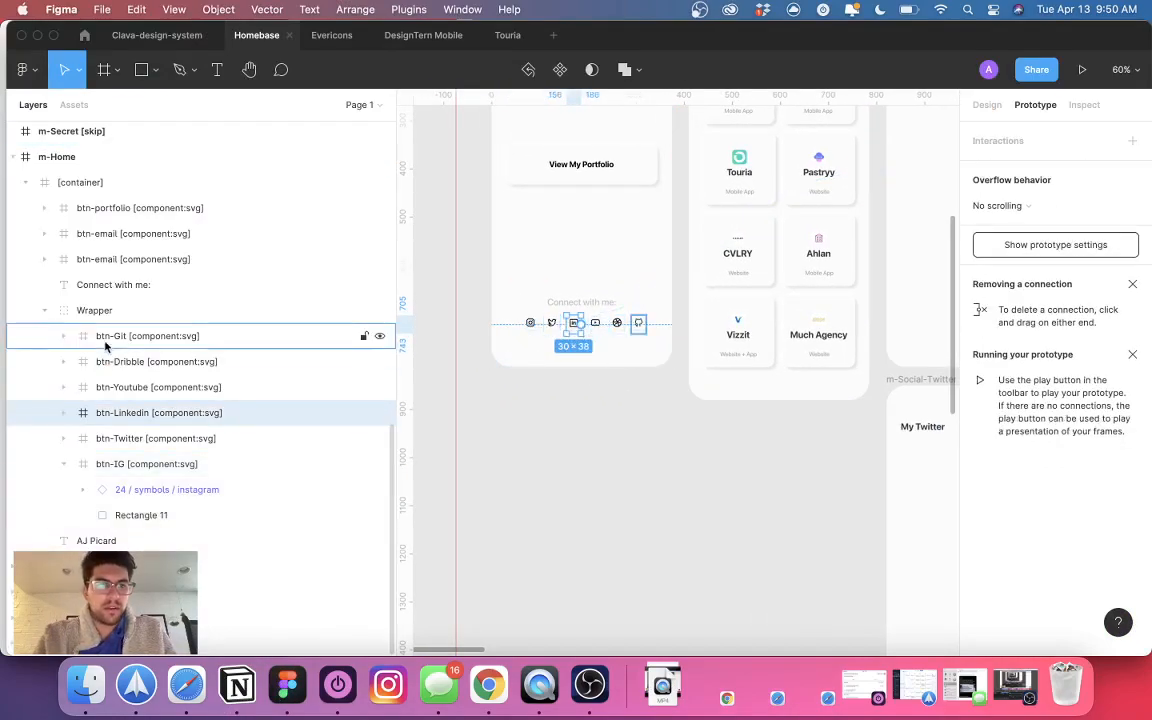
pyautogui.click(100, 312)
pyautogui.scroll(5, 604, 373)
pyautogui.moveTo(715, 257); pyautogui.dragTo(703, 285)
pyautogui.hscroll(-3, 638, 293)
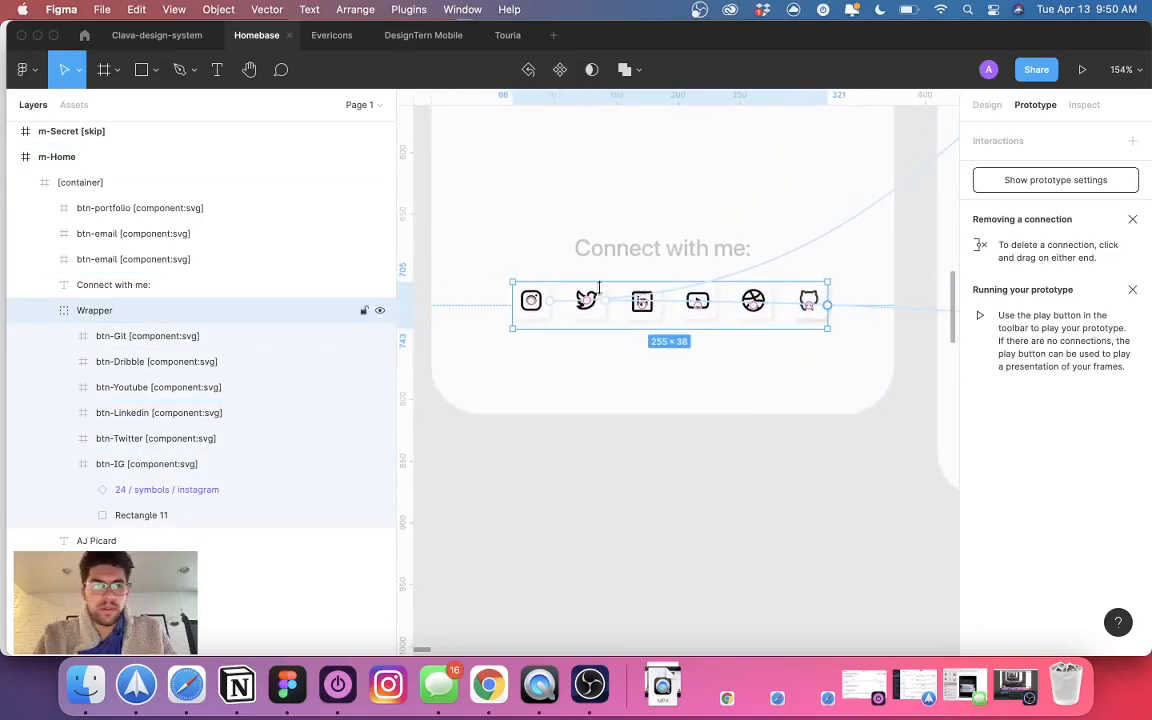
pyautogui.press('super+shift+g')
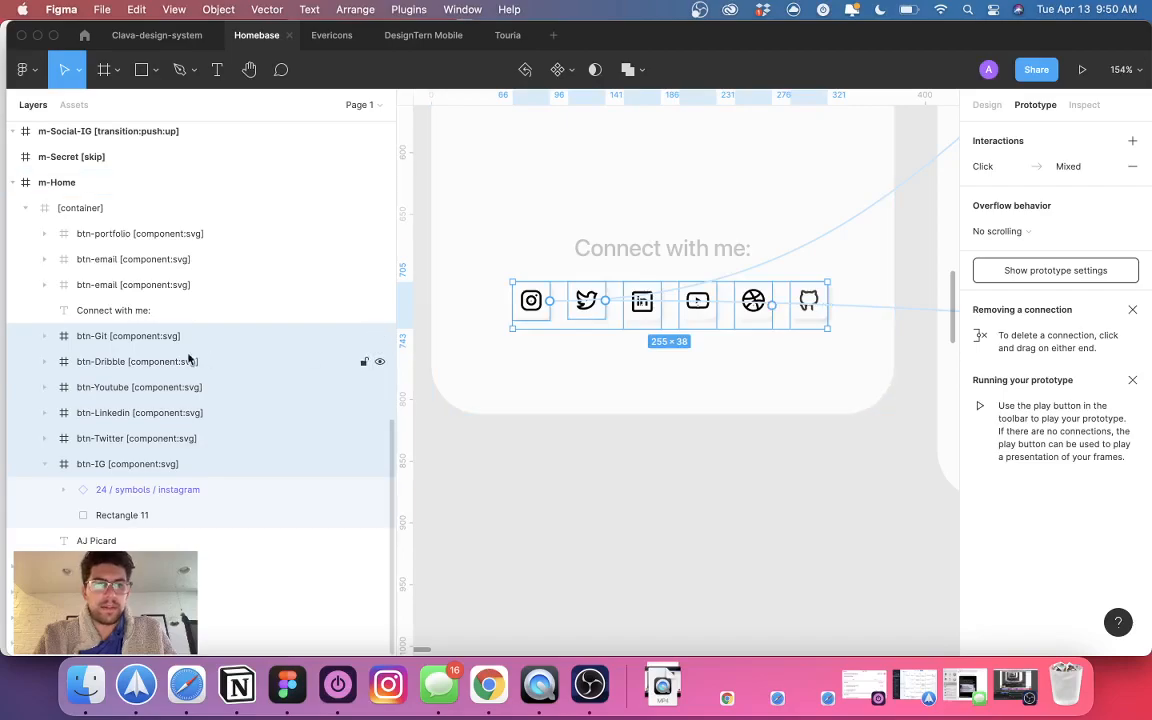
pyautogui.click(121, 336)
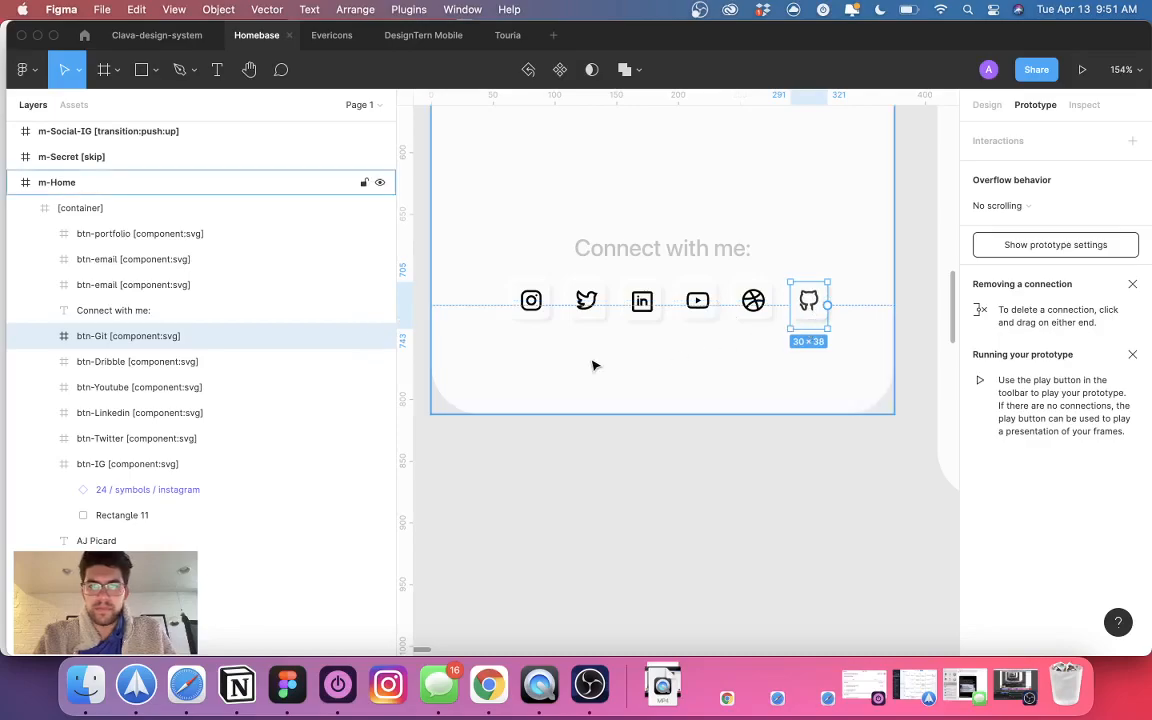
pyautogui.click(518, 301)
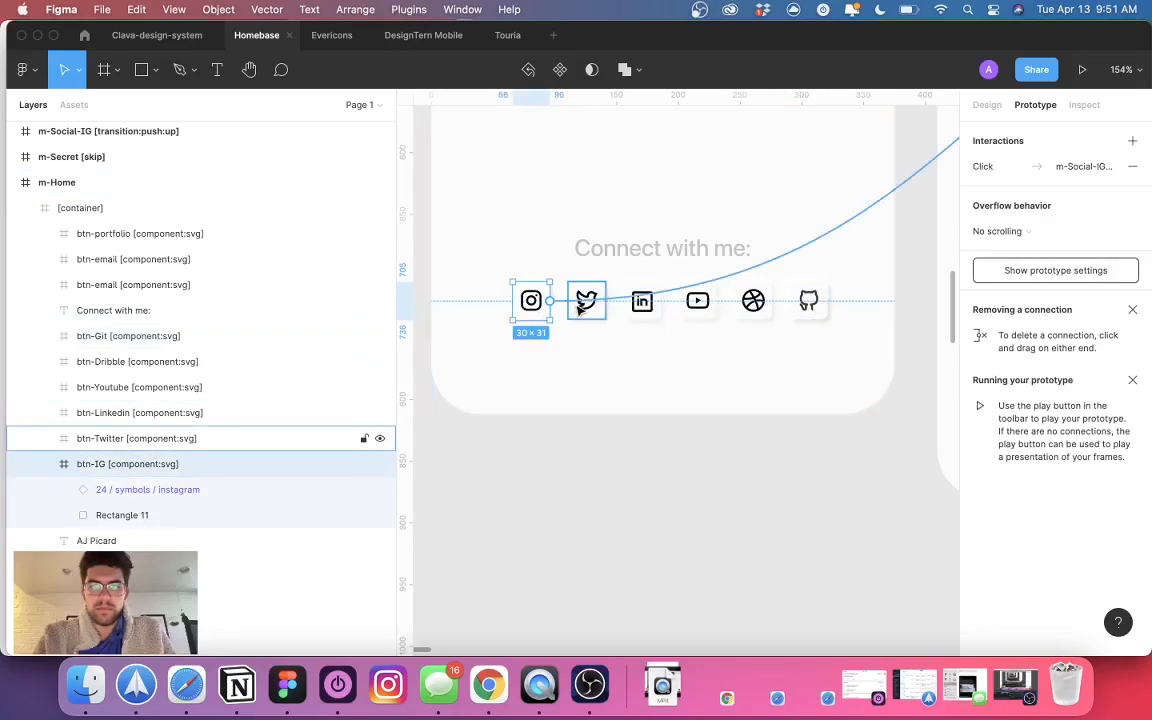
pyautogui.click(581, 302)
pyautogui.click(943, 171)
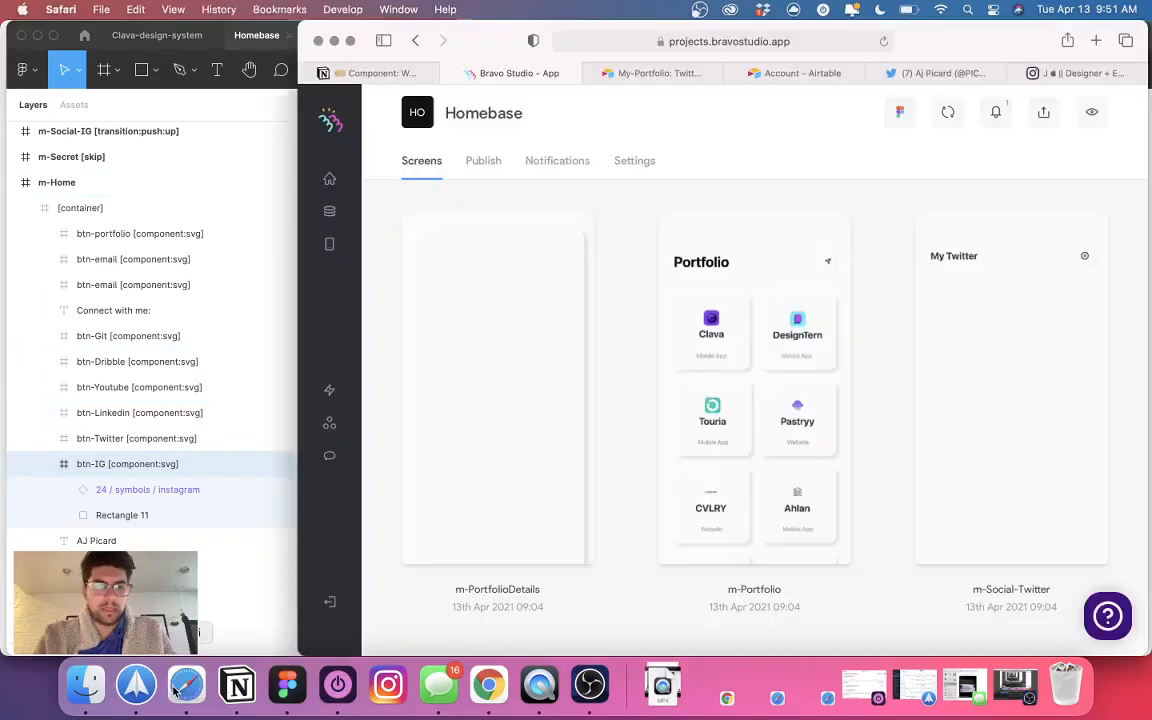
# - Sync the ungrouped icons to Bravo Studio in Safari and check the m-Home phone preview in QuickTime Player
pyautogui.press('super+Tab')
pyautogui.click(947, 112)
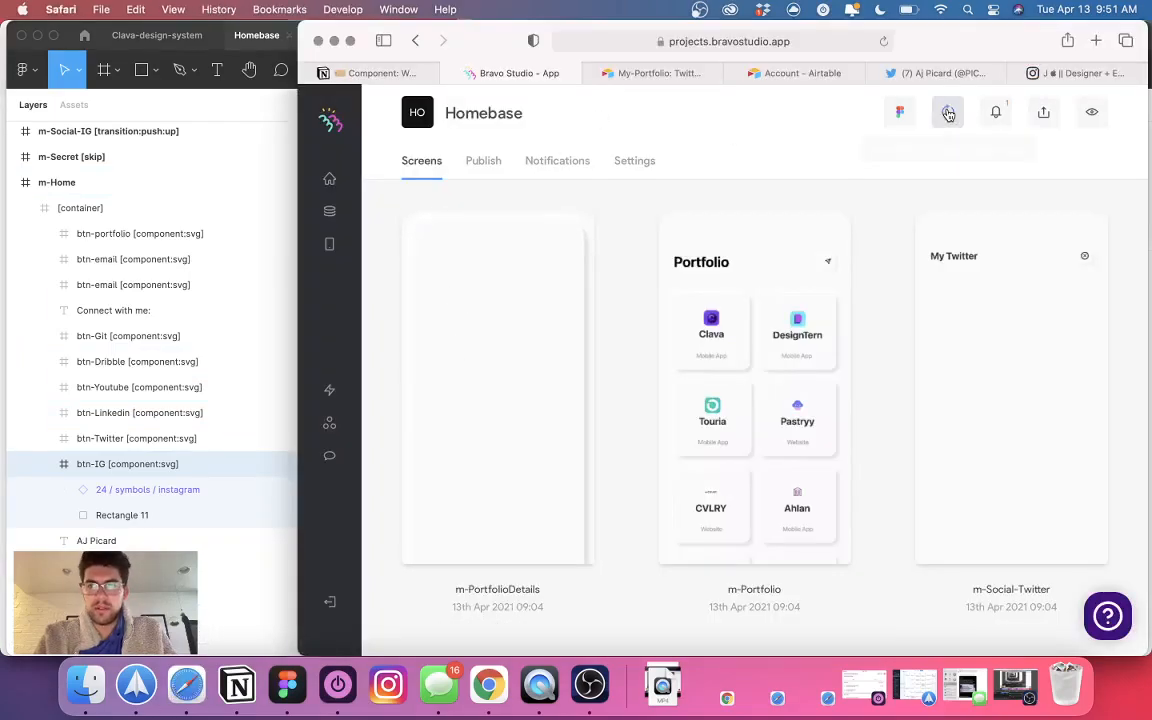
pyautogui.click(538, 686)
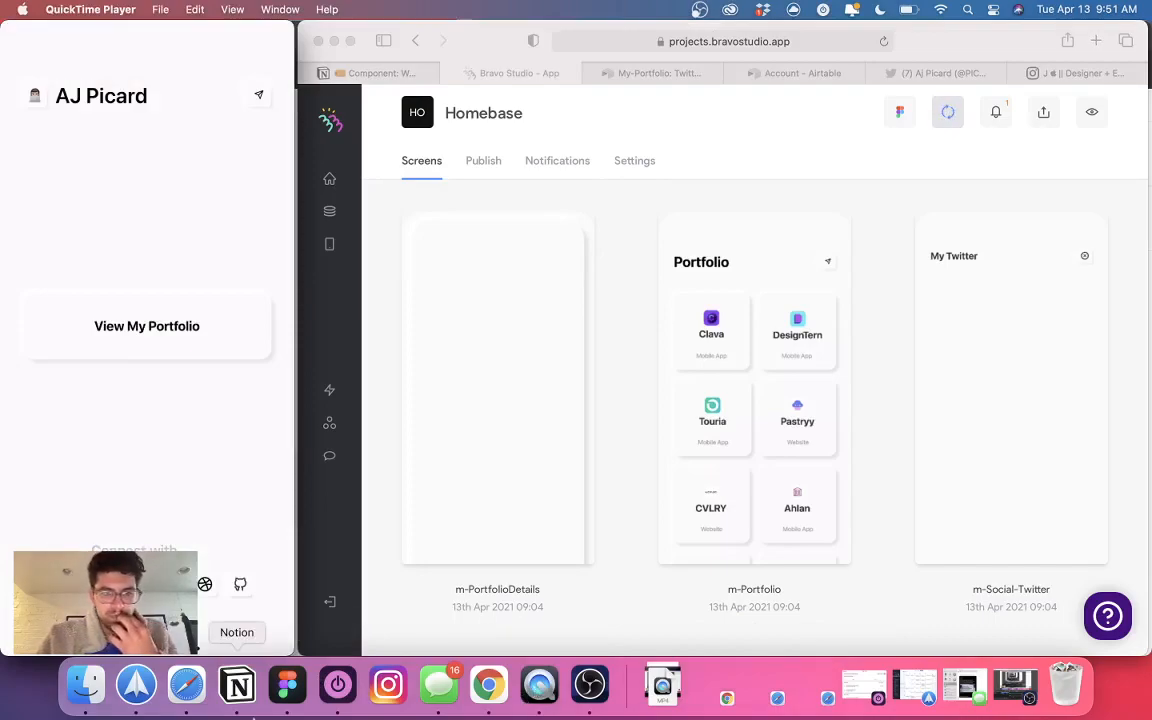
# - Switch to Figma and examine the design properties of the "Connect with me:" text on m-Home
pyautogui.click(287, 686)
pyautogui.click(663, 248)
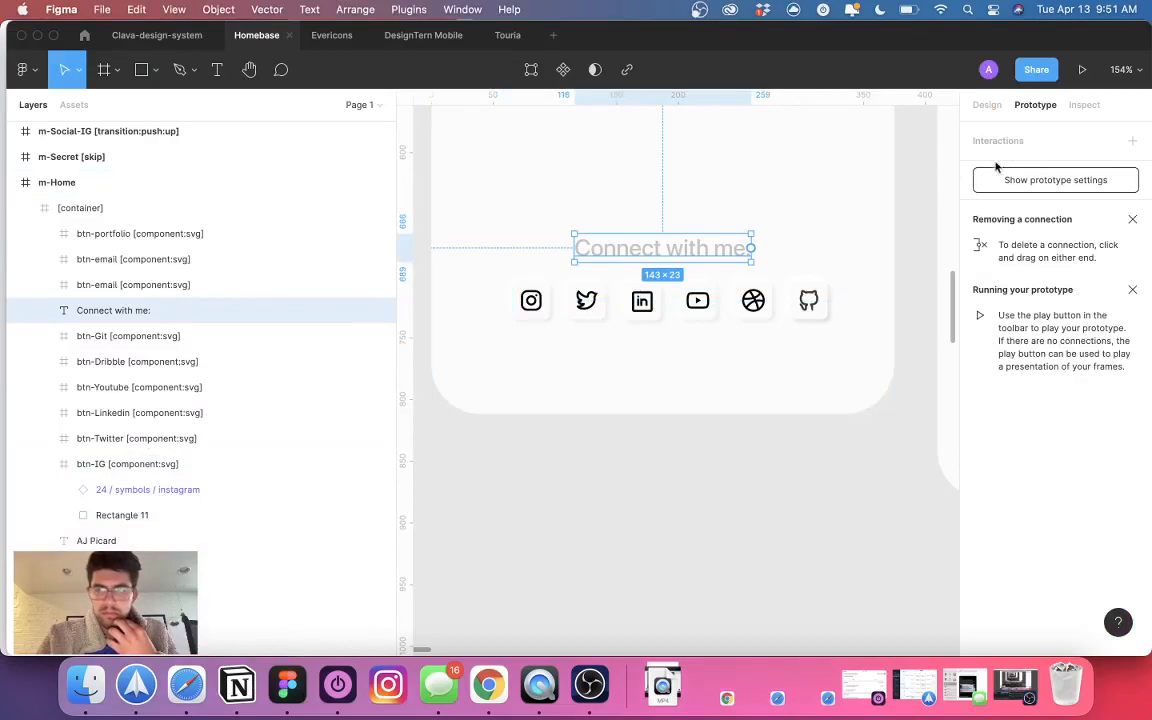
pyautogui.click(986, 104)
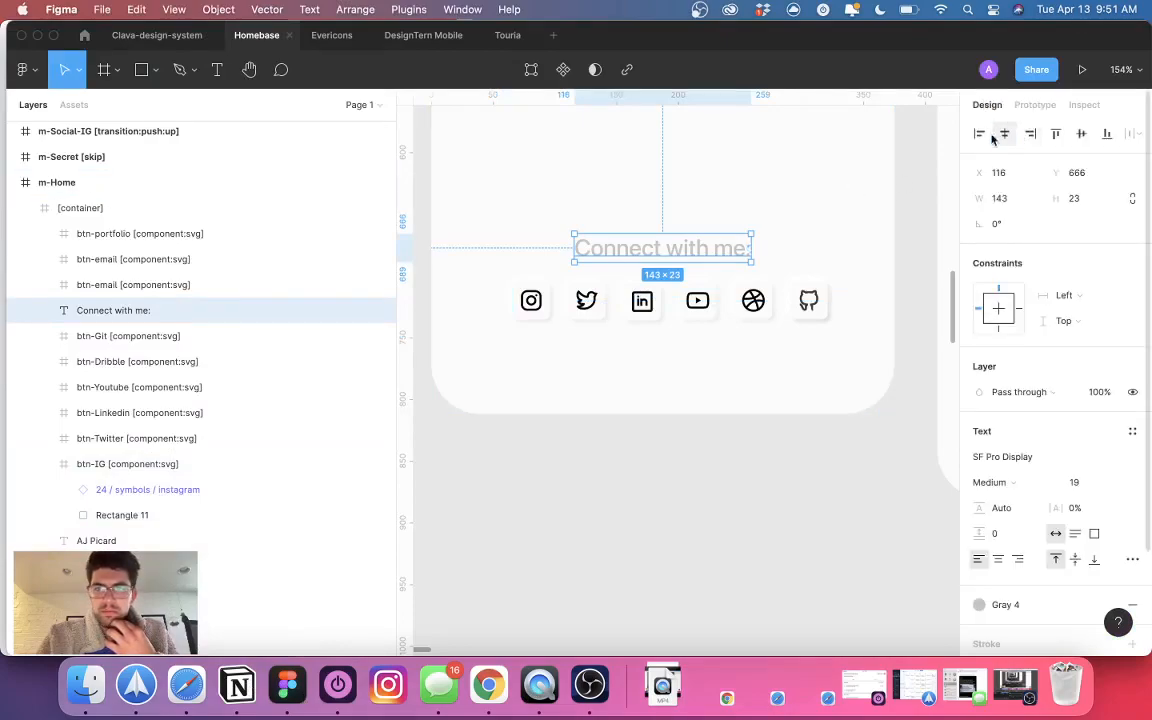
# - Switch to Safari, reload the Bravo Studio project and sync it again, and check the My Instagram web view in the QuickTime Player preview
pyautogui.click(190, 695)
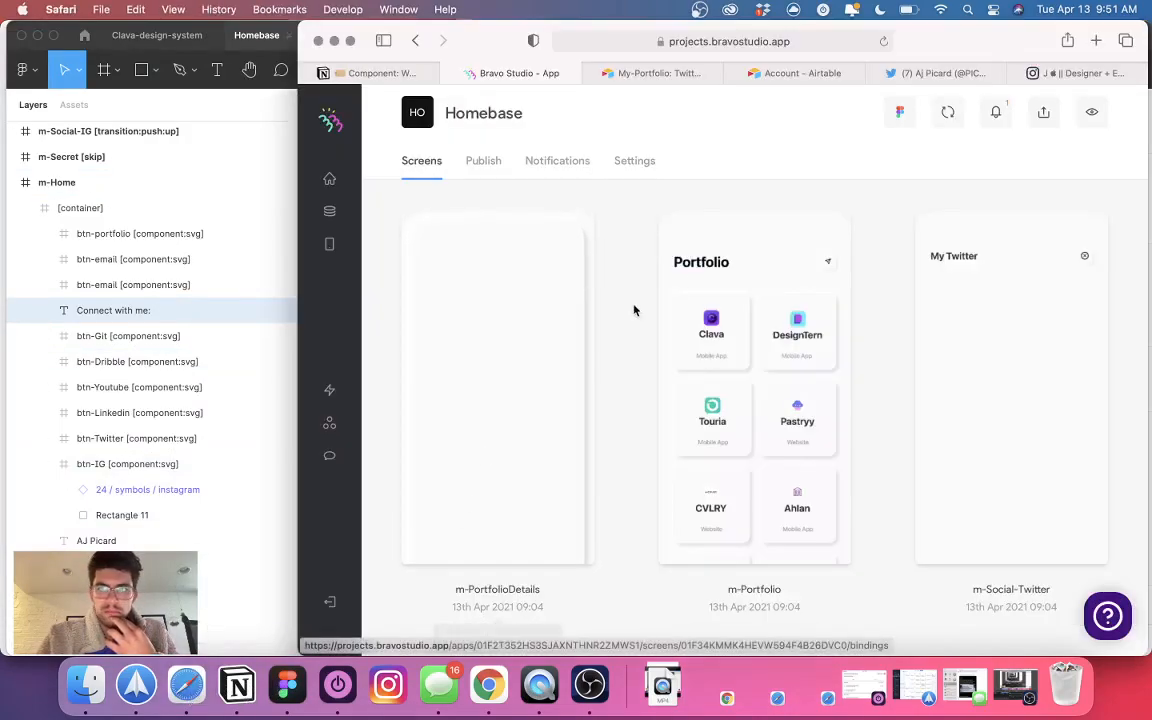
pyautogui.click(949, 114)
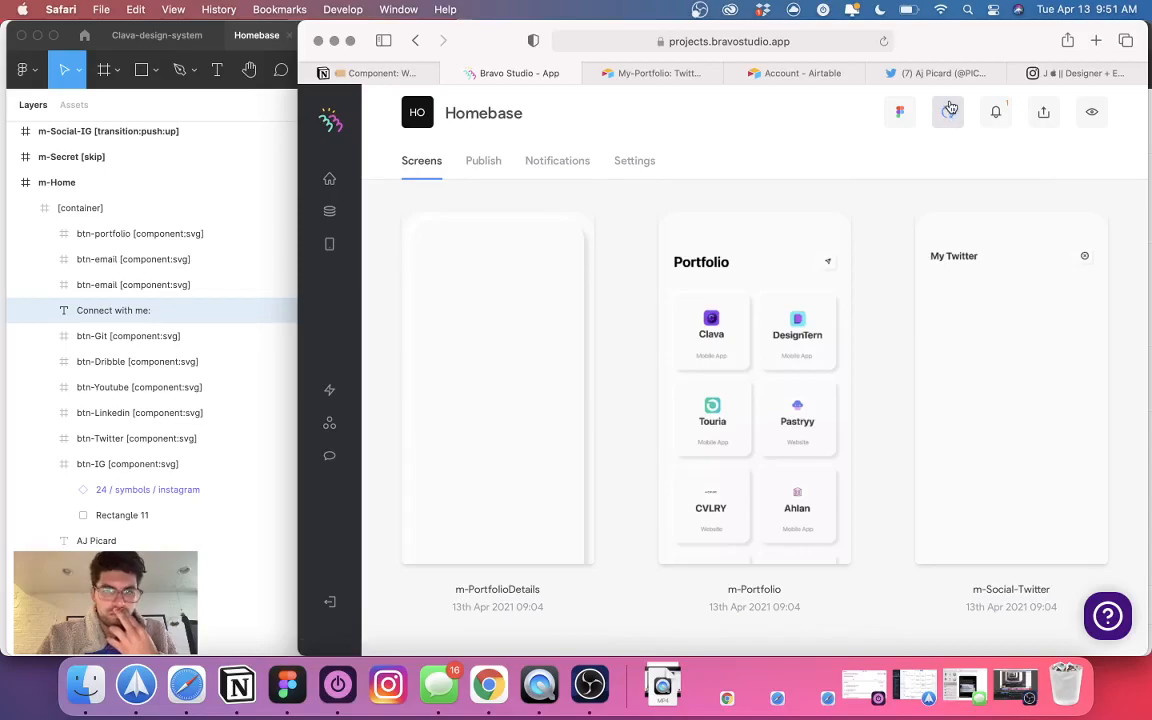
pyautogui.click(883, 41)
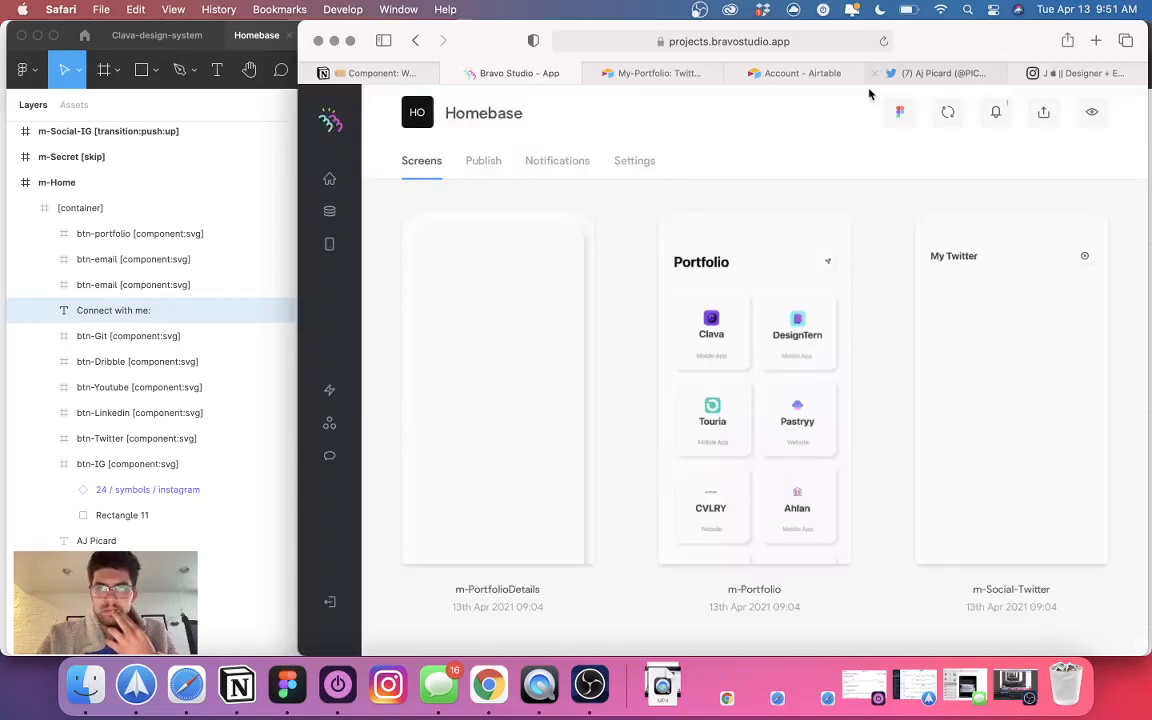
pyautogui.click(949, 116)
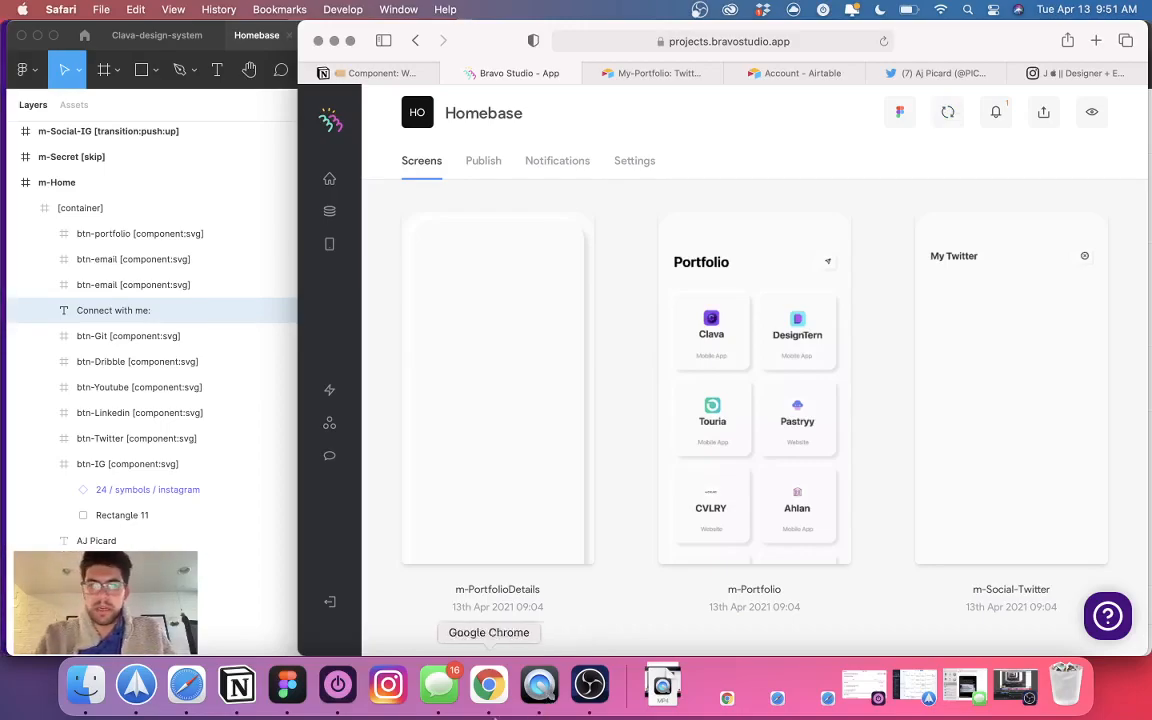
pyautogui.click(555, 699)
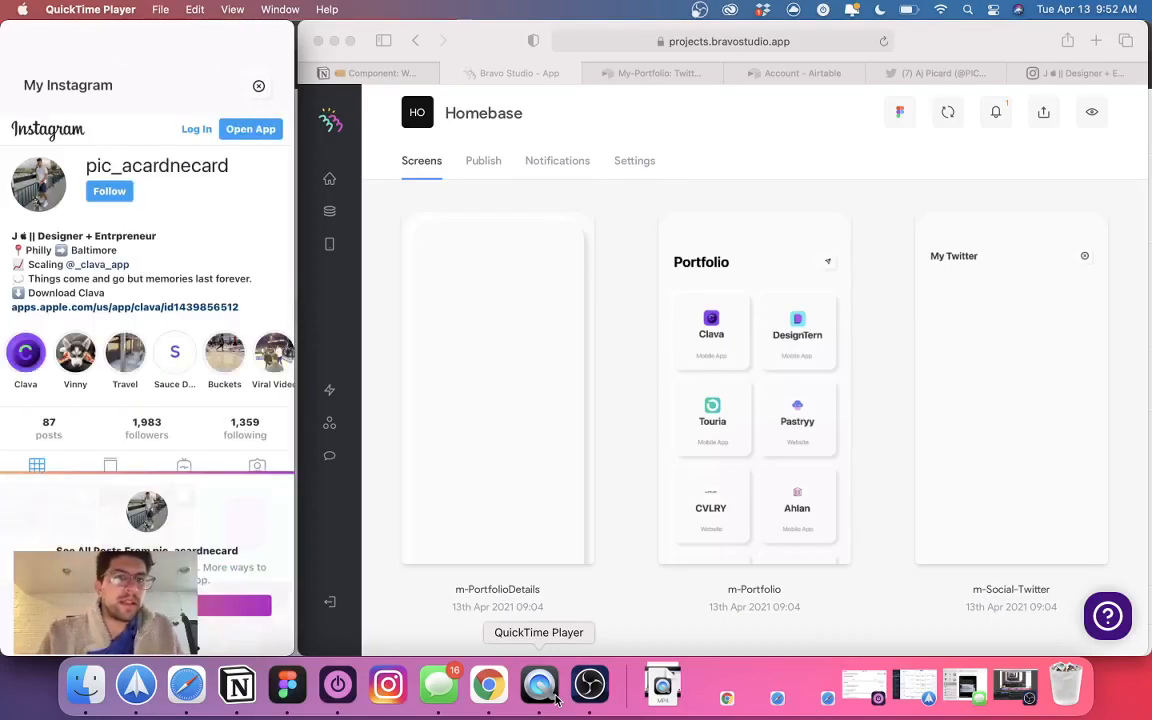
pyautogui.moveTo(133, 107)
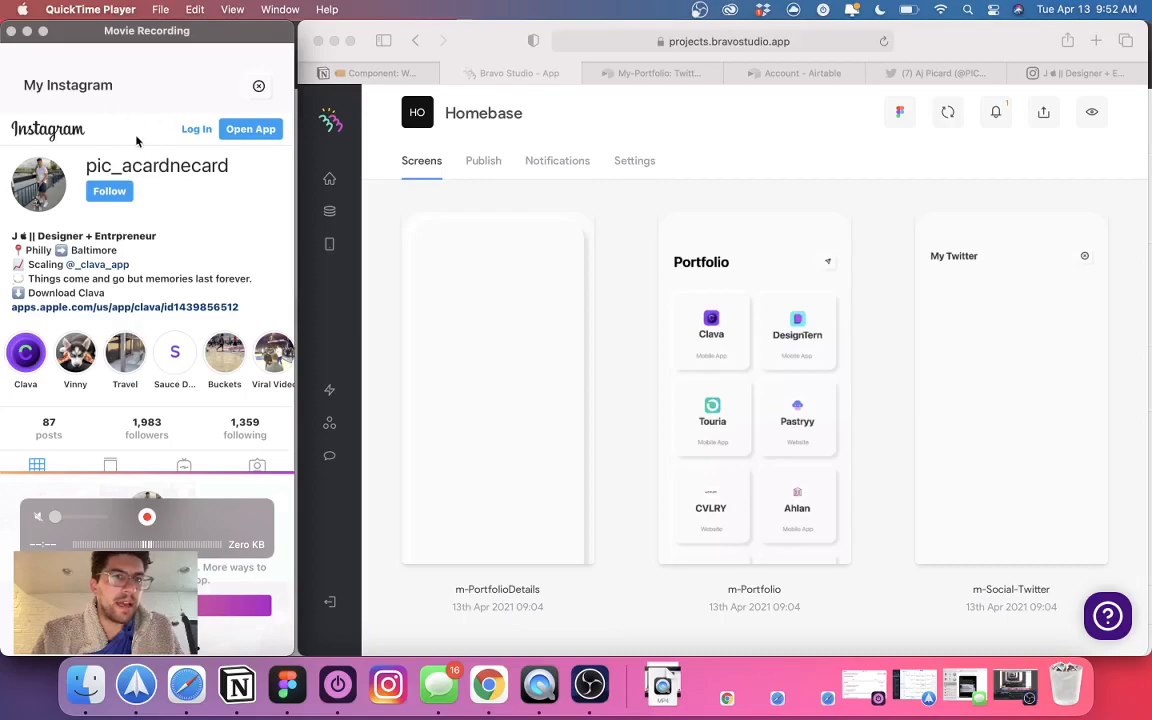
# - In Figma, lower the top edge of m-Social-IG's WebView container to Y 139 and set its height to 670
pyautogui.click(287, 684)
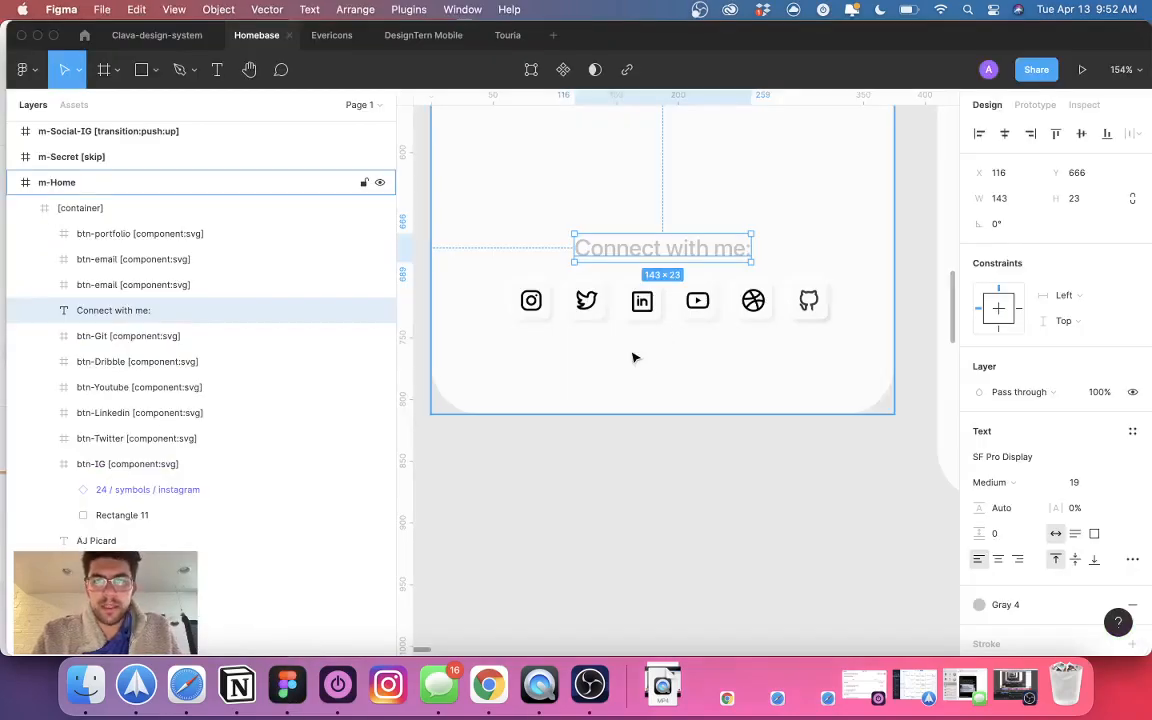
pyautogui.scroll(-10, 632, 357)
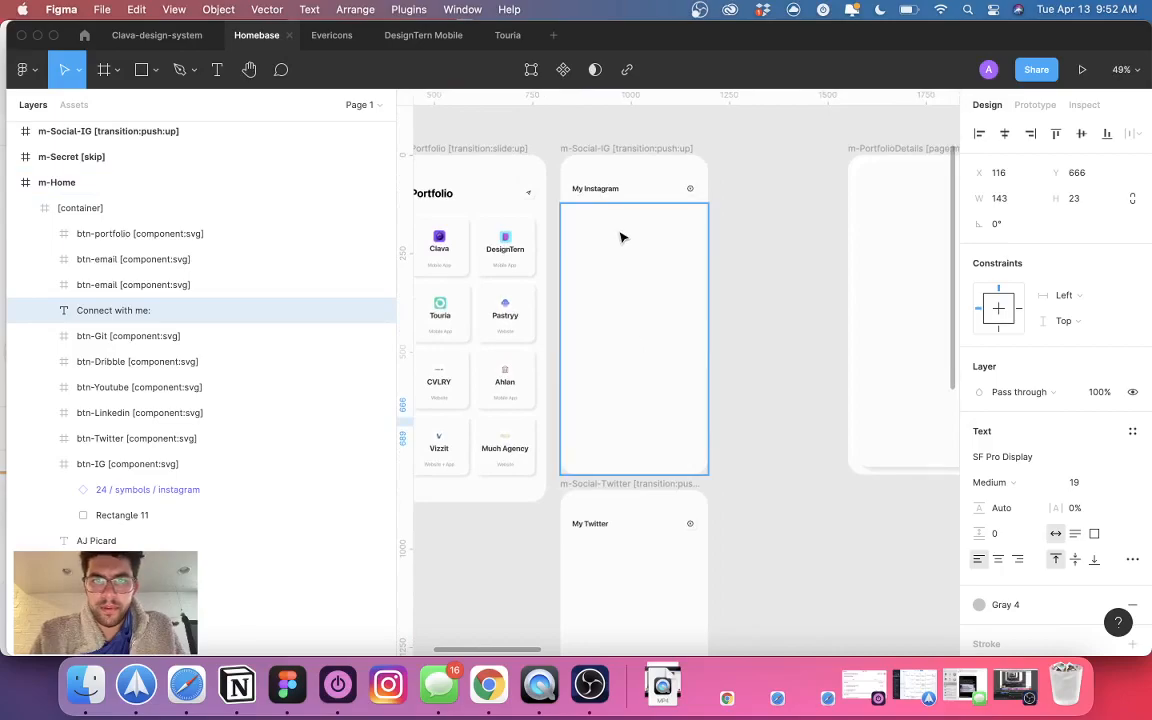
pyautogui.click(621, 238)
pyautogui.moveTo(621, 202); pyautogui.dragTo(620, 207)
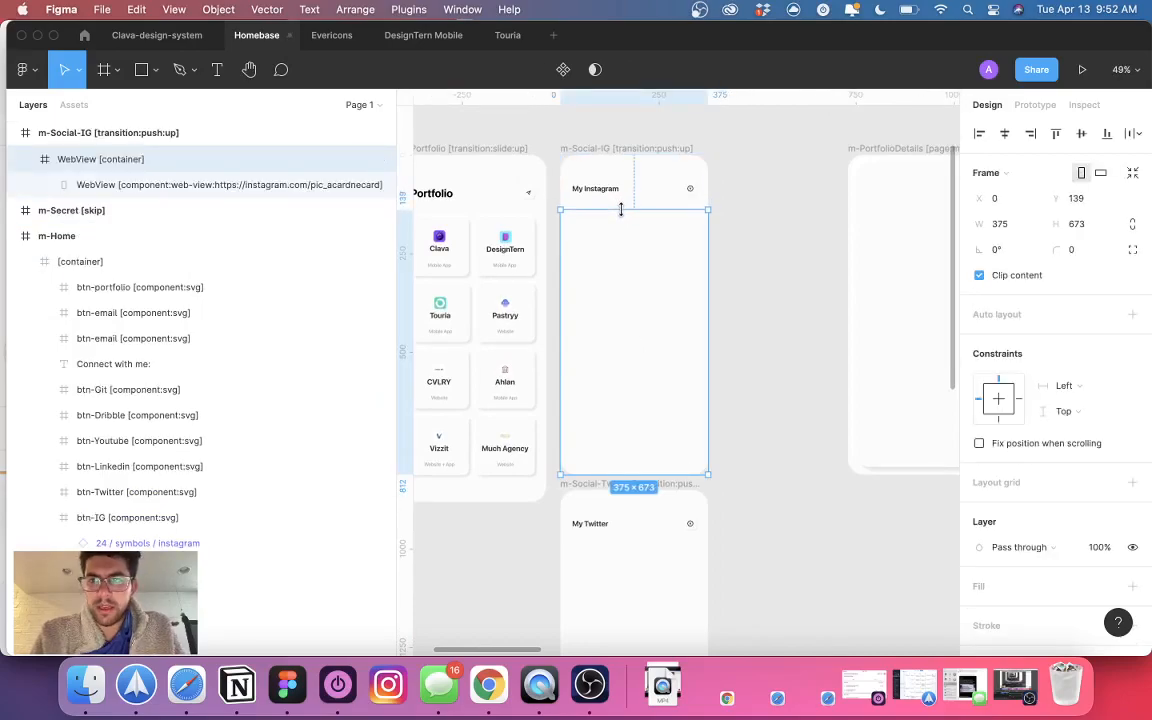
pyautogui.click(1088, 232)
pyautogui.write('670')
pyautogui.press('Return')
# - Set the height of the home-header top bar on m-Social-IG to 138
pyautogui.click(621, 197)
pyautogui.click(1088, 230)
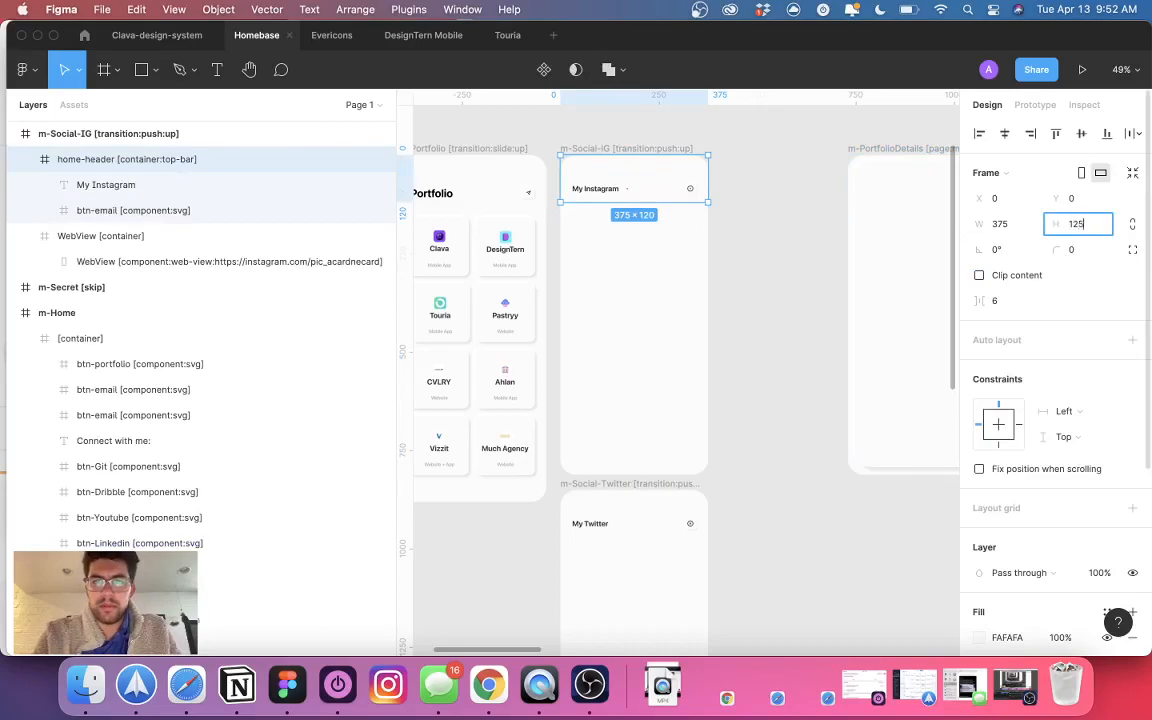
pyautogui.press('Escape')
pyautogui.press('alt')
pyautogui.click(1085, 229)
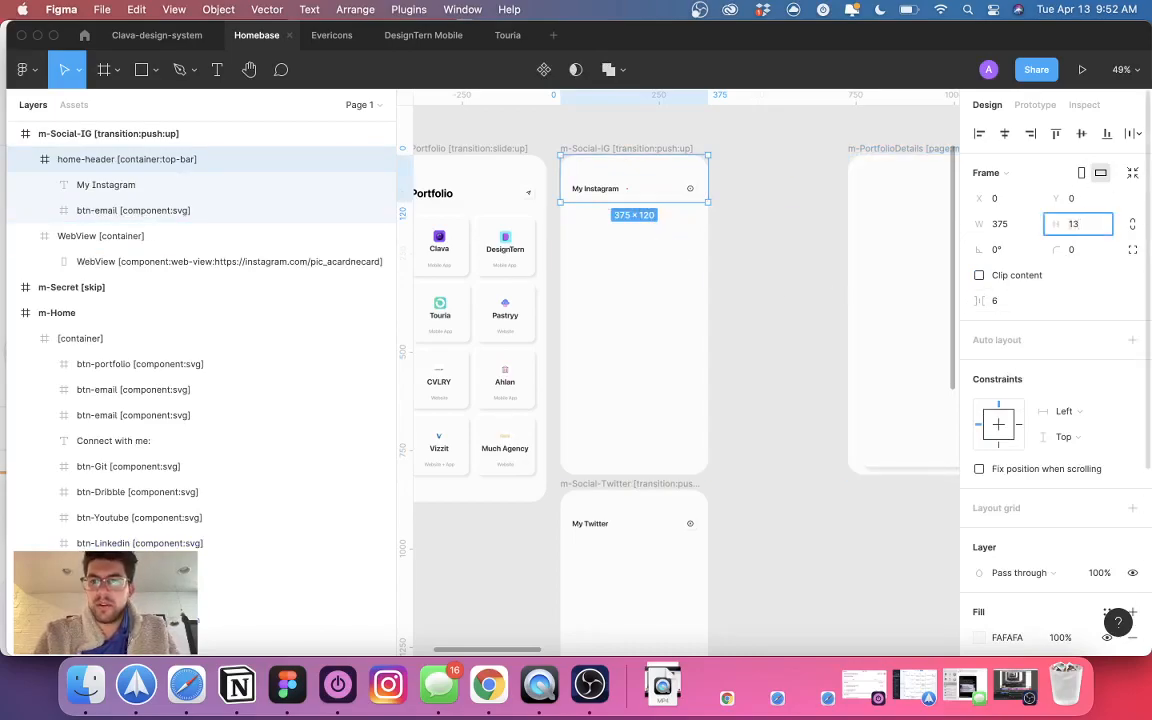
pyautogui.write('138')
pyautogui.press('Return')
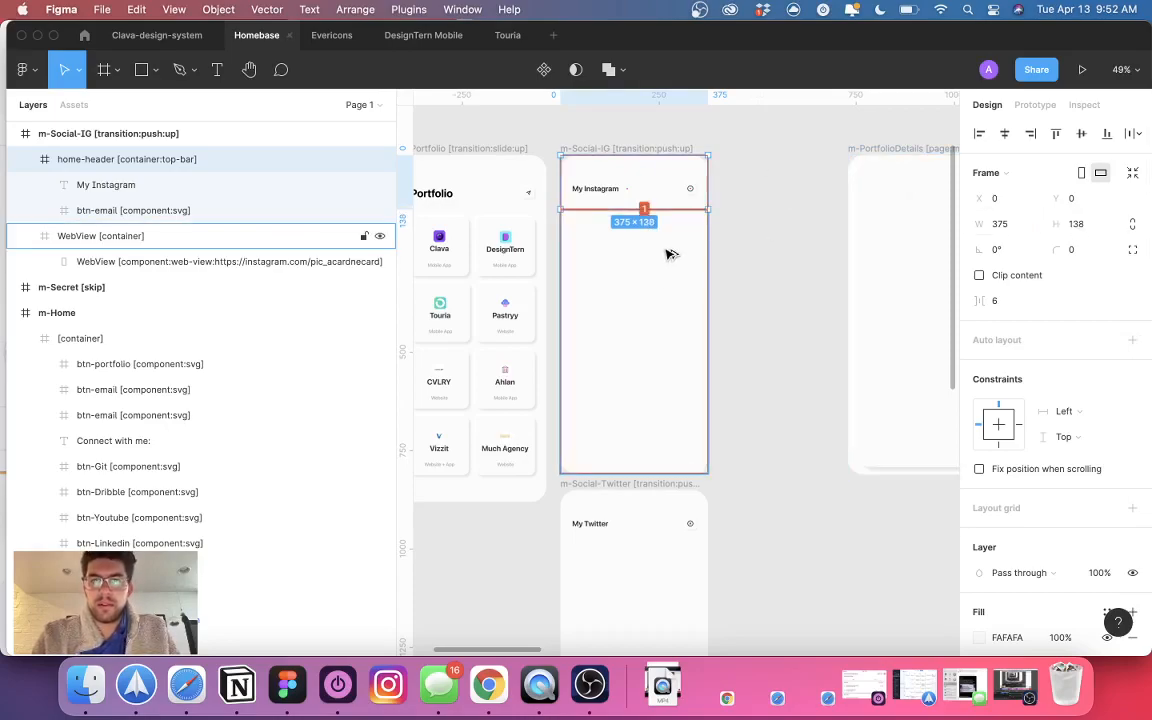
# - Set the height of m-Social-Twitter's WebView container to 670 and move it down to Y 142
pyautogui.scroll(-3, 640, 400)
pyautogui.click(604, 455)
pyautogui.click(1094, 230)
pyautogui.click(612, 226)
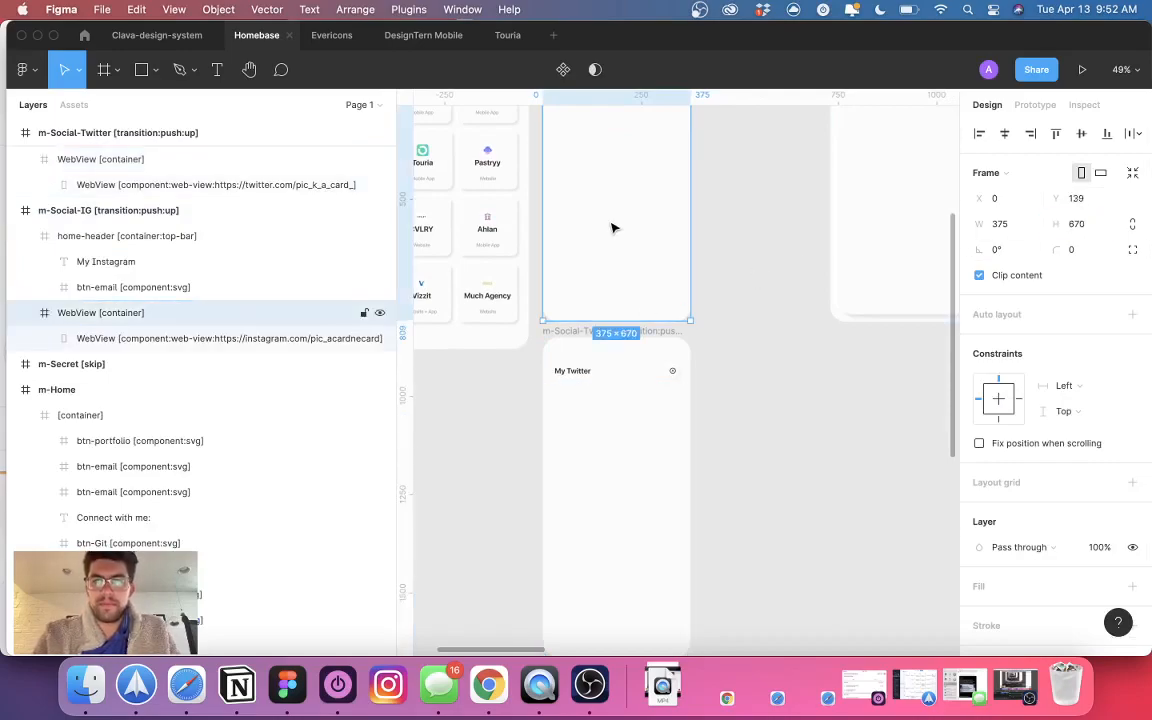
pyautogui.click(640, 545)
pyautogui.click(1087, 230)
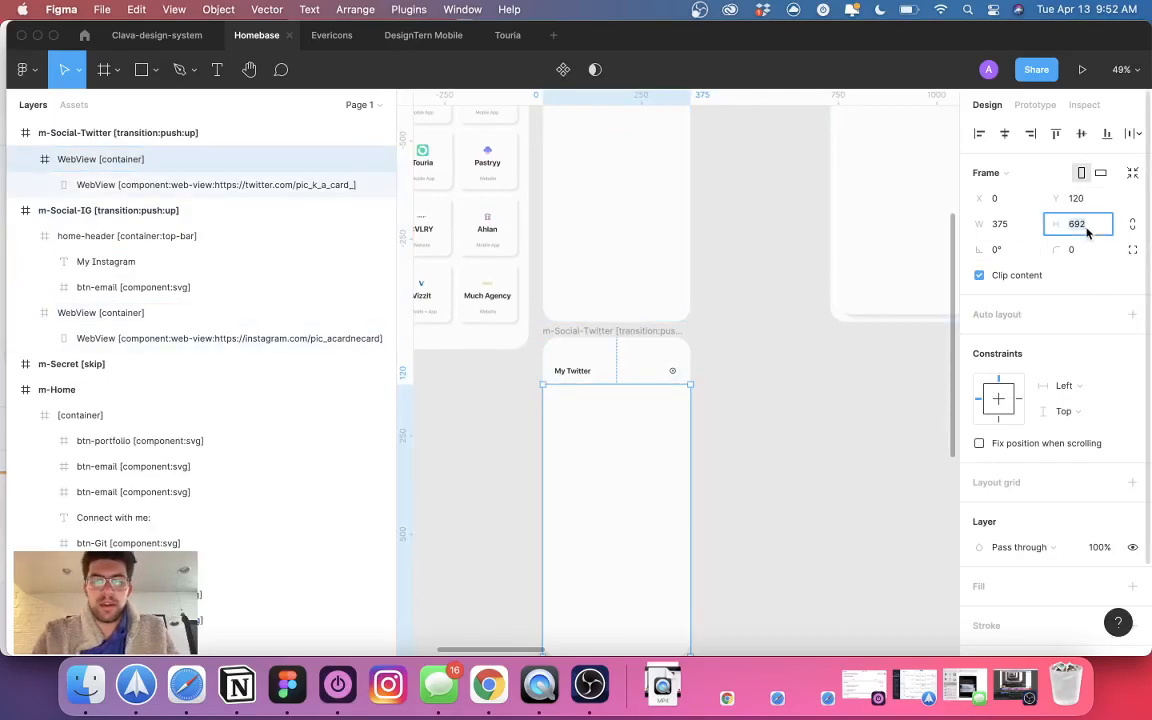
pyautogui.press('Return')
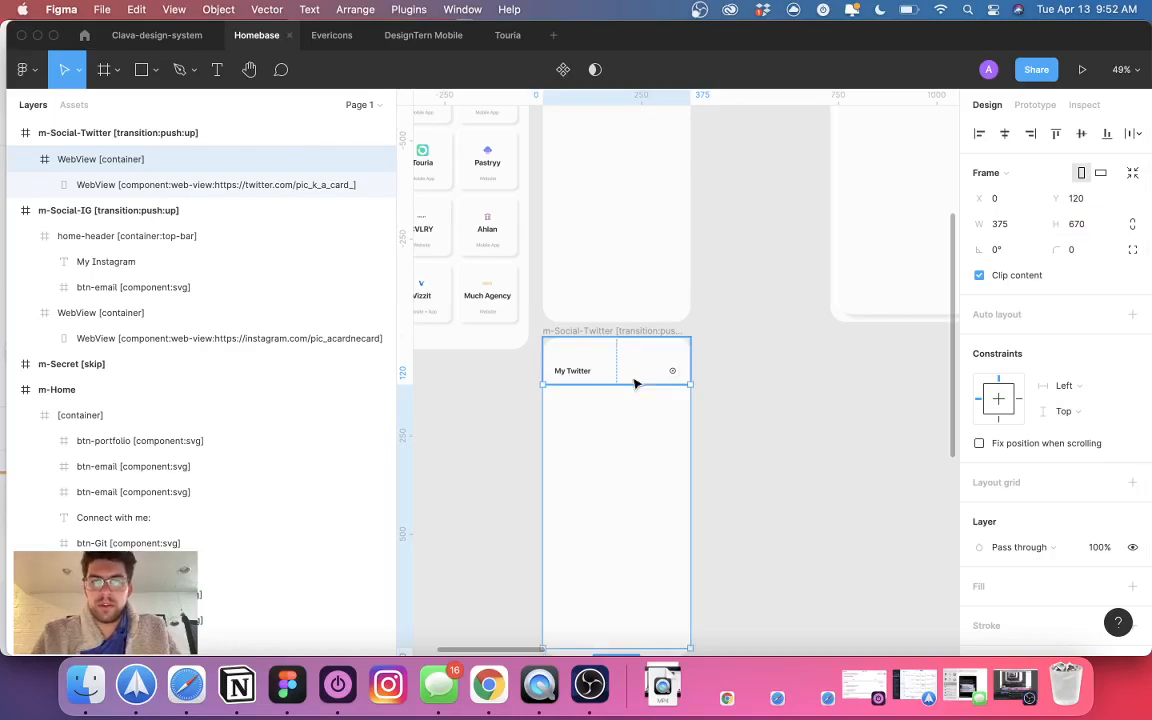
pyautogui.scroll(-5, 640, 473)
pyautogui.moveTo(640, 419); pyautogui.dragTo(640, 430)
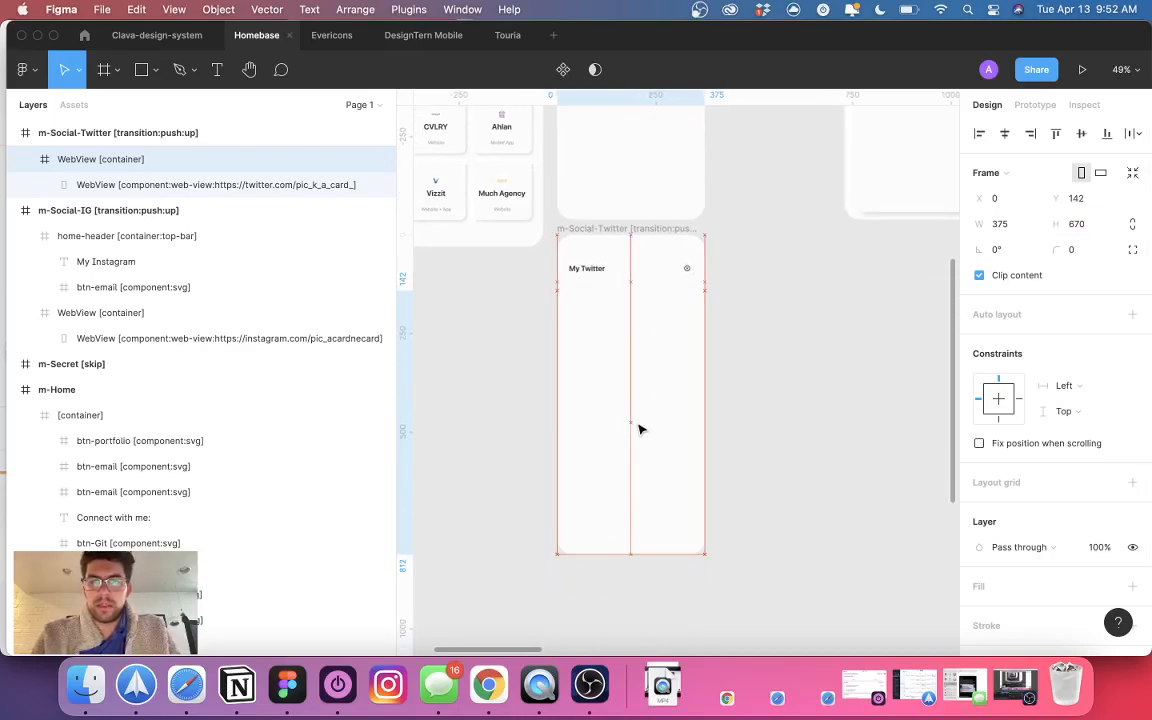
# - Set the height of the home-header top bar on m-Social-Twitter to 138
pyautogui.click(653, 273)
pyautogui.click(1077, 228)
pyautogui.write('138')
pyautogui.press('Return')
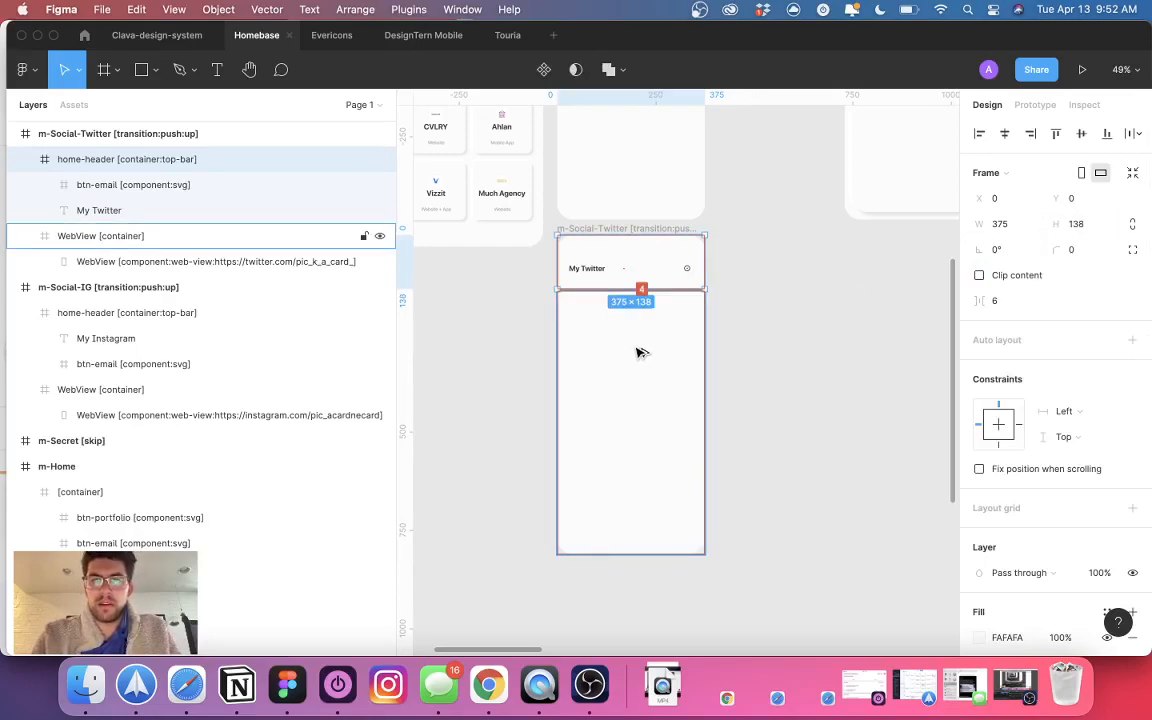
# - Compare the header and WebView sizes on m-Social-IG with the header on m-Social-Twitter
pyautogui.scroll(5, 646, 275)
pyautogui.click(645, 250)
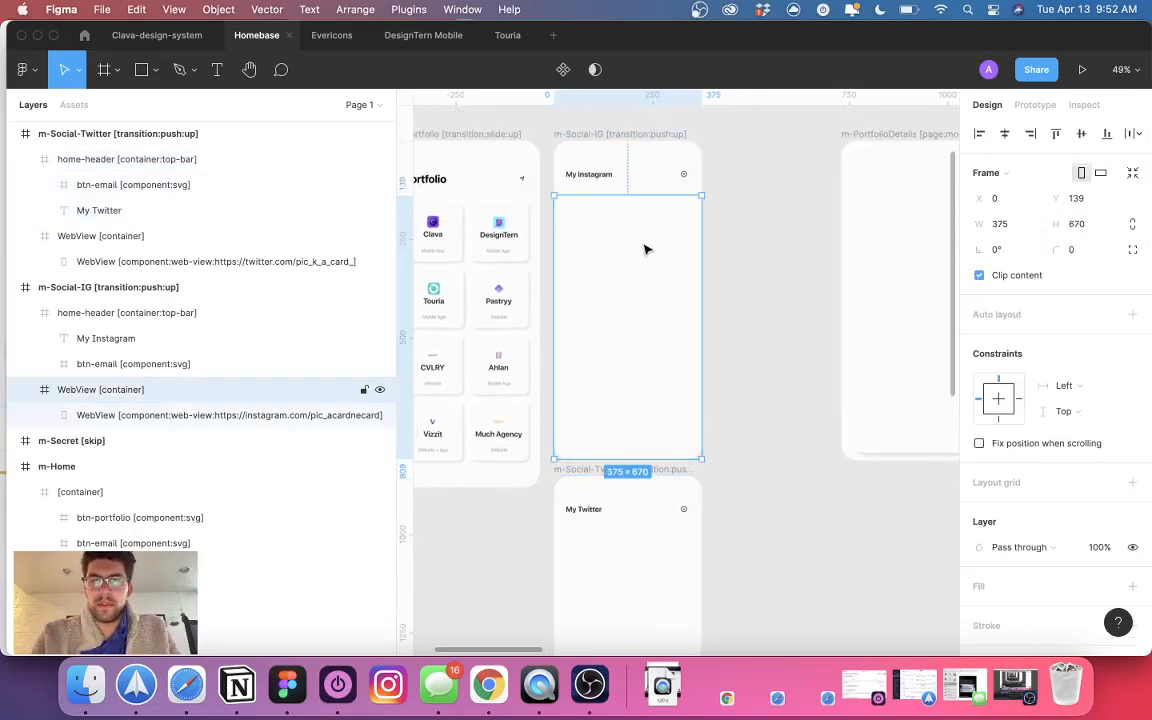
pyautogui.click(643, 174)
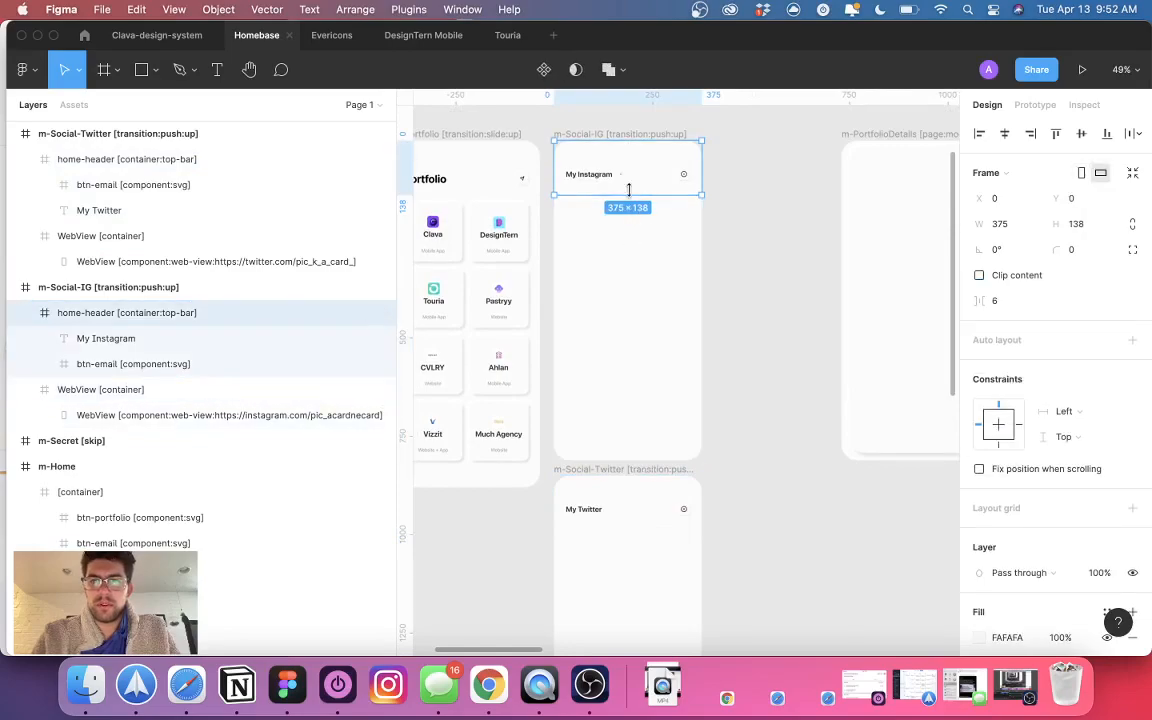
pyautogui.scroll(-3, 630, 260)
pyautogui.click(621, 394)
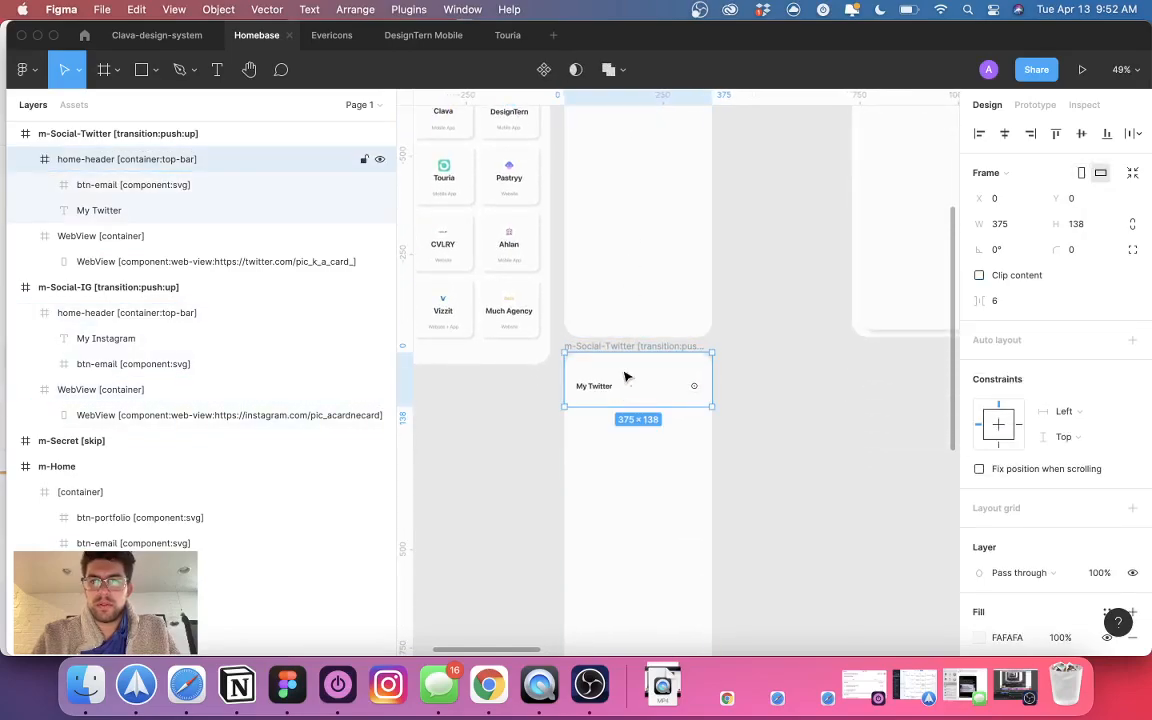
pyautogui.press('alt')
pyautogui.scroll(3, 631, 445)
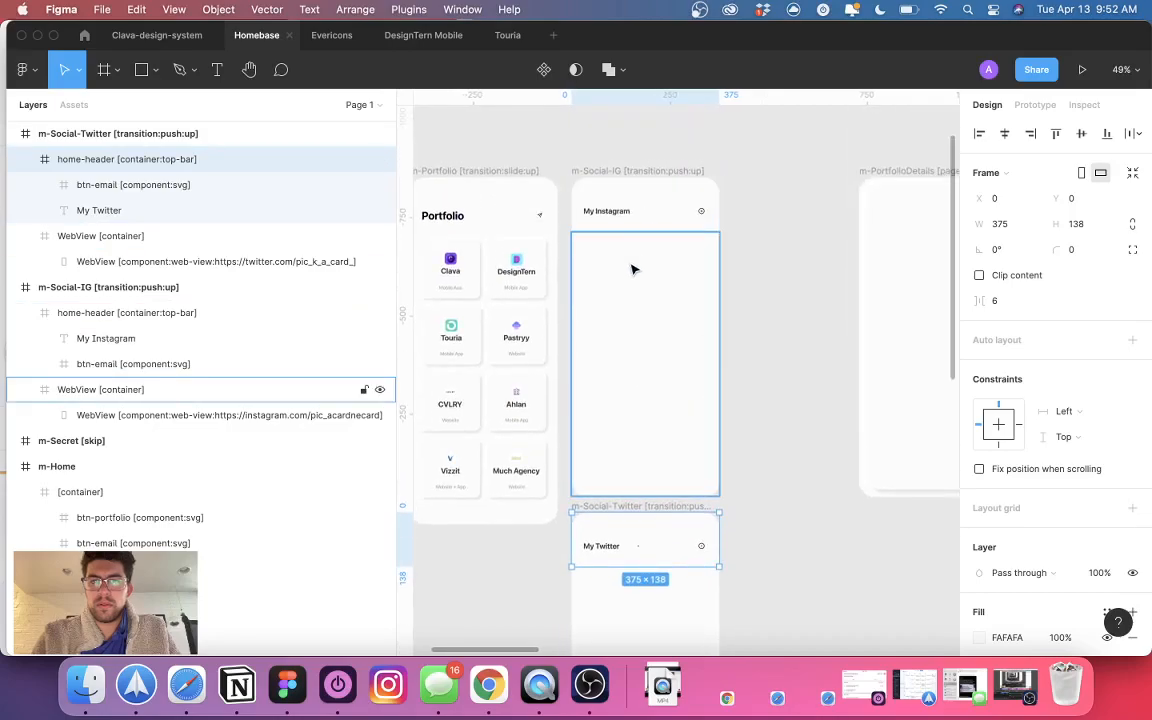
# - Set m-Social-Twitter's WebView container to Y 139, matching the one on m-Social-IG
pyautogui.click(637, 255)
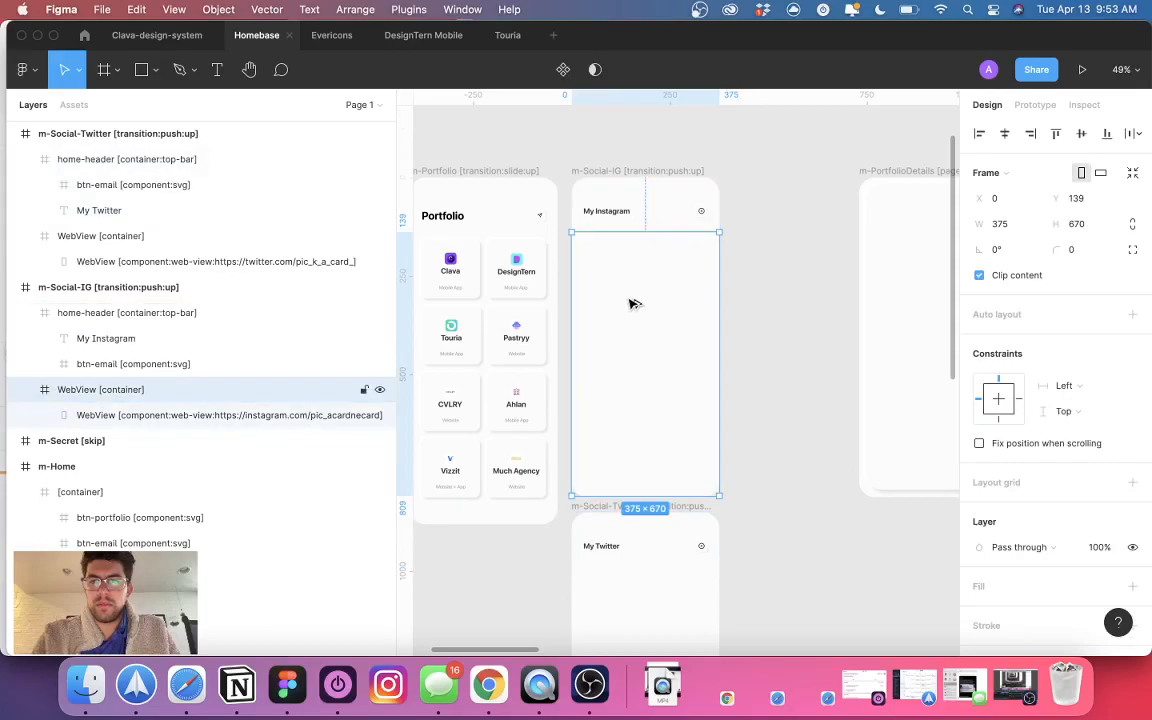
pyautogui.scroll(-5, 637, 301)
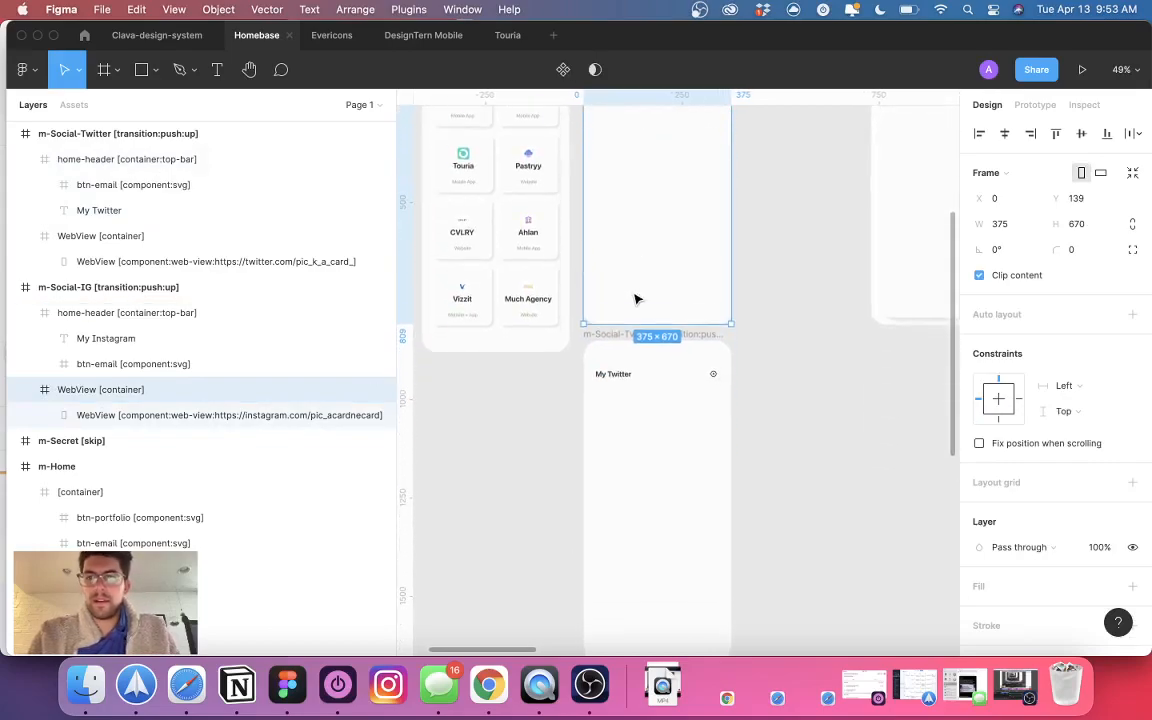
pyautogui.click(653, 450)
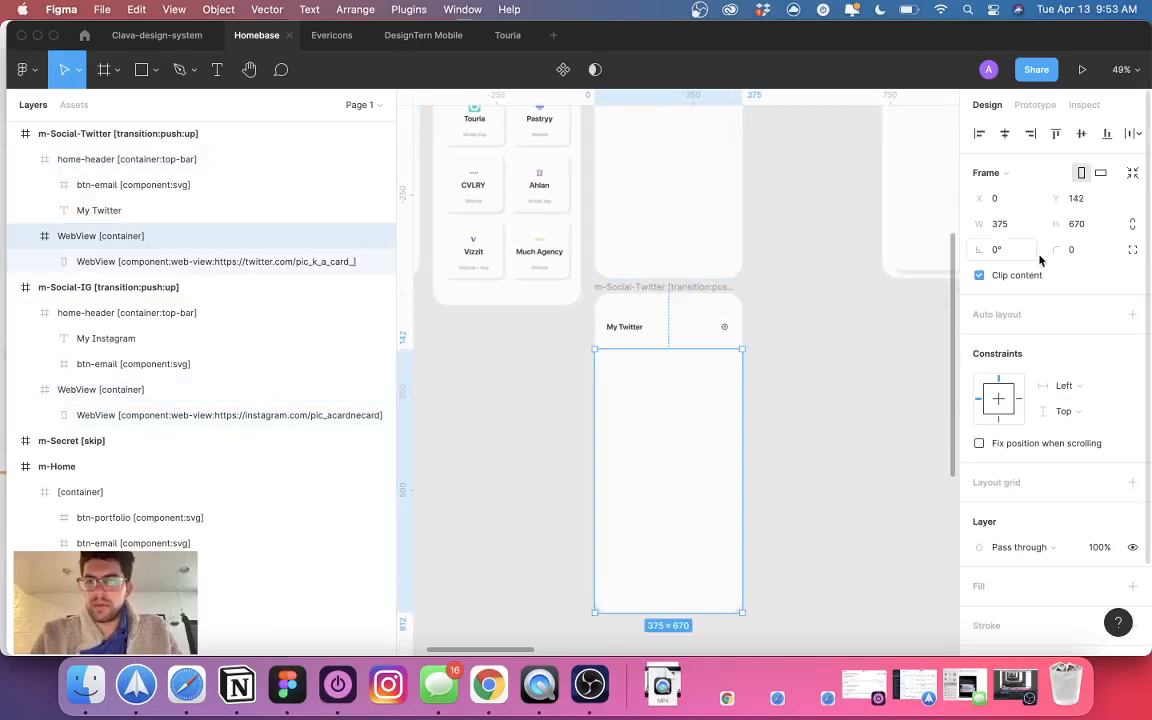
pyautogui.click(1087, 193)
pyautogui.write('139')
pyautogui.press('Return')
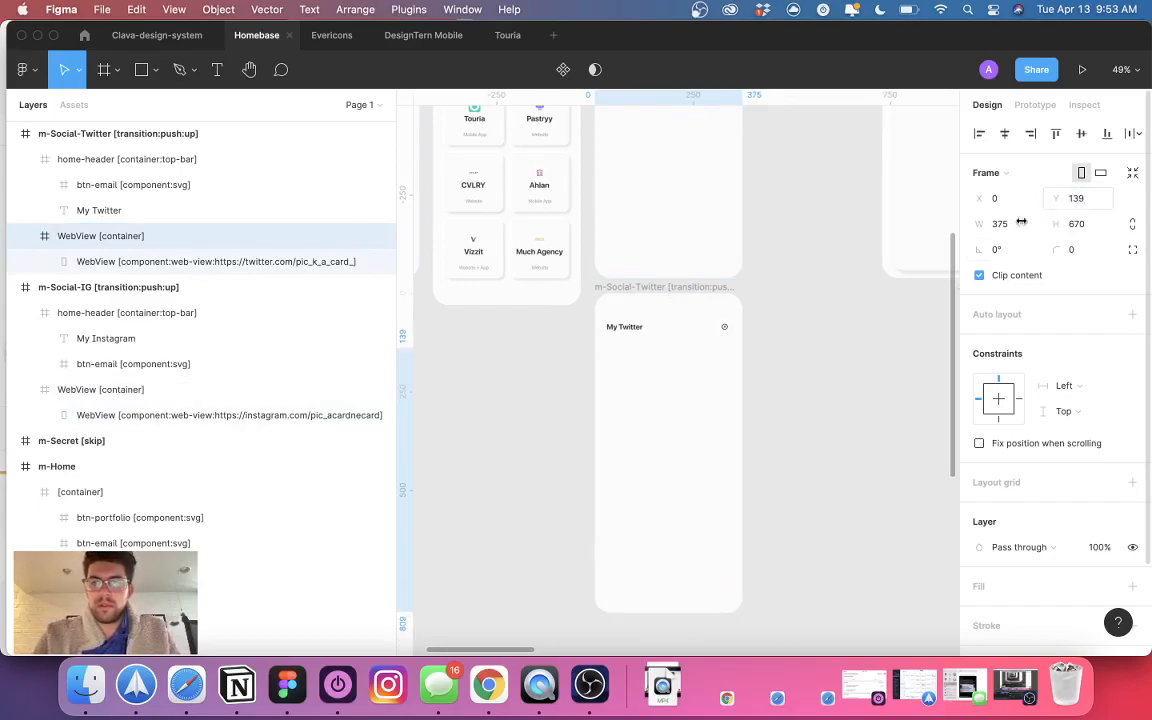
# - Stretch the WebView containers down to the bottom edges of m-Social-Twitter and m-Social-IG, making the m-Social-IG one 673 high
pyautogui.hscroll(2, 679, 334)
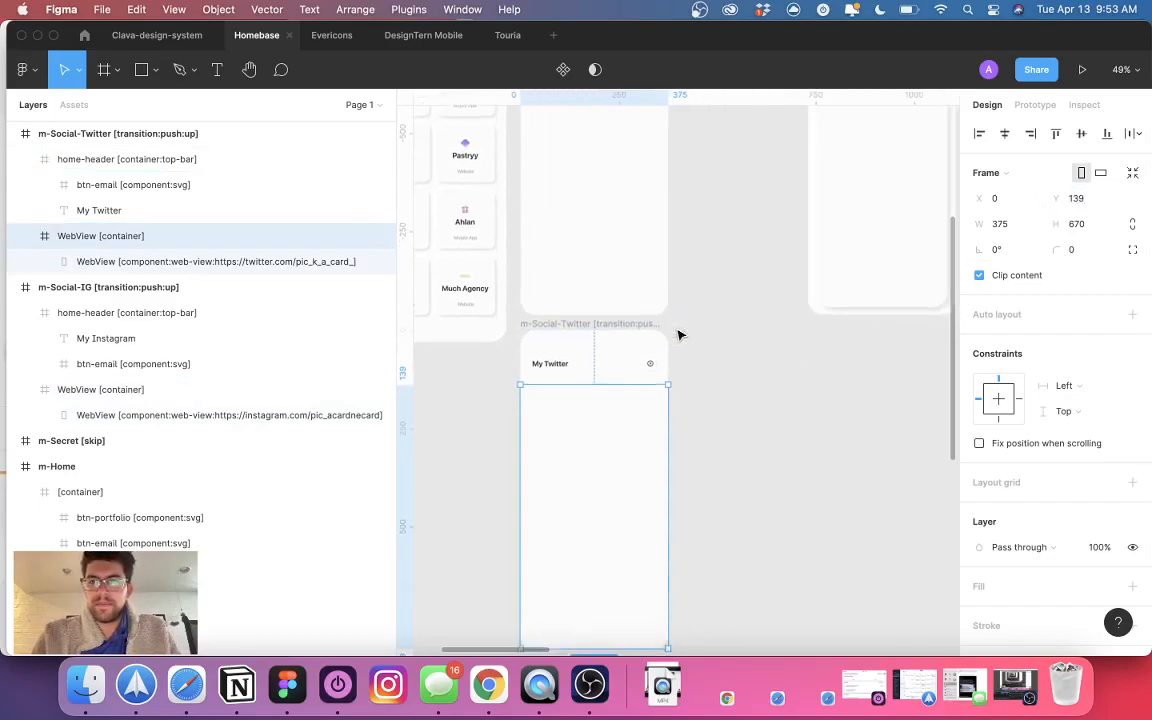
pyautogui.scroll(-3, 679, 334)
pyautogui.scroll(3, 596, 517)
pyautogui.scroll(-2, 596, 517)
pyautogui.scroll(4, 597, 499)
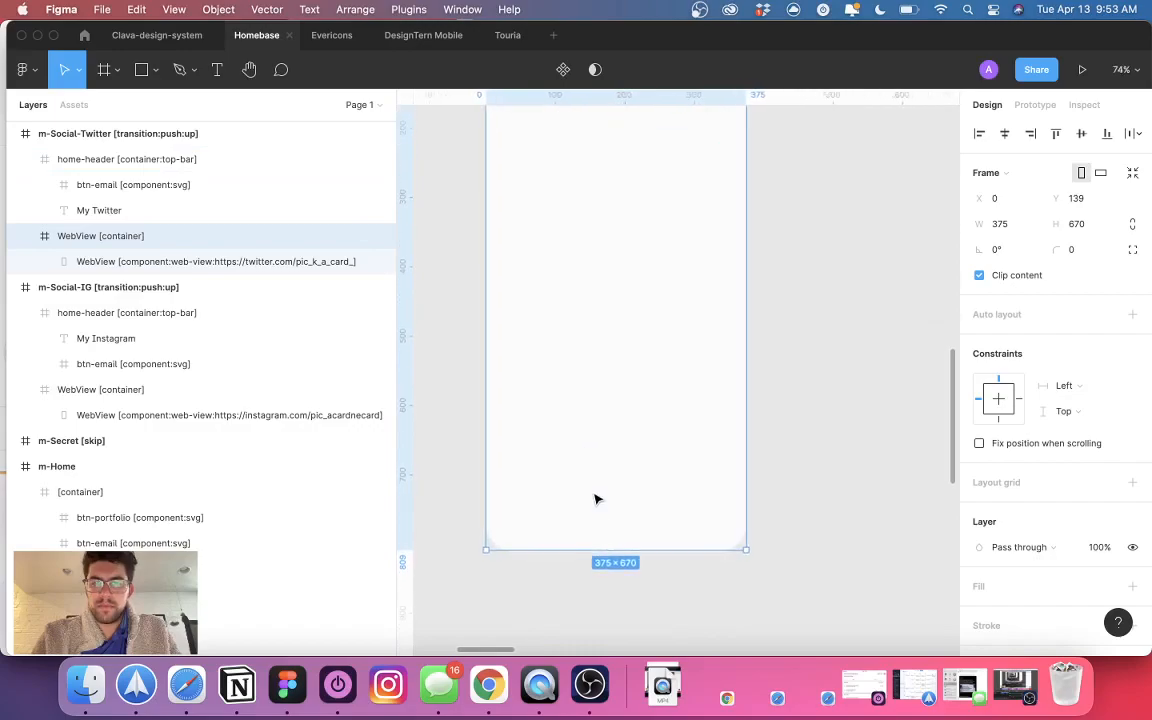
pyautogui.moveTo(575, 565); pyautogui.dragTo(575, 561)
pyautogui.scroll(10, 601, 455)
pyautogui.click(604, 457)
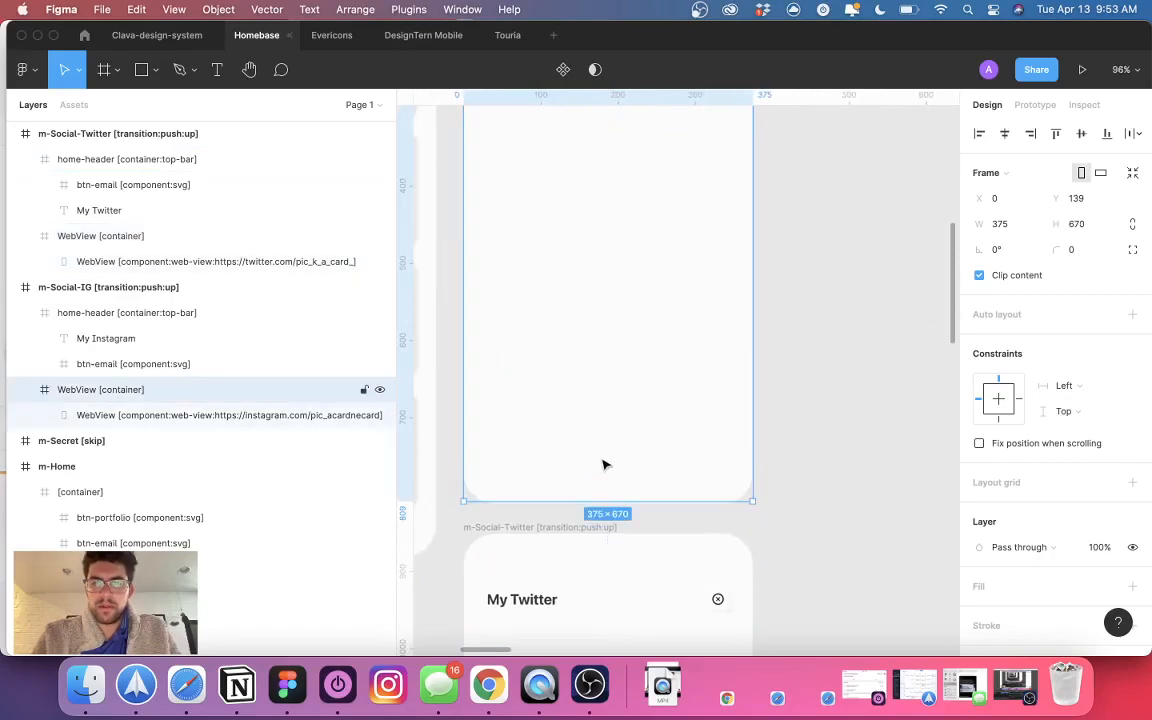
pyautogui.moveTo(598, 496); pyautogui.dragTo(596, 503)
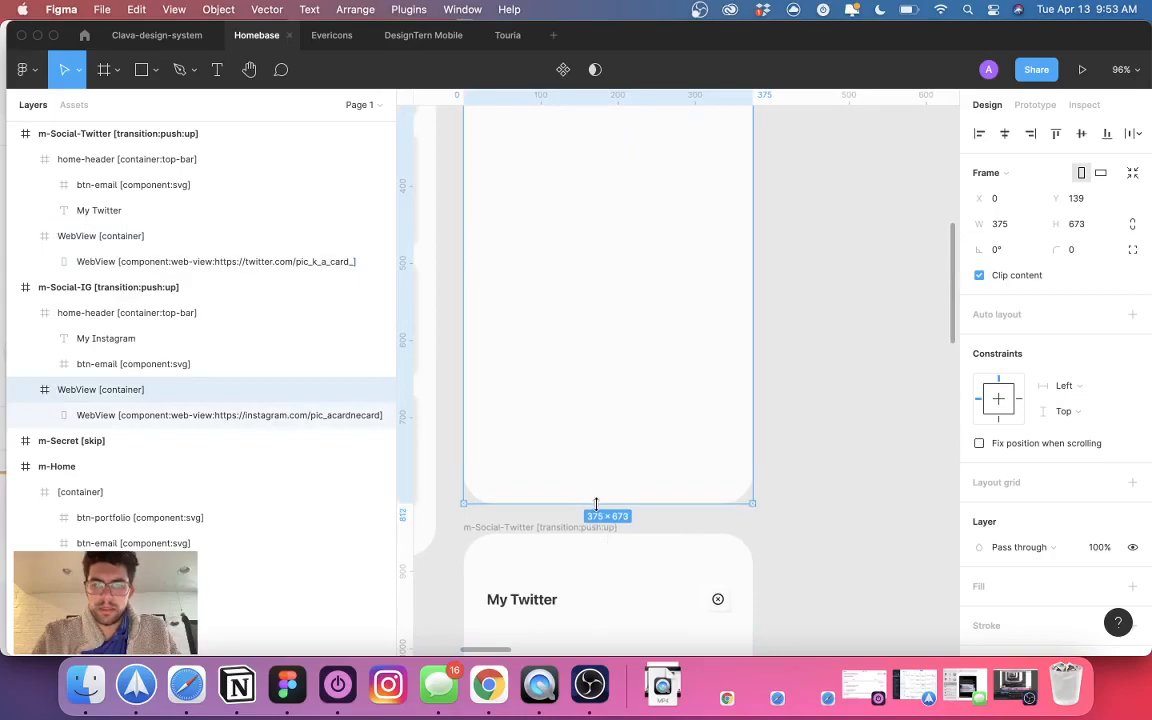
# - Move the My Twitter title and its close button down together until they sit 74 below the header's top edge
pyautogui.scroll(-5, 620, 442)
pyautogui.click(614, 411)
pyautogui.scroll(-2, 614, 411)
pyautogui.click(560, 252)
pyautogui.click(547, 263)
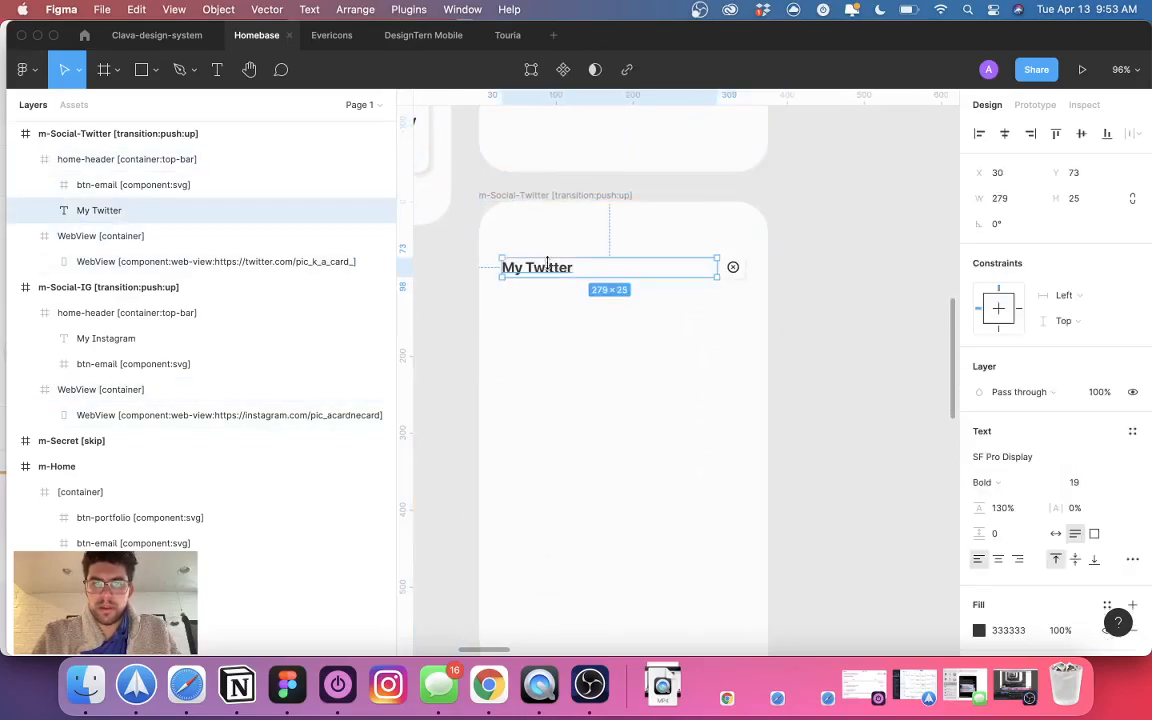
pyautogui.keyDown('shift'); pyautogui.click(733, 267); pyautogui.keyUp('shift')
pyautogui.press('Down')
pyautogui.press('Down')
pyautogui.press('Down')
pyautogui.press('Down')
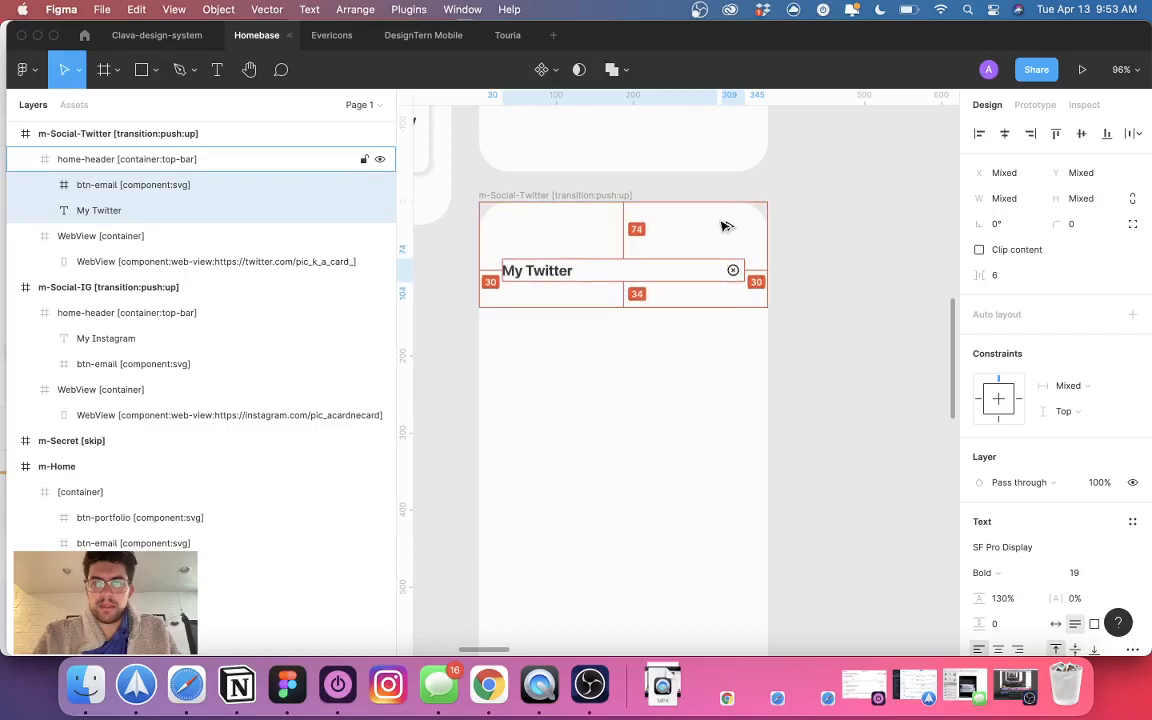
# - Move the My Instagram title and its close button down together to Y 77 and Y 74 within the header
pyautogui.scroll(-10, 724, 226)
pyautogui.scroll(3, 722, 226)
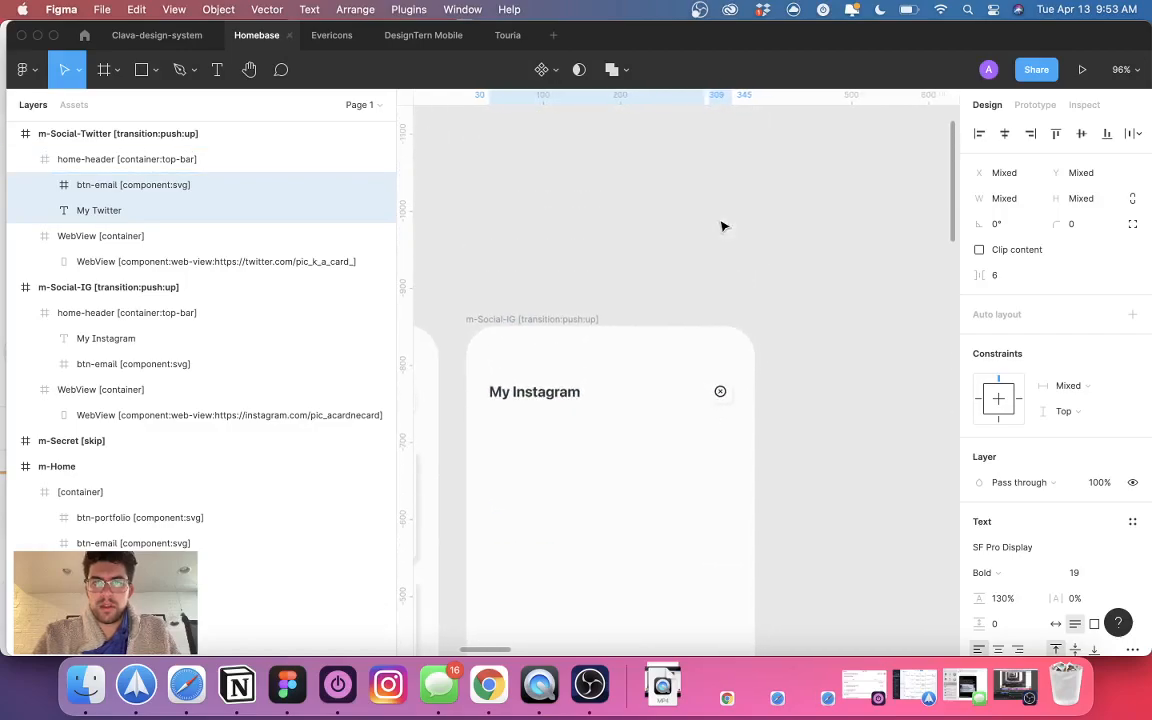
pyautogui.click(536, 398)
pyautogui.keyDown('shift'); pyautogui.click(720, 391); pyautogui.keyUp('shift')
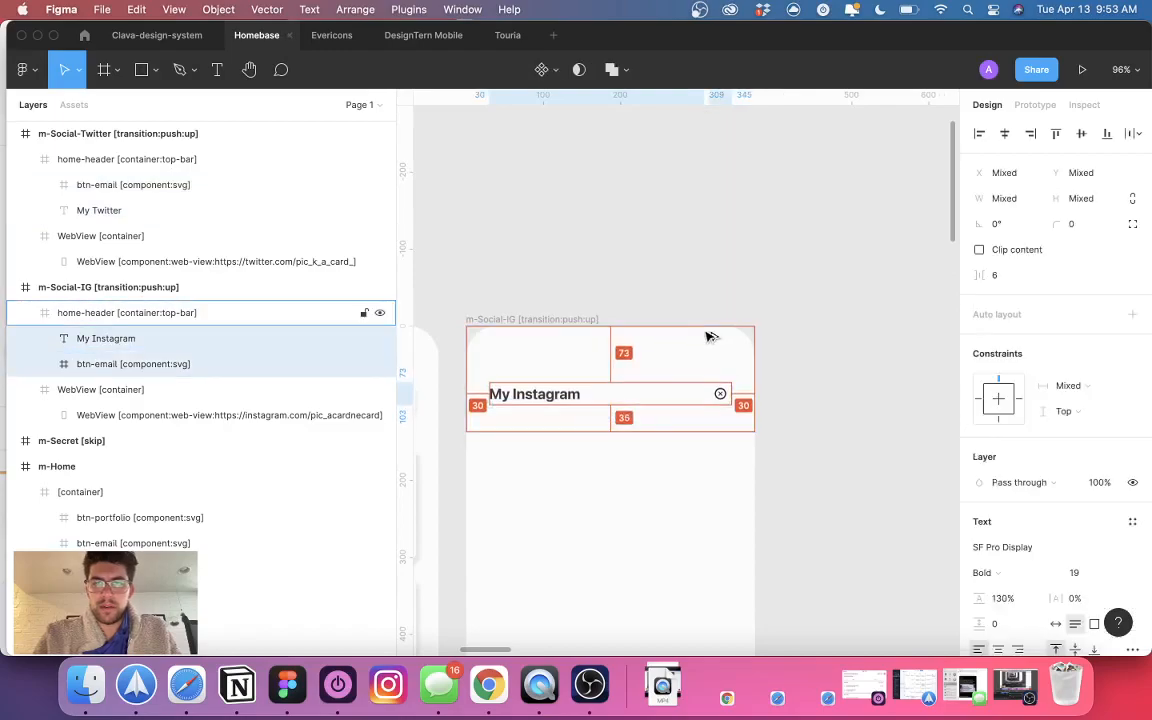
# - Switch to Safari, sync the Homebase project in Bravo Studio again, and bring up the QuickTime Player preview
pyautogui.press('super+Tab')
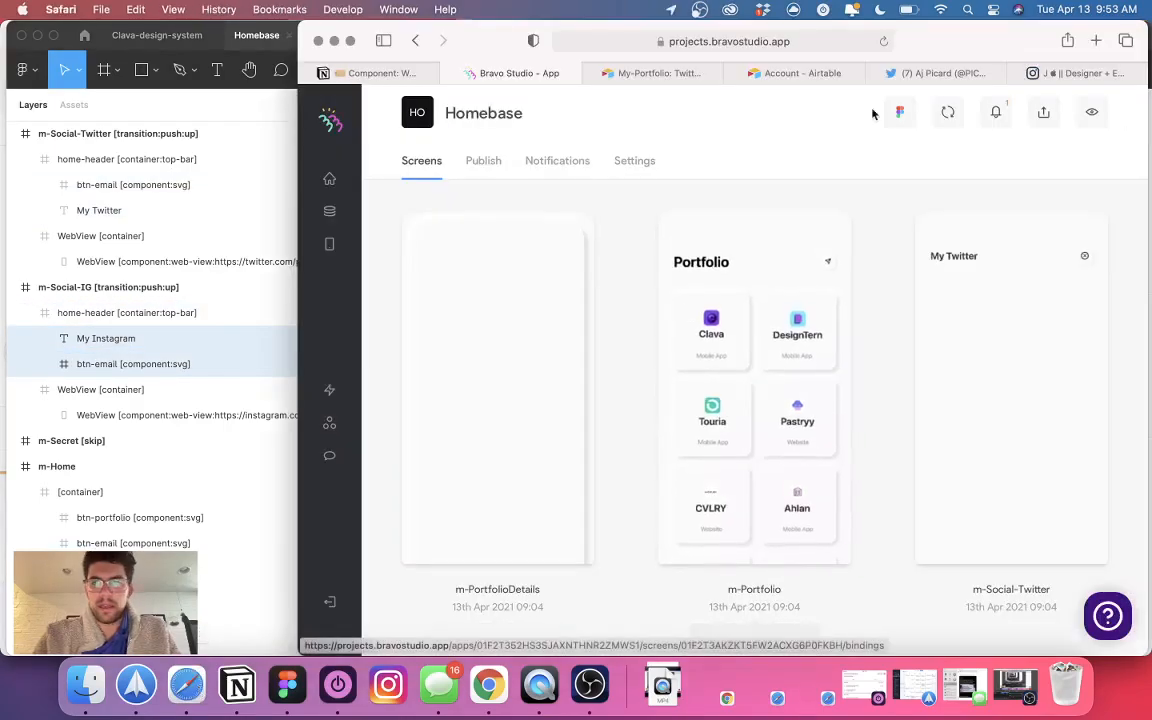
pyautogui.click(947, 115)
pyautogui.click(538, 700)
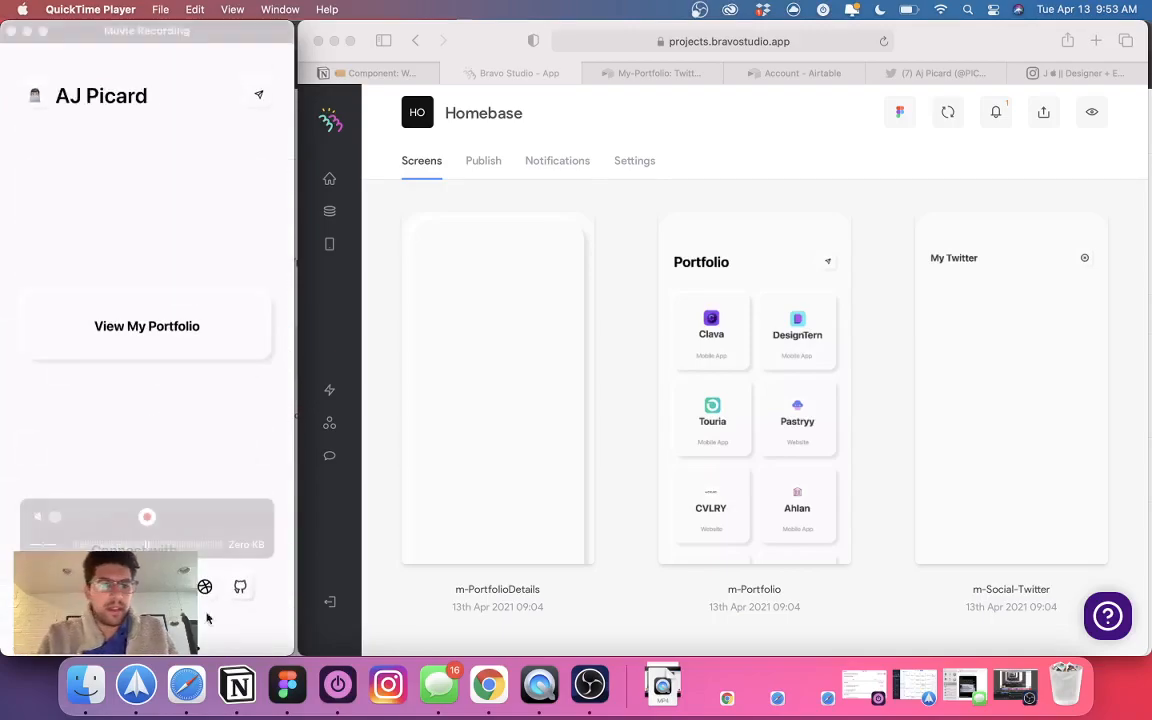
# - Return to Figma and examine the distances between the My Instagram title and the edges of its header
pyautogui.click(288, 685)
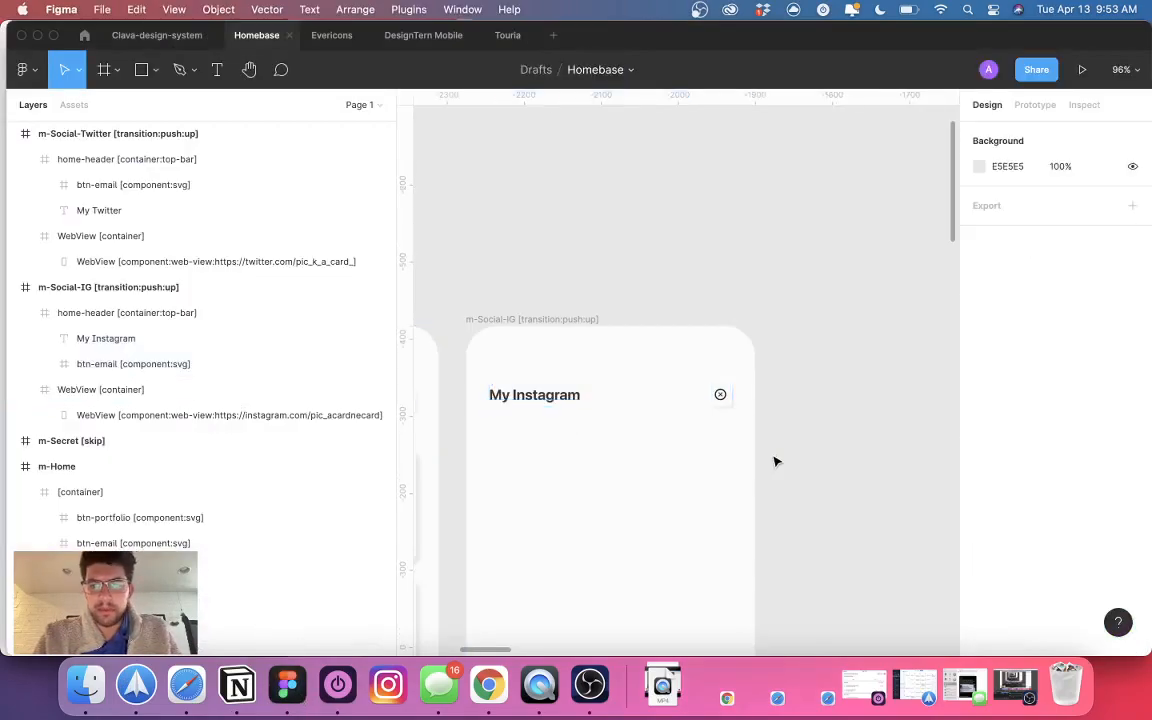
pyautogui.scroll(-3, 776, 462)
pyautogui.hscroll(2, 774, 461)
pyautogui.scroll(2, 774, 461)
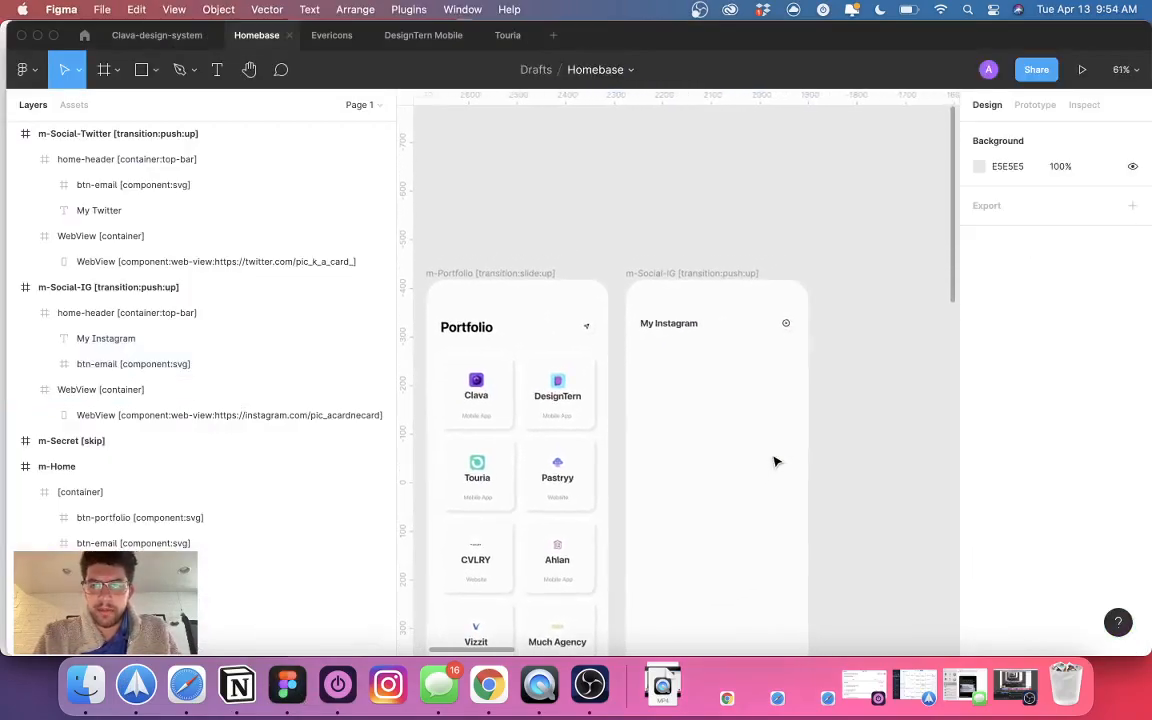
pyautogui.doubleClick(646, 333)
pyautogui.scroll(3, 647, 334)
pyautogui.scroll(-2, 647, 334)
pyautogui.scroll(5, 646, 333)
pyautogui.scroll(-3, 640, 400)
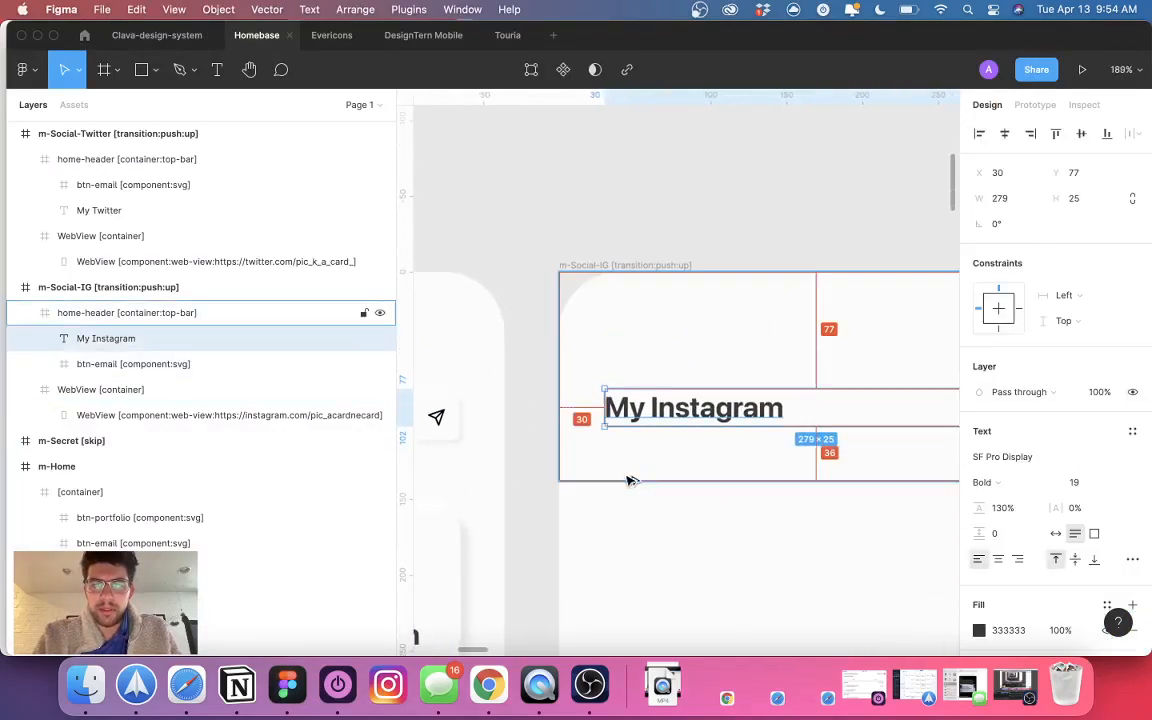
pyautogui.scroll(-2, 590, 524)
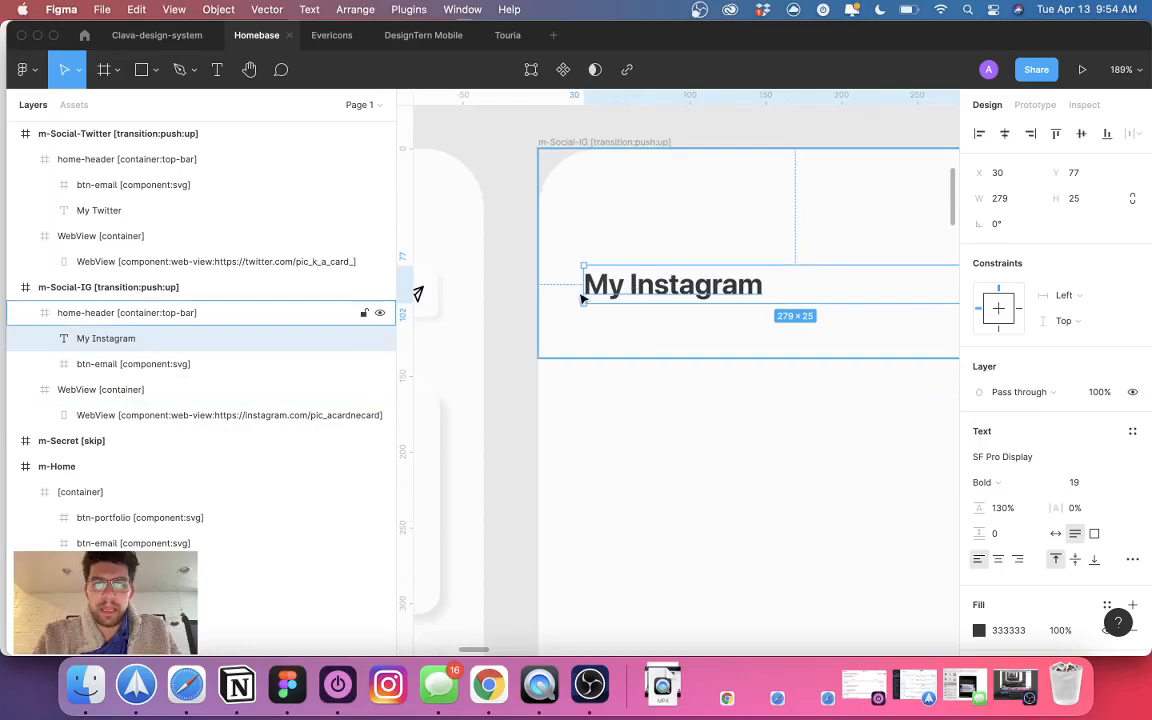
pyautogui.press('alt')
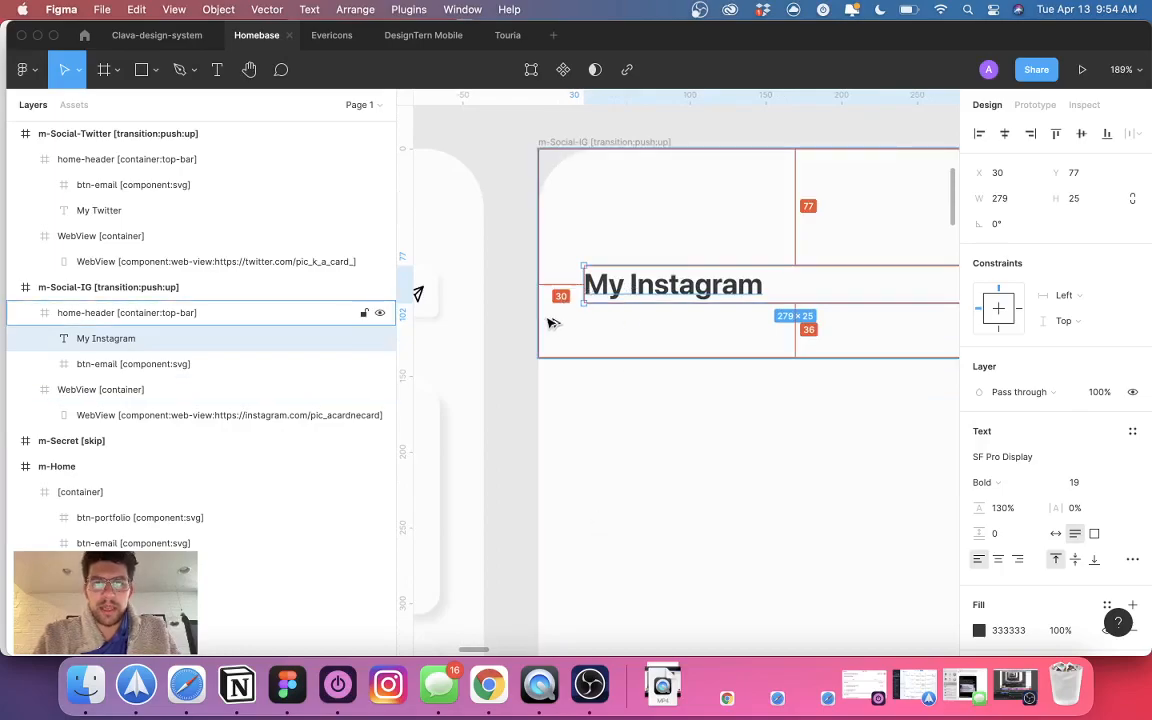
pyautogui.hscroll(3, 716, 300)
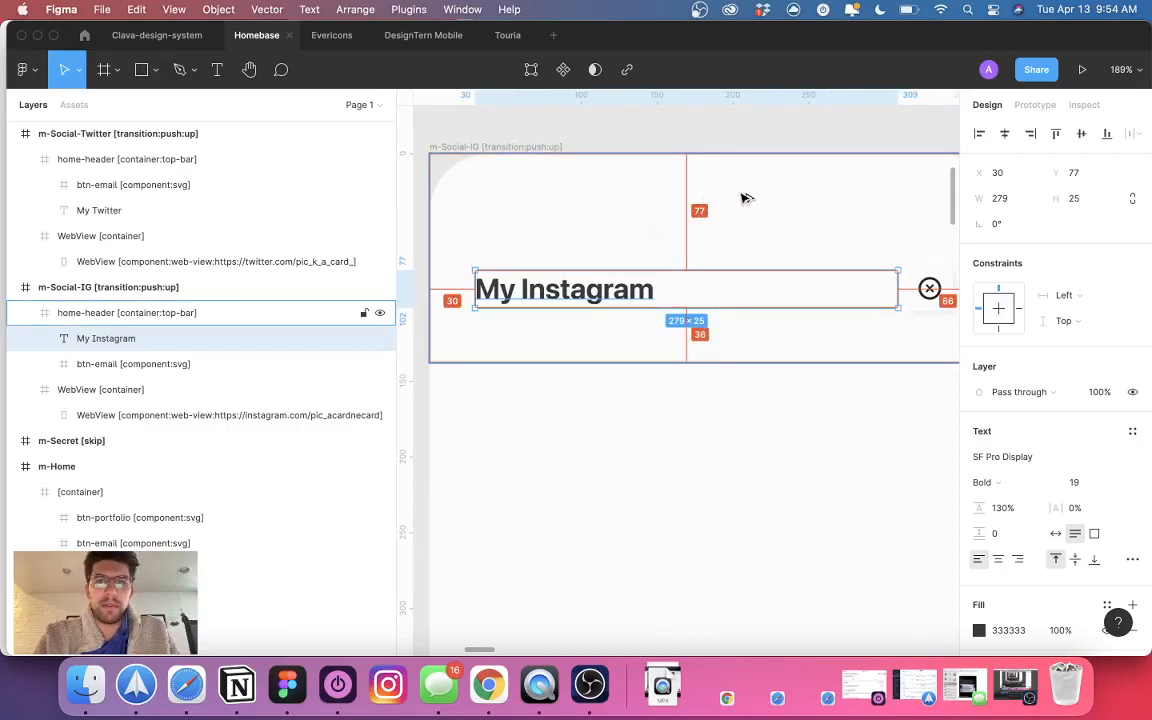
pyautogui.scroll(-2, 672, 308)
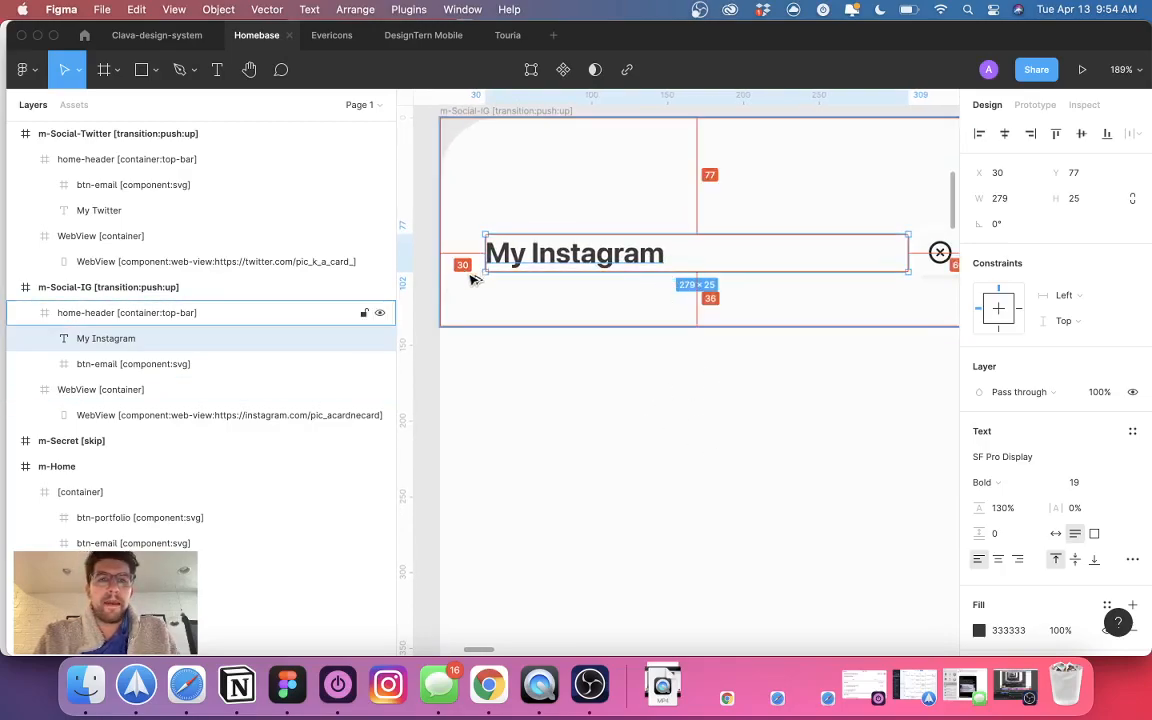
# - Check the side spacing of the My Instagram title and the close button within m-Social-IG's header
pyautogui.hscroll(3, 481, 290)
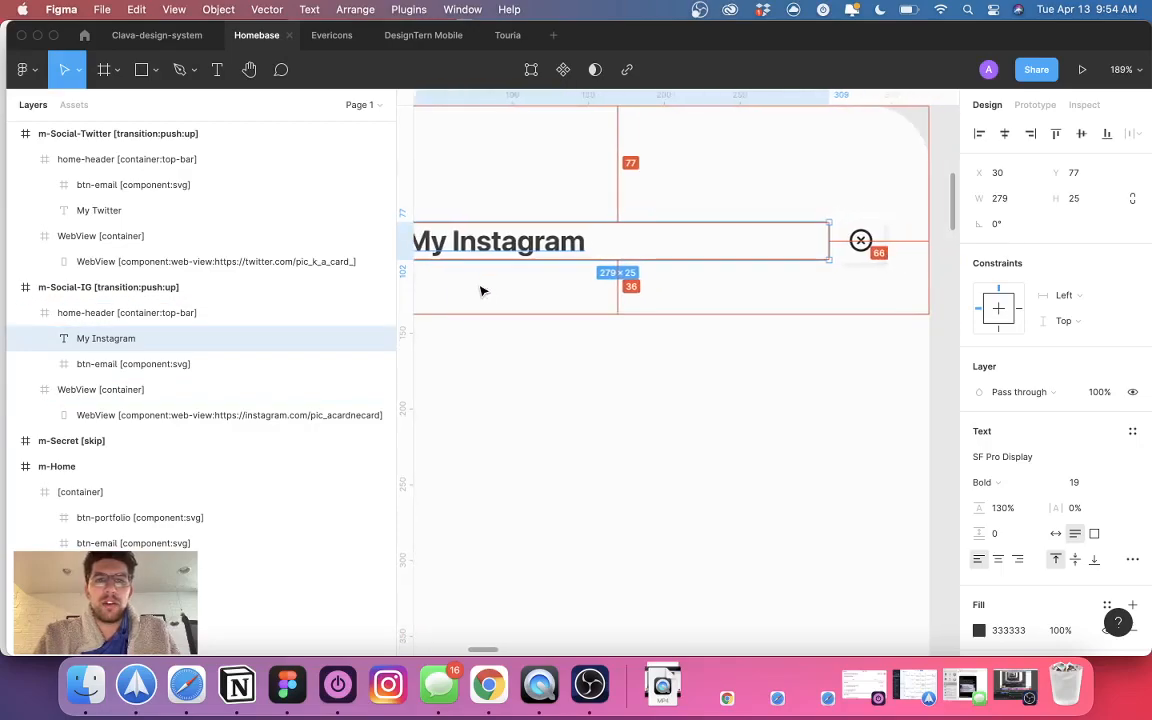
pyautogui.hscroll(-4, 481, 285)
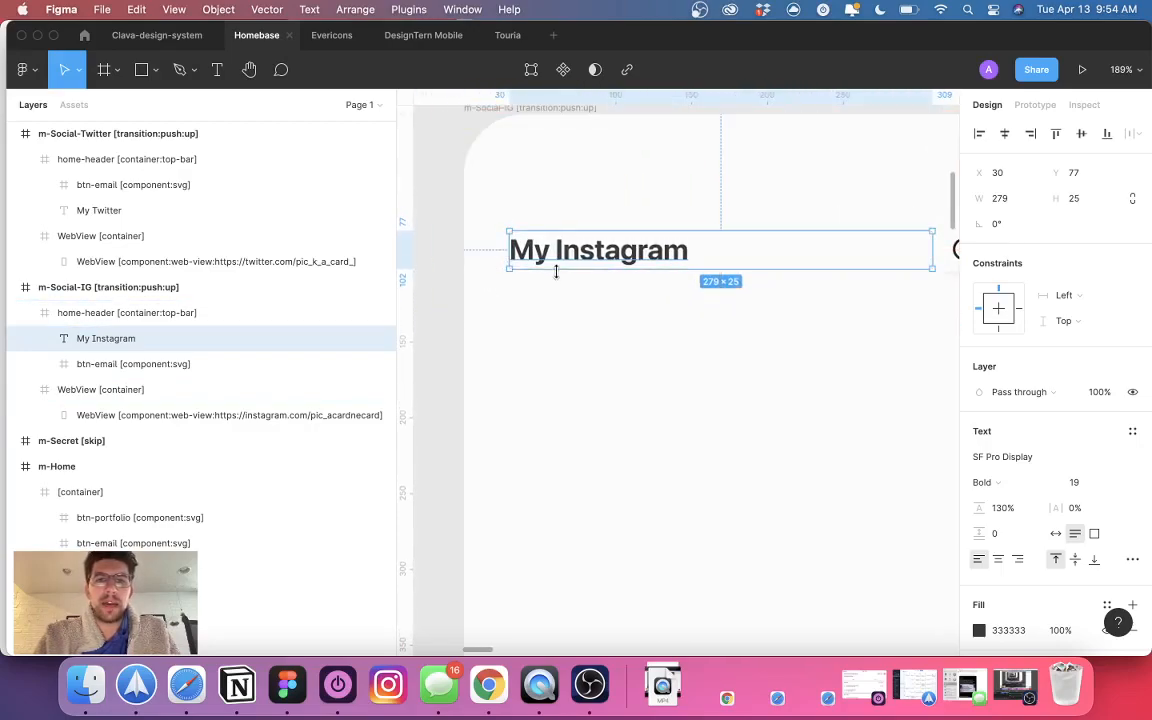
pyautogui.hscroll(6, 520, 285)
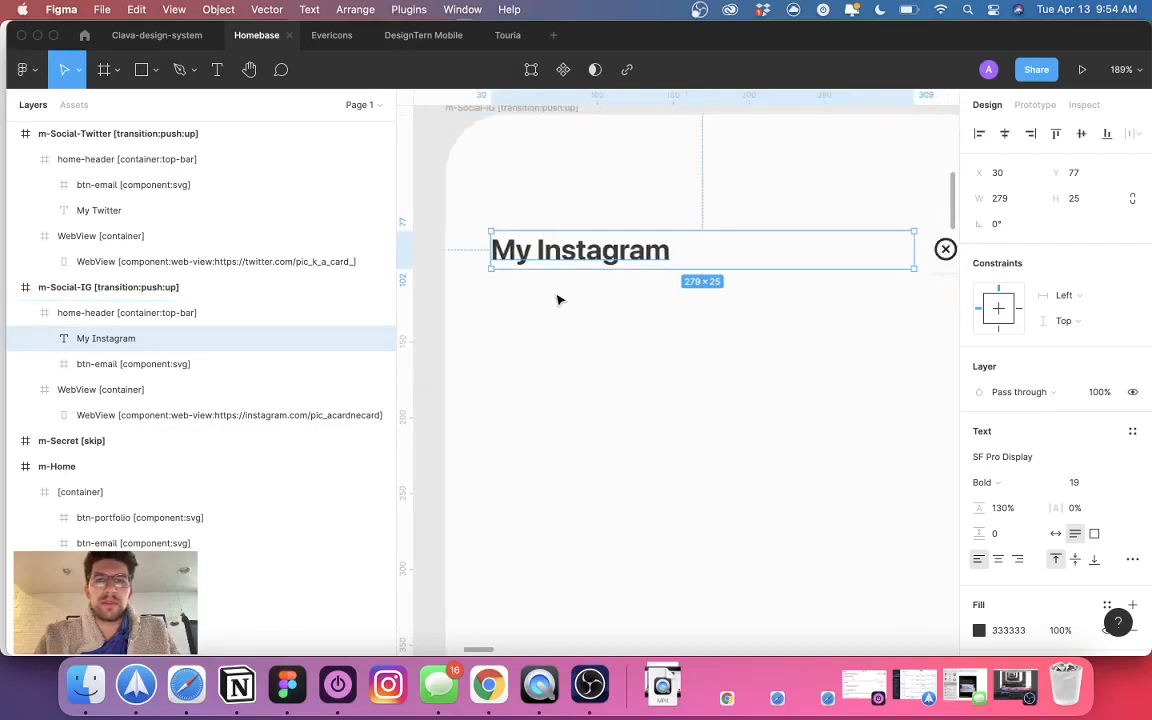
pyautogui.click(628, 268)
pyautogui.hscroll(-10, 690, 296)
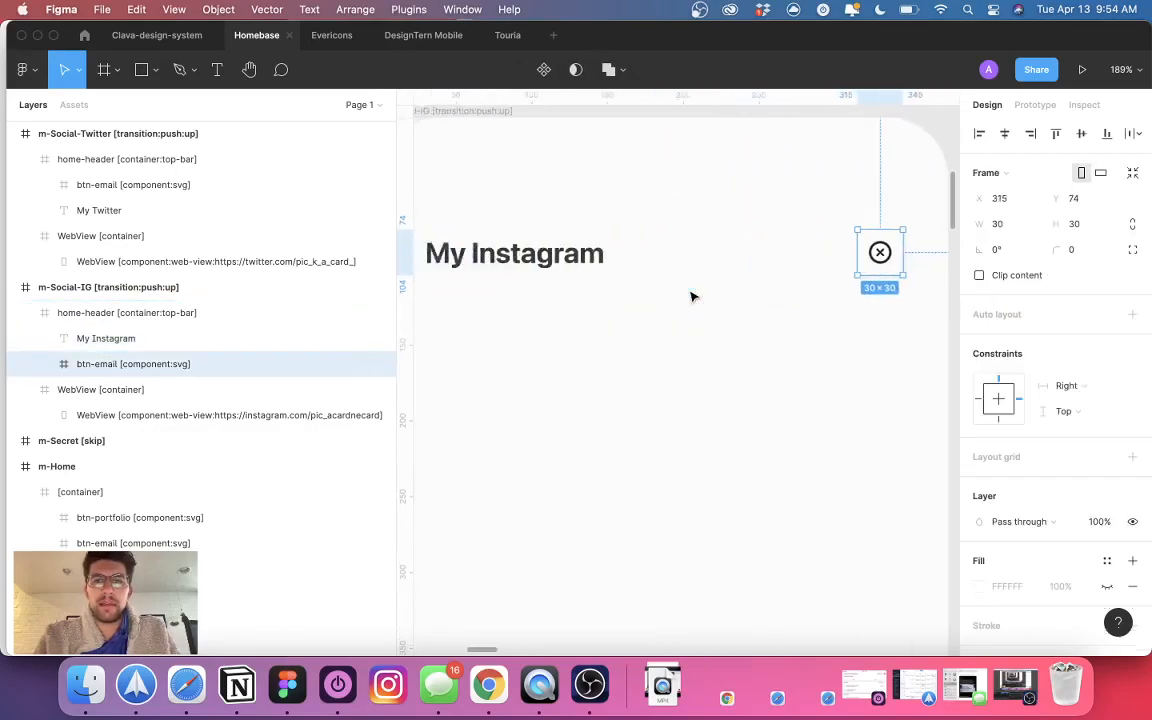
pyautogui.click(775, 248)
pyautogui.hscroll(4, 768, 246)
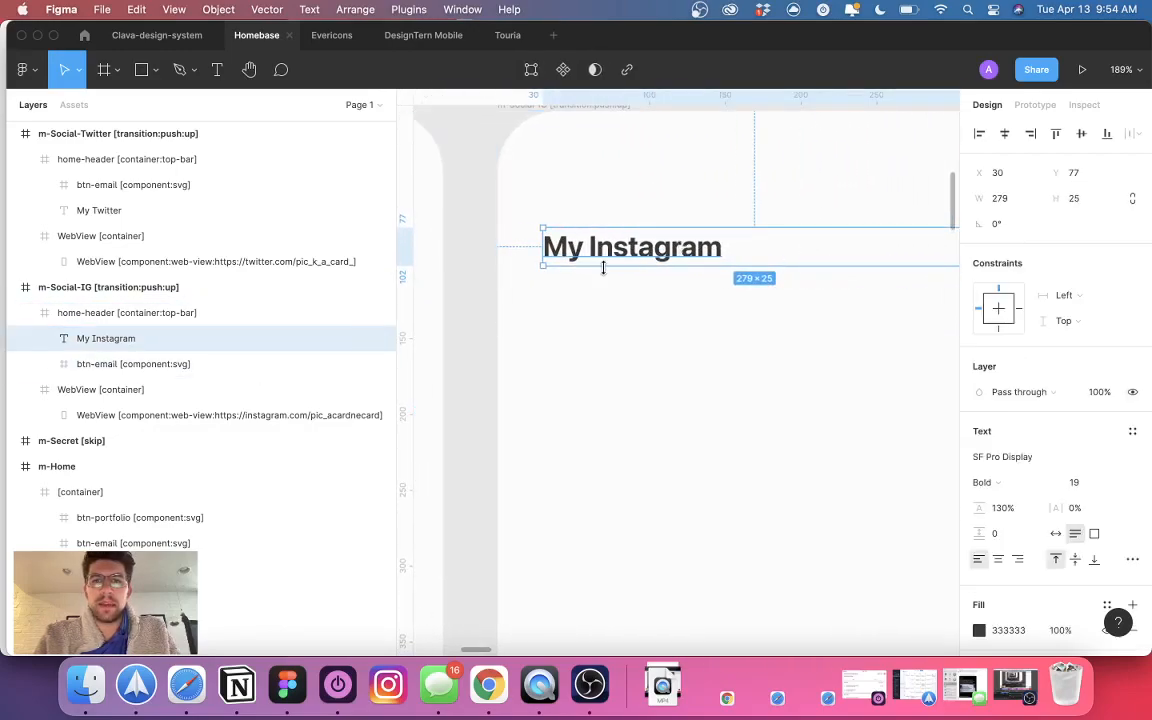
pyautogui.scroll(-3, 603, 267)
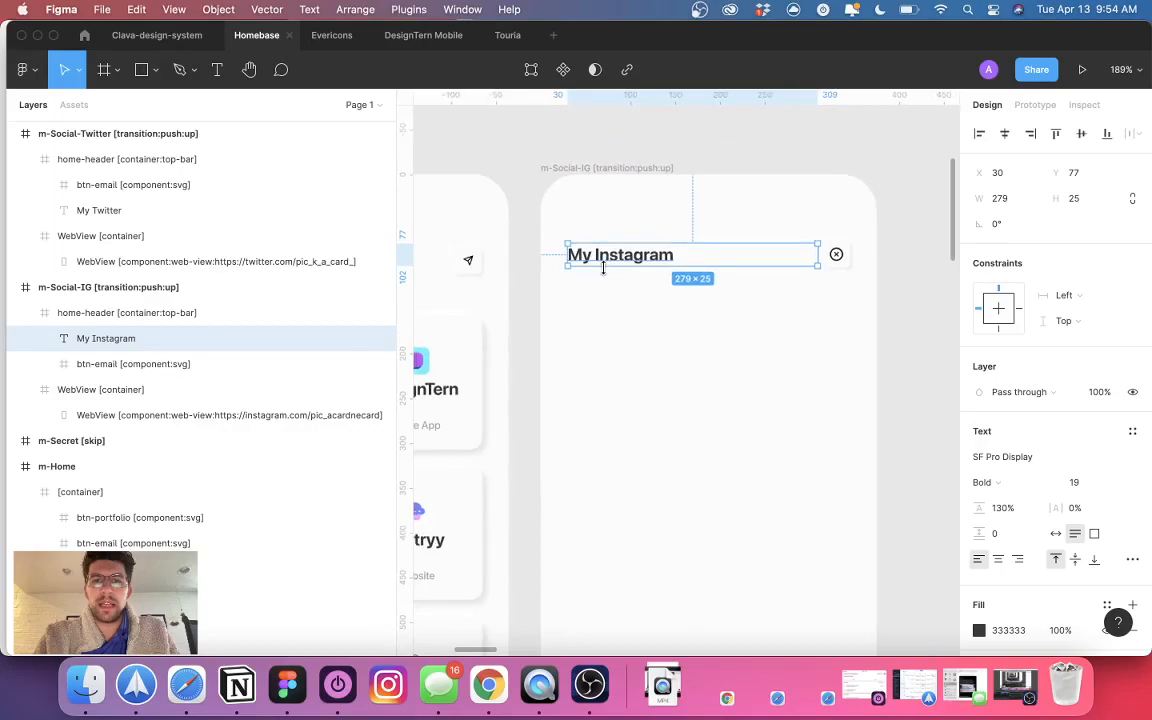
# - Try moving m-Social-IG's close button left to X 285, and undo the move
pyautogui.click(847, 257)
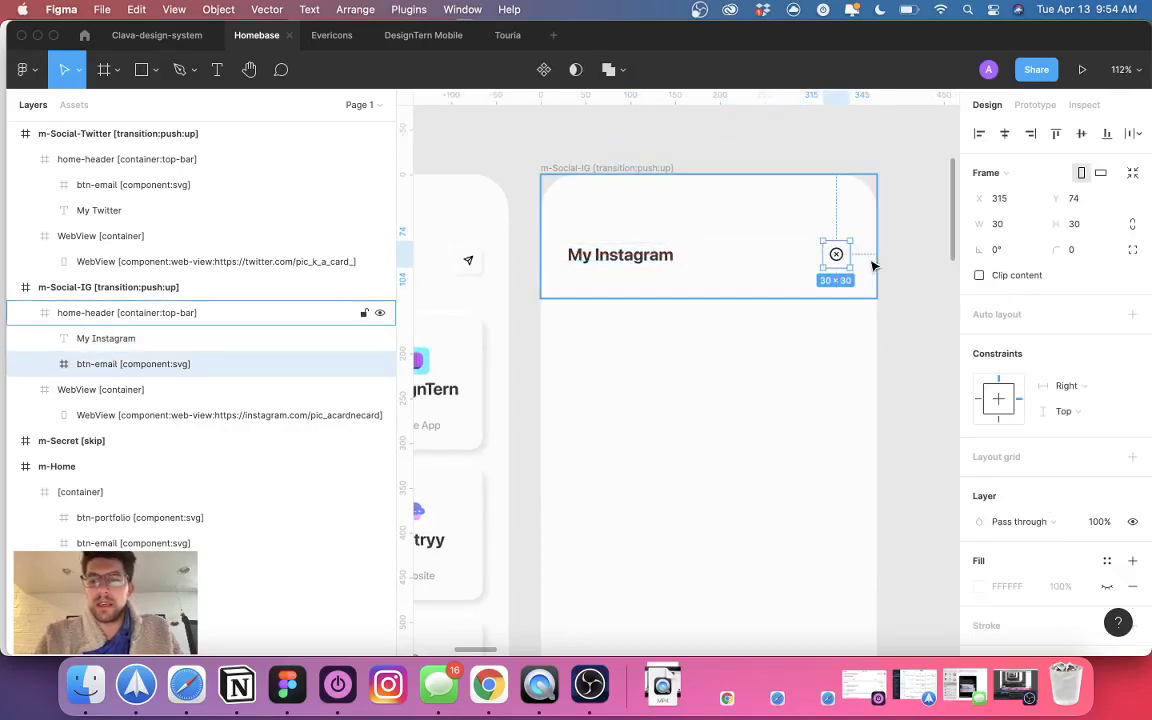
pyautogui.hotkey('shift', 'Left')
pyautogui.hotkey('shift', 'Left')
pyautogui.hotkey('shift', 'Left')
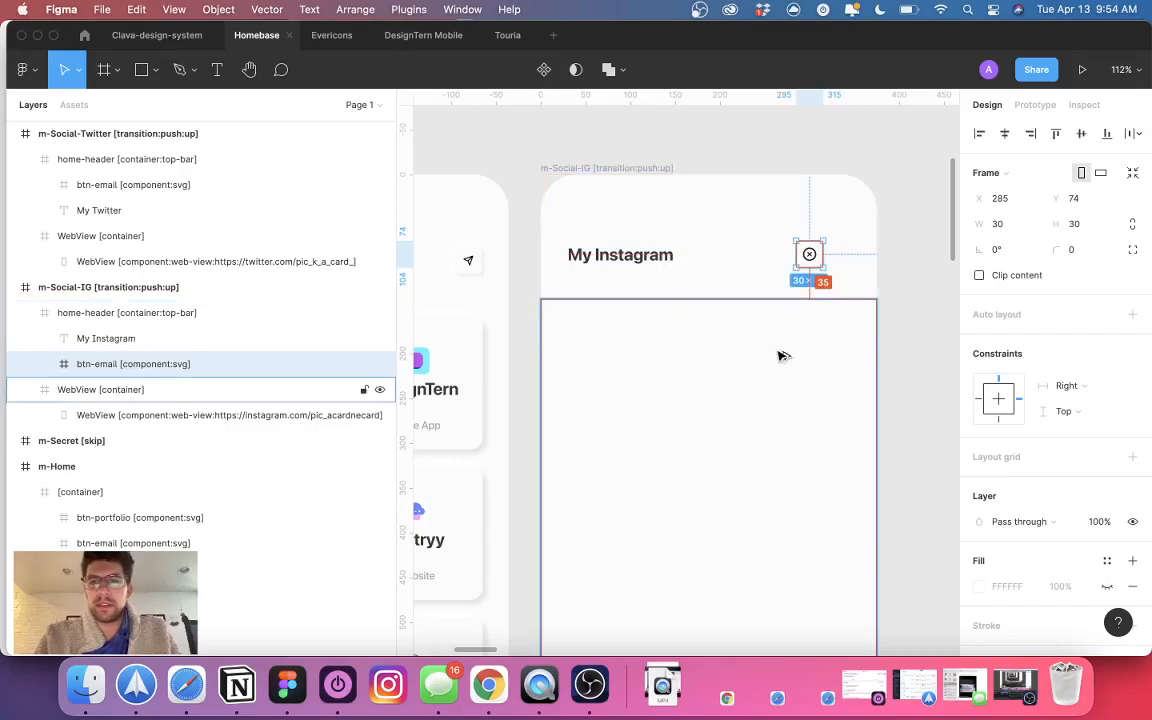
pyautogui.press('super+z')
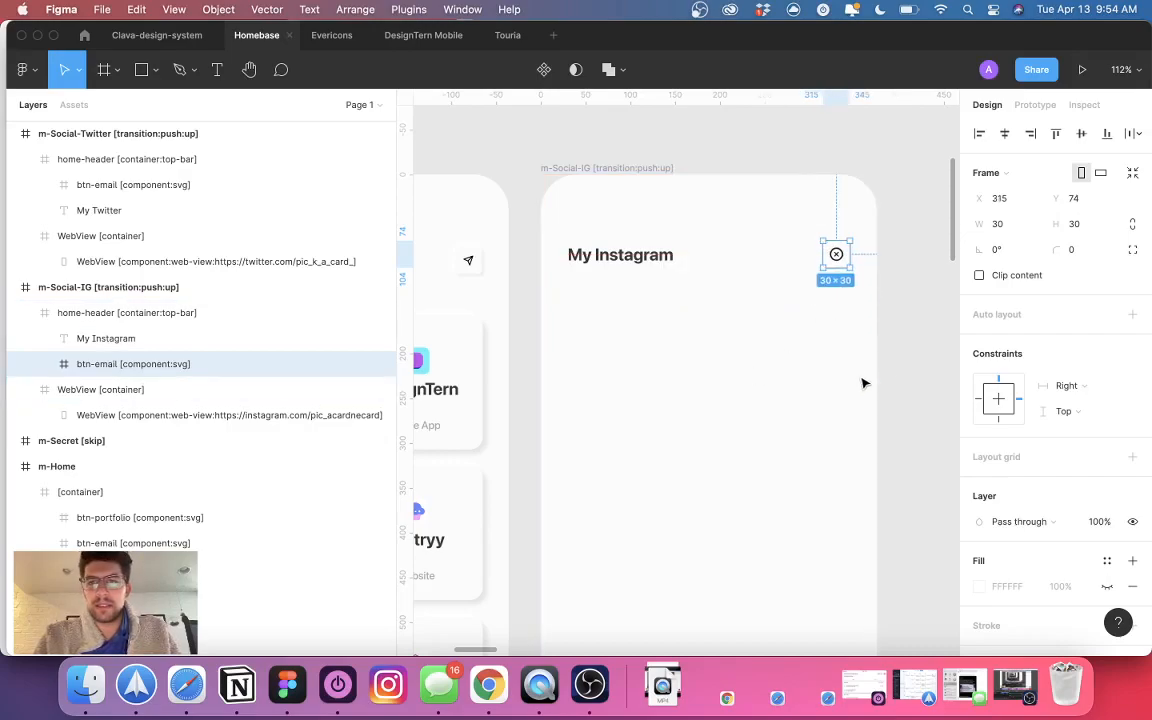
# - Compare the side margins of the My Instagram title with those of m-Portfolio's title, email button and Clava card
pyautogui.doubleClick(634, 262)
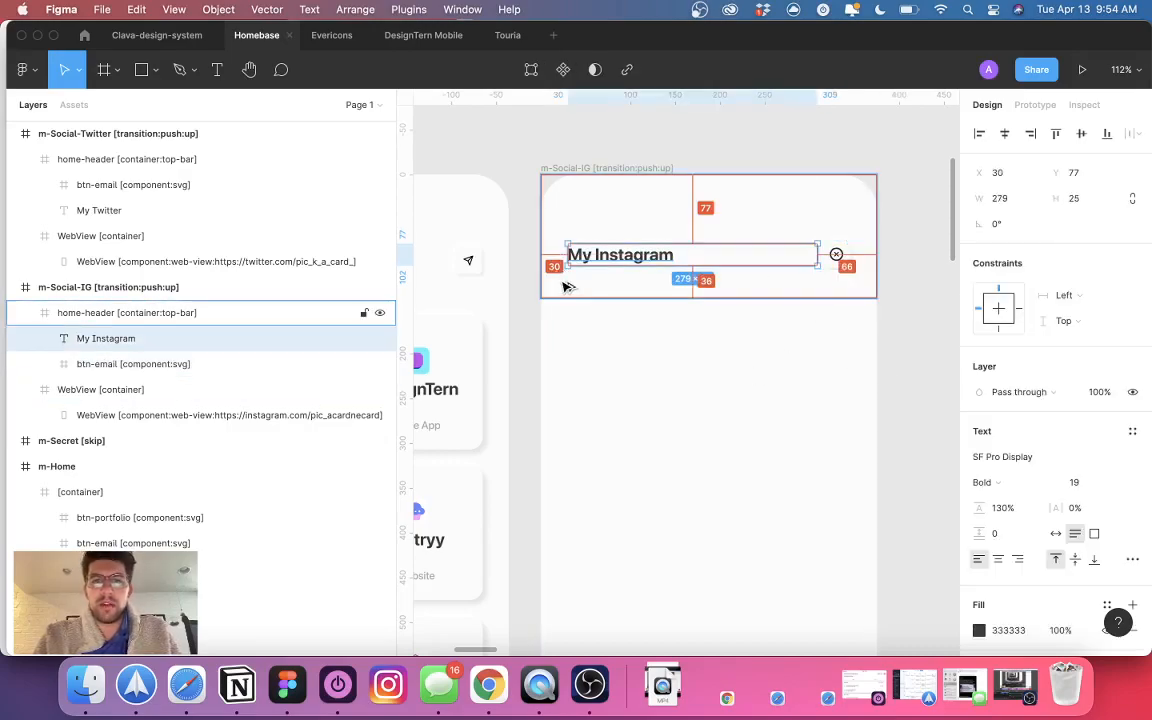
pyautogui.hscroll(-5, 634, 262)
pyautogui.click(535, 258)
pyautogui.click(535, 258)
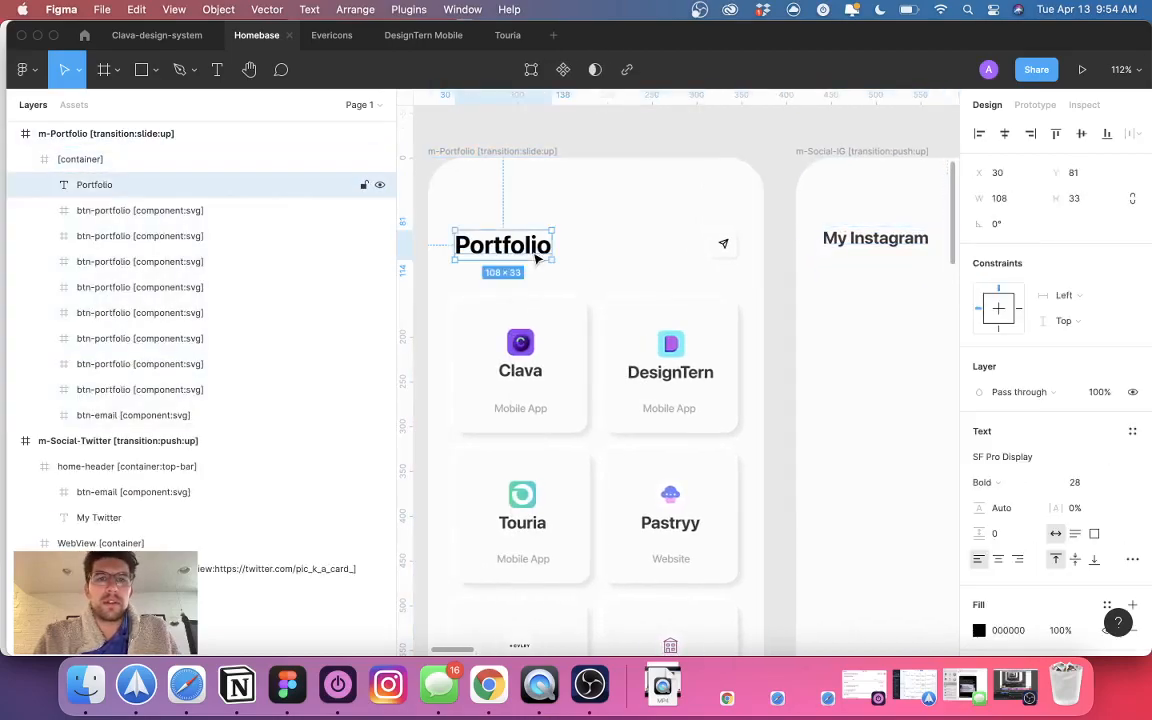
pyautogui.click(724, 244)
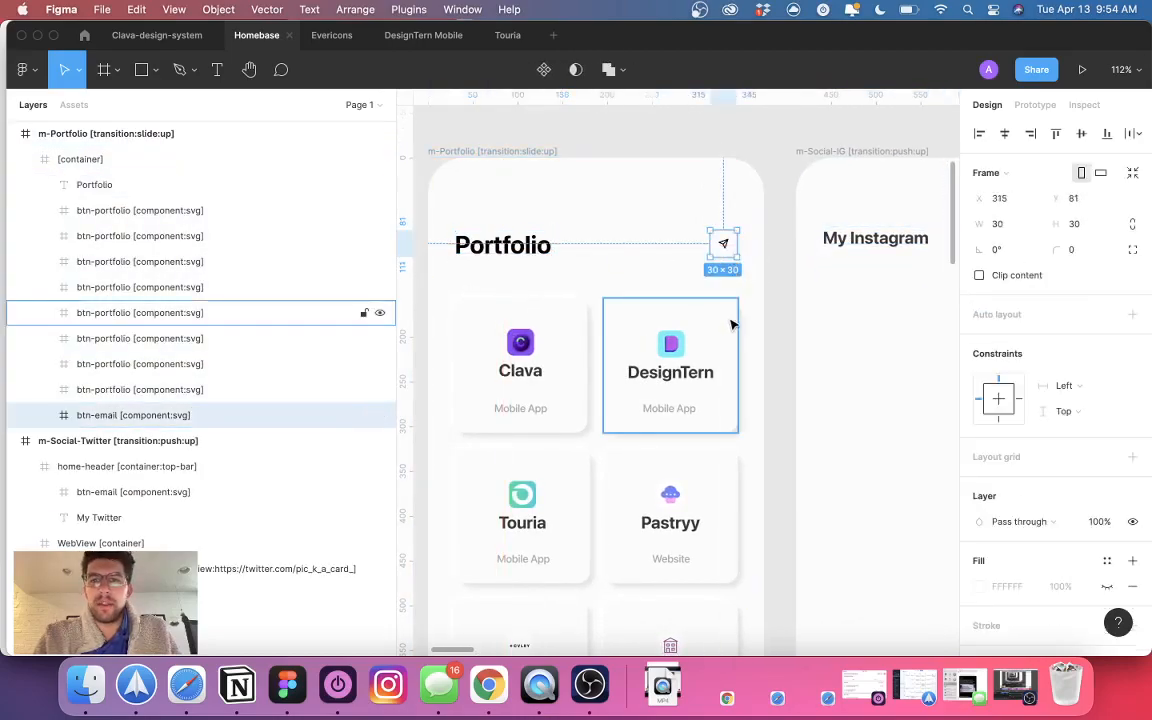
pyautogui.click(735, 330)
pyautogui.click(499, 347)
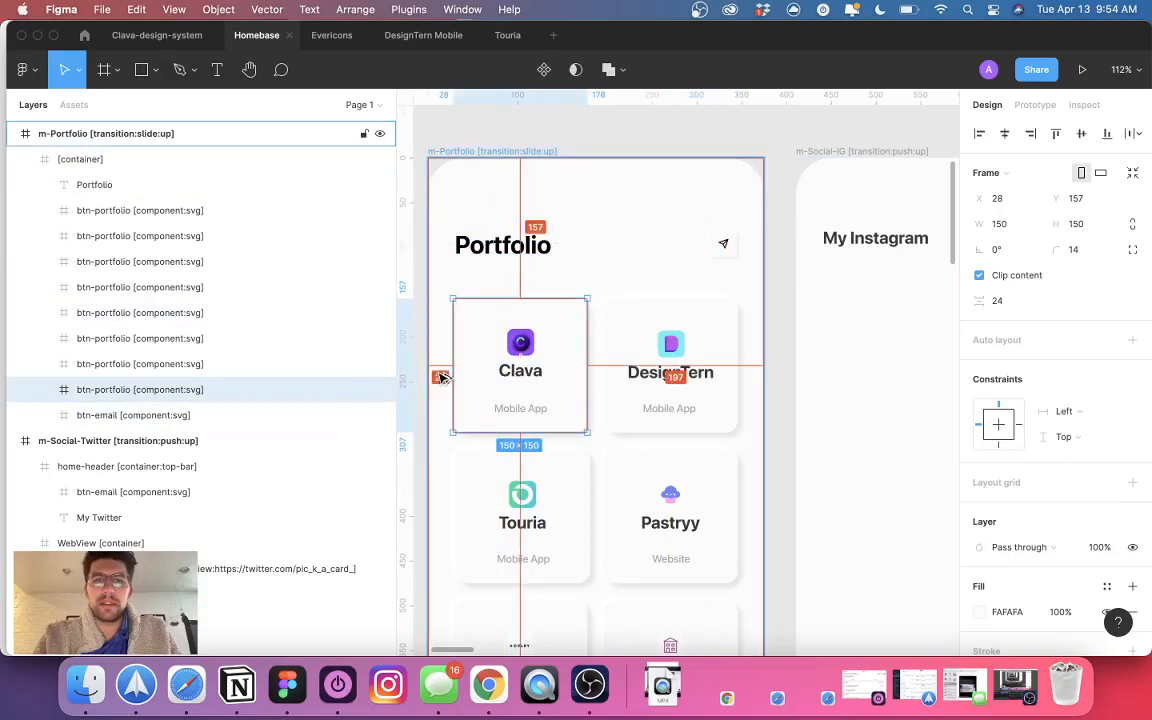
pyautogui.hscroll(-10, 447, 362)
pyautogui.hscroll(10, 531, 313)
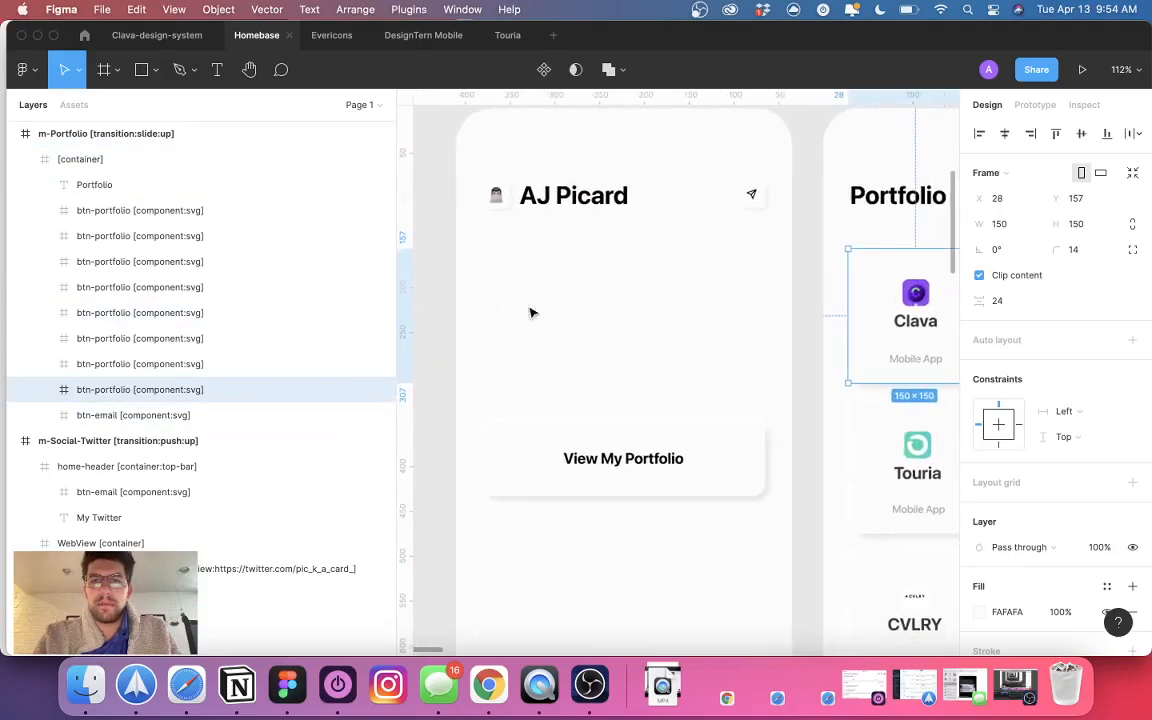
# - Move the DesignTern, Pastryy, Ahlan and Much Agency cards in m-Portfolio together to X 197
pyautogui.click(790, 330)
pyautogui.keyDown('shift'); pyautogui.click(782, 438); pyautogui.keyUp('shift')
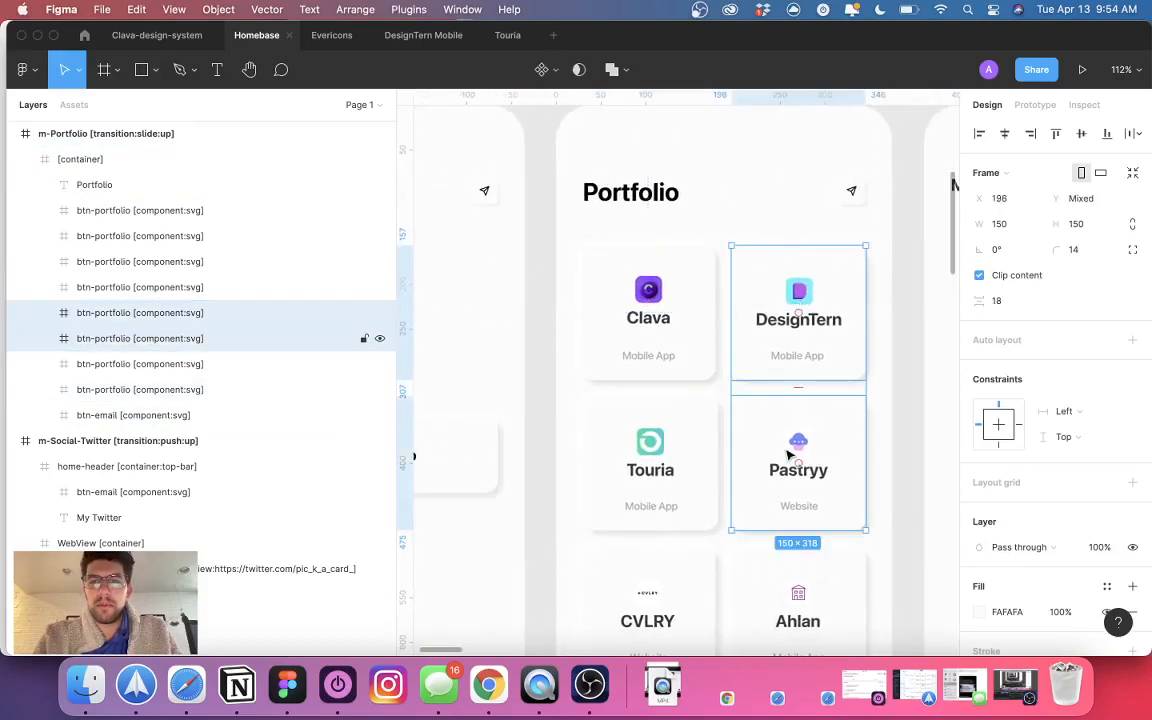
pyautogui.scroll(-3, 776, 500)
pyautogui.keyDown('shift'); pyautogui.click(774, 532); pyautogui.keyUp('shift')
pyautogui.keyDown('shift'); pyautogui.click(800, 582); pyautogui.keyUp('shift')
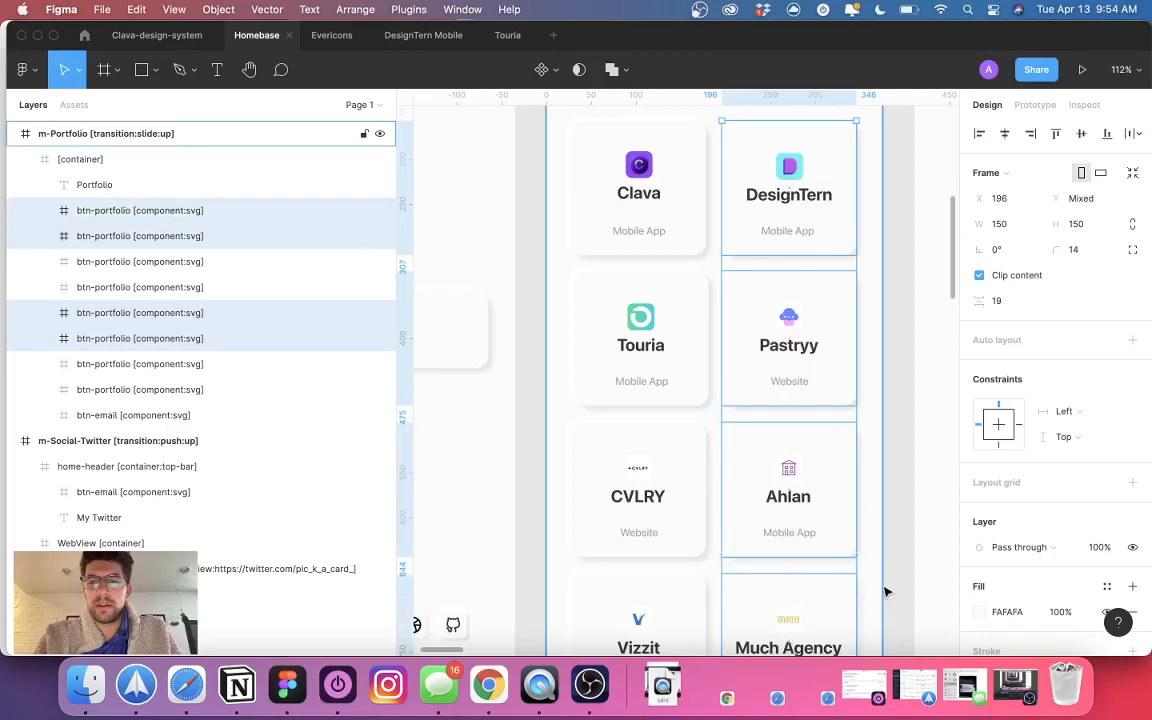
pyautogui.scroll(-2, 876, 520)
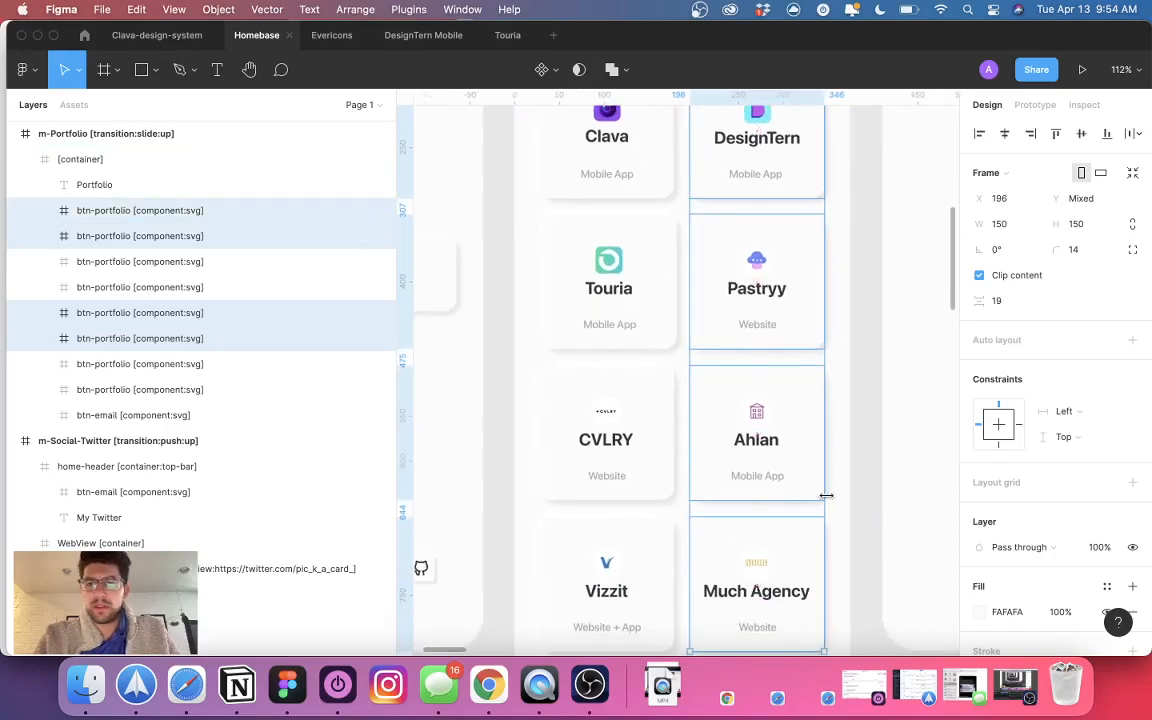
pyautogui.hotkey('alt', 'Left')
pyautogui.press('Right')
pyautogui.press('Right')
pyautogui.scroll(-3, 776, 535)
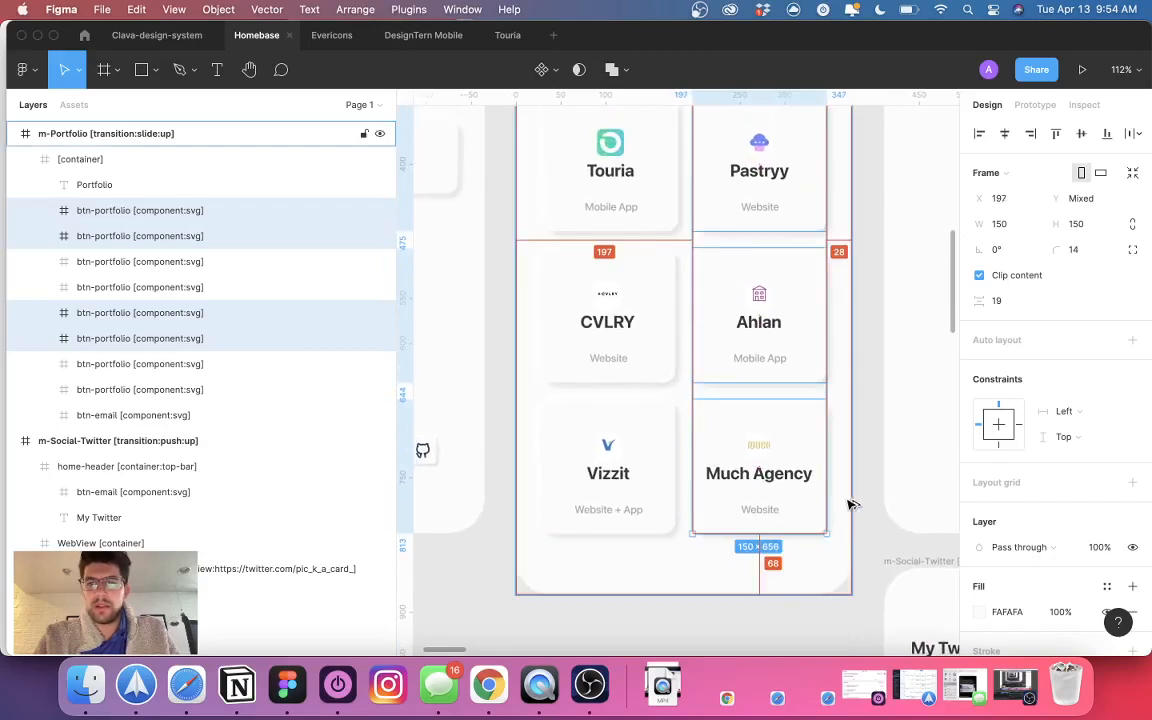
# - Check the side margins of m-Portfolio's Vizzit card and of m-Home's avatar and email buttons
pyautogui.click(563, 448)
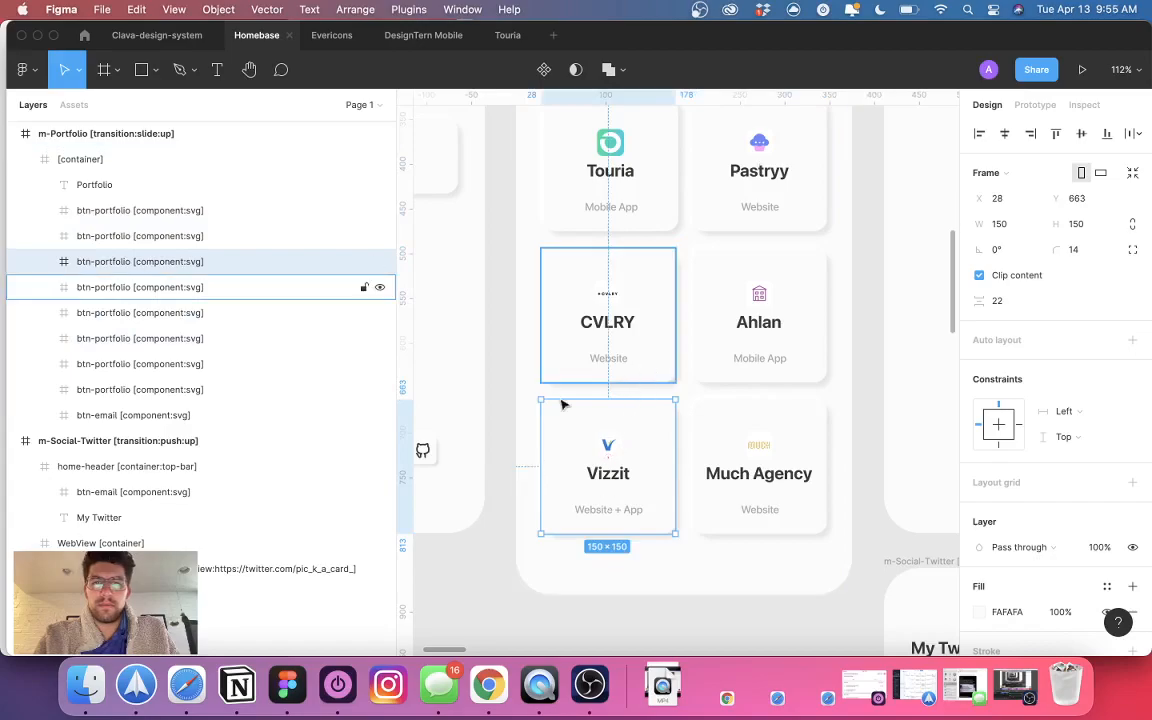
pyautogui.hscroll(-5, 590, 386)
pyautogui.scroll(8, 549, 430)
pyautogui.click(537, 338)
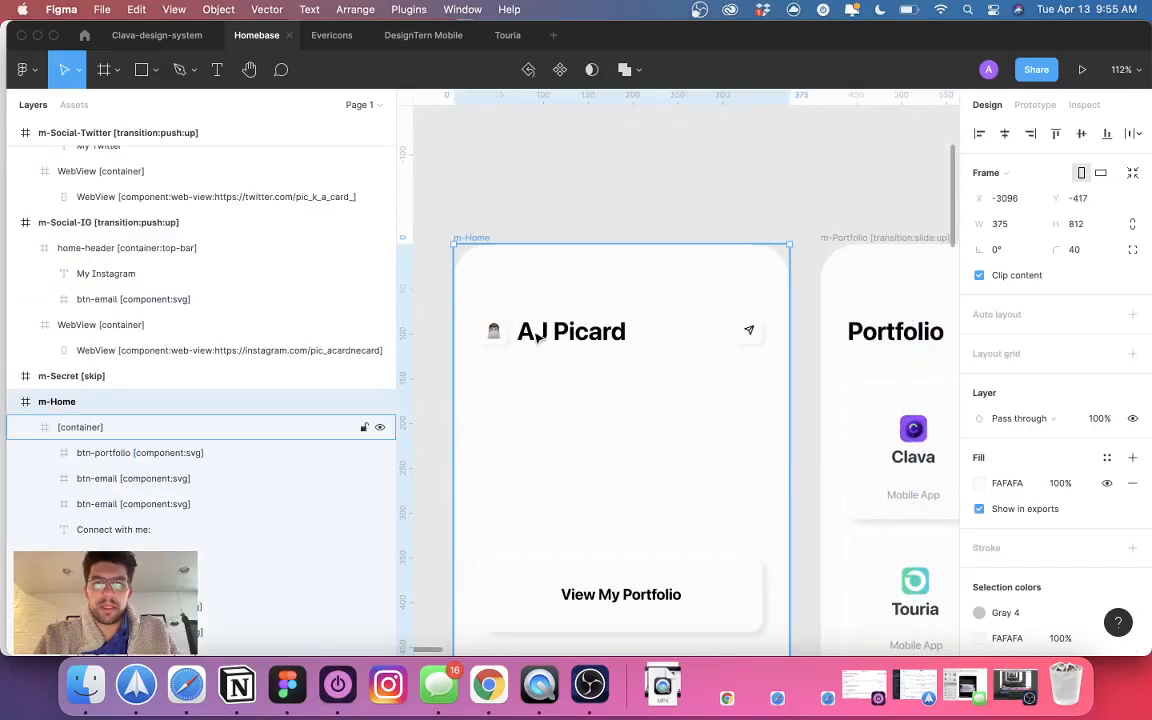
pyautogui.click(537, 338)
pyautogui.click(491, 331)
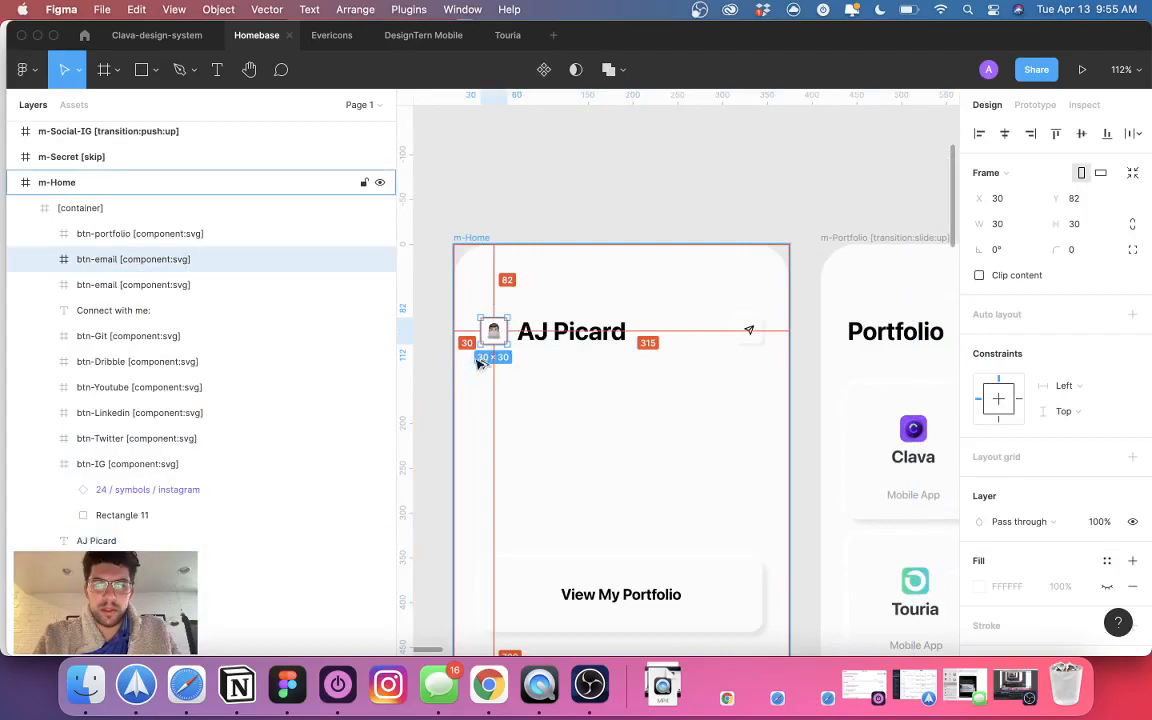
pyautogui.click(748, 330)
pyautogui.hscroll(3, 784, 386)
pyautogui.scroll(-2, 784, 386)
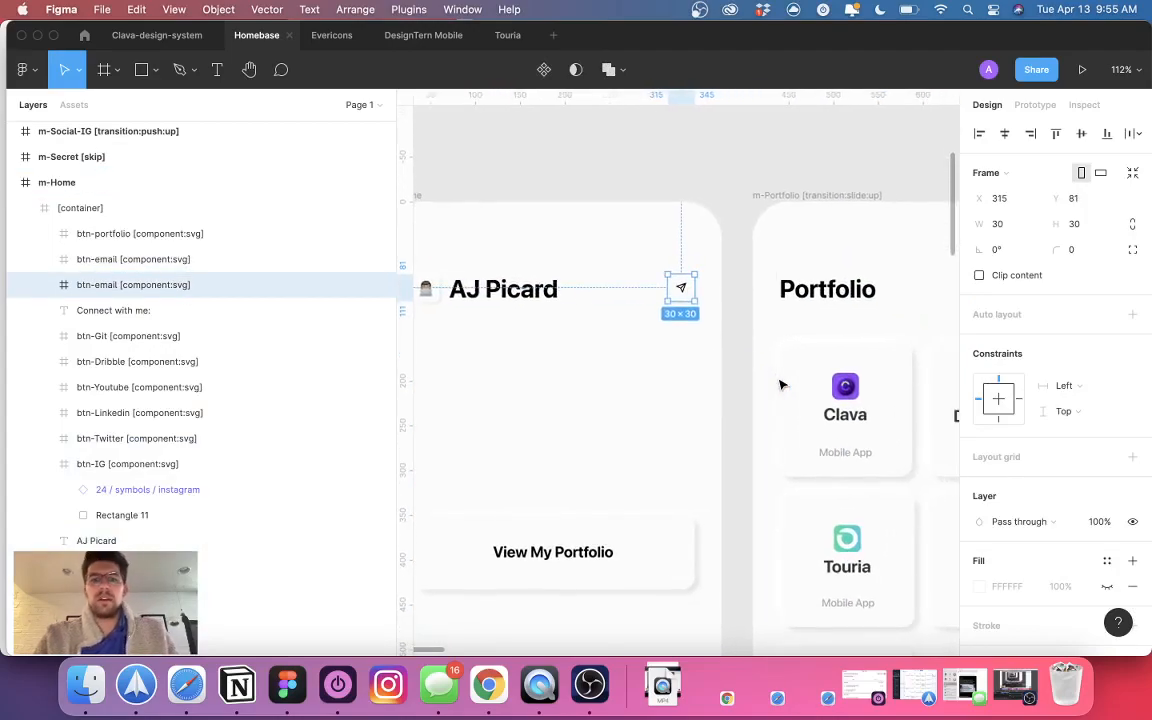
# - Examine the m-Portfolio frame and its project cards one after another alongside the neighbouring screens
pyautogui.scroll(-5, 781, 385)
pyautogui.hscroll(2, 782, 381)
pyautogui.scroll(-2, 782, 381)
pyautogui.click(785, 398)
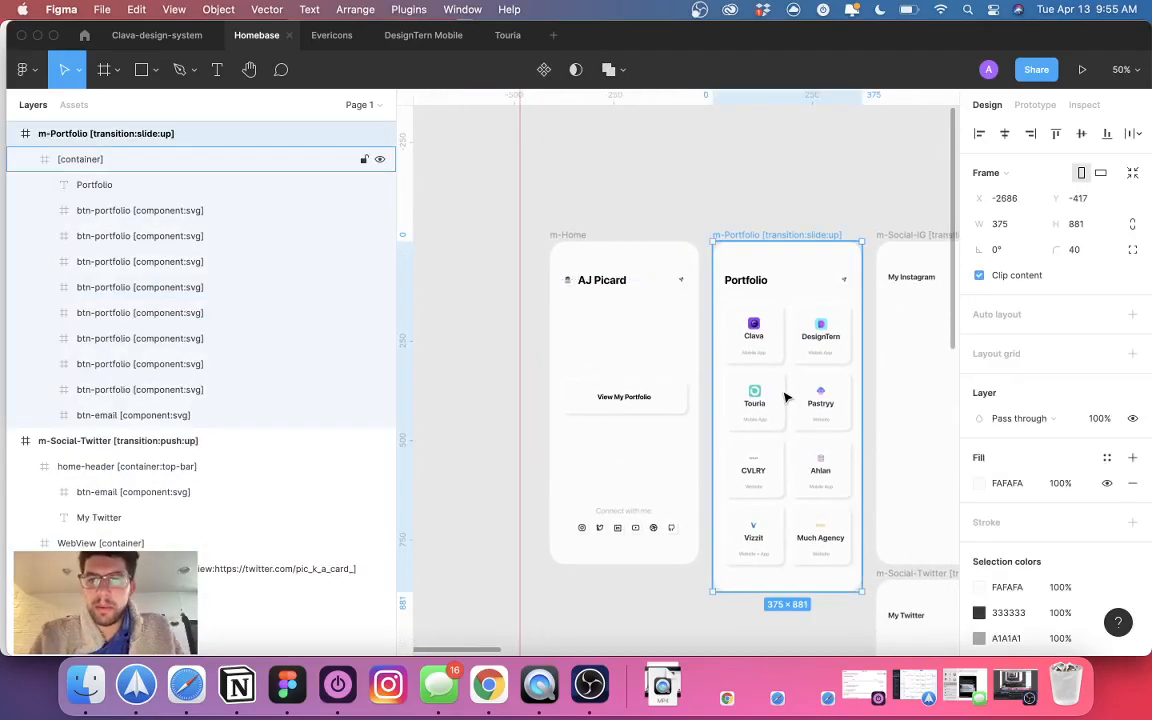
pyautogui.hscroll(2, 720, 450)
pyautogui.scroll(-1, 720, 450)
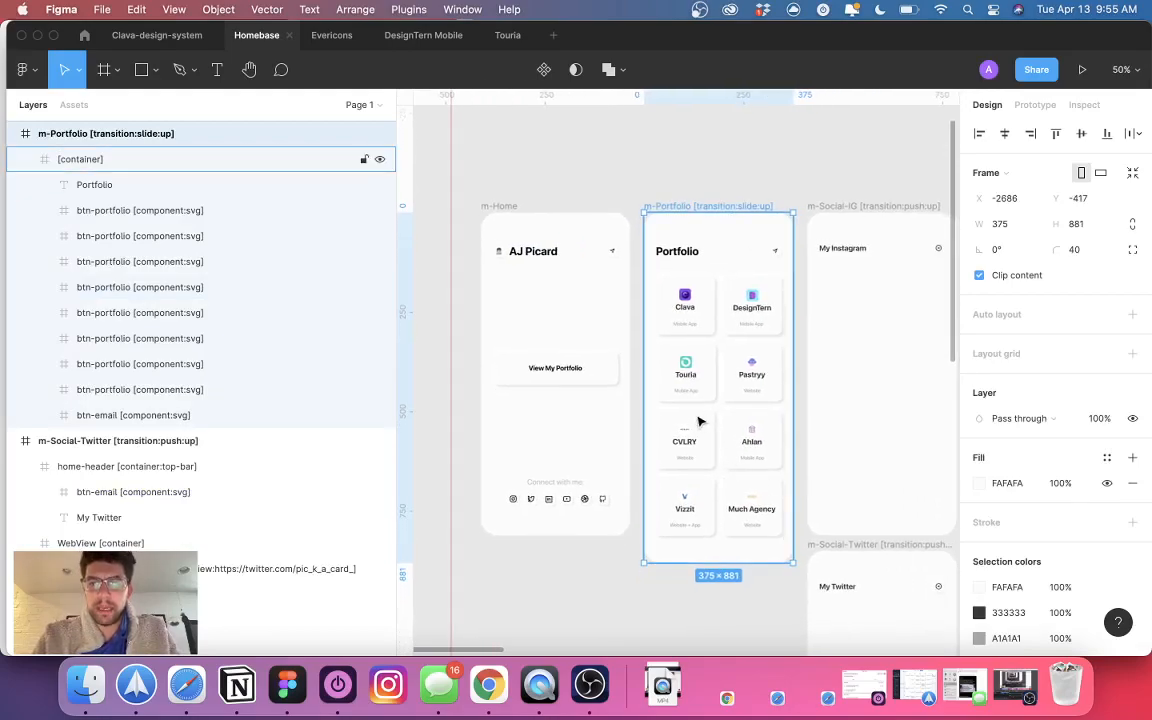
pyautogui.hscroll(3, 705, 370)
pyautogui.scroll(-1, 705, 370)
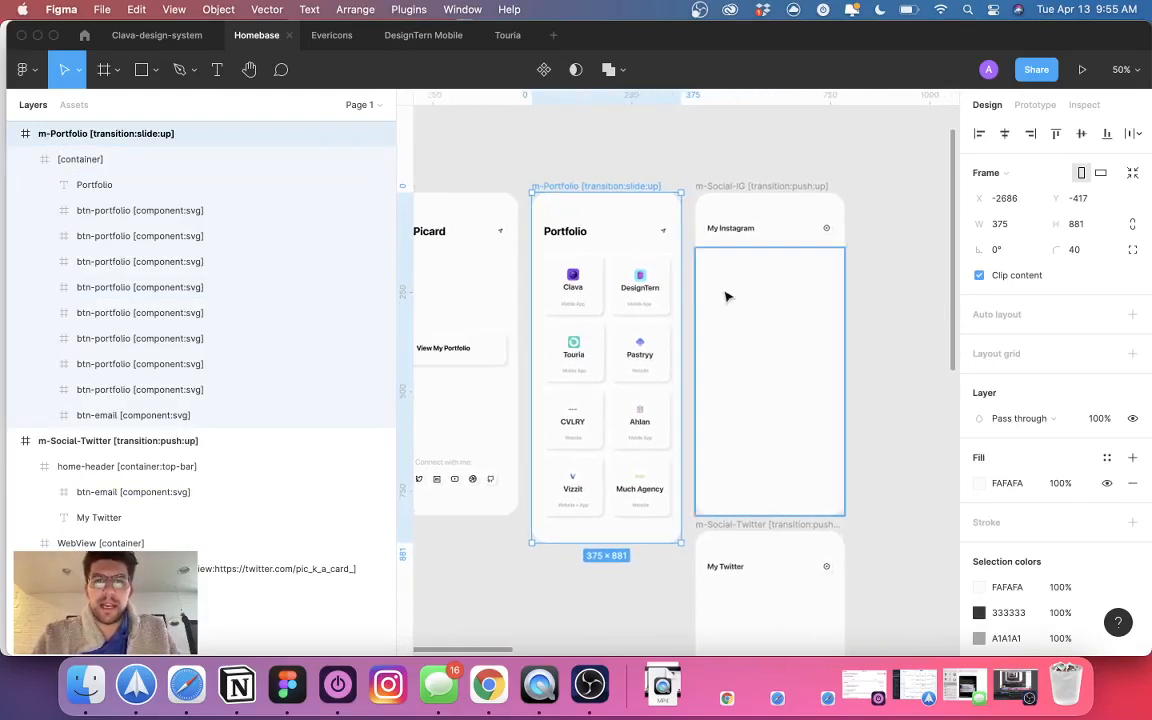
pyautogui.click(580, 302)
pyautogui.click(576, 372)
pyautogui.click(632, 378)
pyautogui.click(572, 421)
pyautogui.click(639, 421)
pyautogui.click(572, 488)
pyautogui.hscroll(-2, 513, 394)
pyautogui.scroll(1, 513, 394)
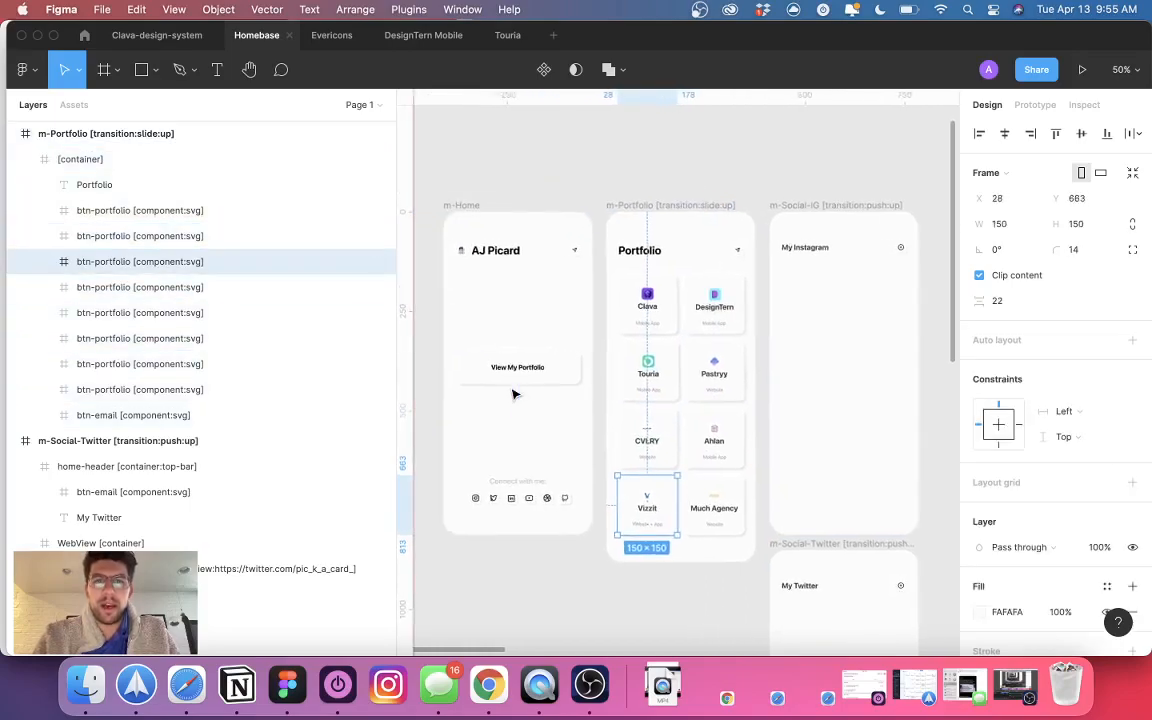
pyautogui.click(739, 255)
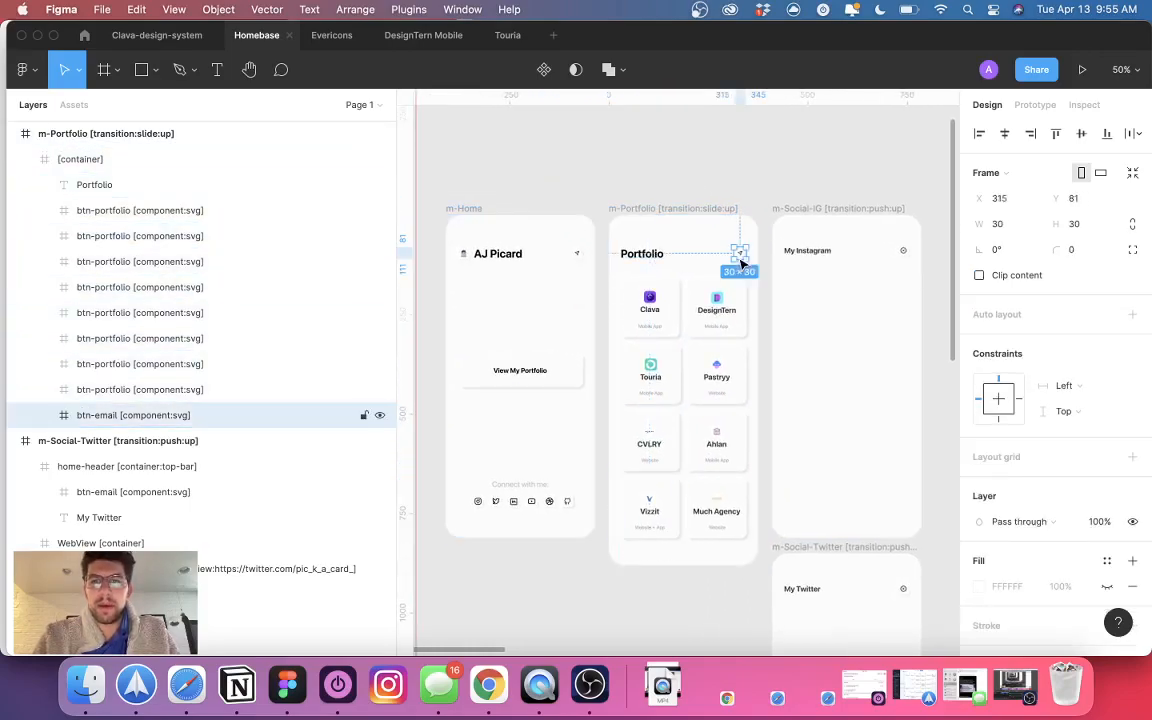
pyautogui.doubleClick(463, 258)
pyautogui.doubleClick(463, 258)
pyautogui.click(495, 289)
pyautogui.doubleClick(467, 258)
pyautogui.click(483, 298)
# - Examine the inner containers of m-Home and m-Portfolio in relation to the social screens
pyautogui.scroll(-2, 521, 326)
pyautogui.hscroll(1, 521, 326)
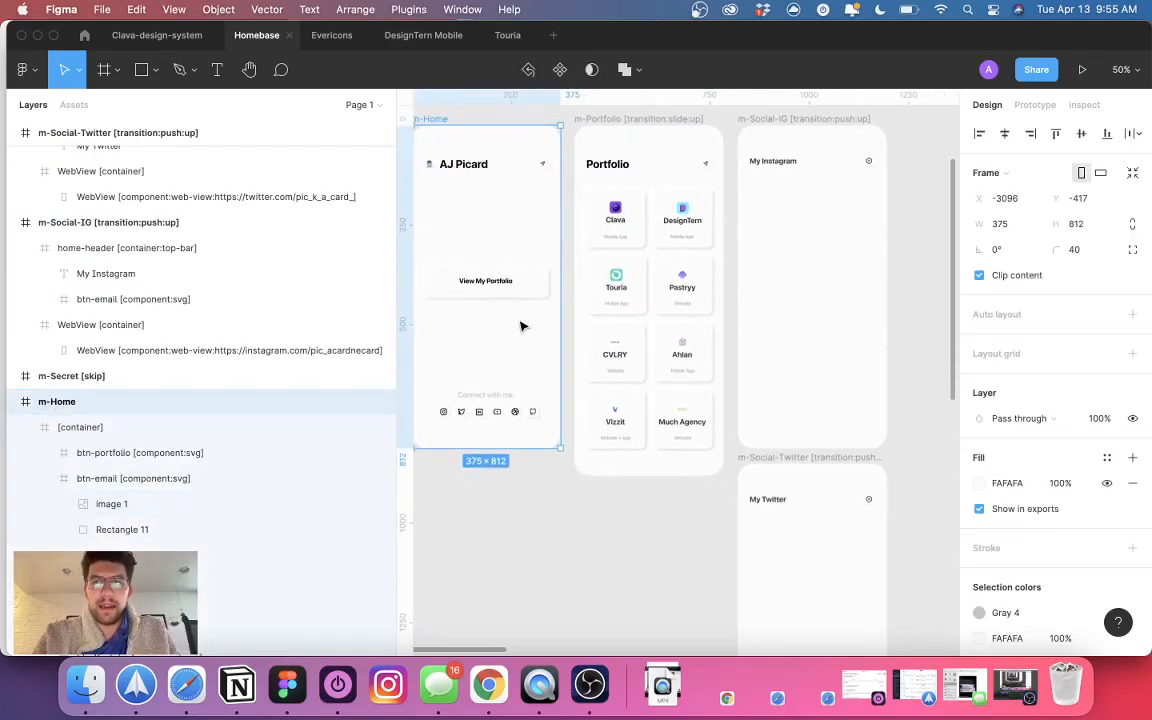
pyautogui.scroll(3, 521, 326)
pyautogui.hscroll(-1, 521, 326)
pyautogui.click(506, 298)
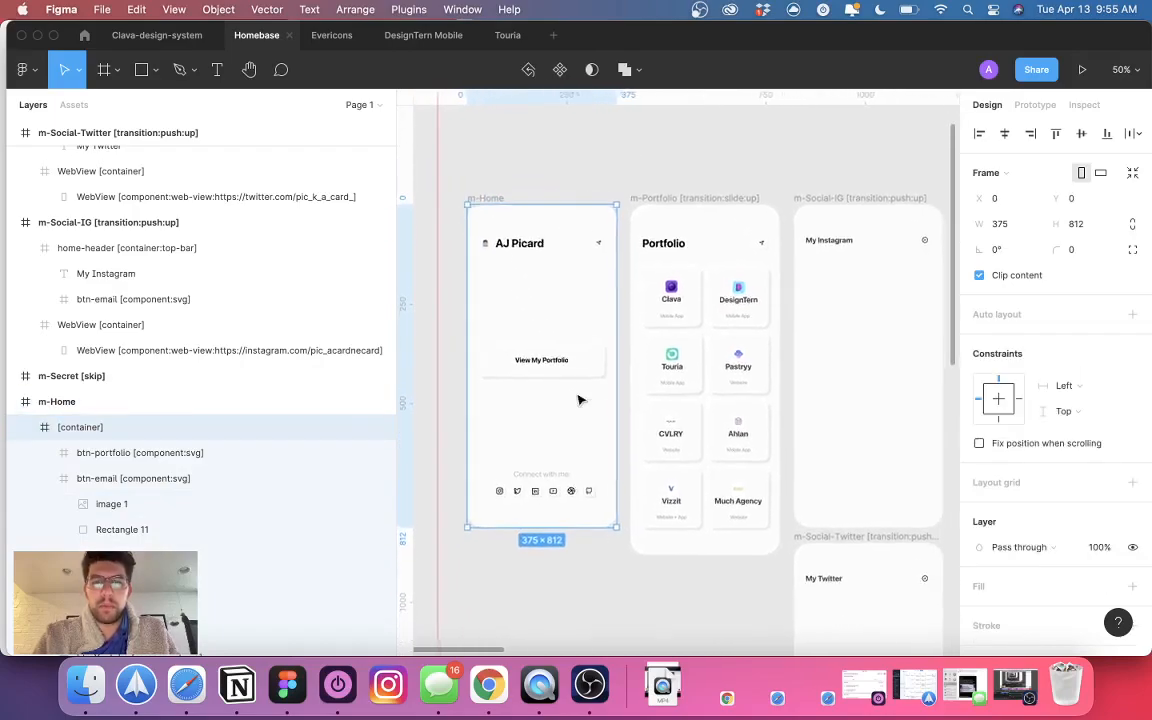
pyautogui.hscroll(3, 578, 400)
pyautogui.scroll(1, 578, 400)
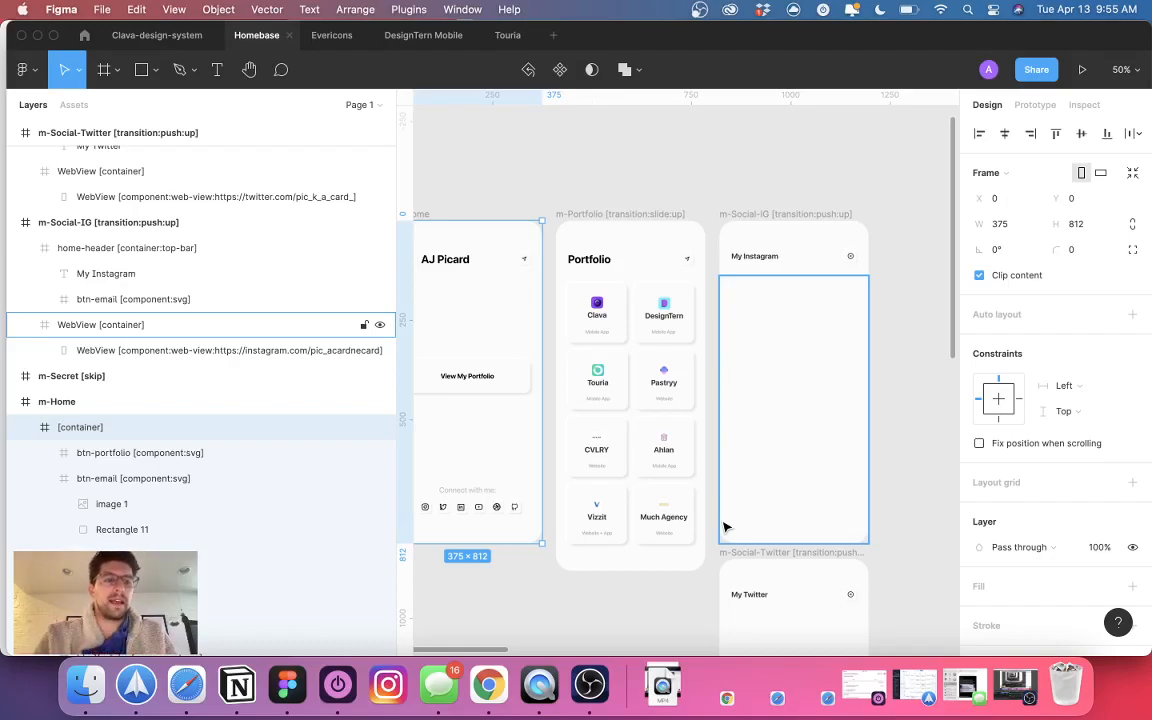
pyautogui.click(643, 363)
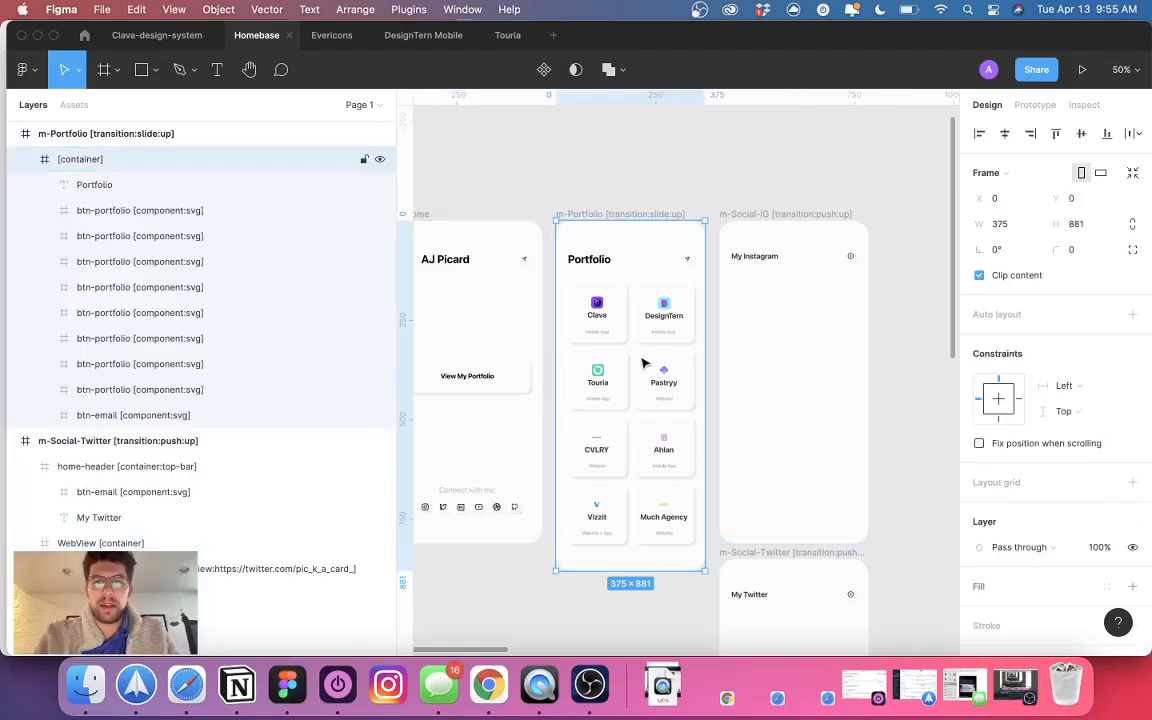
pyautogui.hscroll(-3, 613, 401)
pyautogui.scroll(2, 613, 401)
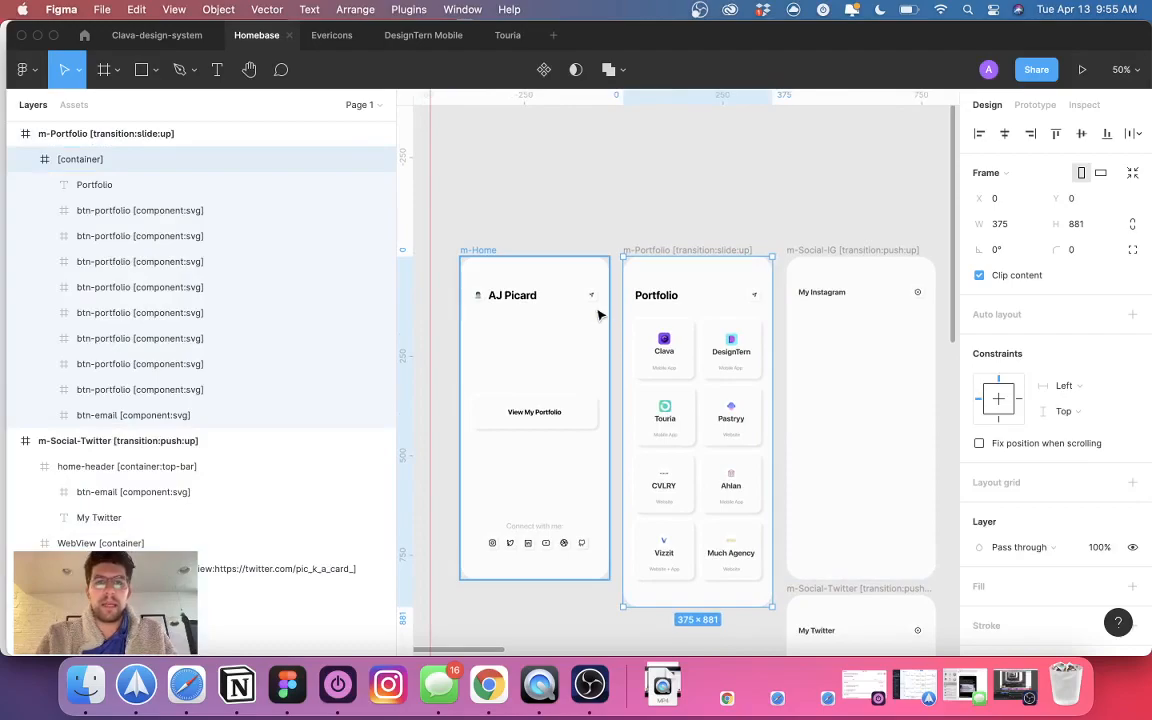